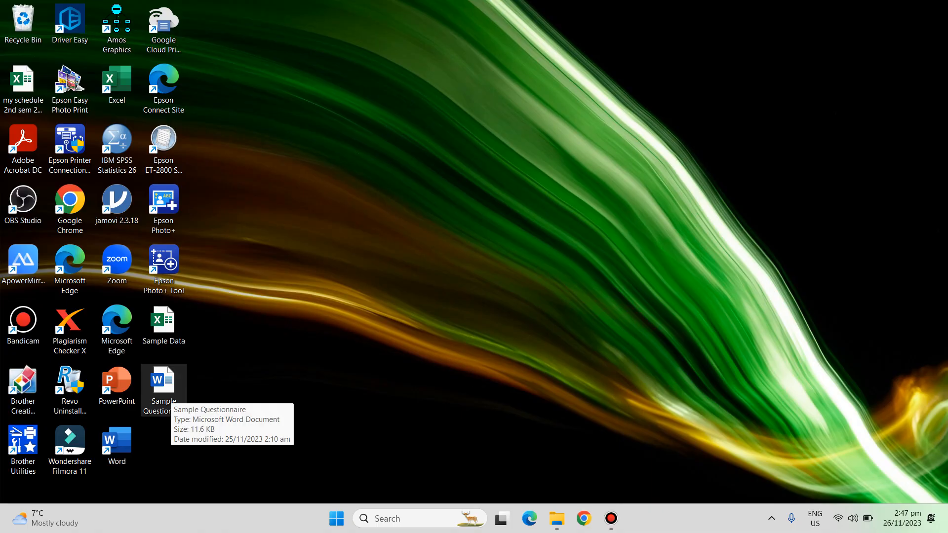
Open the Sample Questionnaire document from the desktop and enable editing for it
{"action": "double_click", "coordinate": [164, 388]}
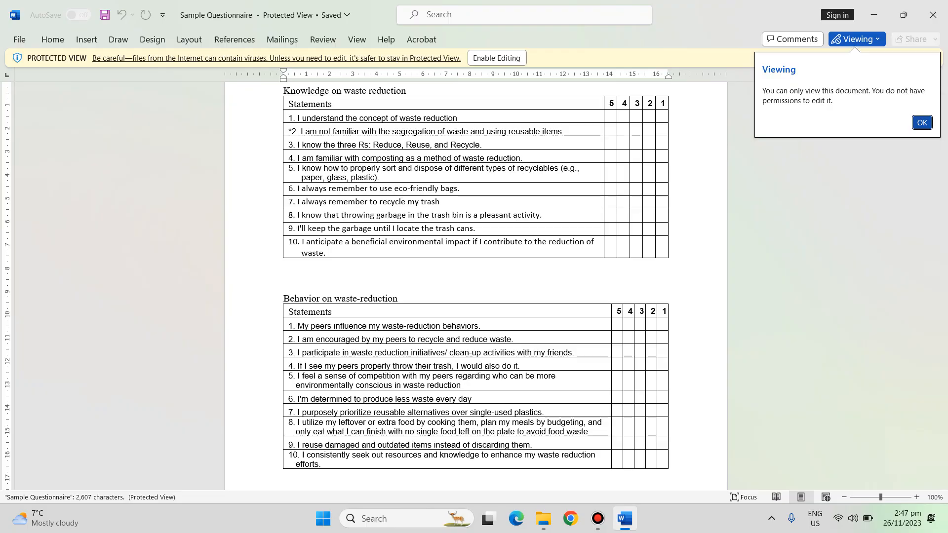
{"action": "key", "text": "Return"}
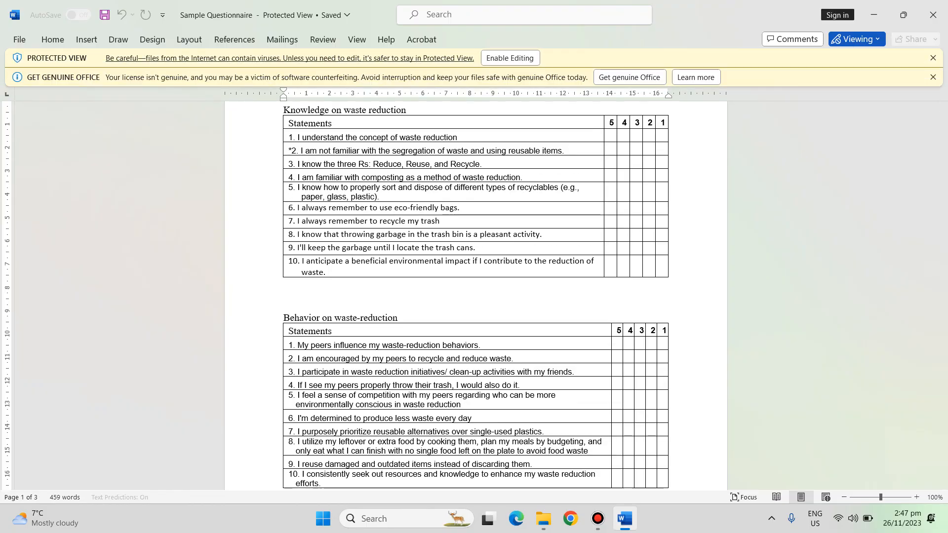
{"action": "left_click", "coordinate": [932, 77]}
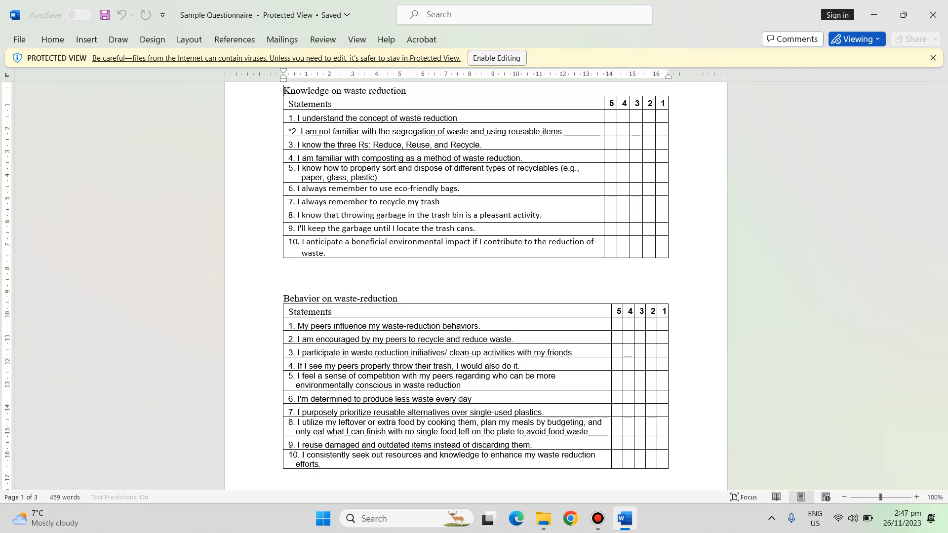
{"action": "left_click", "coordinate": [497, 58]}
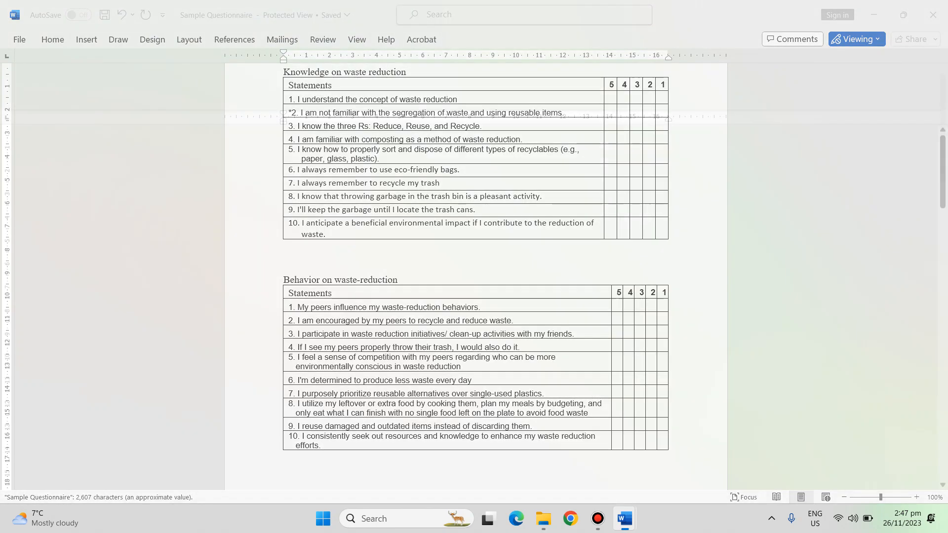
{"action": "mouse_move", "coordinate": [942, 153]}
{"action": "left_mouse_down"}
{"action": "mouse_move", "coordinate": [942, 286]}
{"action": "mouse_move", "coordinate": [942, 154]}
{"action": "left_mouse_up"}
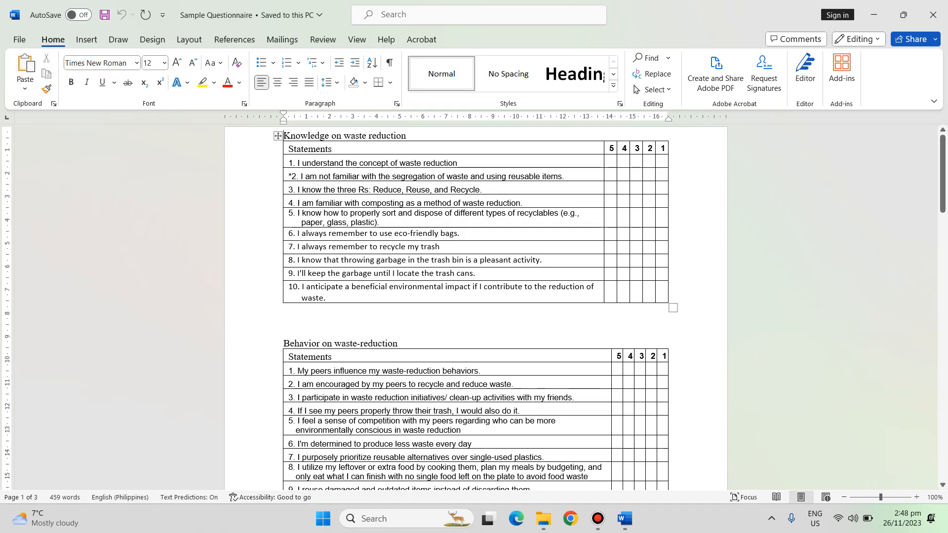
{"action": "mouse_move", "coordinate": [942, 173]}
{"action": "left_mouse_down"}
{"action": "mouse_move", "coordinate": [942, 272]}
{"action": "mouse_move", "coordinate": [942, 173]}
{"action": "left_mouse_up"}
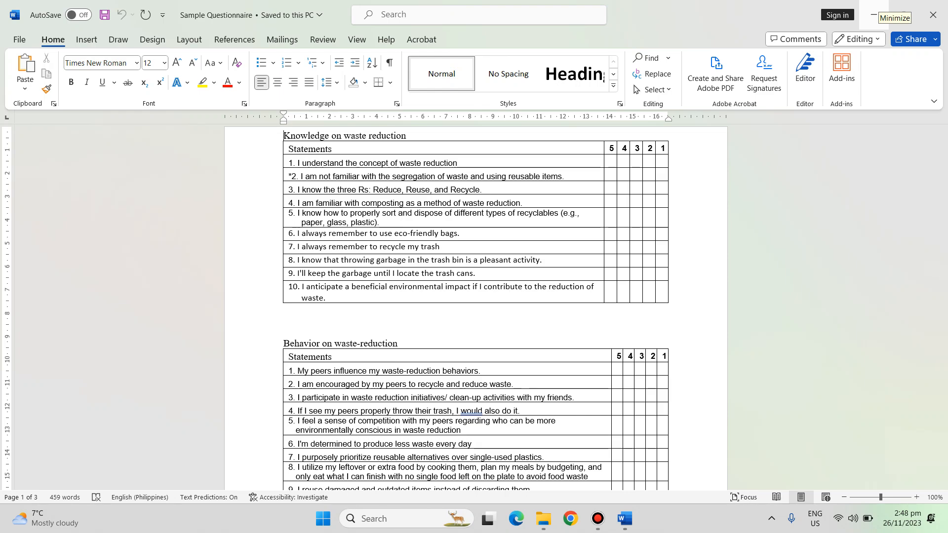
Open the Sample Data workbook from the desktop, enable editing, and look over the coded item columns on the Cronbach sheet
{"action": "left_click", "coordinate": [873, 13]}
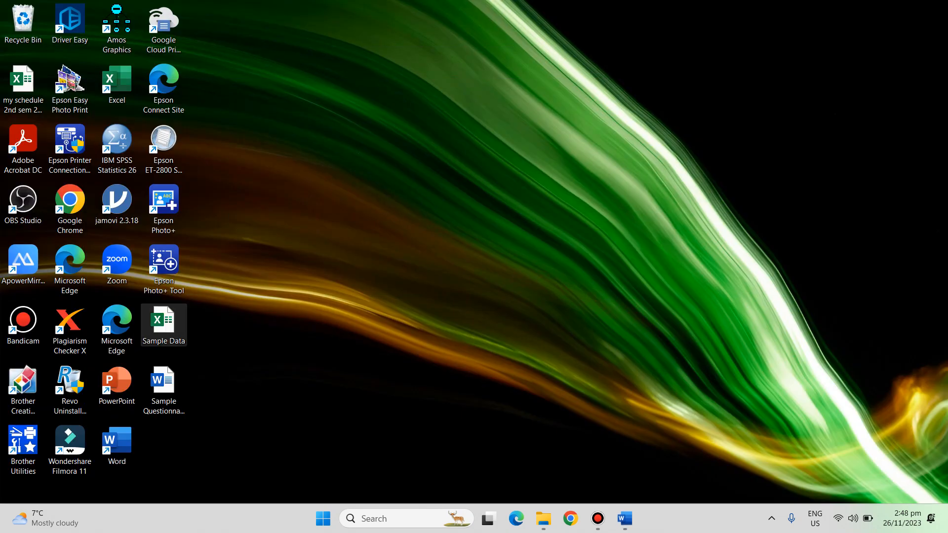
{"action": "double_click", "coordinate": [163, 323]}
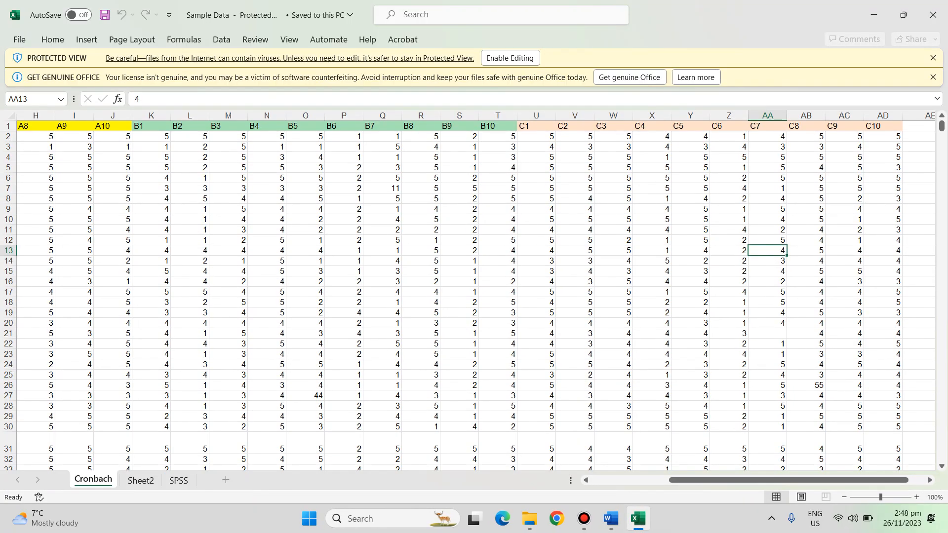
{"action": "left_click_drag", "start_coordinate": [698, 481], "coordinate": [617, 481]}
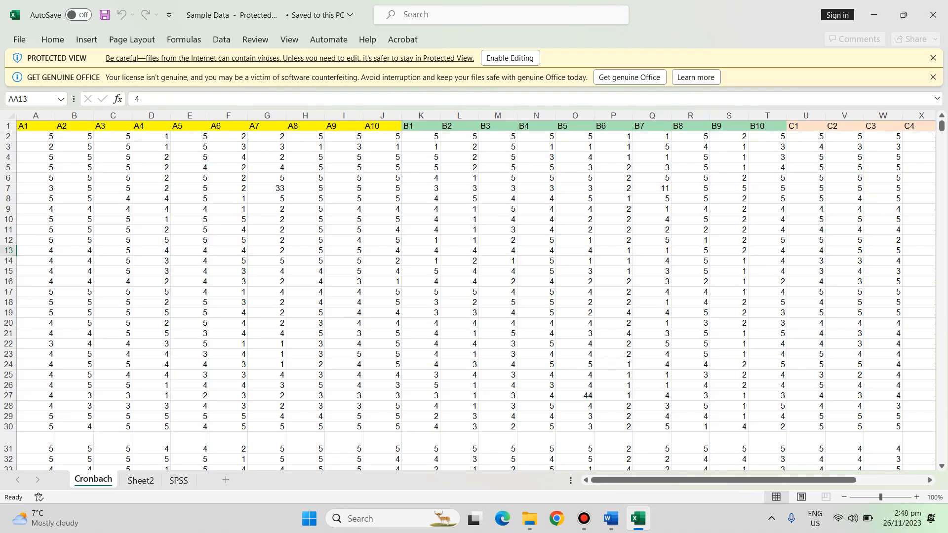
{"action": "left_click", "coordinate": [933, 77]}
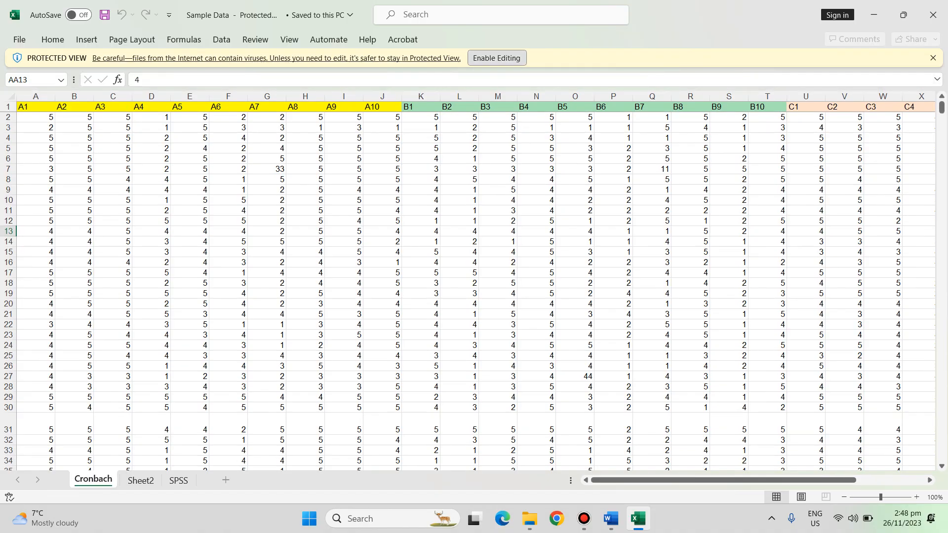
{"action": "left_click", "coordinate": [496, 58]}
{"action": "left_click_drag", "start_coordinate": [707, 479], "coordinate": [641, 480]}
{"action": "left_click_drag", "start_coordinate": [942, 149], "coordinate": [941, 149]}
{"action": "left_click_drag", "start_coordinate": [23, 149], "coordinate": [768, 149]}
{"action": "mouse_move", "coordinate": [690, 480]}
{"action": "left_mouse_down"}
{"action": "mouse_move", "coordinate": [758, 480]}
{"action": "mouse_move", "coordinate": [690, 480]}
{"action": "left_mouse_up"}
{"action": "left_click", "coordinate": [190, 264]}
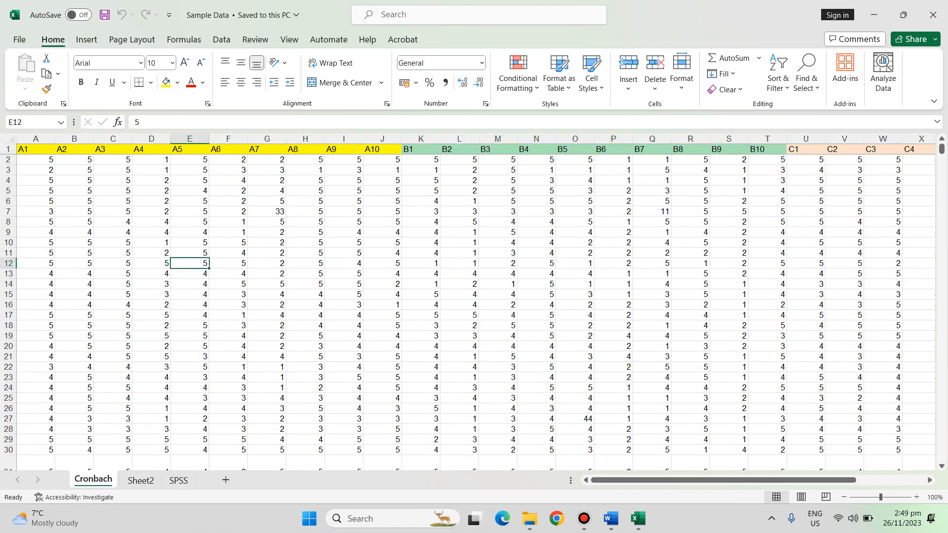
Switch to the Sample Questionnaire in Word and examine the wording of starred statement 2 under Knowledge on waste reduction against statement 4
{"action": "left_click", "coordinate": [611, 519]}
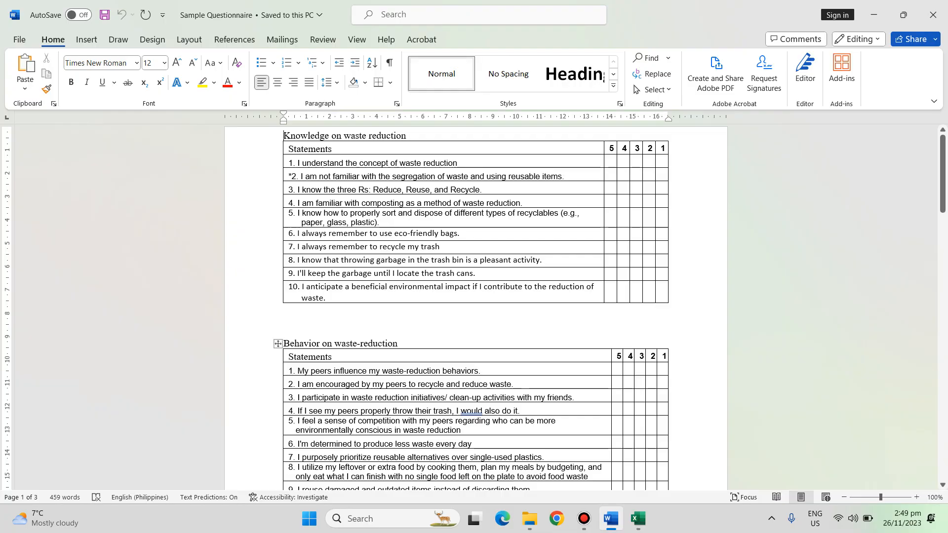
{"action": "mouse_move", "coordinate": [943, 159]}
{"action": "left_mouse_down"}
{"action": "mouse_move", "coordinate": [942, 194]}
{"action": "mouse_move", "coordinate": [943, 175]}
{"action": "left_mouse_up"}
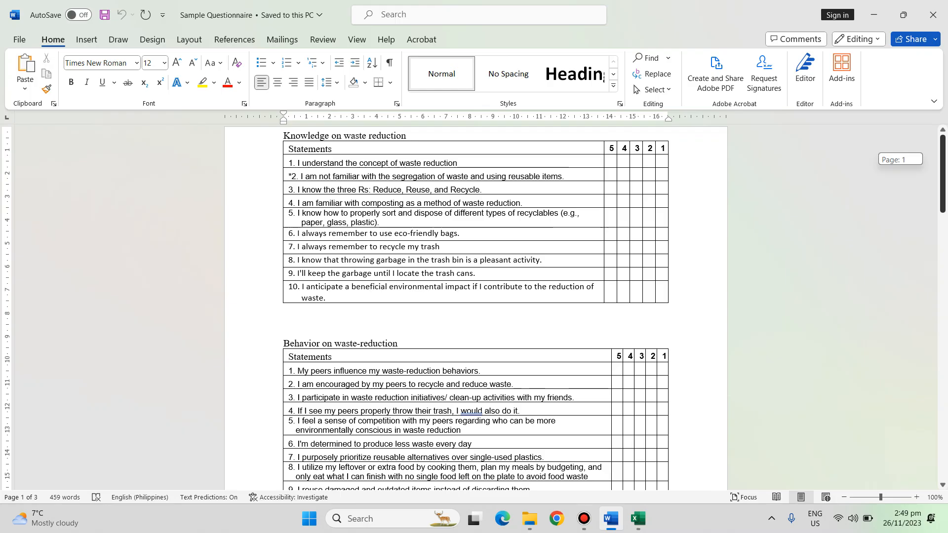
{"action": "left_click_drag", "start_coordinate": [942, 175], "coordinate": [942, 175]}
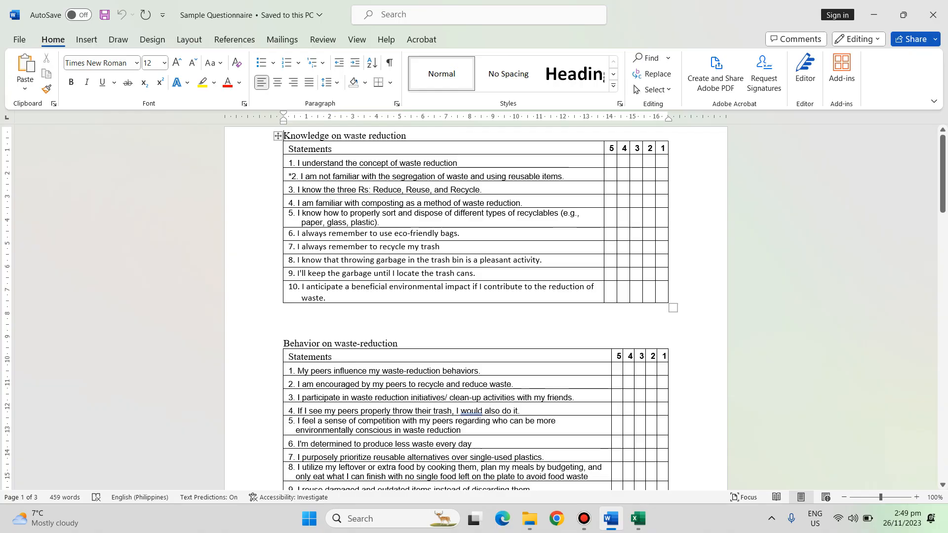
{"action": "left_click_drag", "start_coordinate": [289, 176], "coordinate": [572, 177]}
{"action": "left_click", "coordinate": [515, 177]}
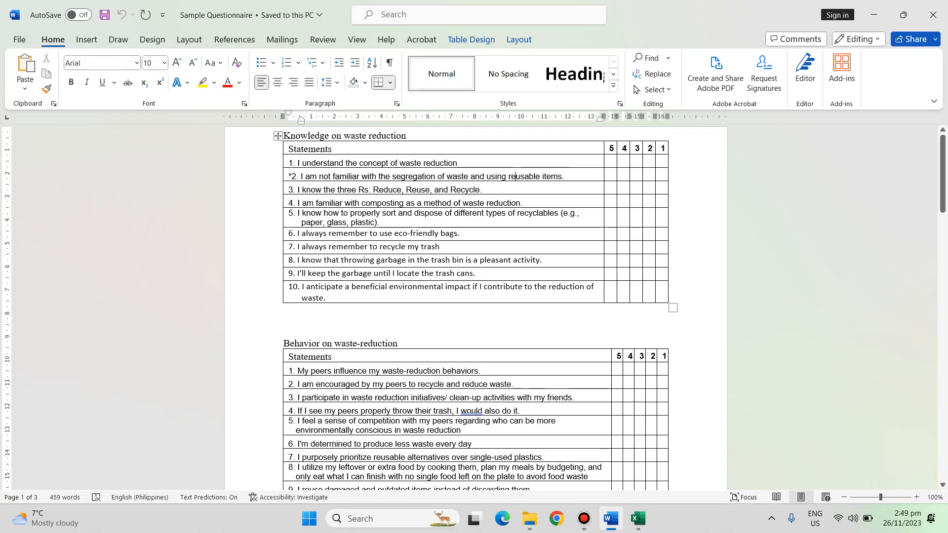
{"action": "mouse_move", "coordinate": [305, 176]}
{"action": "left_mouse_down"}
{"action": "mouse_move", "coordinate": [332, 176]}
{"action": "mouse_move", "coordinate": [323, 176]}
{"action": "left_mouse_up"}
{"action": "left_click", "coordinate": [329, 176]}
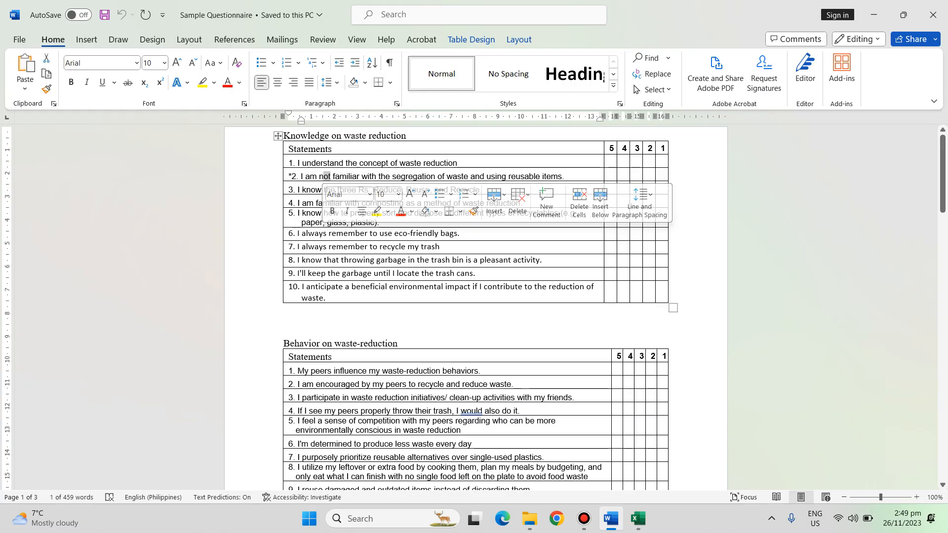
{"action": "left_click", "coordinate": [326, 176]}
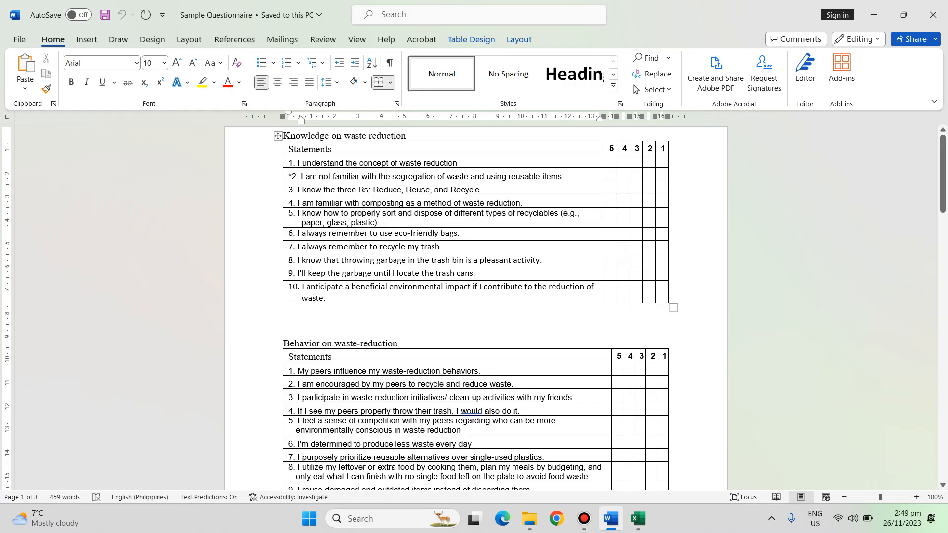
{"action": "left_click_drag", "start_coordinate": [316, 189], "coordinate": [344, 204]}
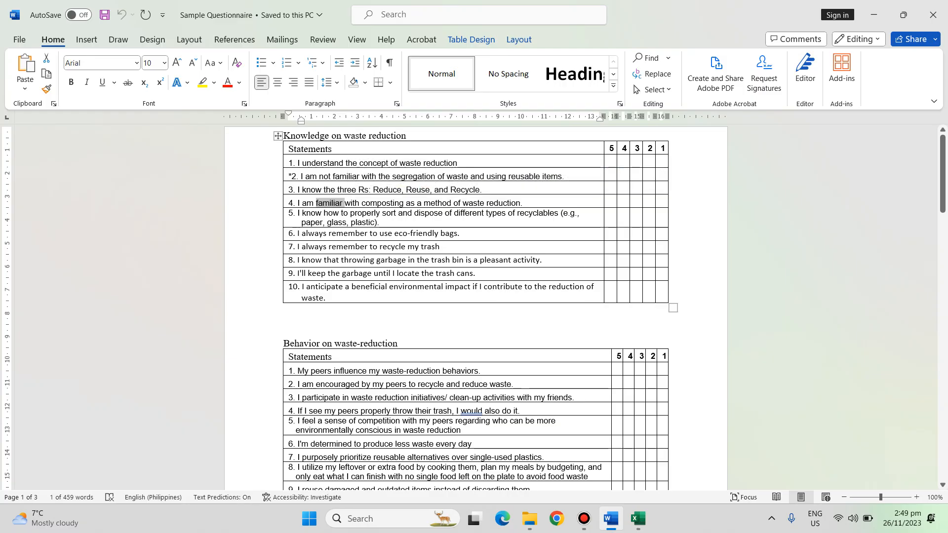
{"action": "left_click", "coordinate": [310, 177]}
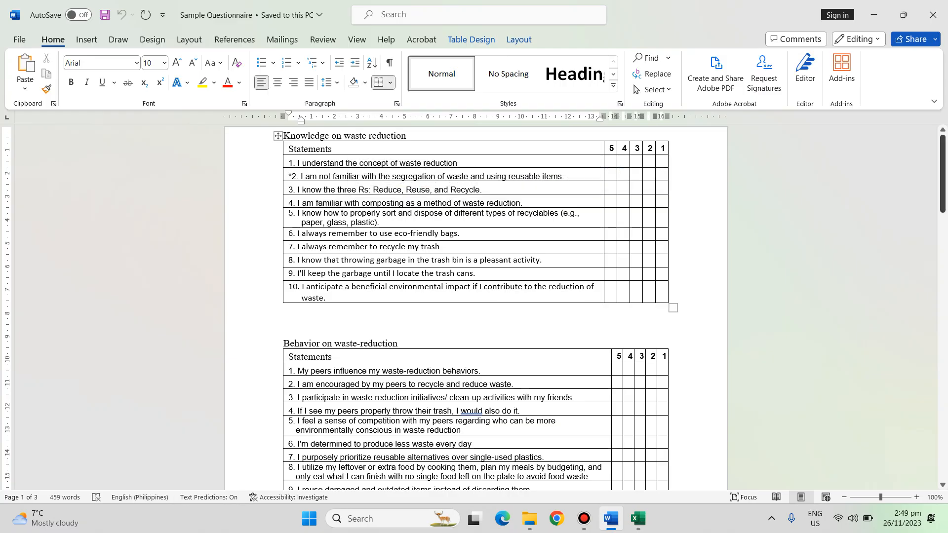
{"action": "left_click_drag", "start_coordinate": [516, 176], "coordinate": [562, 176]}
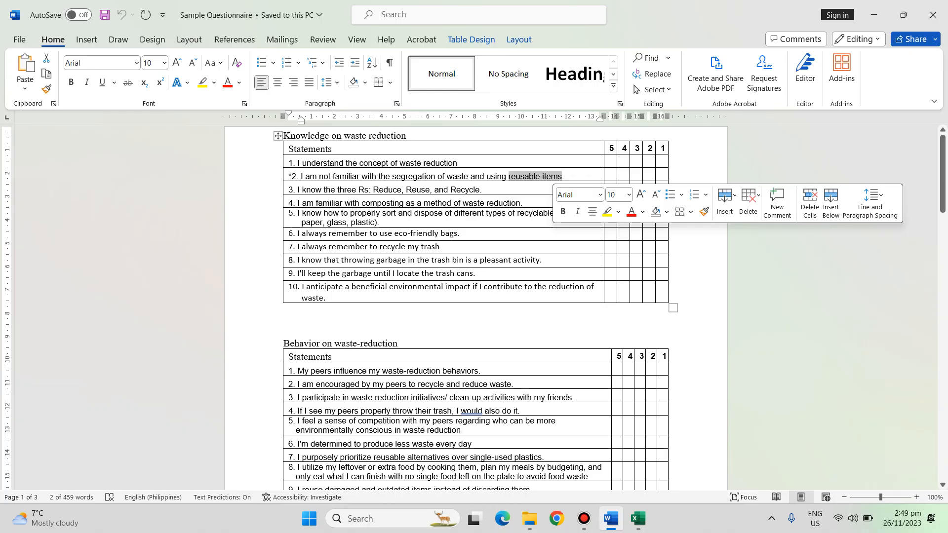
{"action": "left_click", "coordinate": [568, 177]}
Add an asterisk before statement 7 in the Effect of waste reduction table and save the questionnaire
{"action": "left_click_drag", "start_coordinate": [943, 171], "coordinate": [942, 205]}
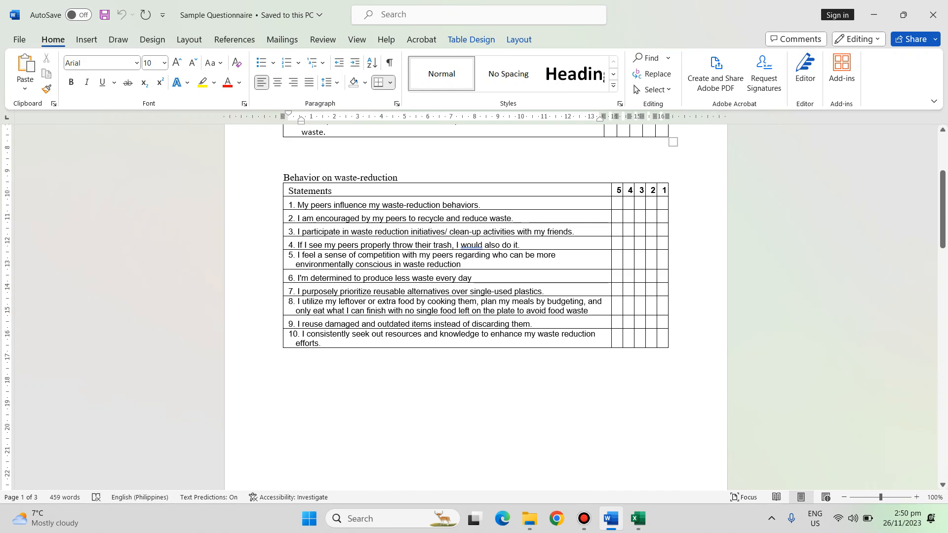
{"action": "left_click", "coordinate": [942, 214]}
{"action": "left_click_drag", "start_coordinate": [943, 214], "coordinate": [943, 282]}
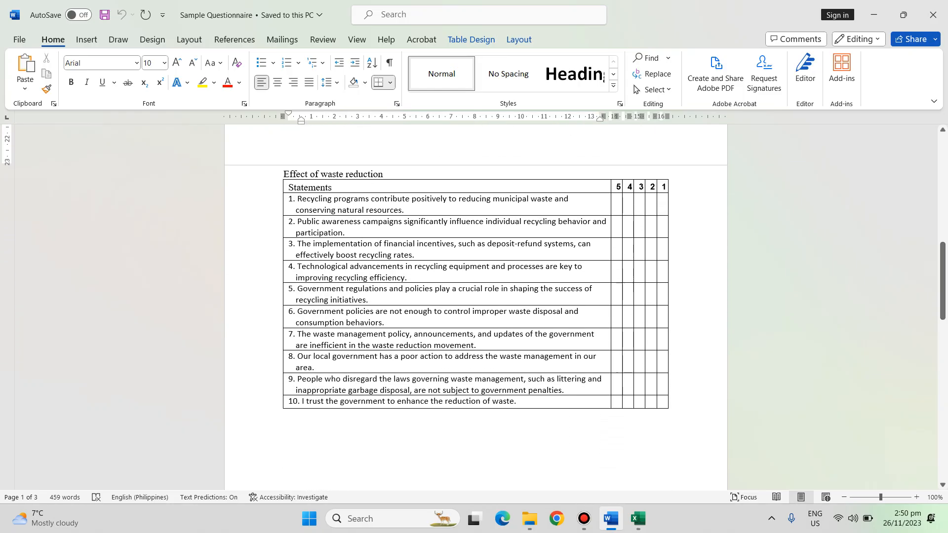
{"action": "left_click", "coordinate": [291, 335]}
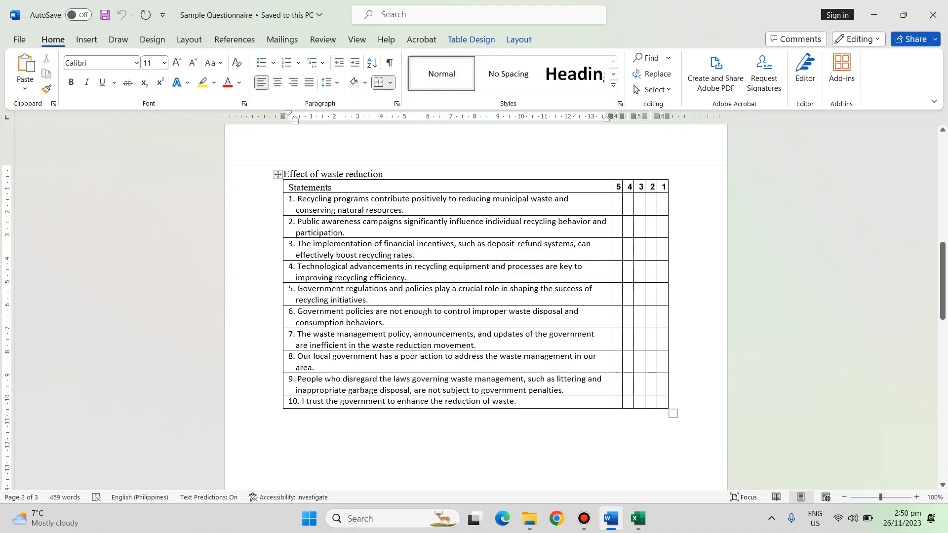
{"action": "type", "text": "*"}
{"action": "key", "text": "ctrl+b"}
{"action": "key", "text": "ctrl+s"}
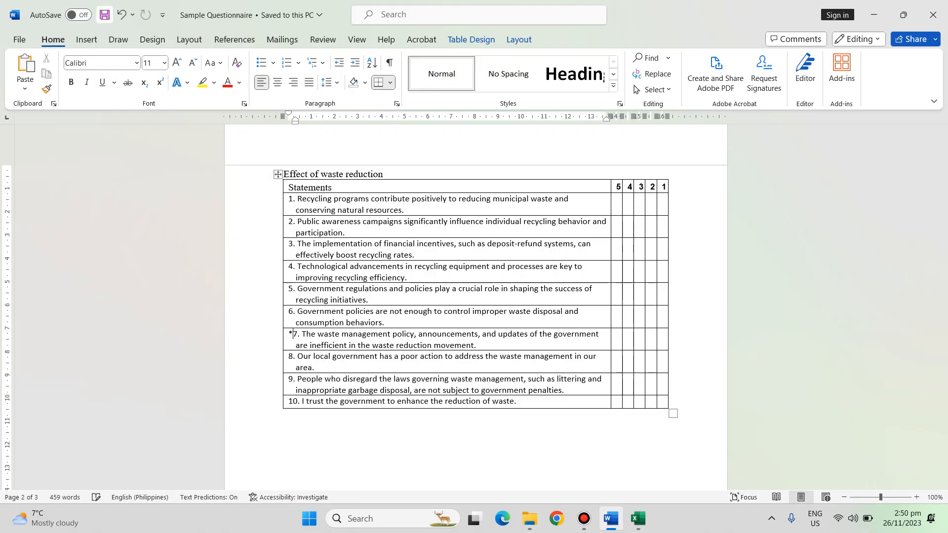
Return from the questionnaire to the Cronbach sheet of the Sample Data workbook in Excel
{"action": "left_click_drag", "start_coordinate": [942, 281], "coordinate": [943, 183]}
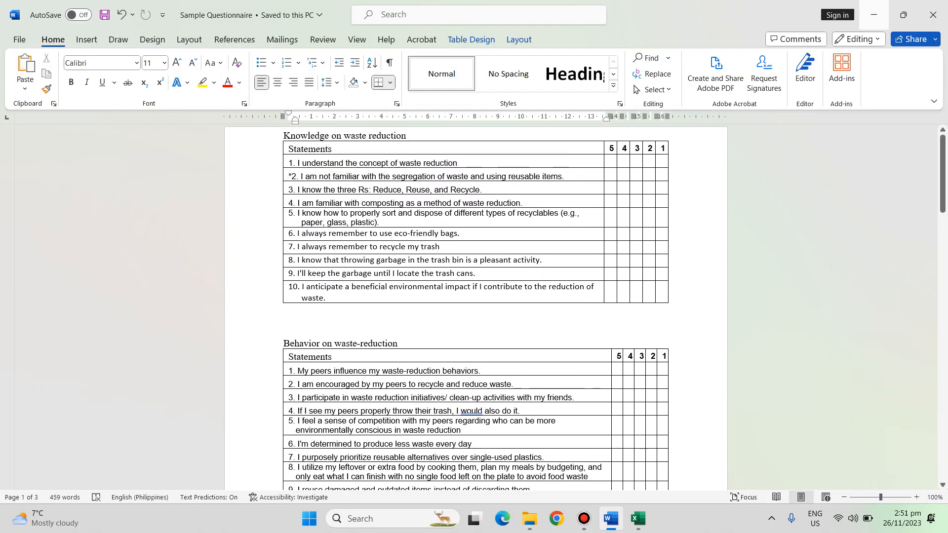
{"action": "left_click", "coordinate": [874, 15]}
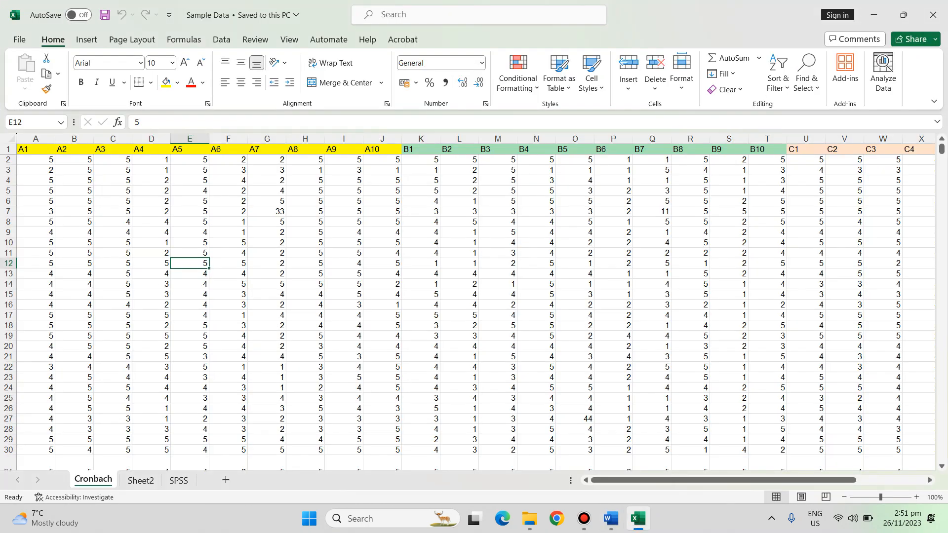
{"action": "left_click", "coordinate": [537, 336]}
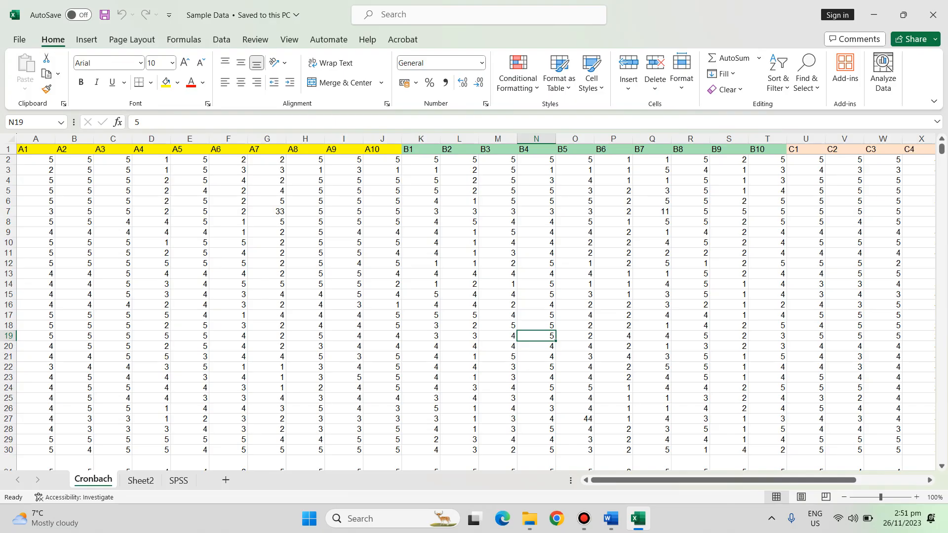
Apply conditional formatting to responses A2:AD68, highlighting values between 1 and 5 with Light Red Fill with Dark Red Text
{"action": "left_click_drag", "start_coordinate": [35, 160], "coordinate": [845, 170]}
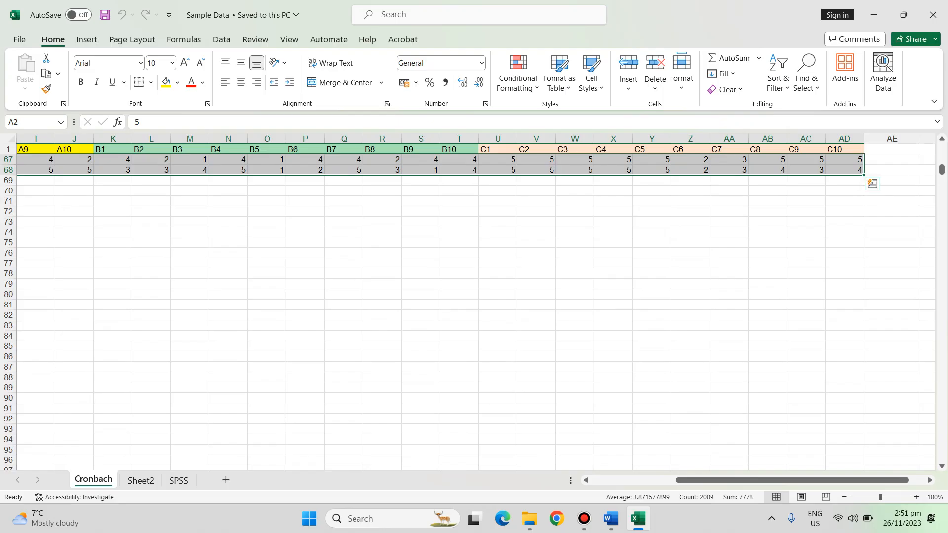
{"action": "scroll", "coordinate": [474, 311], "scroll_direction": "up", "scroll_amount": 20}
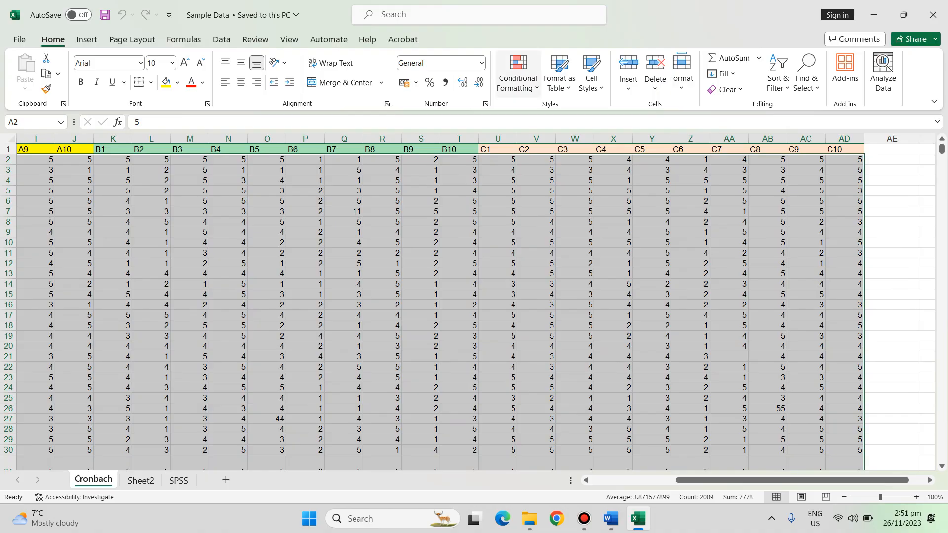
{"action": "left_click", "coordinate": [518, 74]}
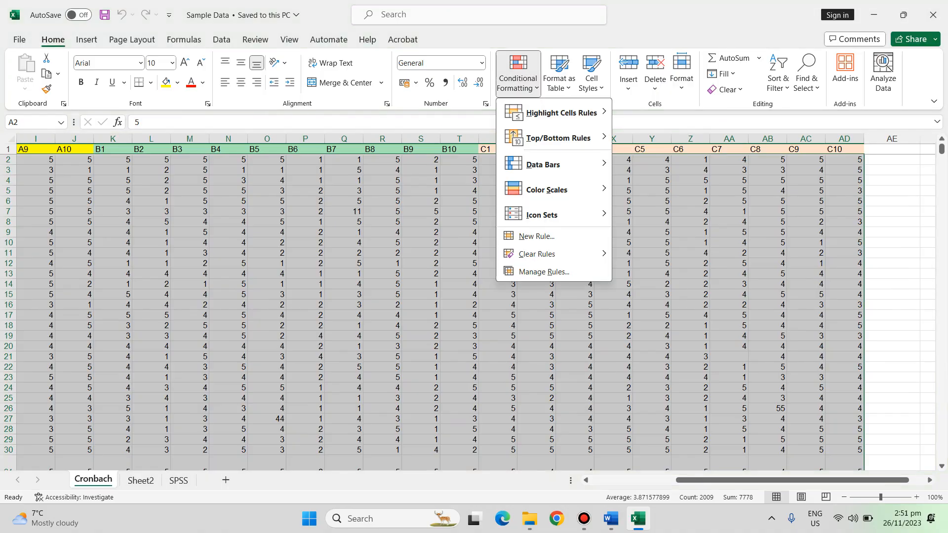
{"action": "mouse_move", "coordinate": [558, 113]}
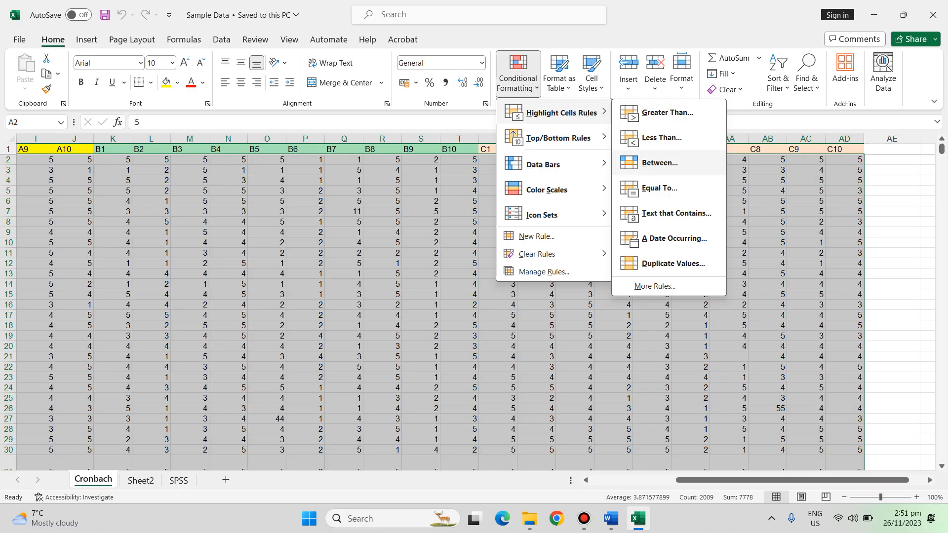
{"action": "left_click", "coordinate": [659, 162]}
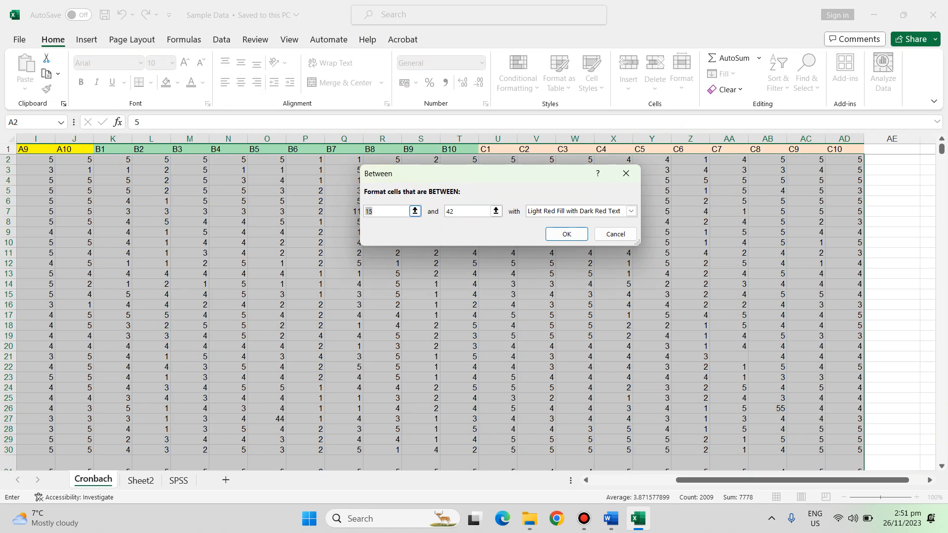
{"action": "type", "text": "1"}
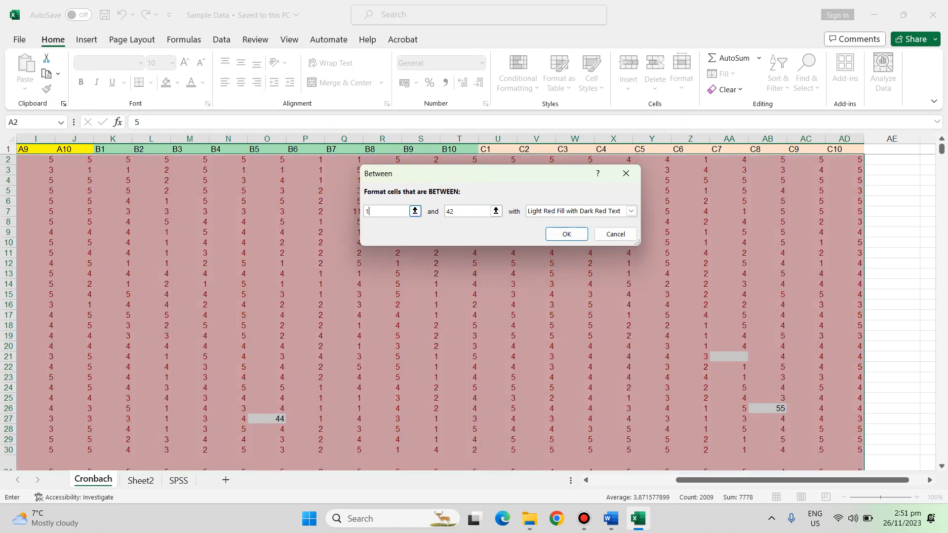
{"action": "key", "text": "Tab"}
{"action": "type", "text": "5"}
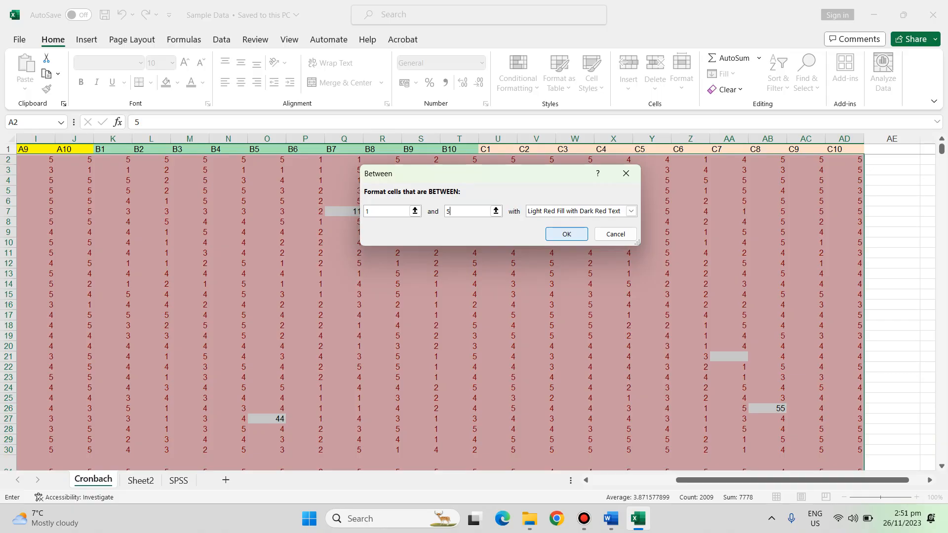
{"action": "left_click", "coordinate": [567, 234]}
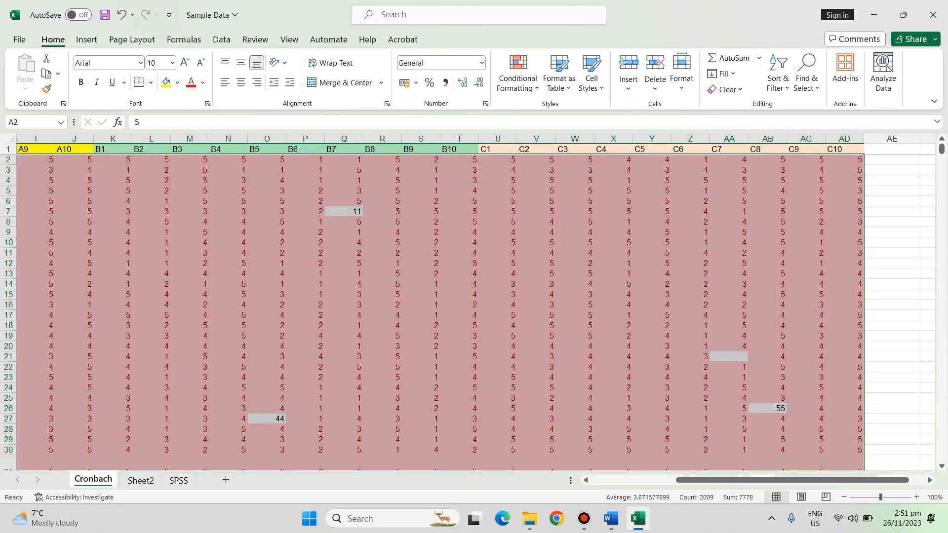
Correct the unhighlighted responses in columns A to T by setting G7 to 3, Q7 to 1 and O27 to 4
{"action": "left_click_drag", "start_coordinate": [799, 479], "coordinate": [712, 480]}
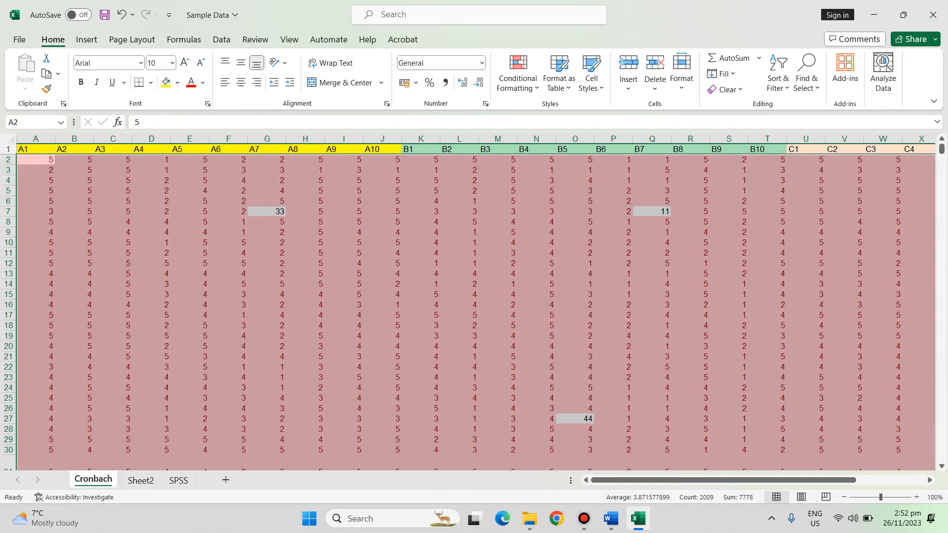
{"action": "left_click", "coordinate": [421, 326]}
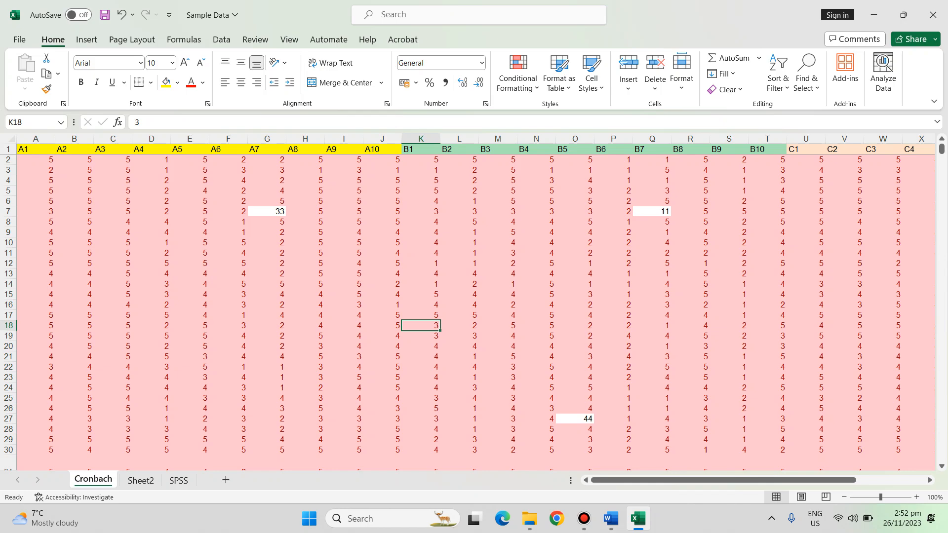
{"action": "left_click", "coordinate": [267, 211]}
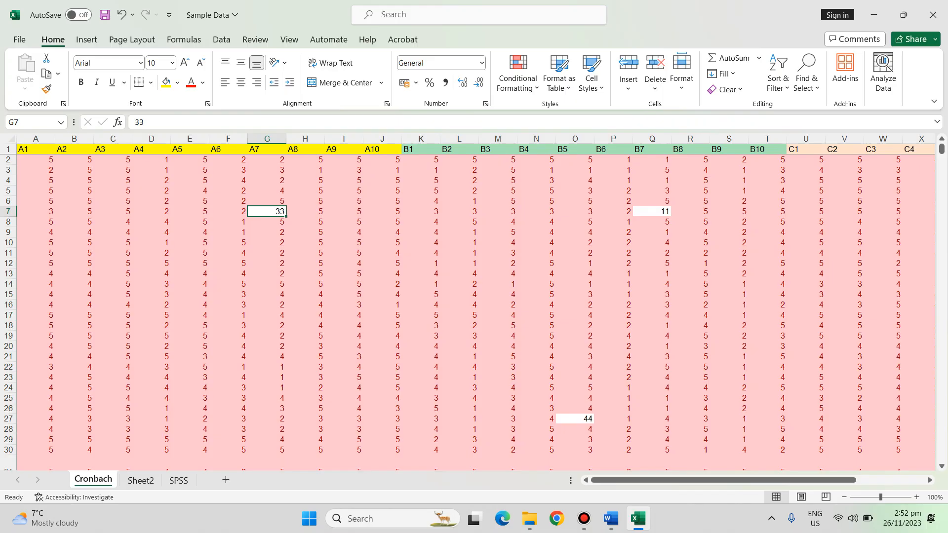
{"action": "type", "text": "3"}
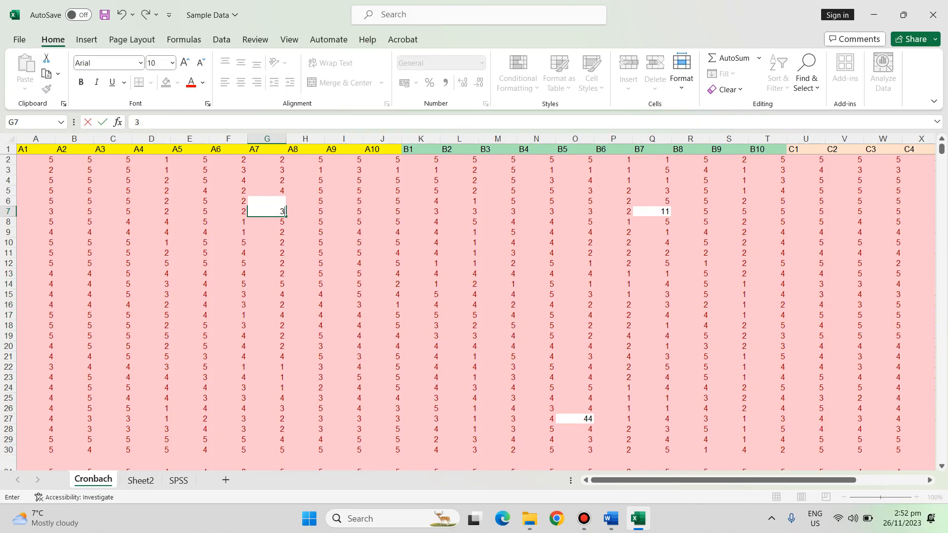
{"action": "left_click", "coordinate": [420, 242]}
{"action": "left_click", "coordinate": [651, 211]}
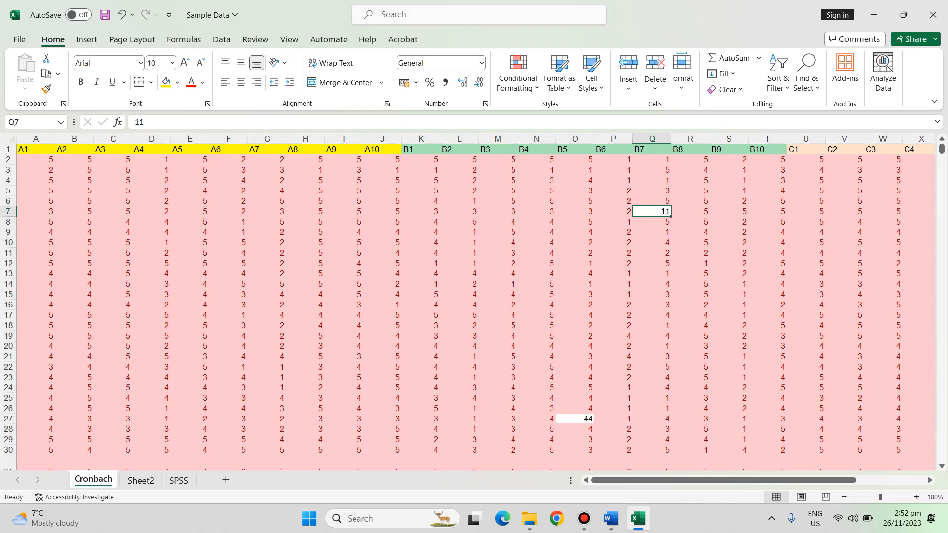
{"action": "type", "text": "1"}
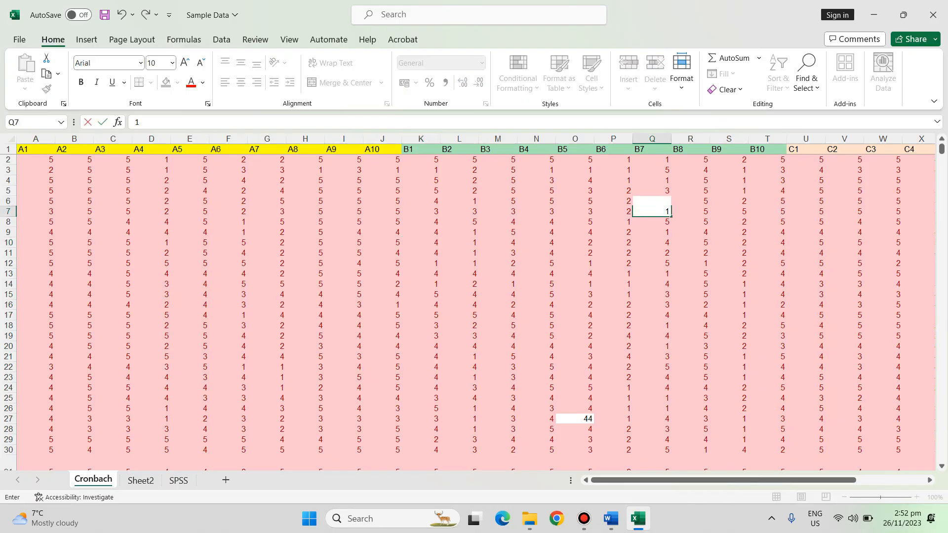
{"action": "left_click", "coordinate": [574, 419]}
{"action": "type", "text": "4"}
{"action": "key", "text": "Return"}
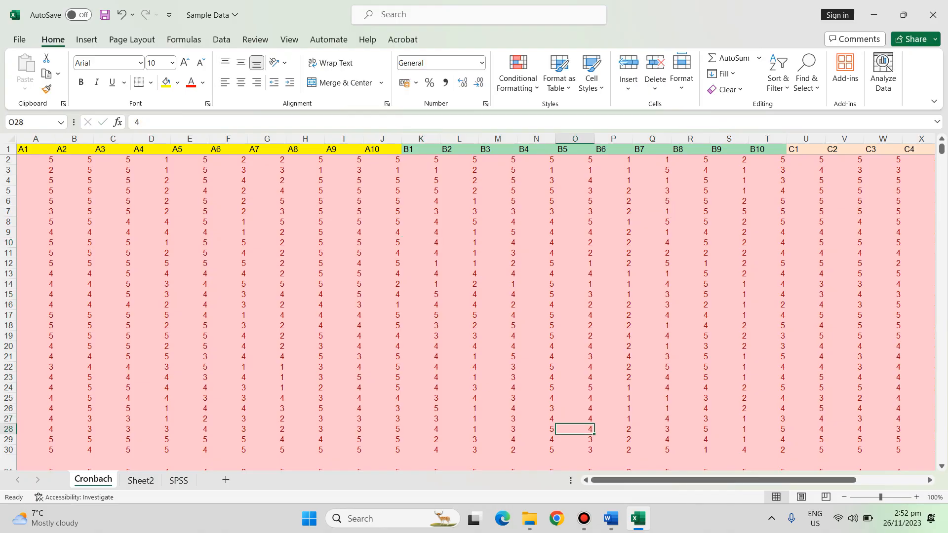
Review the last response row and correct the out-of-range A3 response in cell C68 to 5
{"action": "mouse_move", "coordinate": [941, 148]}
{"action": "left_mouse_down"}
{"action": "mouse_move", "coordinate": [941, 176]}
{"action": "mouse_move", "coordinate": [942, 166]}
{"action": "left_mouse_up"}
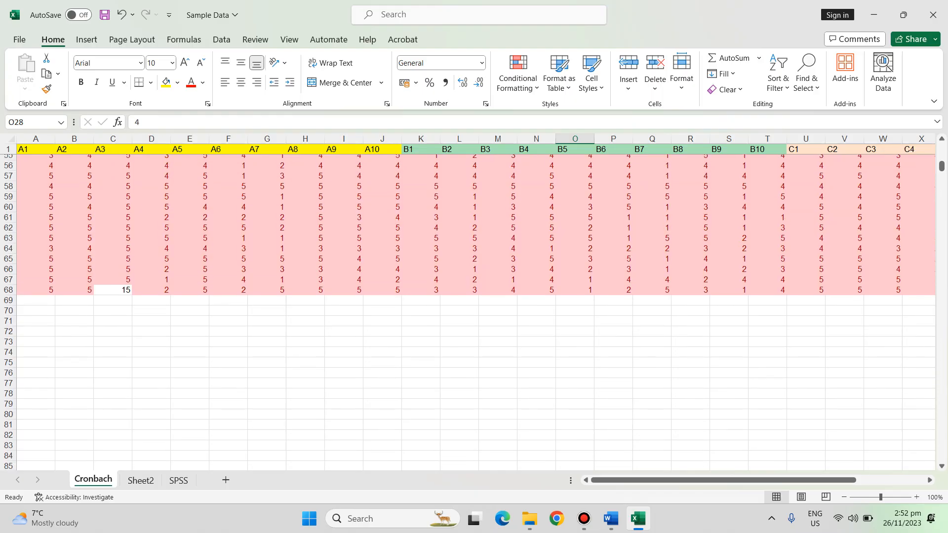
{"action": "left_click", "coordinate": [113, 290]}
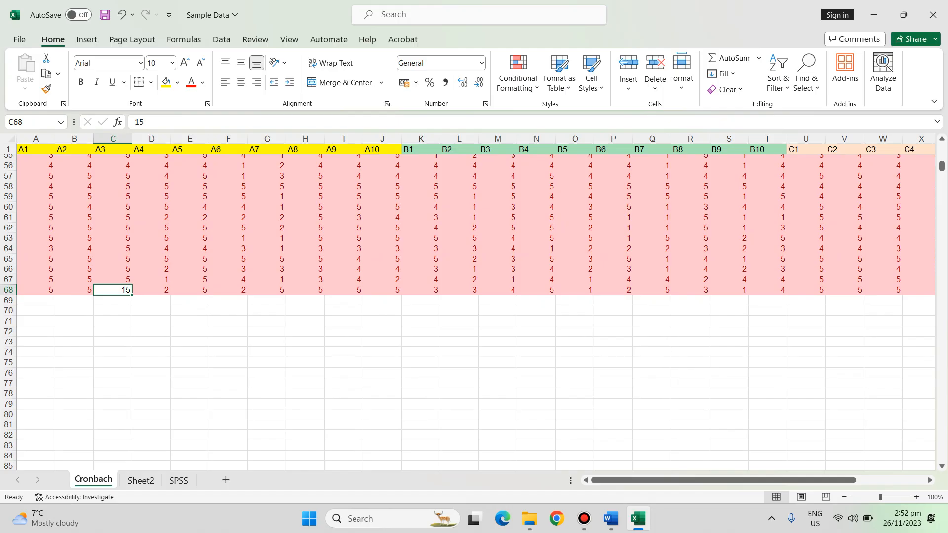
{"action": "left_click_drag", "start_coordinate": [35, 290], "coordinate": [421, 290]}
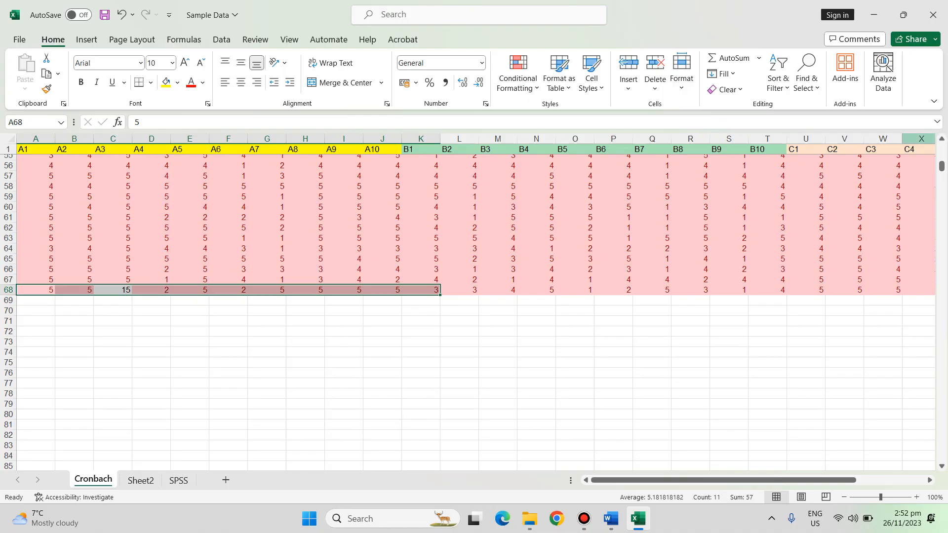
{"action": "scroll", "coordinate": [473, 222], "scroll_direction": "up", "scroll_amount": 1}
{"action": "scroll", "coordinate": [468, 312], "scroll_direction": "up", "scroll_amount": 1}
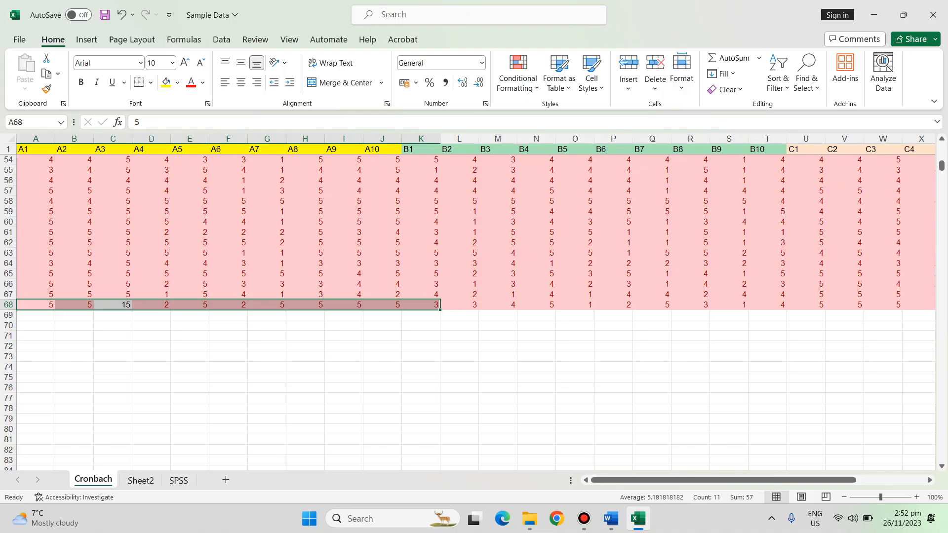
{"action": "left_click", "coordinate": [113, 305]}
{"action": "type", "text": "5"}
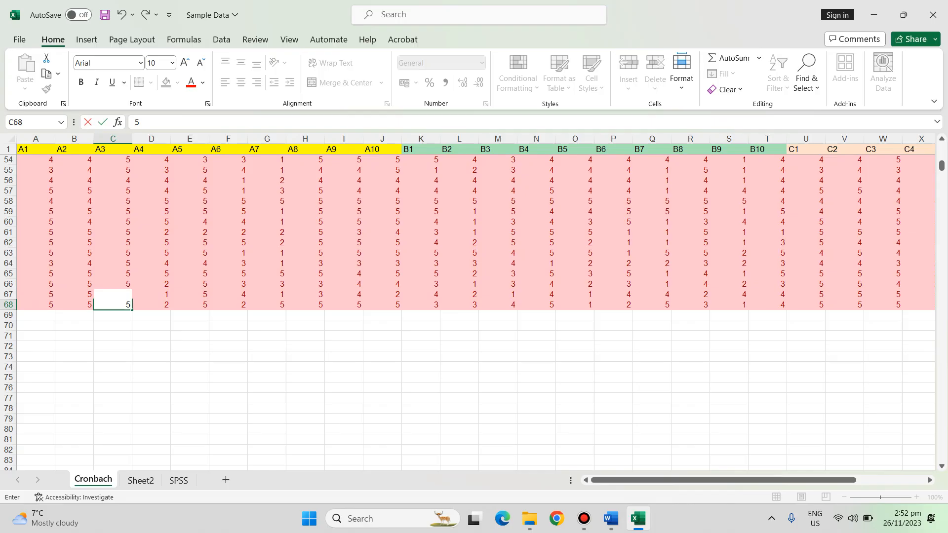
{"action": "left_click", "coordinate": [152, 336]}
{"action": "left_click", "coordinate": [113, 305]}
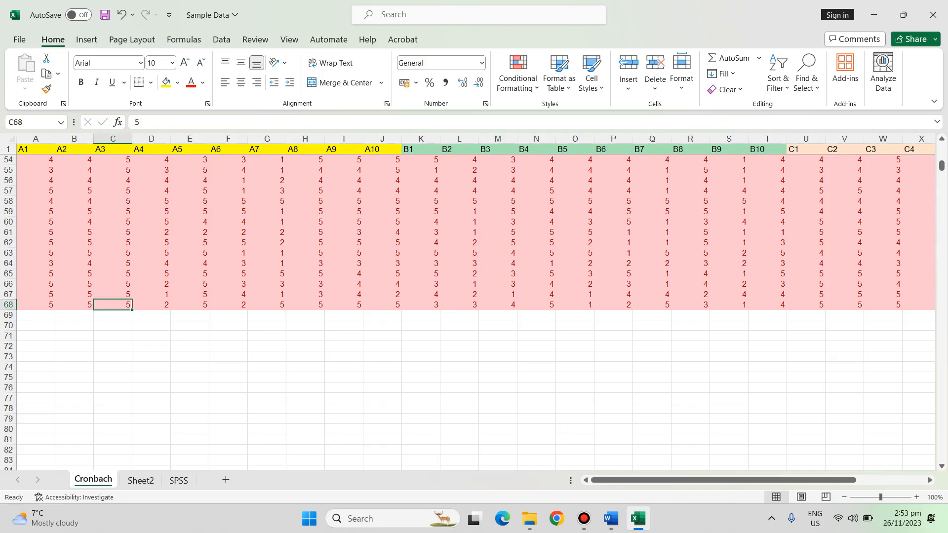
Review the C1 to C10 responses in row 21 and fill the blank C7 response in cell AA21 with 4
{"action": "left_click_drag", "start_coordinate": [942, 166], "coordinate": [941, 148]}
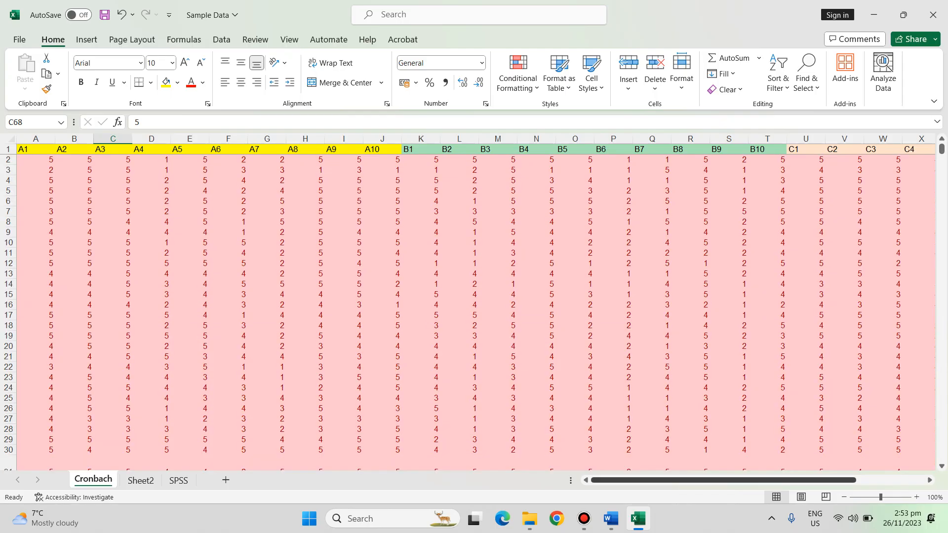
{"action": "left_click_drag", "start_coordinate": [710, 480], "coordinate": [779, 480]}
{"action": "scroll", "coordinate": [479, 304], "scroll_direction": "right", "scroll_amount": 3}
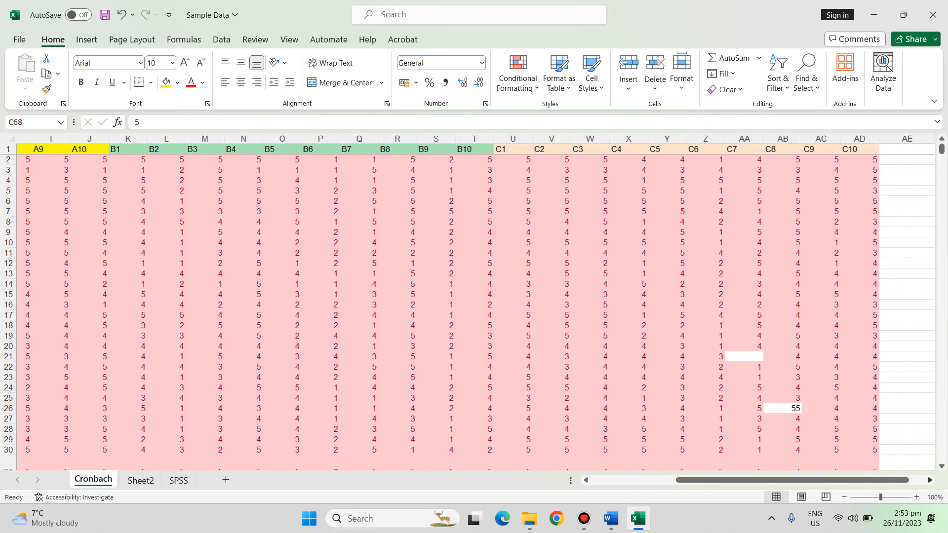
{"action": "left_click", "coordinate": [690, 356]}
{"action": "left_click_drag", "start_coordinate": [805, 356], "coordinate": [460, 356]}
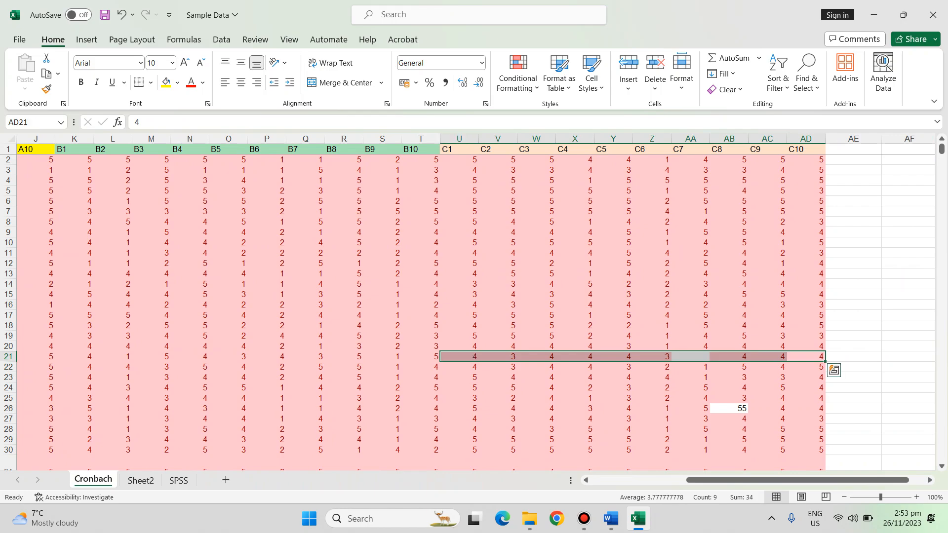
{"action": "left_click", "coordinate": [690, 356]}
{"action": "type", "text": "4"}
{"action": "key", "text": "Return"}
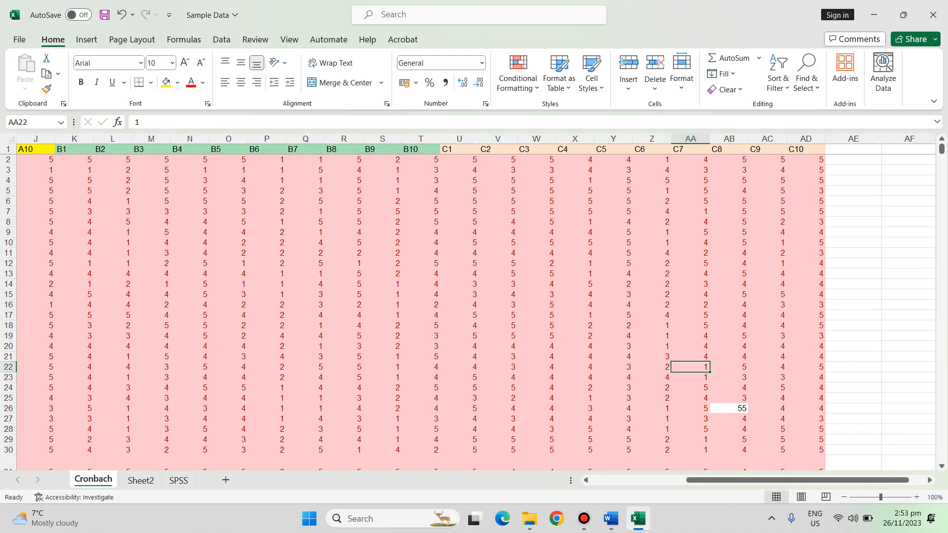
Correct the out-of-range C8 responses by setting AB26 to 5 and AB52 to 4
{"action": "left_click", "coordinate": [729, 408]}
{"action": "type", "text": "5"}
{"action": "key", "text": "Return"}
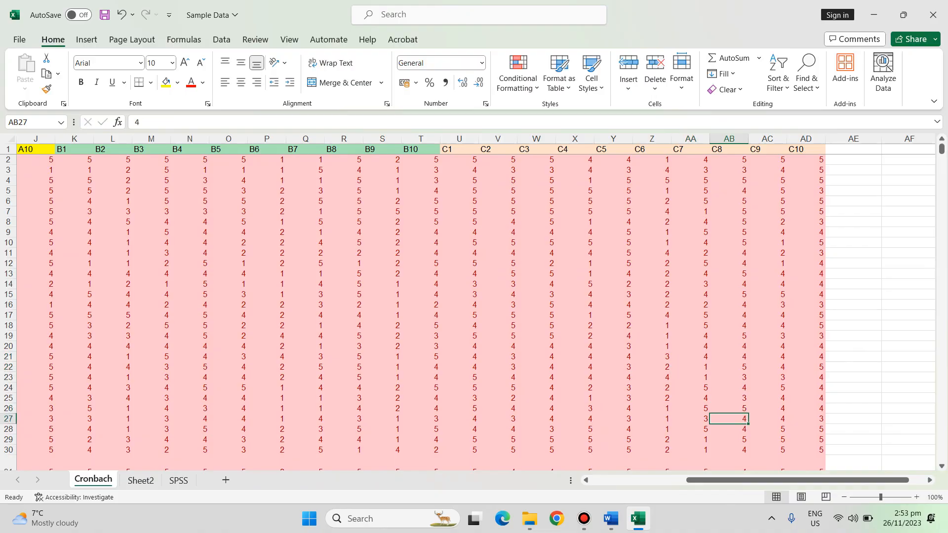
{"action": "scroll", "coordinate": [467, 312], "scroll_direction": "down", "scroll_amount": 4}
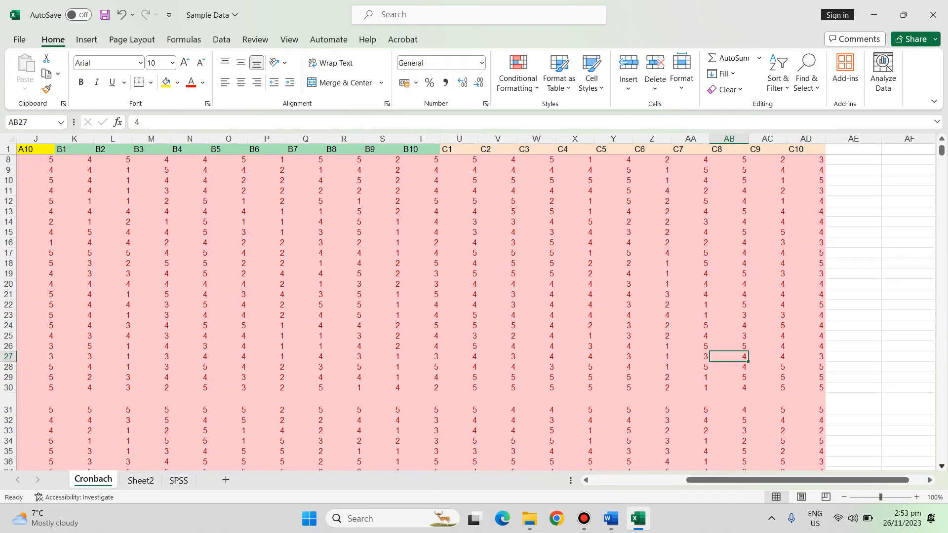
{"action": "scroll", "coordinate": [467, 313], "scroll_direction": "down", "scroll_amount": 4}
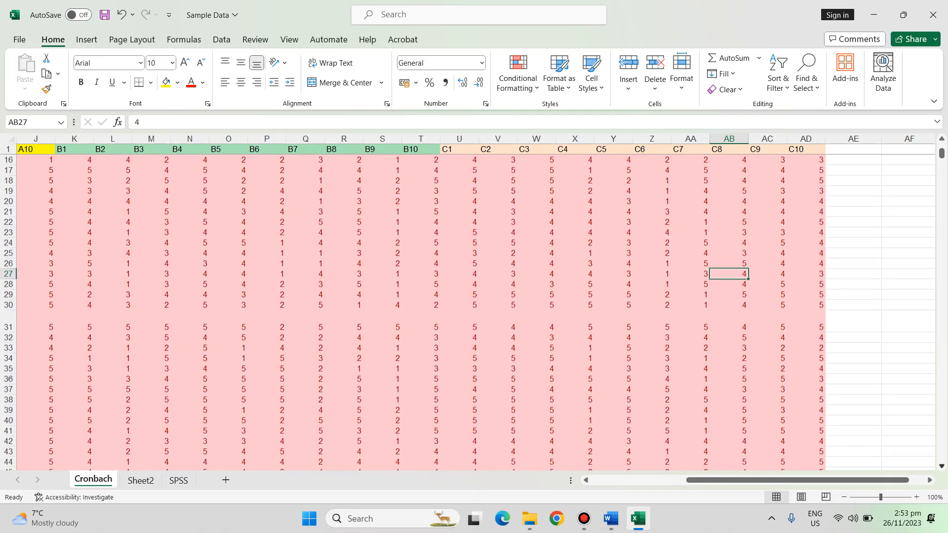
{"action": "scroll", "coordinate": [467, 313], "scroll_direction": "down", "scroll_amount": 3}
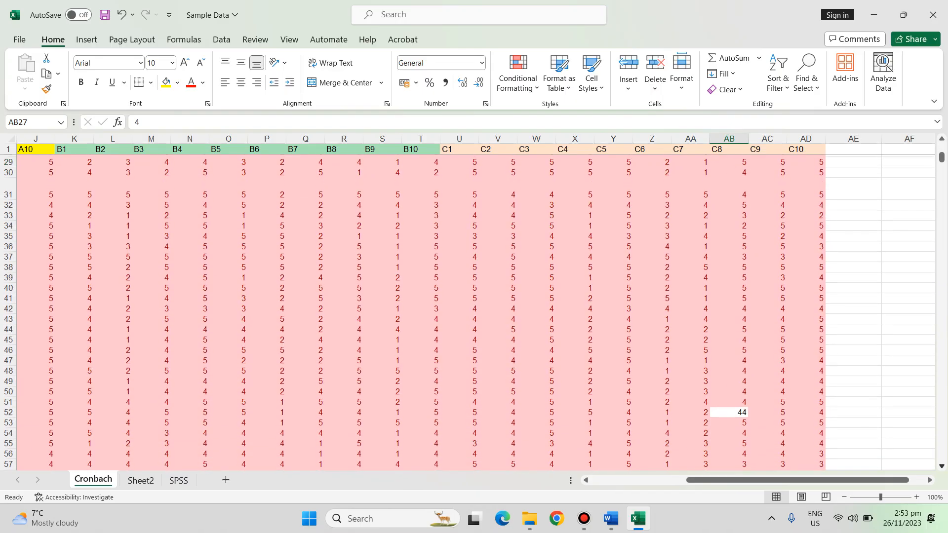
{"action": "left_click", "coordinate": [729, 367]}
{"action": "type", "text": "4"}
{"action": "key", "text": "Return"}
{"action": "mouse_move", "coordinate": [584, 518]}
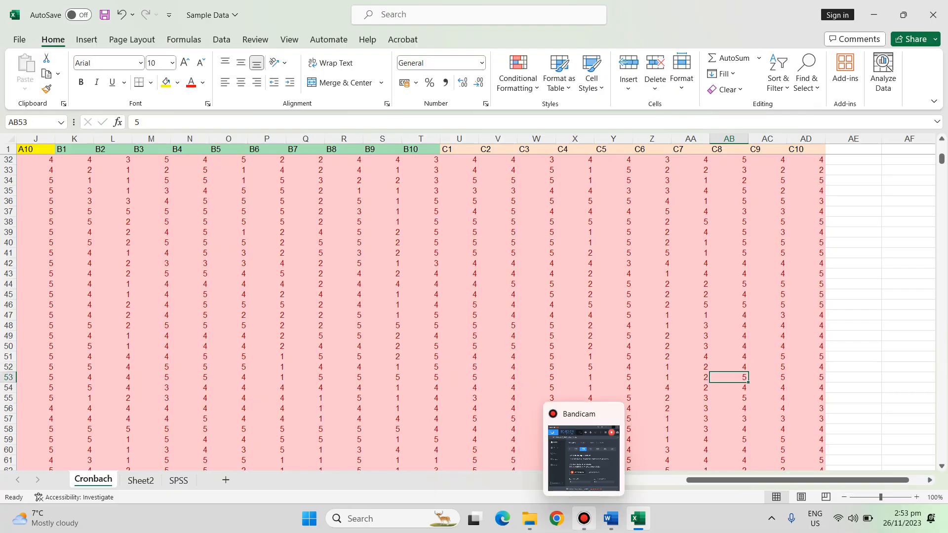
{"action": "left_click", "coordinate": [853, 408]}
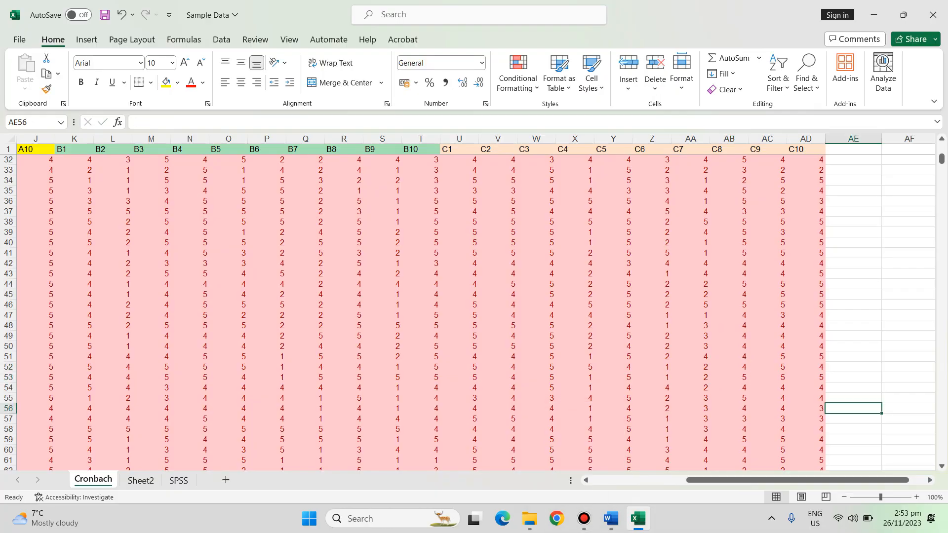
Check the responses through row 68 for remaining unhighlighted cells and save the Sample Data workbook
{"action": "scroll", "coordinate": [853, 407], "scroll_direction": "down", "scroll_amount": 5}
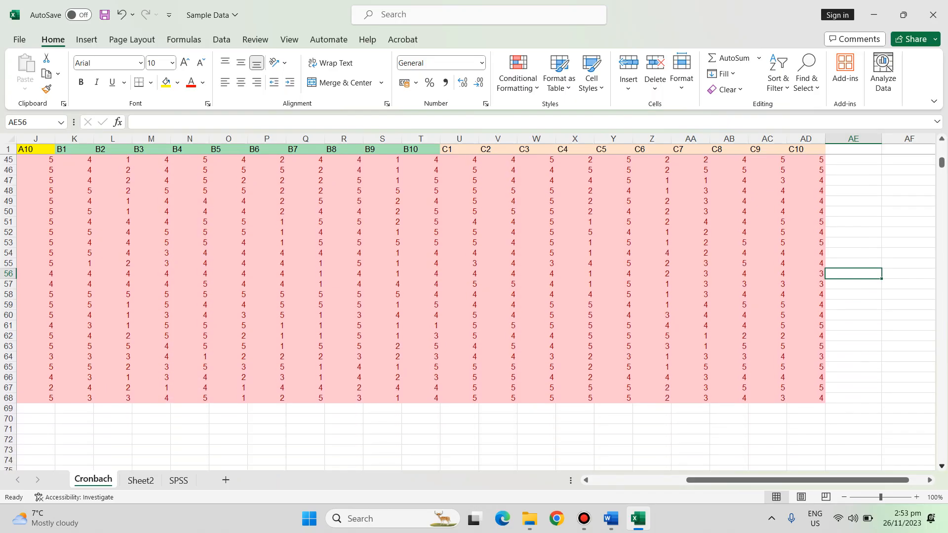
{"action": "mouse_move", "coordinate": [854, 480]}
{"action": "left_mouse_down"}
{"action": "mouse_move", "coordinate": [772, 480]}
{"action": "mouse_move", "coordinate": [865, 480]}
{"action": "left_mouse_up"}
{"action": "left_click_drag", "start_coordinate": [941, 163], "coordinate": [941, 149]}
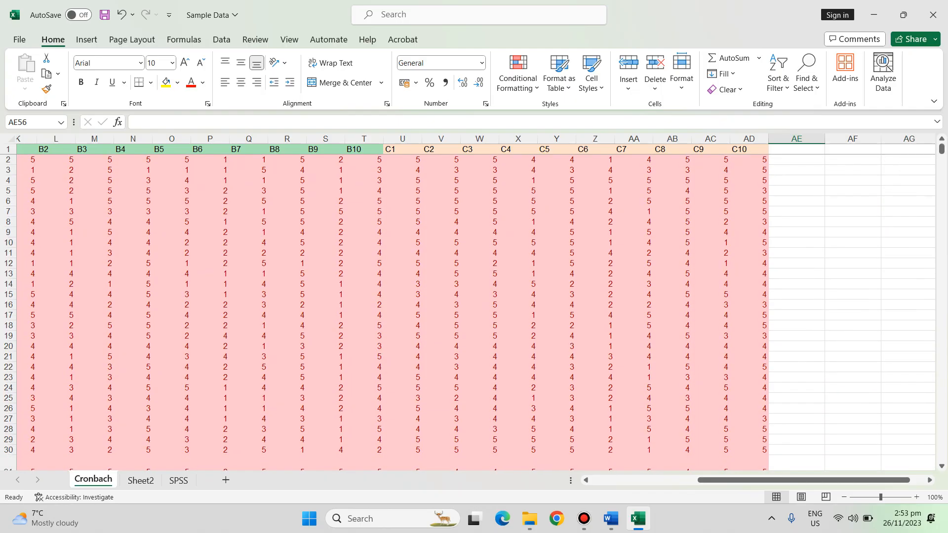
{"action": "left_click_drag", "start_coordinate": [741, 480], "coordinate": [633, 479]}
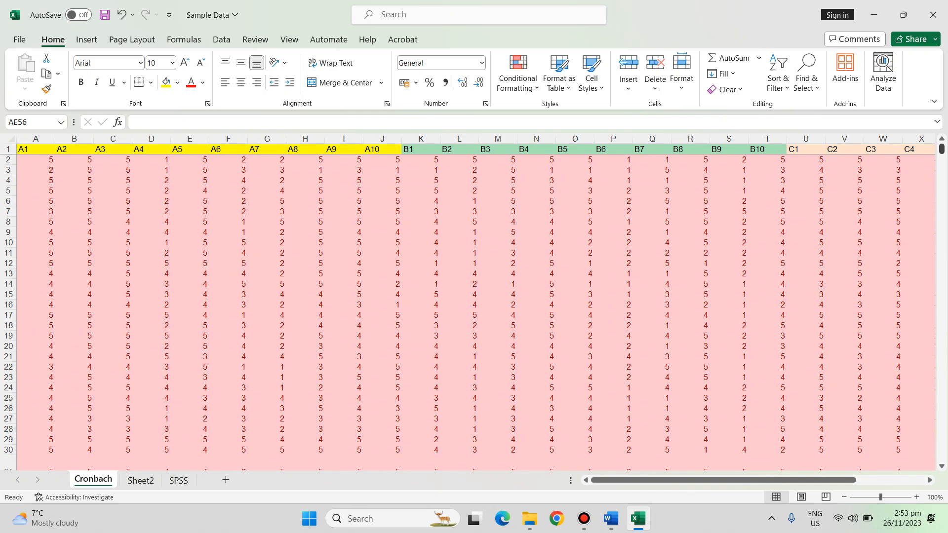
{"action": "left_click", "coordinate": [921, 149]}
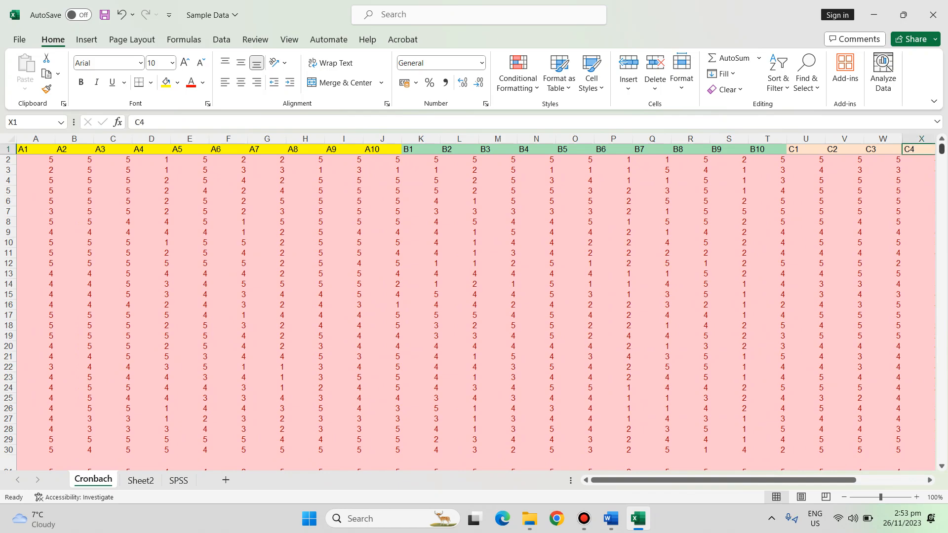
{"action": "mouse_move", "coordinate": [941, 149]}
{"action": "left_mouse_down"}
{"action": "mouse_move", "coordinate": [941, 168]}
{"action": "mouse_move", "coordinate": [942, 149]}
{"action": "left_mouse_up"}
{"action": "left_click", "coordinate": [459, 294]}
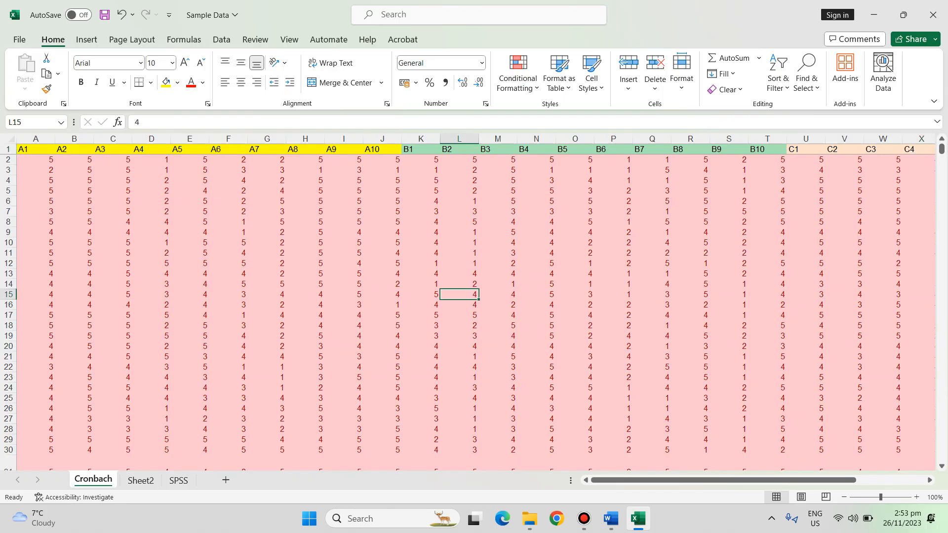
{"action": "left_click", "coordinate": [104, 15]}
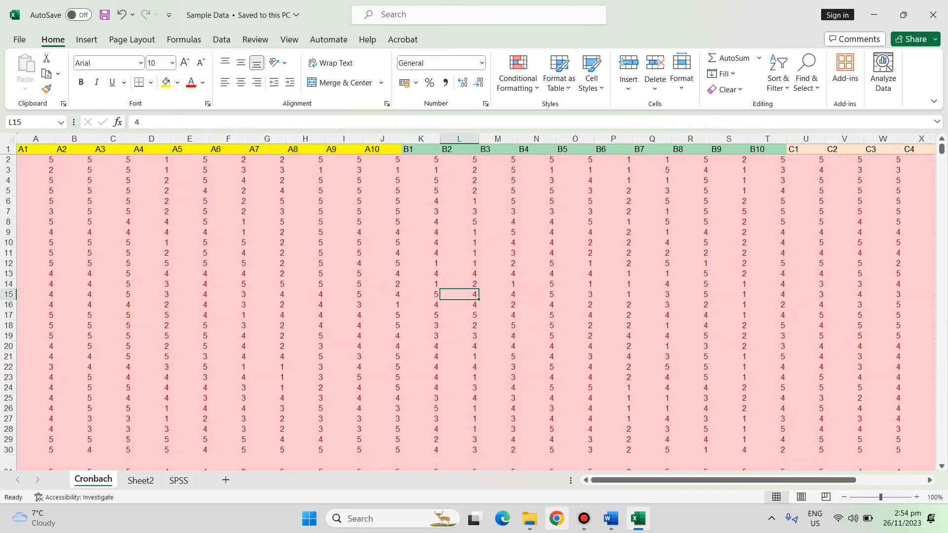
Switch to Chrome, search Google for "jamovi download", view the jamovi desktop download page, and close the browser
{"action": "left_click", "coordinate": [557, 518]}
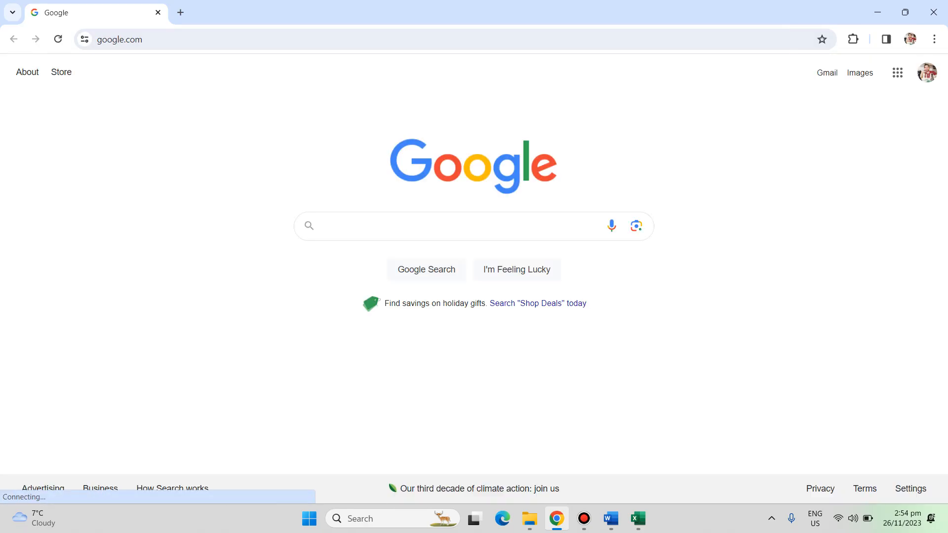
{"action": "type", "text": "jamovi"}
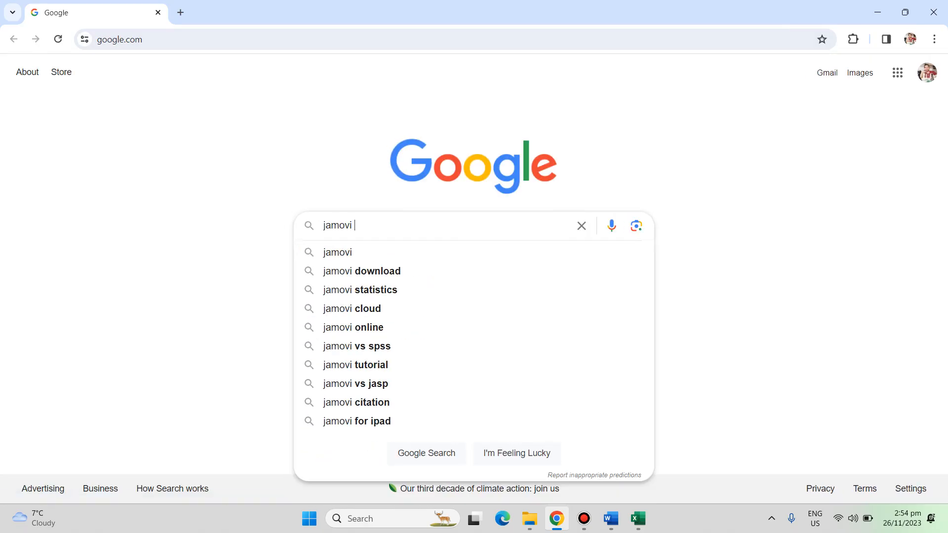
{"action": "type", "text": " download"}
{"action": "key", "text": "Return"}
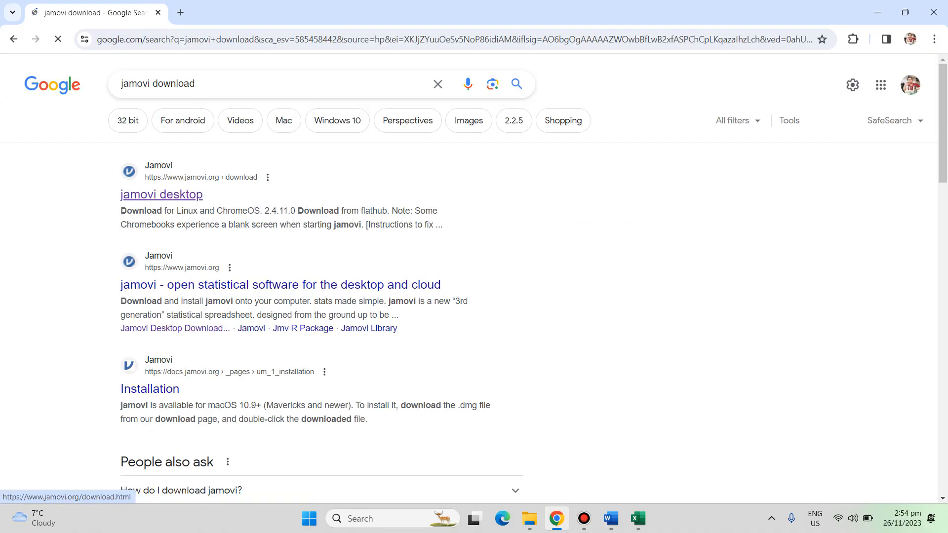
{"action": "left_click", "coordinate": [161, 194]}
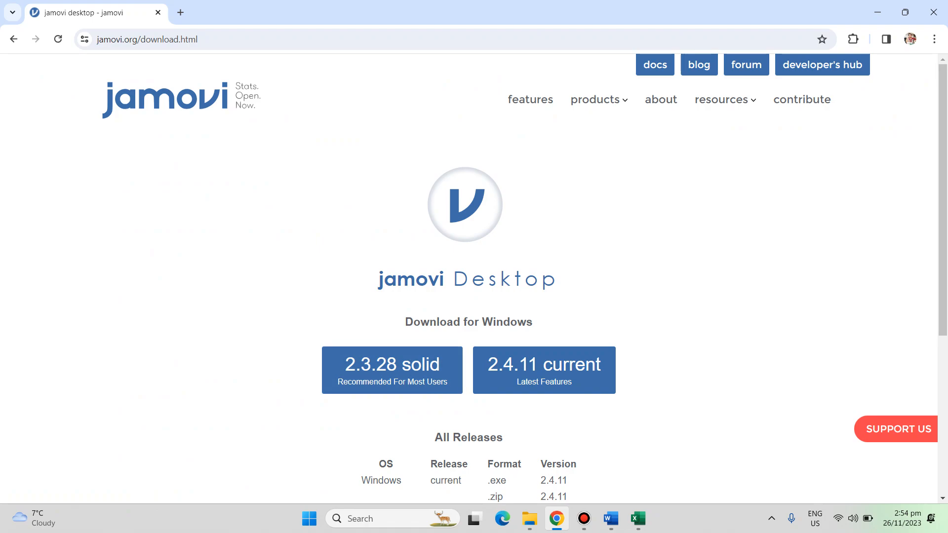
{"action": "left_click", "coordinate": [933, 12]}
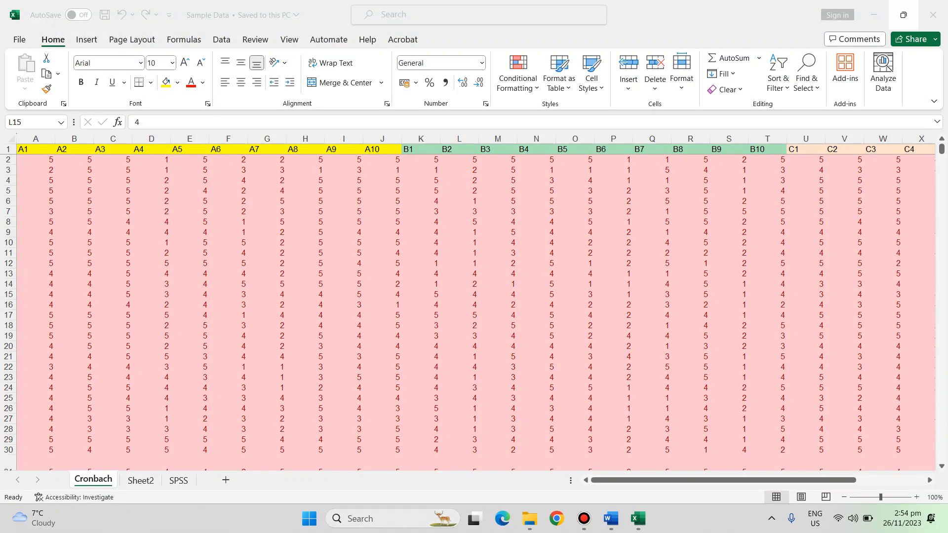
Find jamovi 2.3.18 through the system search, launch it and maximise its window
{"action": "left_click", "coordinate": [380, 519]}
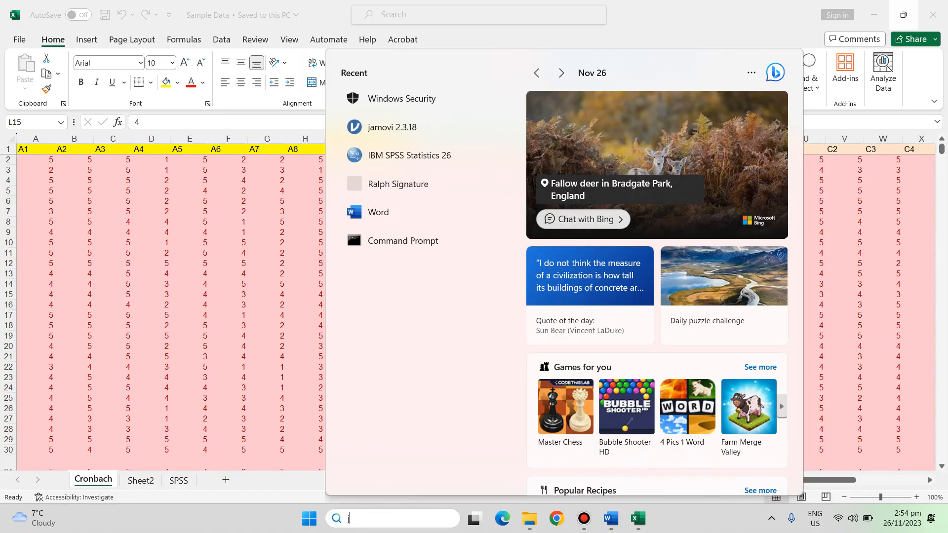
{"action": "type", "text": "jamovi 2.3.18"}
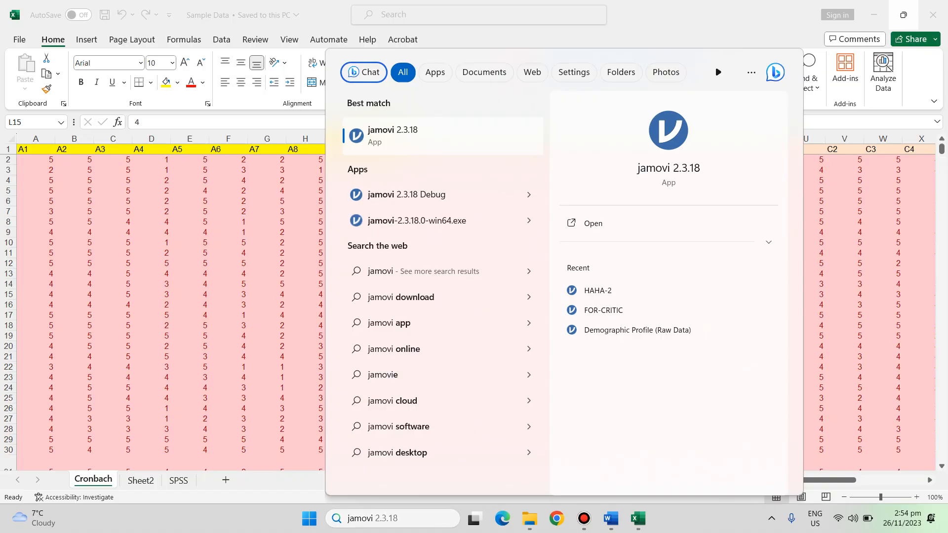
{"action": "key", "text": "Escape"}
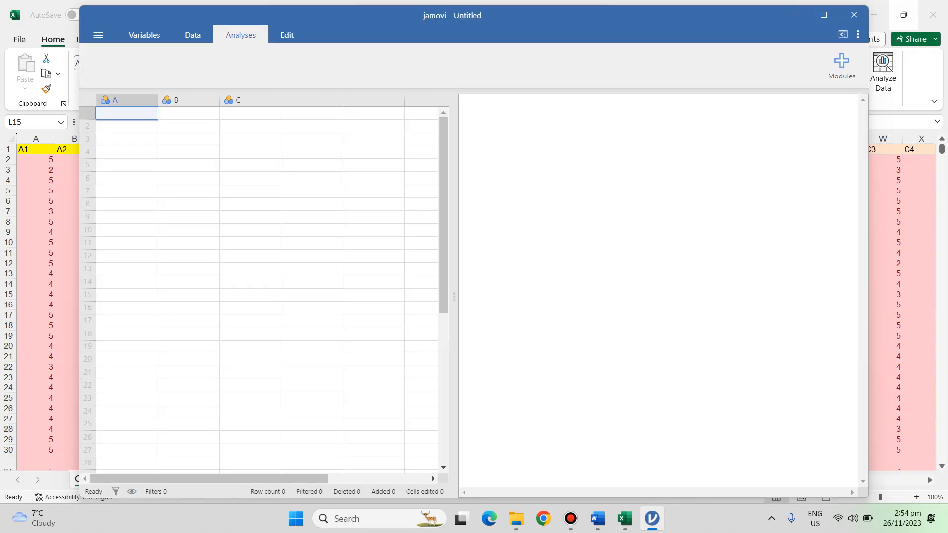
{"action": "left_click", "coordinate": [823, 16]}
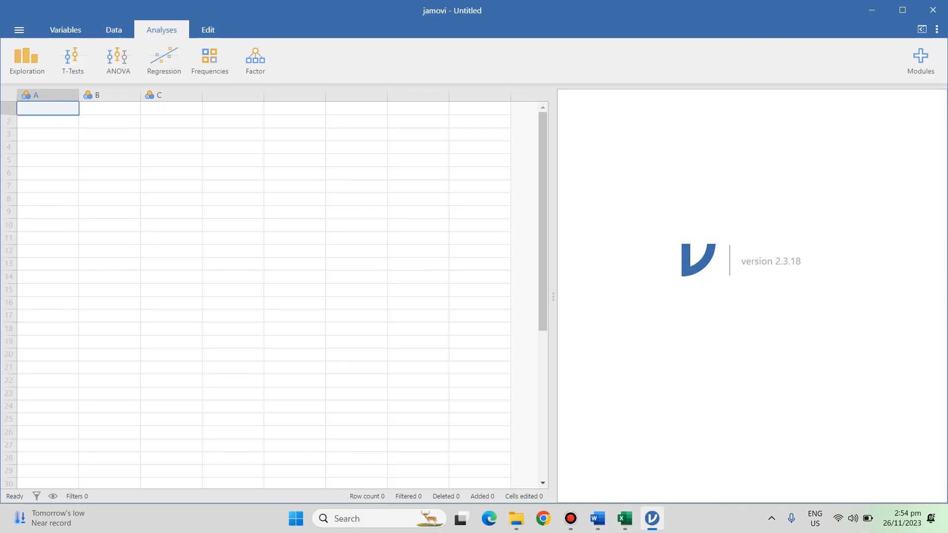
{"action": "left_click", "coordinate": [73, 59]}
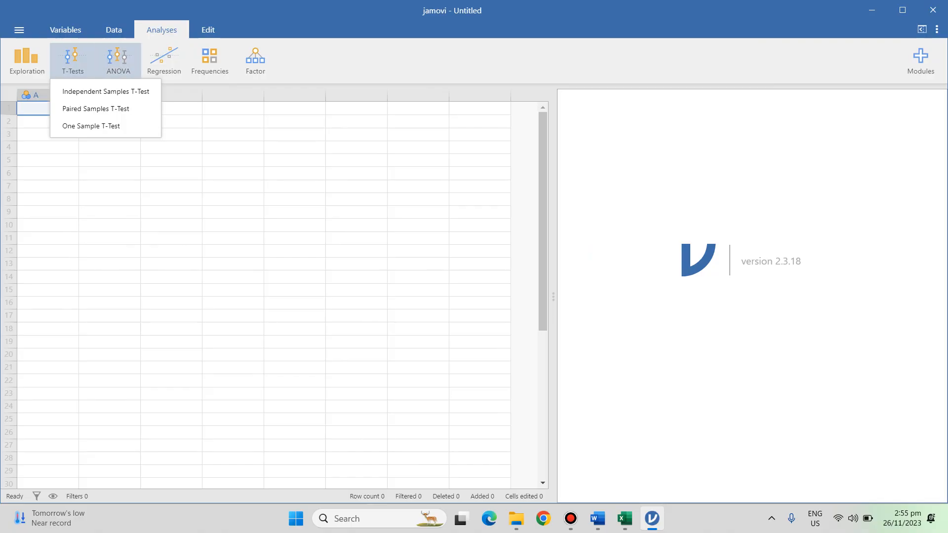
{"action": "left_click", "coordinate": [118, 58]}
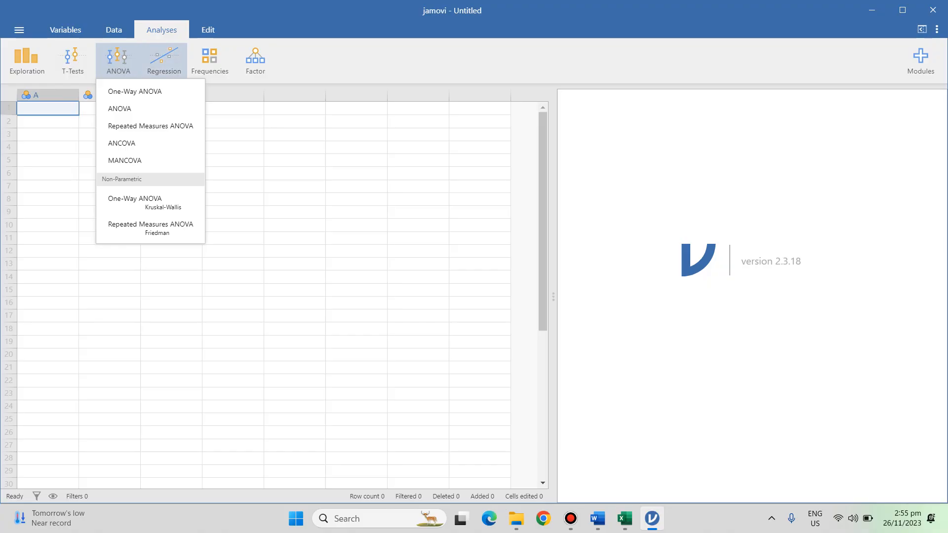
{"action": "left_click", "coordinate": [164, 58]}
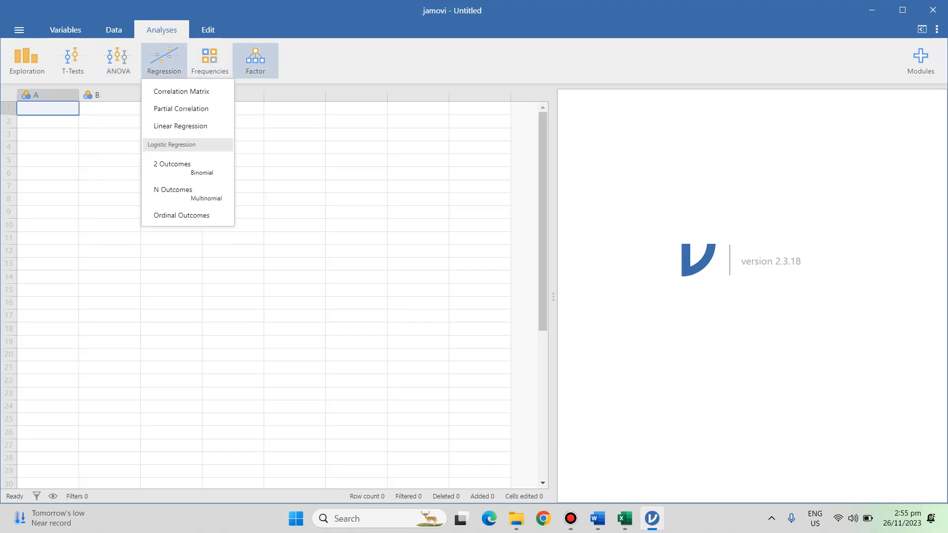
{"action": "left_click", "coordinate": [209, 58]}
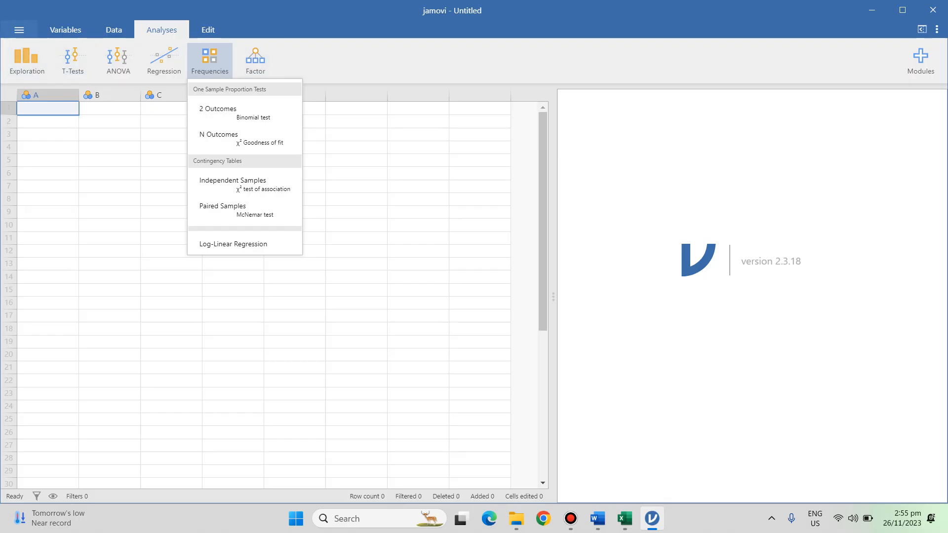
Open the Sample Data workbook from the Desktop folder in jamovi
{"action": "left_click", "coordinate": [19, 30]}
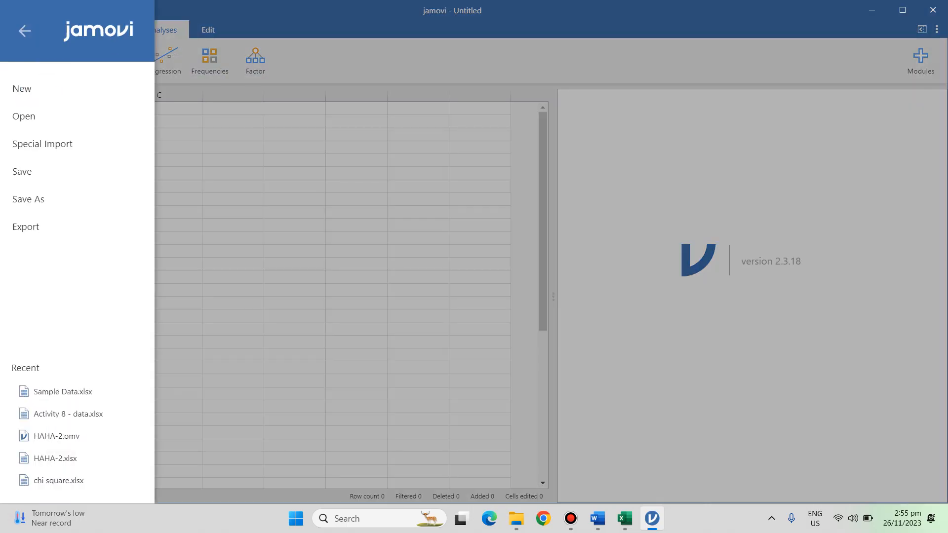
{"action": "left_click", "coordinate": [24, 30]}
{"action": "left_click", "coordinate": [20, 29]}
{"action": "left_click", "coordinate": [24, 116]}
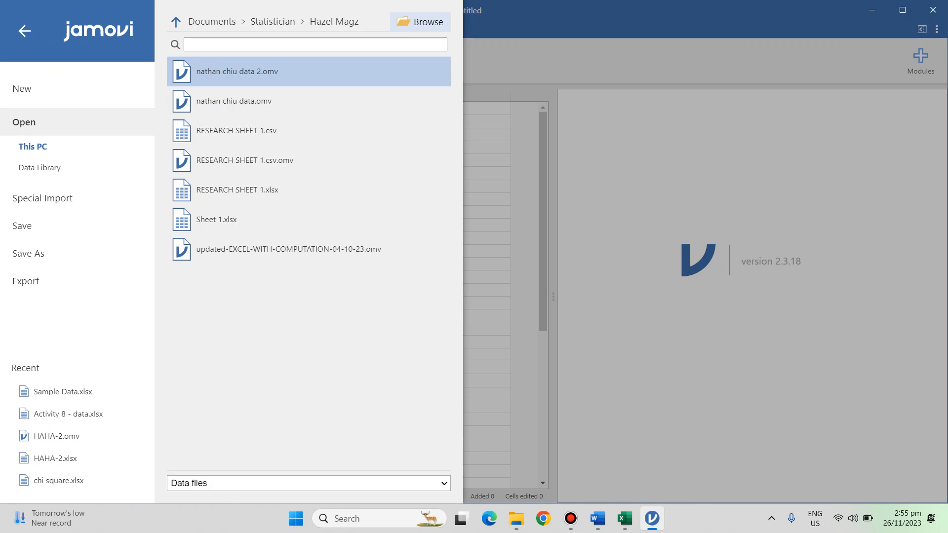
{"action": "left_click", "coordinate": [419, 21]}
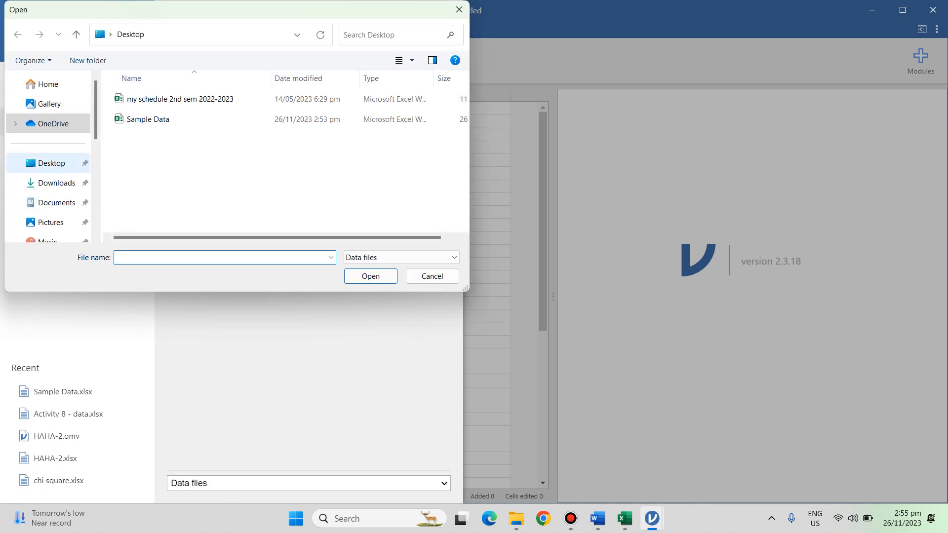
{"action": "left_click", "coordinate": [52, 163]}
{"action": "left_click", "coordinate": [148, 120]}
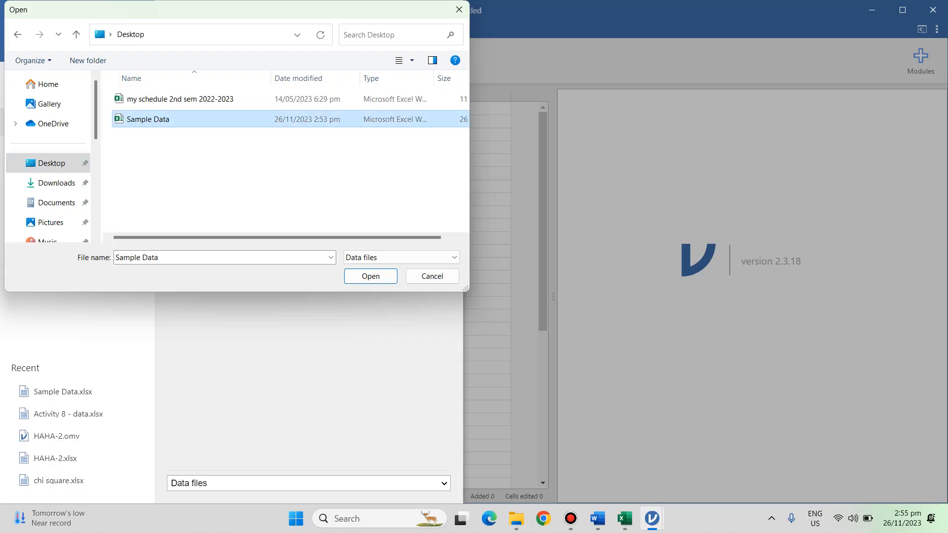
{"action": "left_click", "coordinate": [370, 276]}
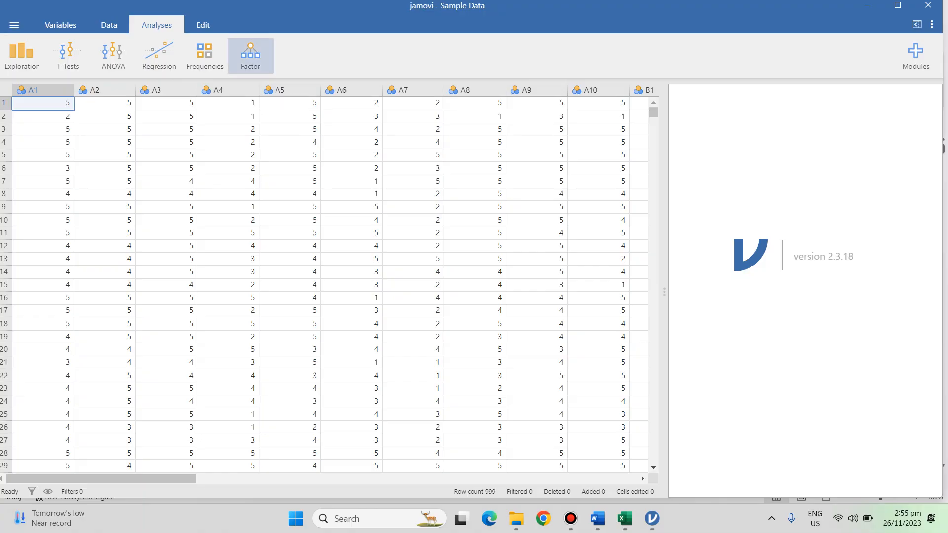
Start a Reliability Analysis and enable the Cronbach's α (if item is dropped) item statistic
{"action": "left_click", "coordinate": [251, 56]}
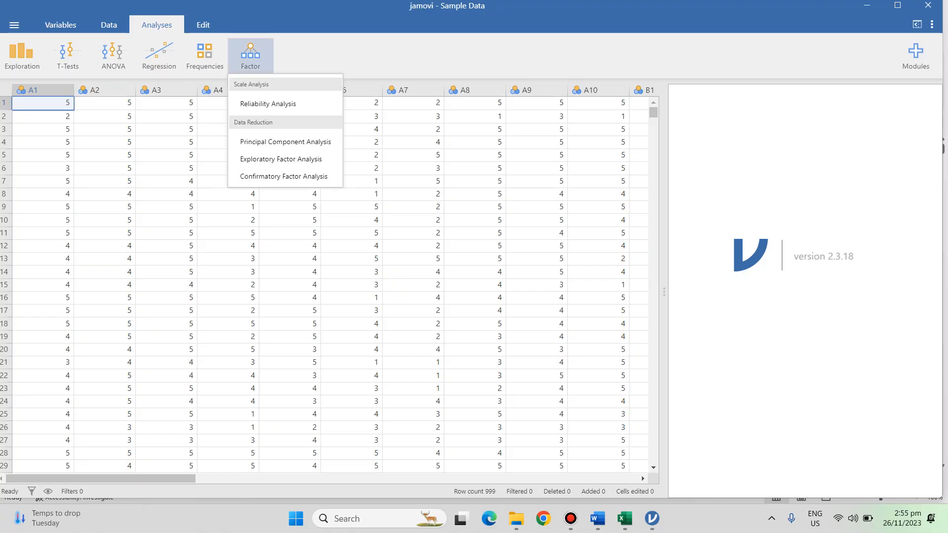
{"action": "left_click", "coordinate": [268, 103]}
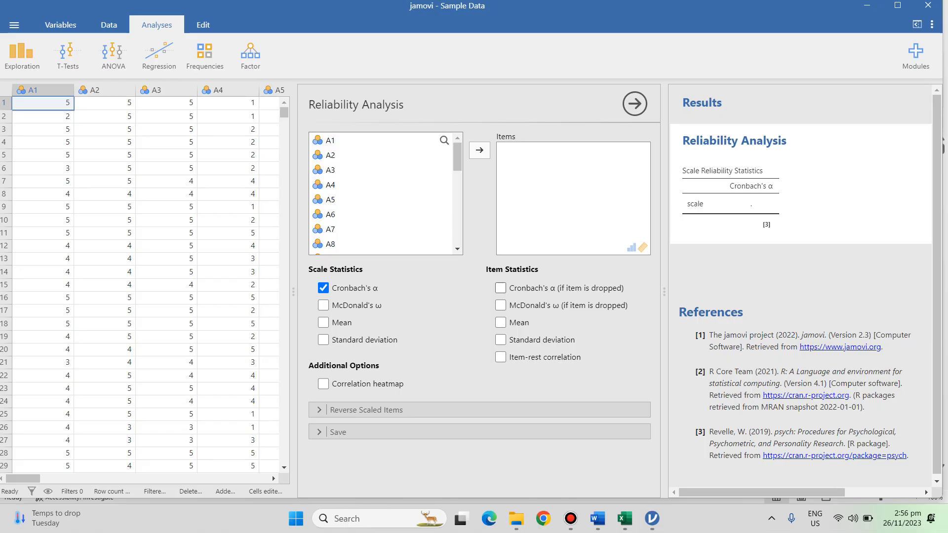
{"action": "left_click", "coordinate": [500, 288]}
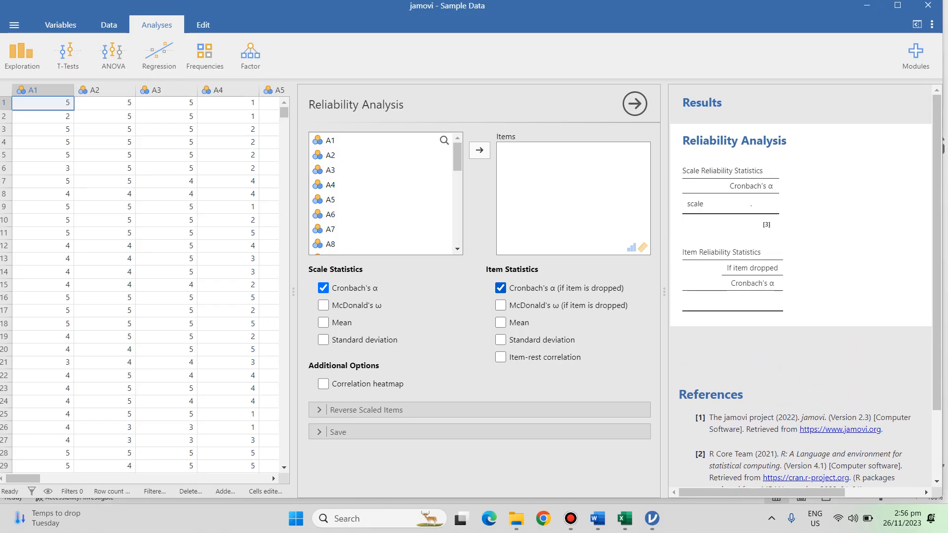
Add variables A1 through A10 as the items of the reliability analysis
{"action": "left_click", "coordinate": [330, 141]}
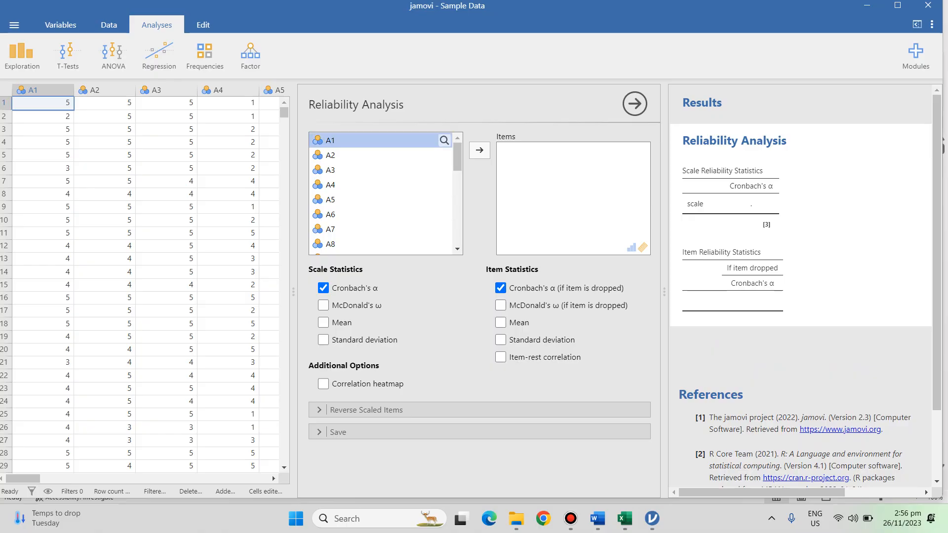
{"action": "scroll", "coordinate": [385, 193], "scroll_direction": "down", "scroll_amount": 2}
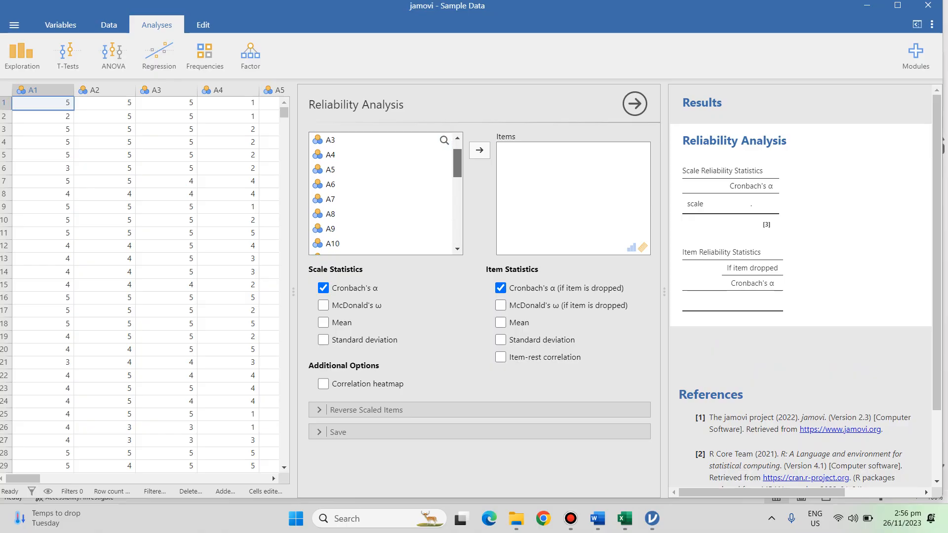
{"action": "scroll", "coordinate": [385, 193], "scroll_direction": "up", "scroll_amount": 2}
{"action": "scroll", "coordinate": [385, 193], "scroll_direction": "down", "scroll_amount": 3}
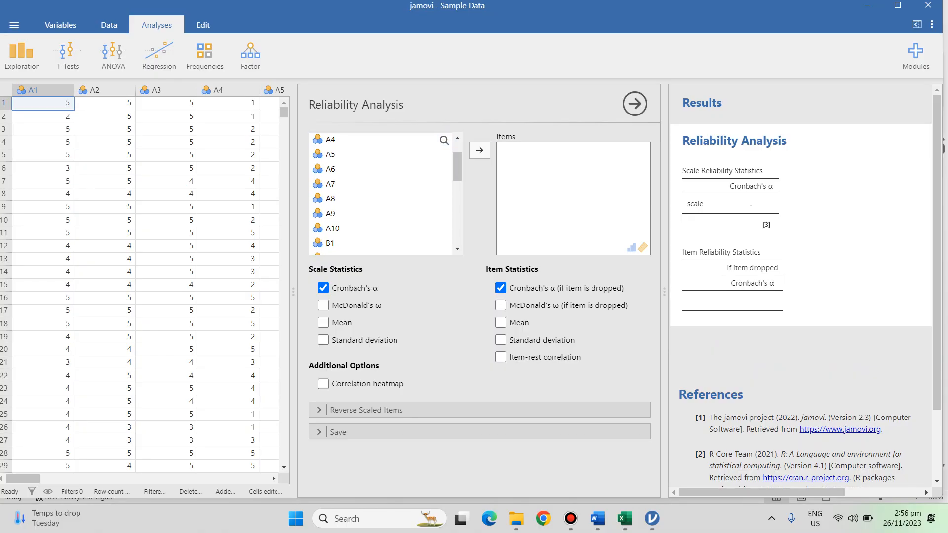
{"action": "left_click", "coordinate": [333, 229], "text": "shift"}
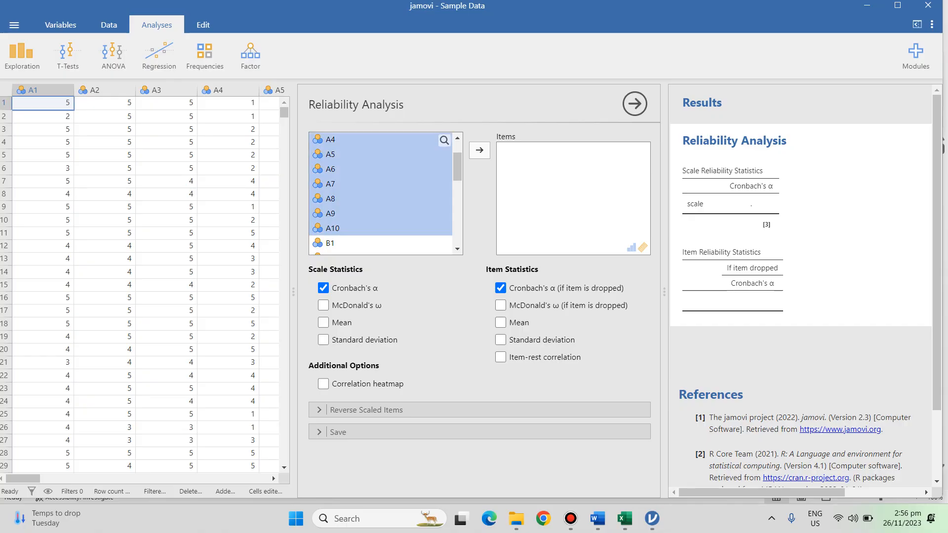
{"action": "left_click", "coordinate": [479, 150]}
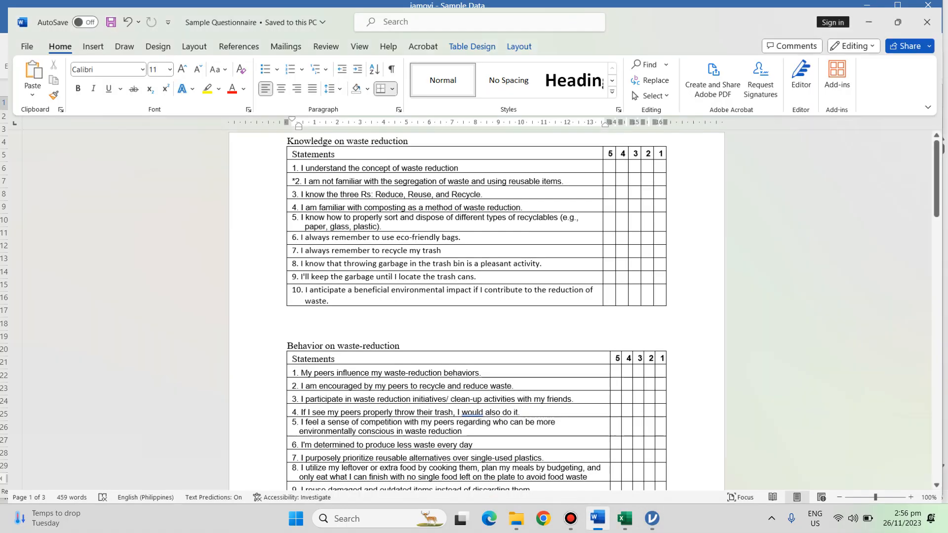
Switch to the Sample Questionnaire in Word, check the starred statement 2 under Knowledge on waste reduction, and return to jamovi
{"action": "left_click", "coordinate": [597, 518]}
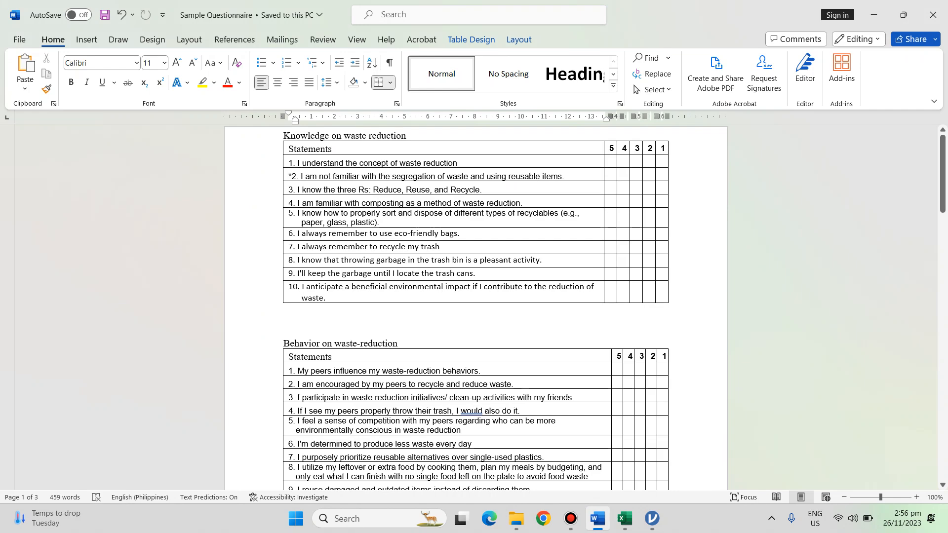
{"action": "left_click_drag", "start_coordinate": [291, 176], "coordinate": [551, 177]}
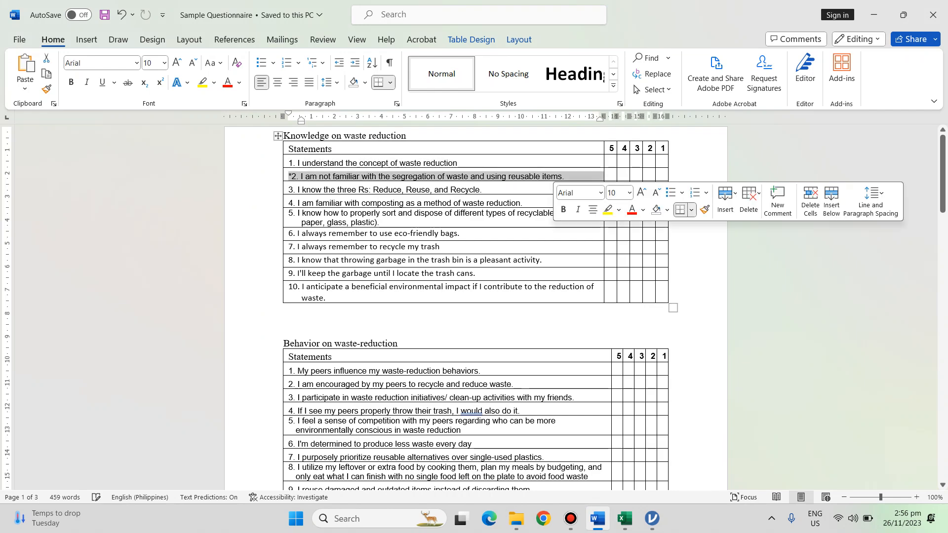
{"action": "left_click", "coordinate": [551, 177]}
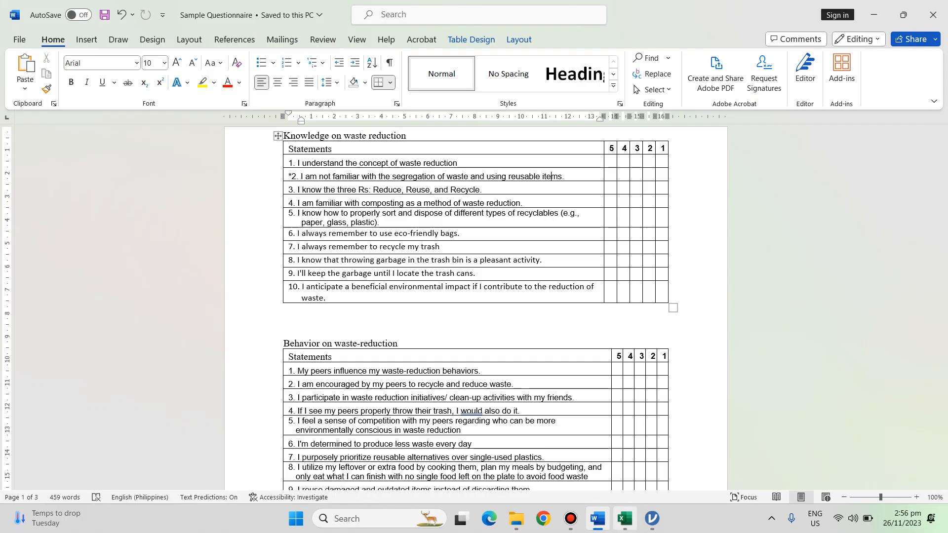
{"action": "left_click", "coordinate": [652, 519]}
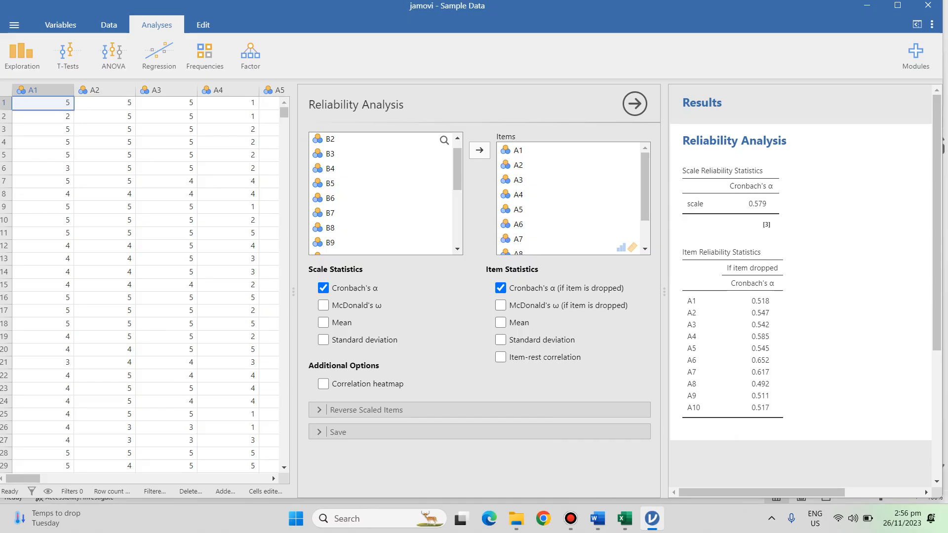
Set A2 as a reverse scaled item in the reliability analysis
{"action": "left_click", "coordinate": [365, 410]}
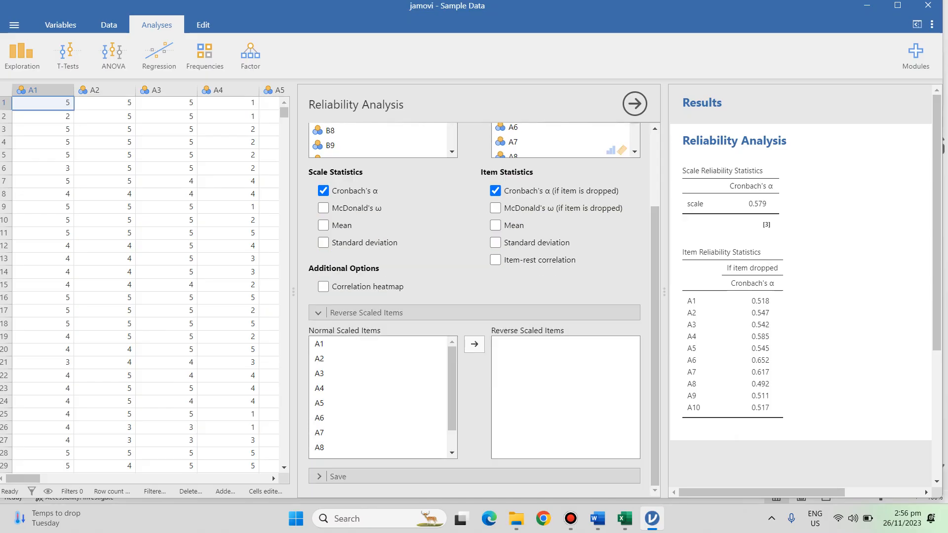
{"action": "left_click", "coordinate": [320, 358]}
{"action": "left_click", "coordinate": [474, 344]}
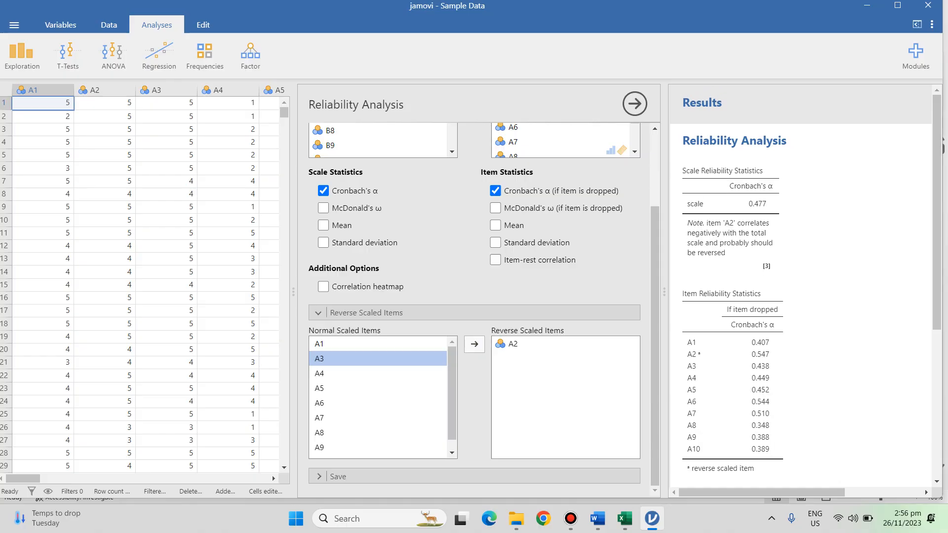
Remove A2, A6, A7 and A4, in that order, from the reliability analysis items
{"action": "scroll", "coordinate": [481, 306], "scroll_direction": "up", "scroll_amount": 3}
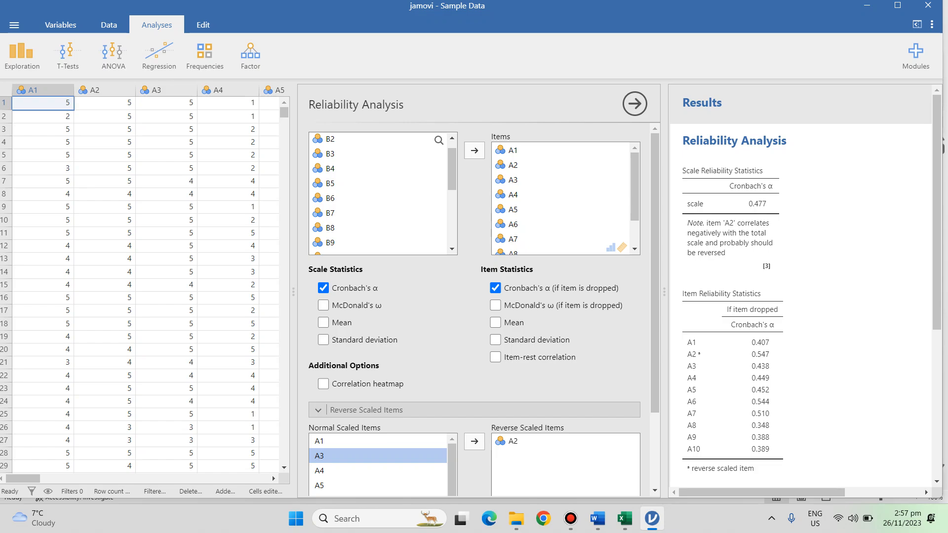
{"action": "left_click", "coordinate": [513, 165]}
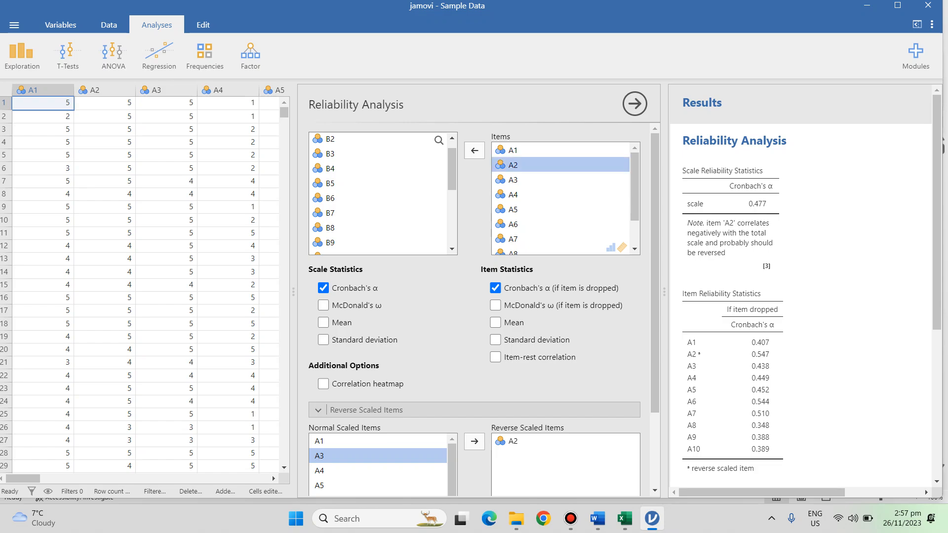
{"action": "left_click", "coordinate": [473, 150]}
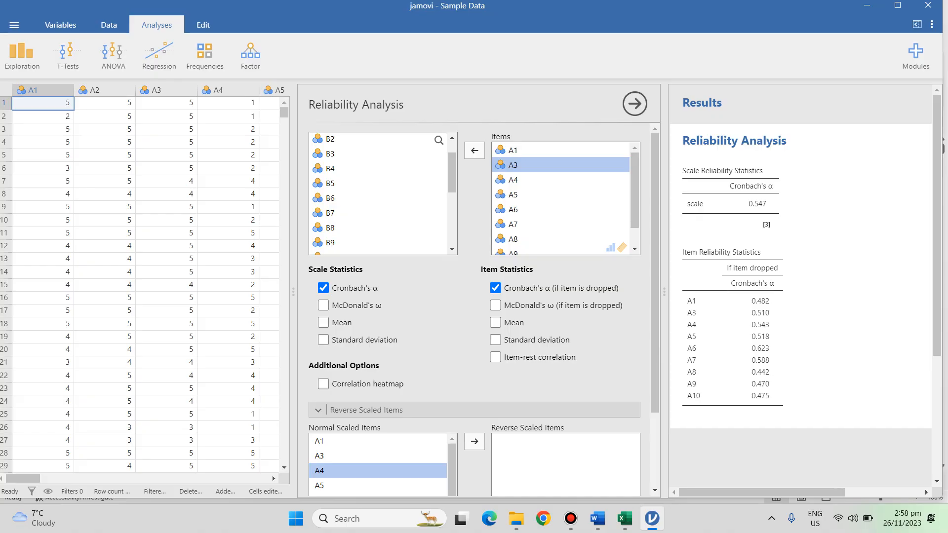
{"action": "left_click", "coordinate": [514, 209]}
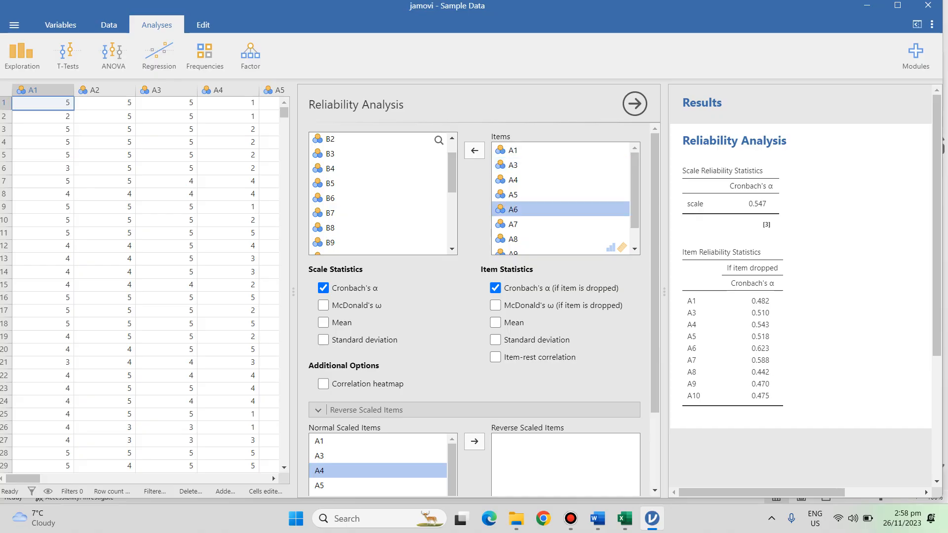
{"action": "left_click", "coordinate": [474, 150]}
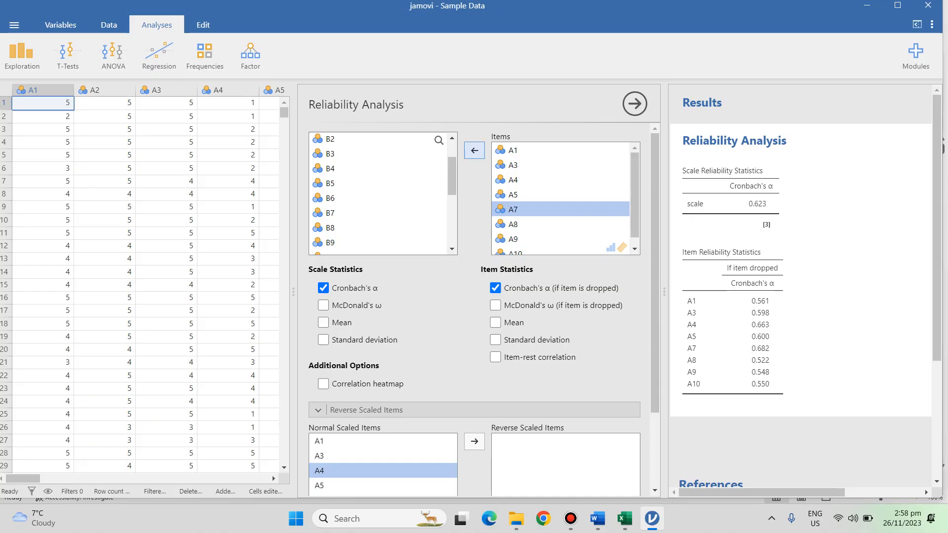
{"action": "left_click", "coordinate": [474, 150]}
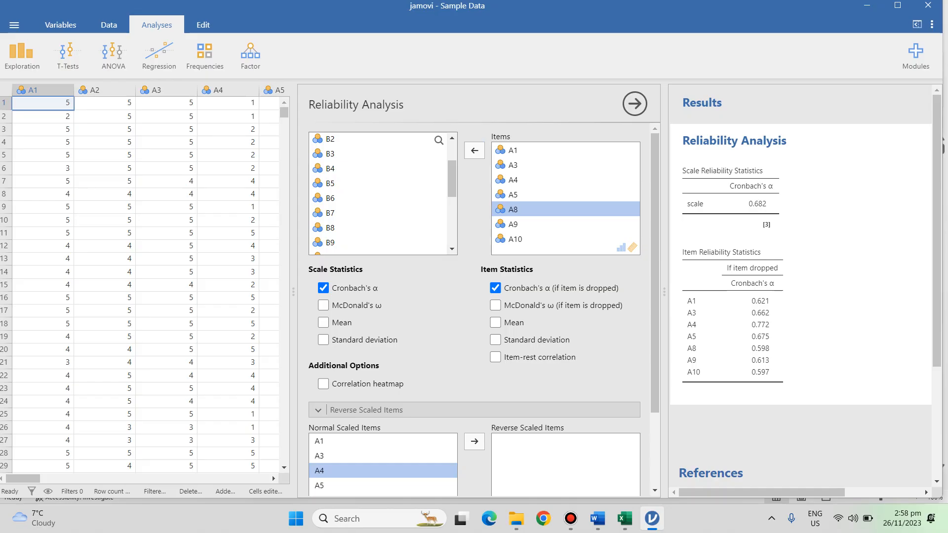
{"action": "left_click", "coordinate": [513, 180]}
{"action": "left_click", "coordinate": [474, 151]}
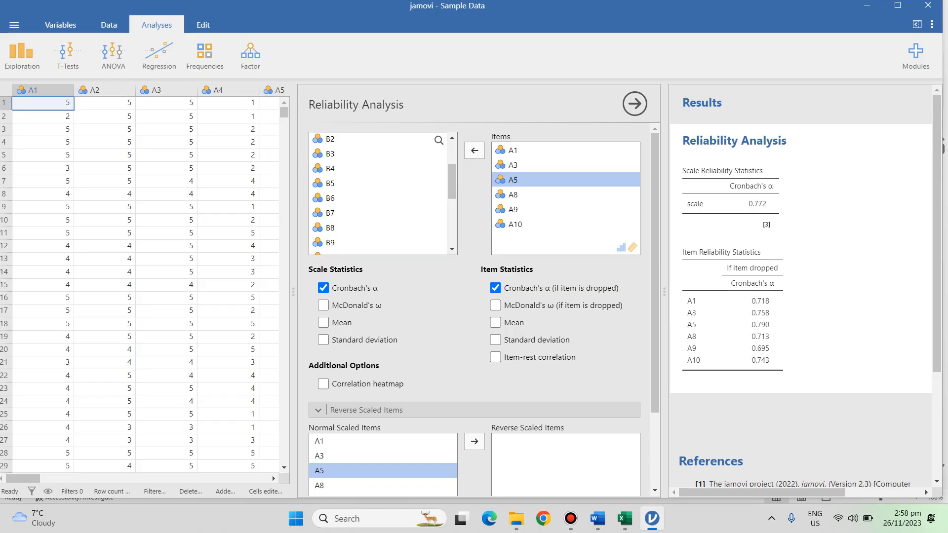
{"action": "left_click_drag", "start_coordinate": [452, 181], "coordinate": [451, 159]}
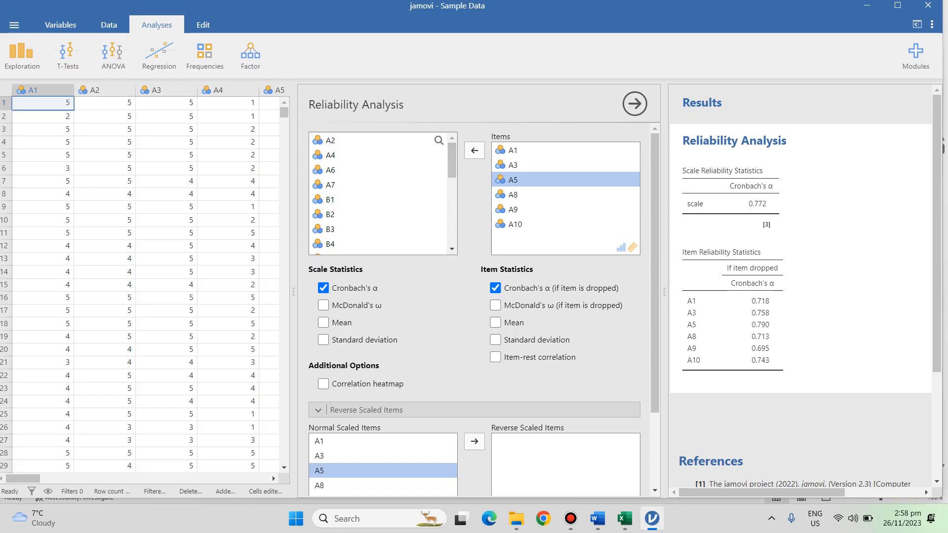
Switch to Word and fill the Knowledge on waste reduction row of the Reliability Test Result table with alpha 0.772 and result Reliable
{"action": "left_click", "coordinate": [597, 518]}
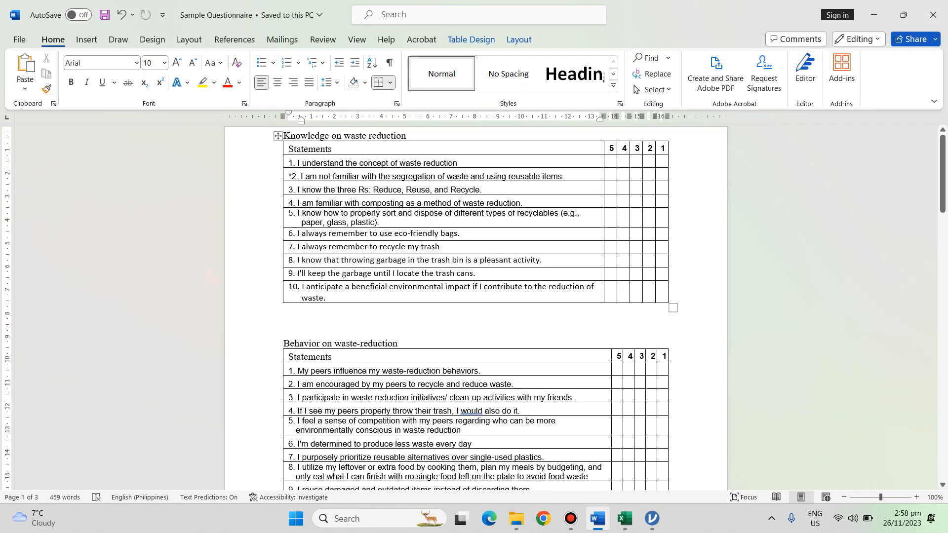
{"action": "left_click_drag", "start_coordinate": [942, 175], "coordinate": [942, 391]}
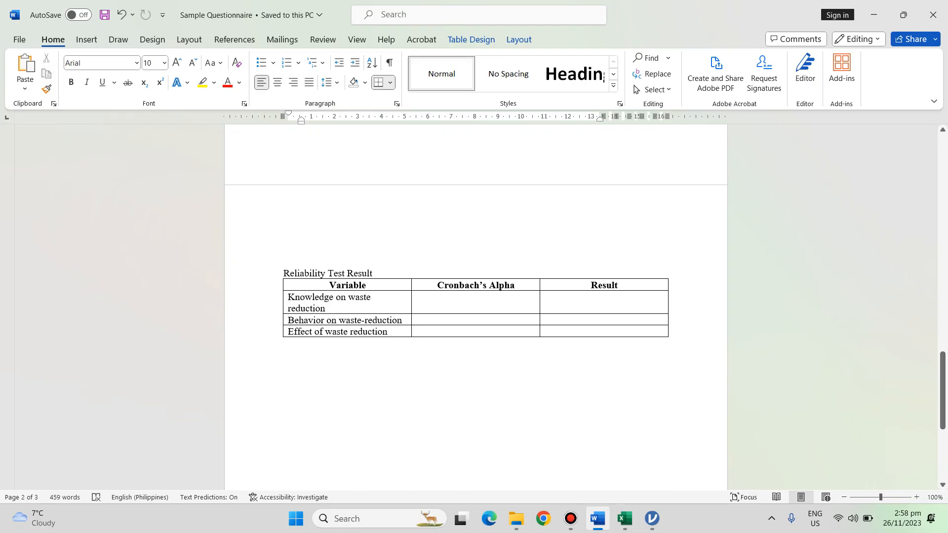
{"action": "left_click", "coordinate": [477, 298]}
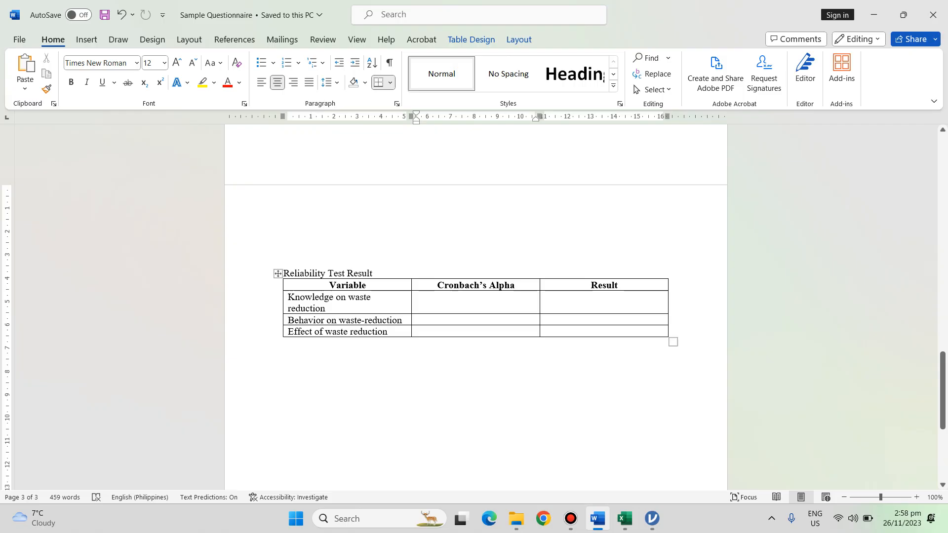
{"action": "key", "text": "alt+Tab"}
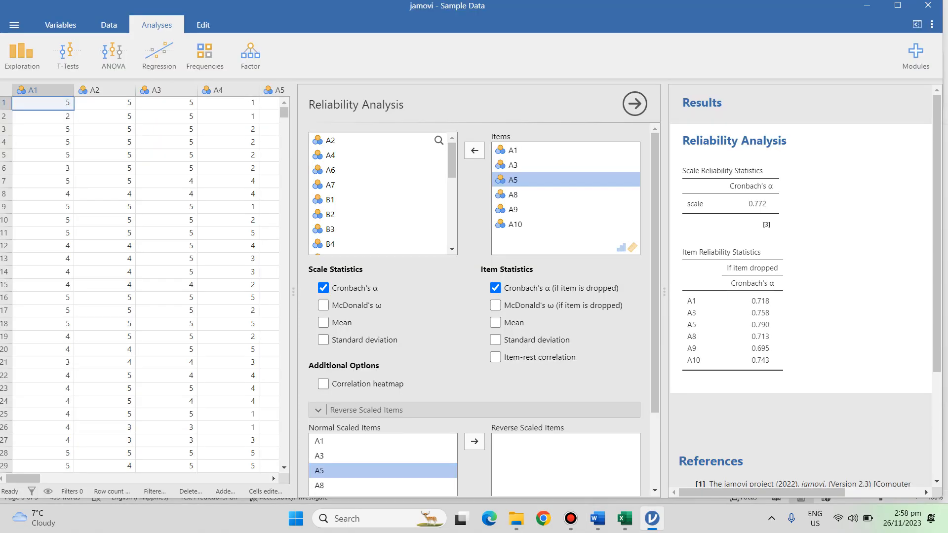
{"action": "key", "text": "alt+Tab"}
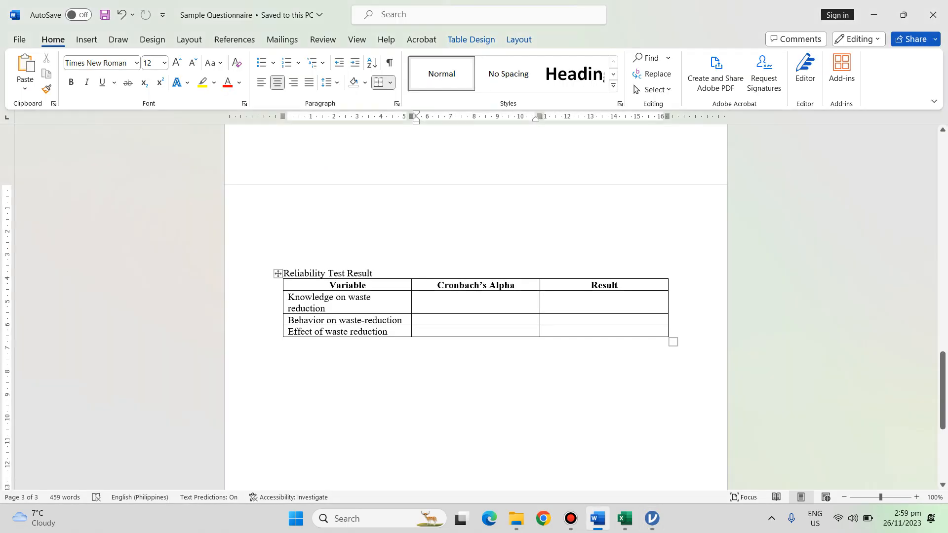
{"action": "type", "text": "0.772"}
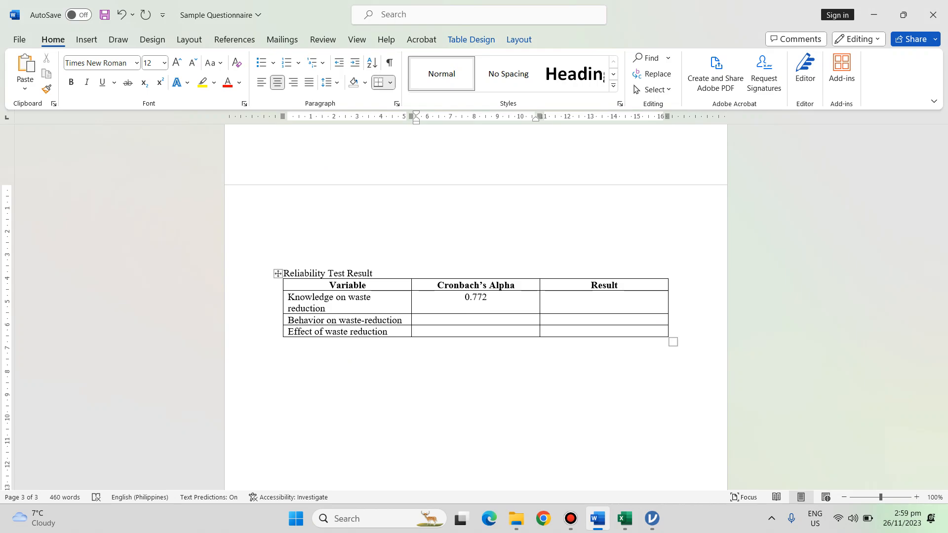
{"action": "left_click", "coordinate": [604, 297]}
{"action": "type", "text": "Re"}
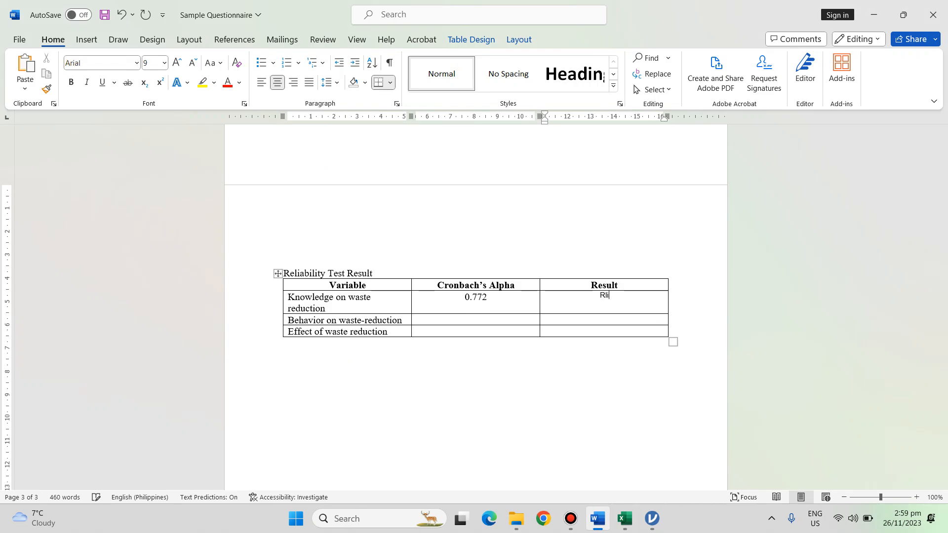
{"action": "type", "text": "liable"}
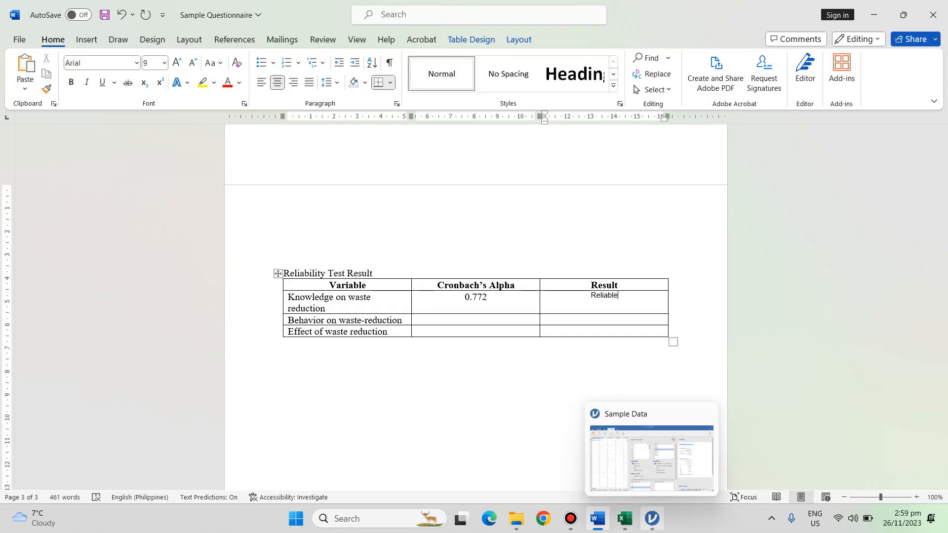
Switch to jamovi and review the items left out of the knowledge scale: A2, A4, A6 and A7
{"action": "left_click", "coordinate": [652, 518]}
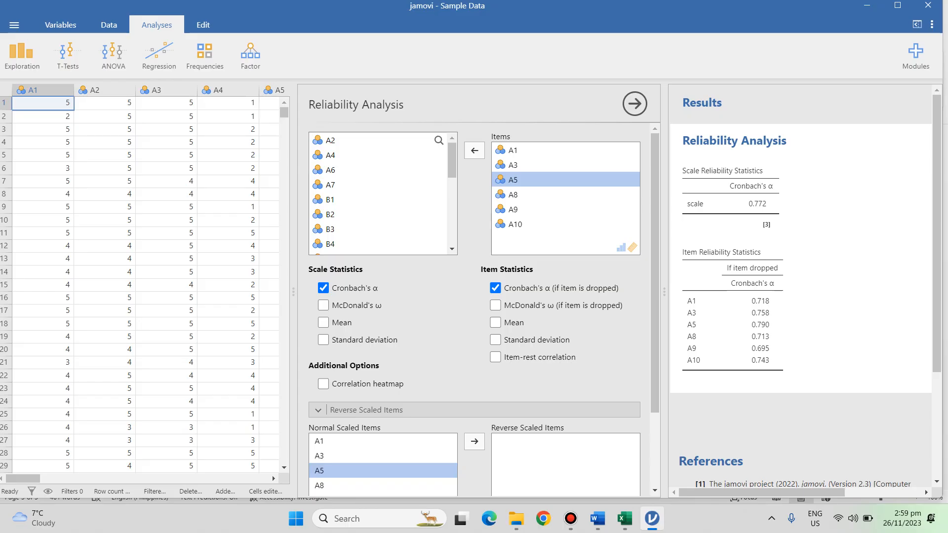
{"action": "left_click", "coordinate": [346, 140]}
{"action": "left_click", "coordinate": [346, 155]}
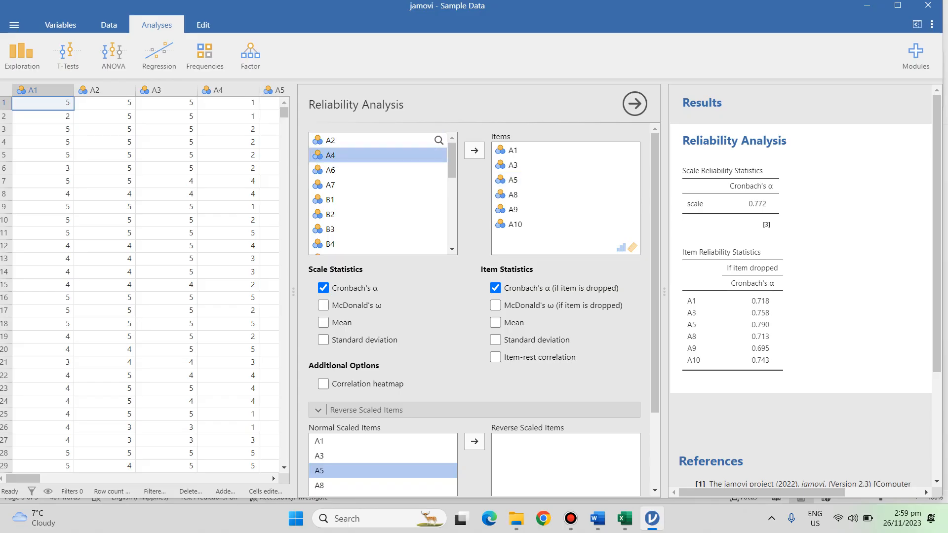
{"action": "left_click", "coordinate": [346, 170]}
{"action": "left_click", "coordinate": [346, 185]}
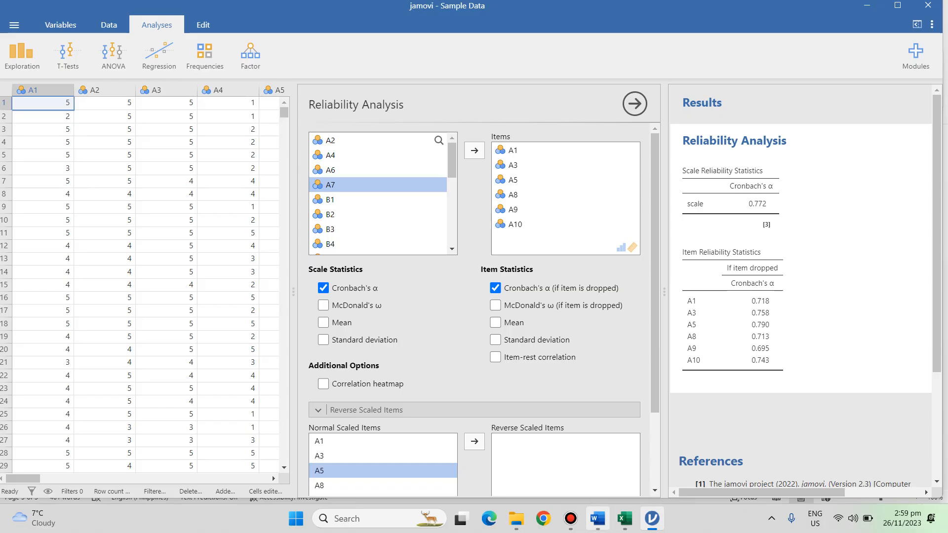
Switch to Word and delete the entire row of statement 2 from the Knowledge on waste reduction table
{"action": "left_click", "coordinate": [598, 518]}
{"action": "left_click_drag", "start_coordinate": [942, 390], "coordinate": [943, 179]}
{"action": "left_click", "coordinate": [310, 176]}
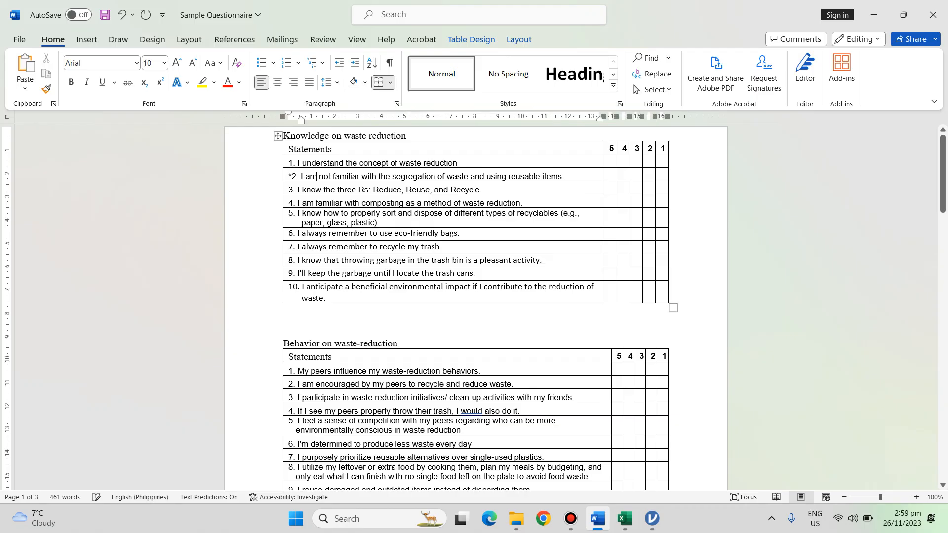
{"action": "right_click", "coordinate": [310, 176]}
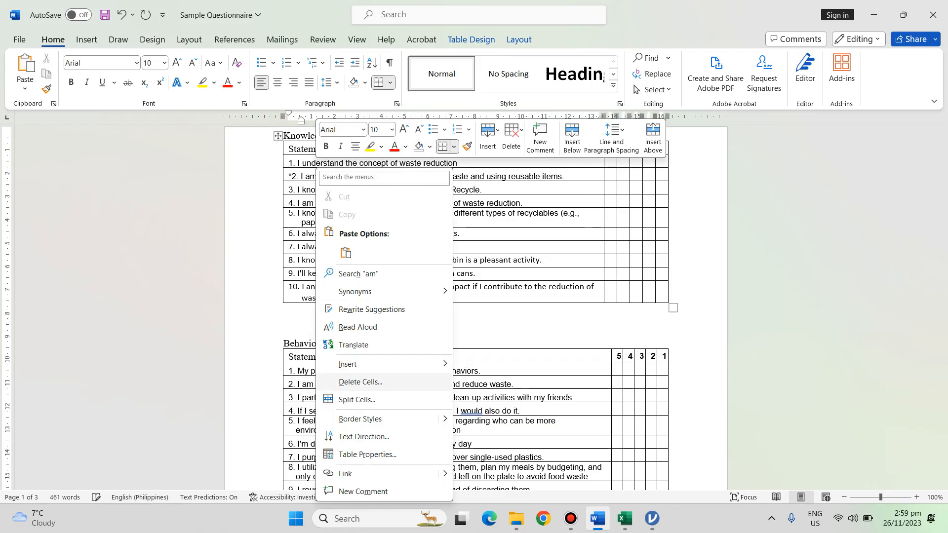
{"action": "left_click", "coordinate": [361, 382]}
{"action": "left_click", "coordinate": [418, 247]}
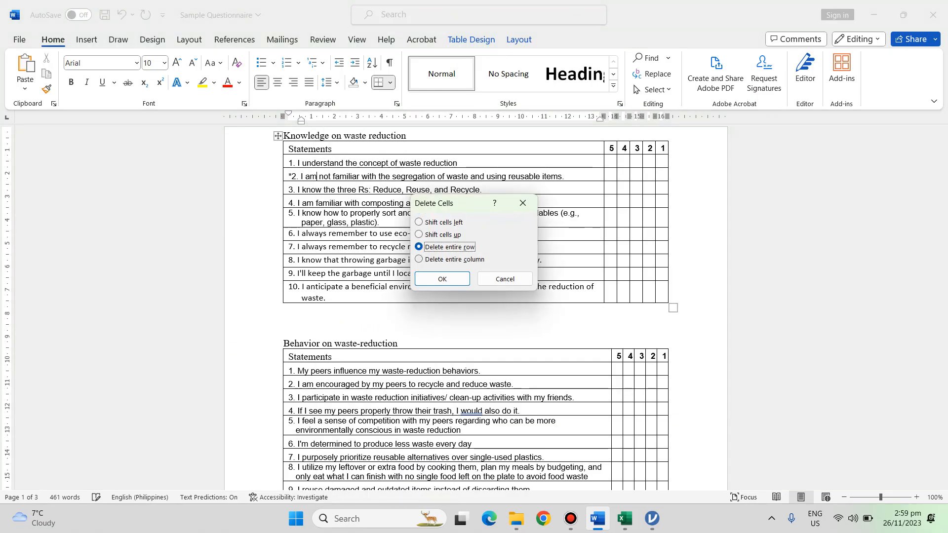
{"action": "left_click", "coordinate": [441, 279]}
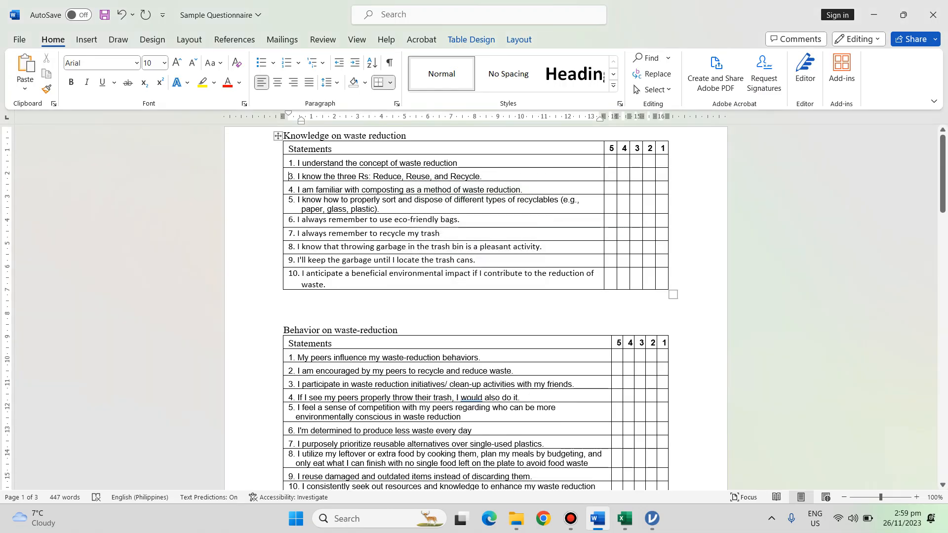
Delete the entire row of statement 4 about composting from the Knowledge on waste reduction table
{"action": "right_click", "coordinate": [300, 170]}
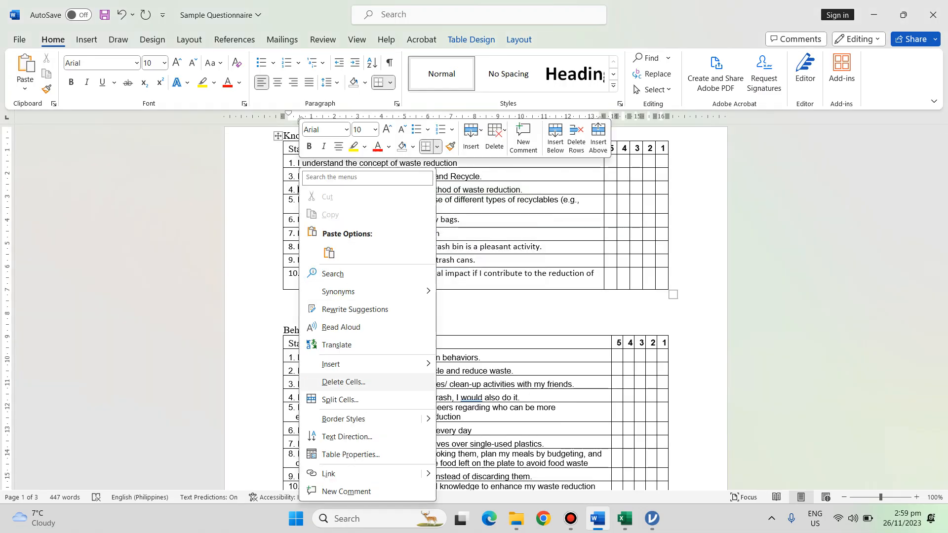
{"action": "left_click", "coordinate": [344, 381]}
{"action": "left_click", "coordinate": [419, 246]}
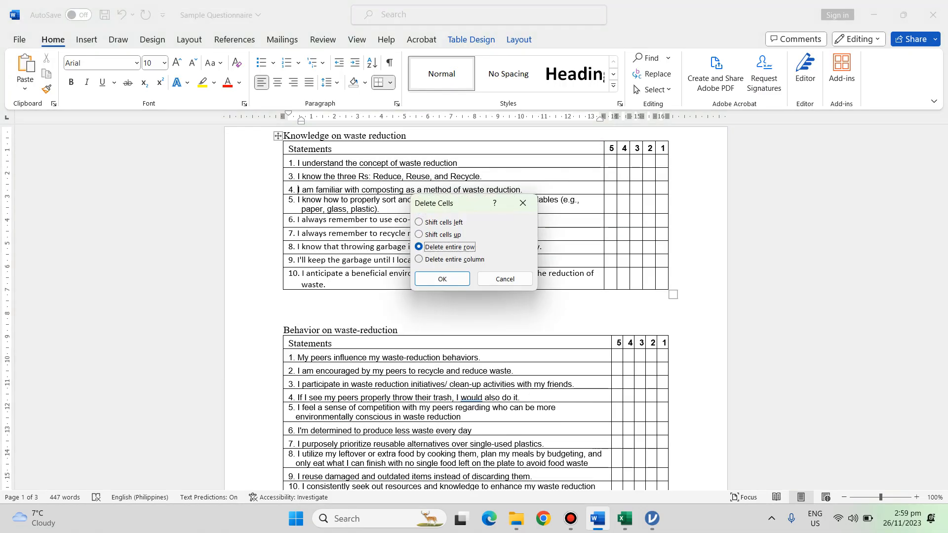
{"action": "left_click", "coordinate": [442, 279]}
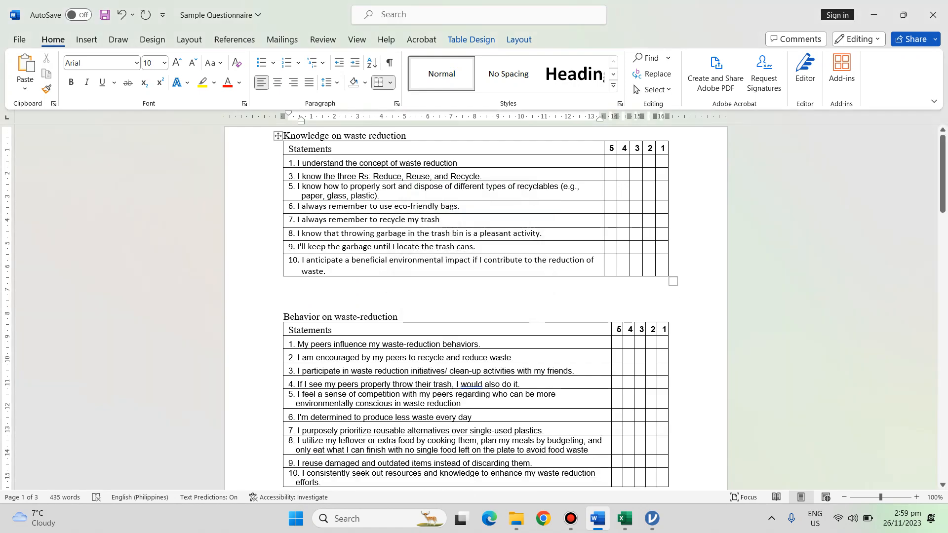
Delete the entire rows of statements 6 and 7 from the Knowledge on waste reduction table
{"action": "left_click_drag", "start_coordinate": [299, 207], "coordinate": [299, 220]}
{"action": "right_click", "coordinate": [312, 220]}
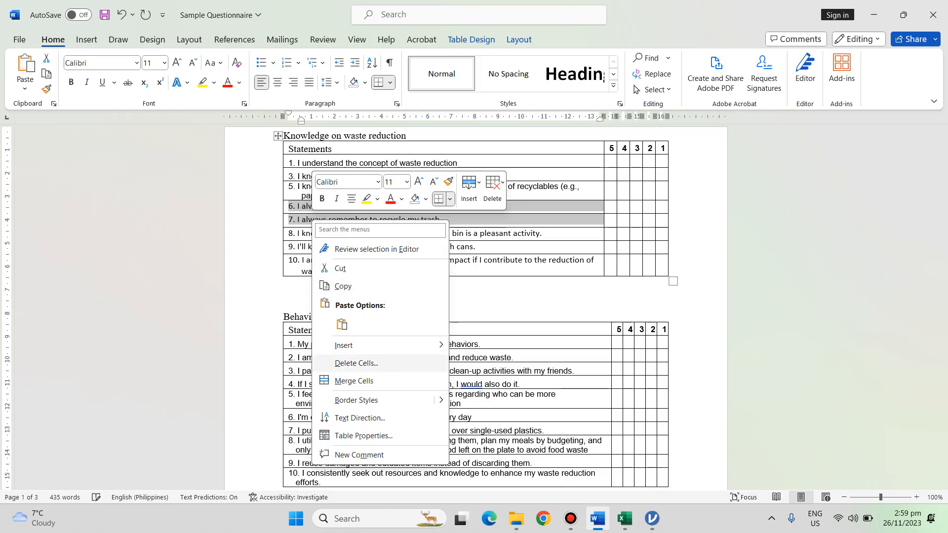
{"action": "left_click", "coordinate": [356, 363]}
{"action": "left_click", "coordinate": [419, 247]}
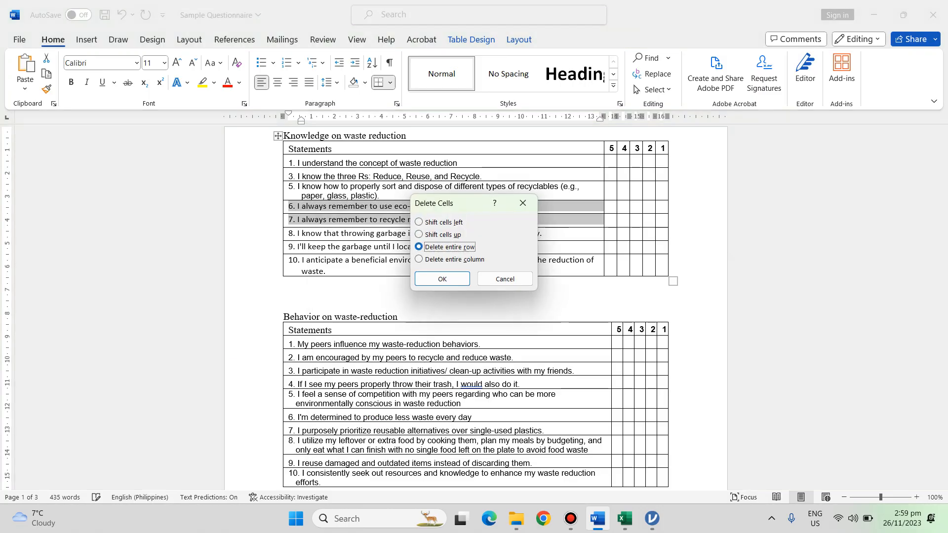
{"action": "left_click", "coordinate": [442, 279]}
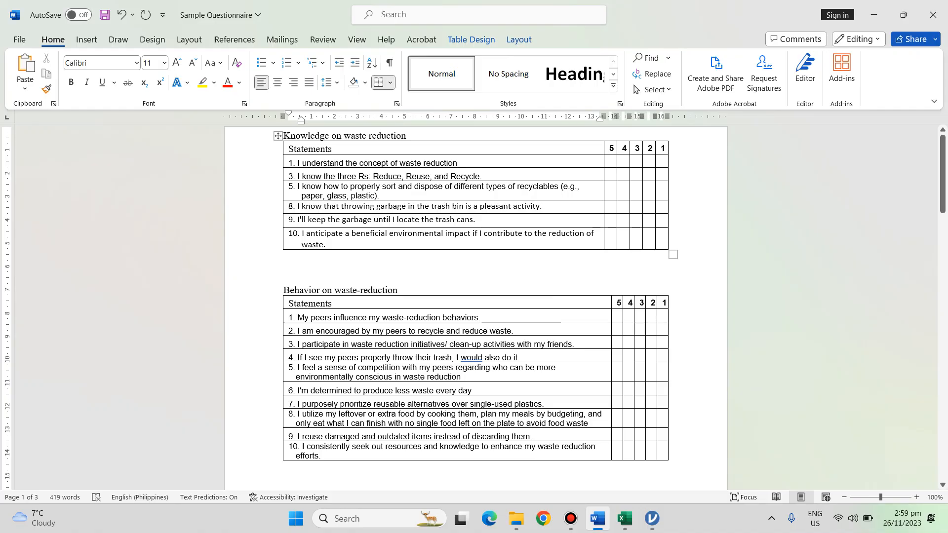
{"action": "left_click_drag", "start_coordinate": [340, 244], "coordinate": [352, 163]}
{"action": "left_click", "coordinate": [356, 164]}
{"action": "left_click_drag", "start_coordinate": [941, 174], "coordinate": [941, 177]}
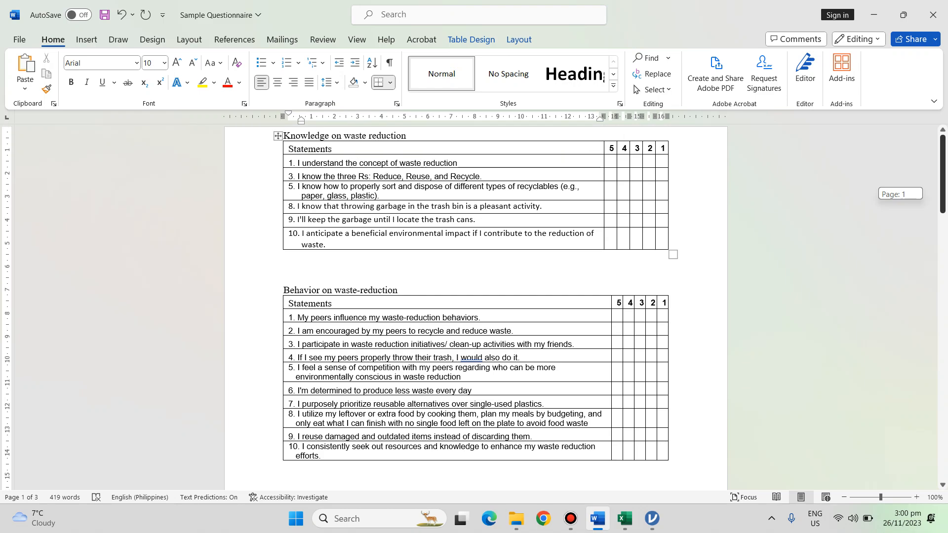
{"action": "mouse_move", "coordinate": [942, 176]}
{"action": "left_mouse_down"}
{"action": "mouse_move", "coordinate": [942, 204]}
{"action": "mouse_move", "coordinate": [942, 177]}
{"action": "left_mouse_up"}
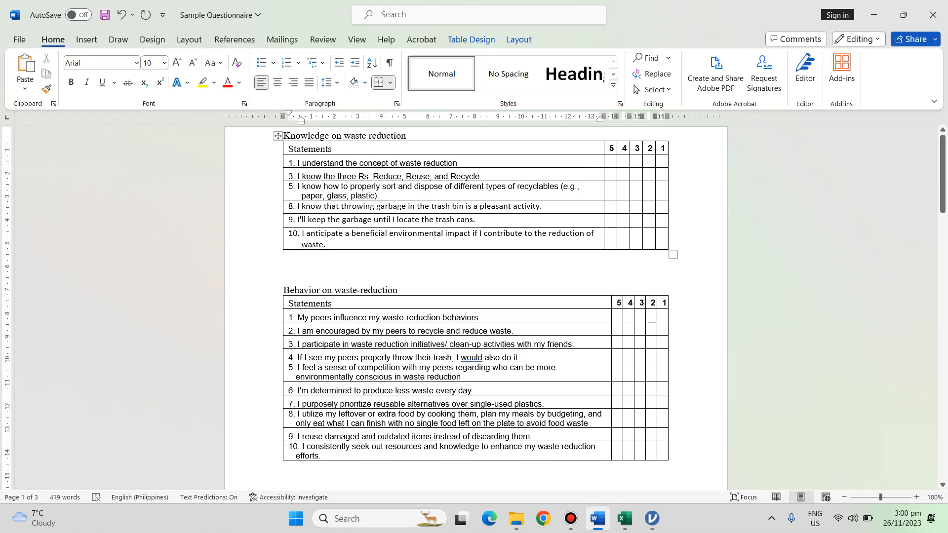
Switch to the Sample Data workbook in Excel and delete the A2 column from the Cronbach sheet
{"action": "left_click", "coordinate": [625, 518]}
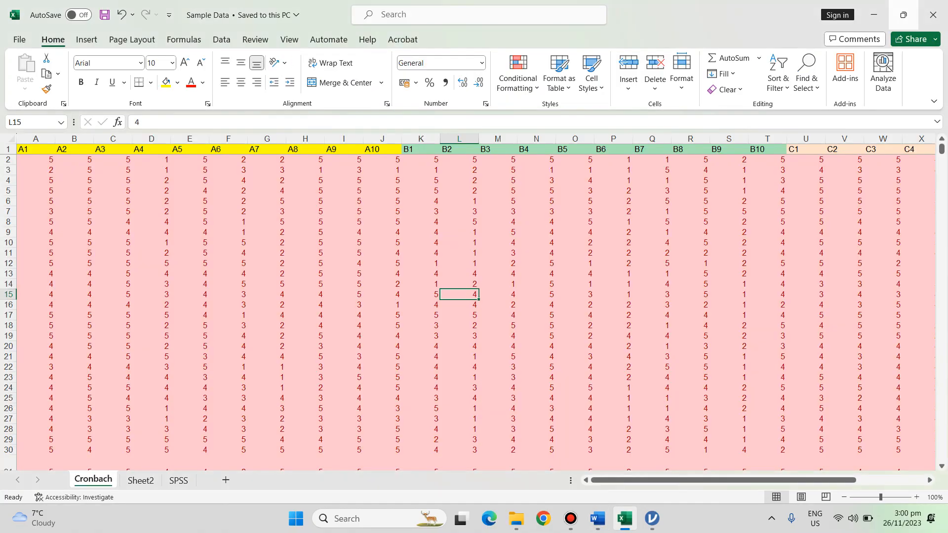
{"action": "left_click", "coordinate": [62, 149]}
{"action": "right_click", "coordinate": [62, 149]}
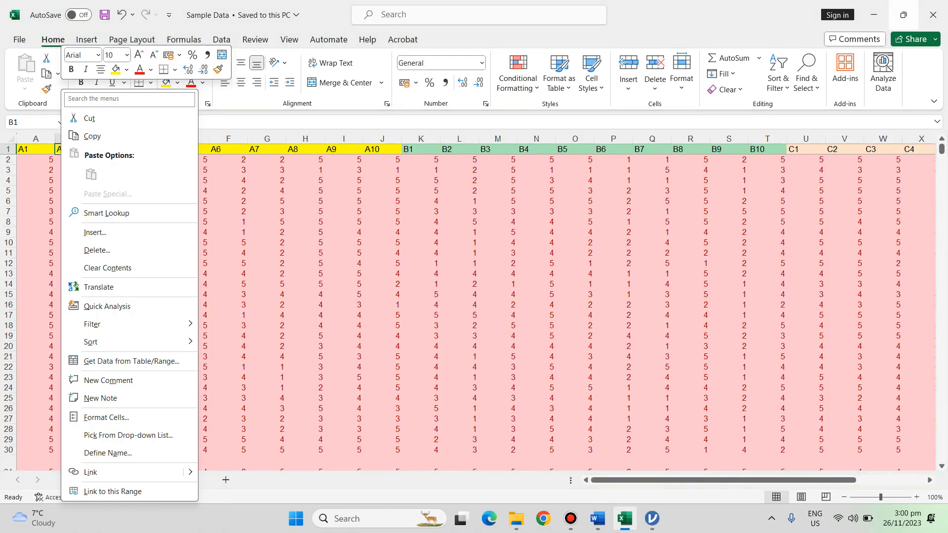
{"action": "key", "text": "Escape"}
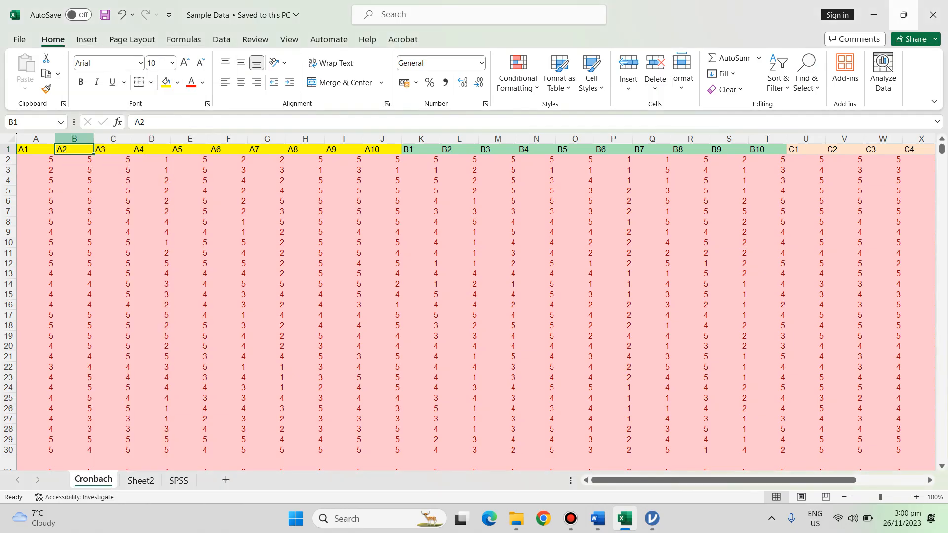
{"action": "left_click", "coordinate": [74, 139]}
{"action": "right_click", "coordinate": [70, 140]}
{"action": "left_click", "coordinate": [102, 281]}
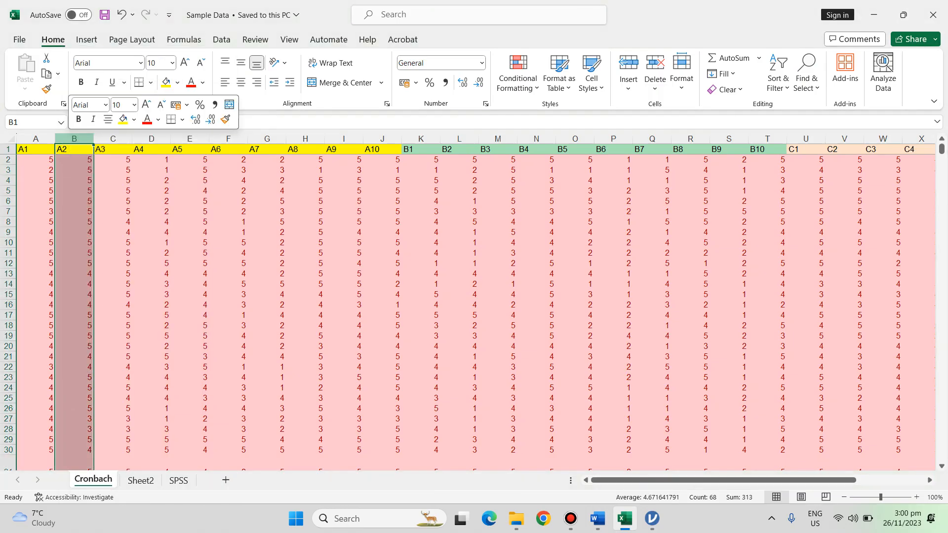
Delete the A4, A6 and A7 columns from the Cronbach sheet
{"action": "left_click", "coordinate": [119, 139]}
{"action": "right_click", "coordinate": [121, 141]}
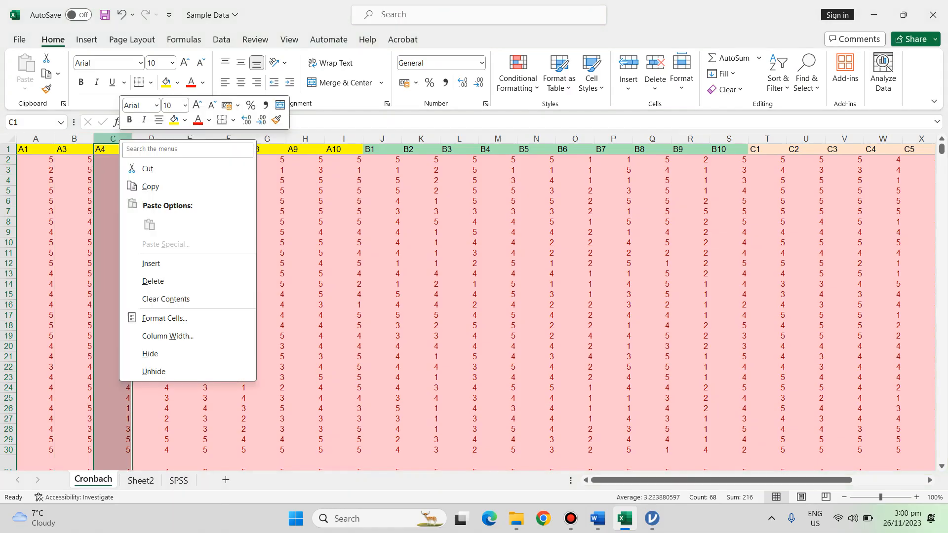
{"action": "left_click", "coordinate": [153, 281]}
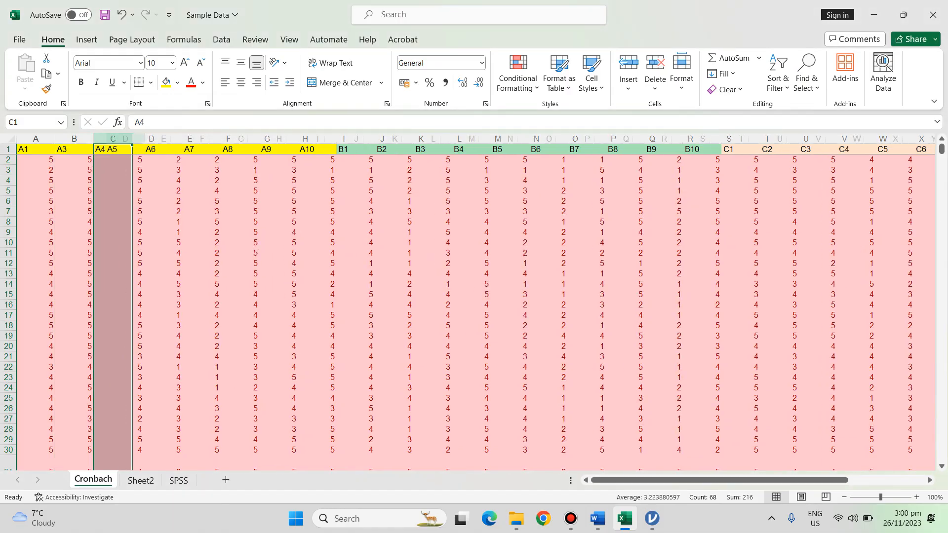
{"action": "left_click", "coordinate": [152, 139]}
{"action": "right_click", "coordinate": [155, 140]}
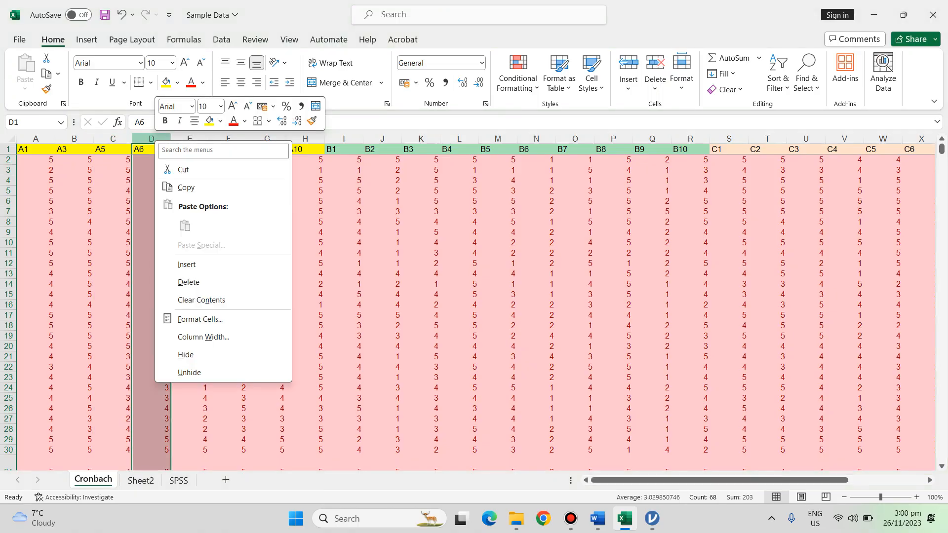
{"action": "left_click", "coordinate": [187, 282]}
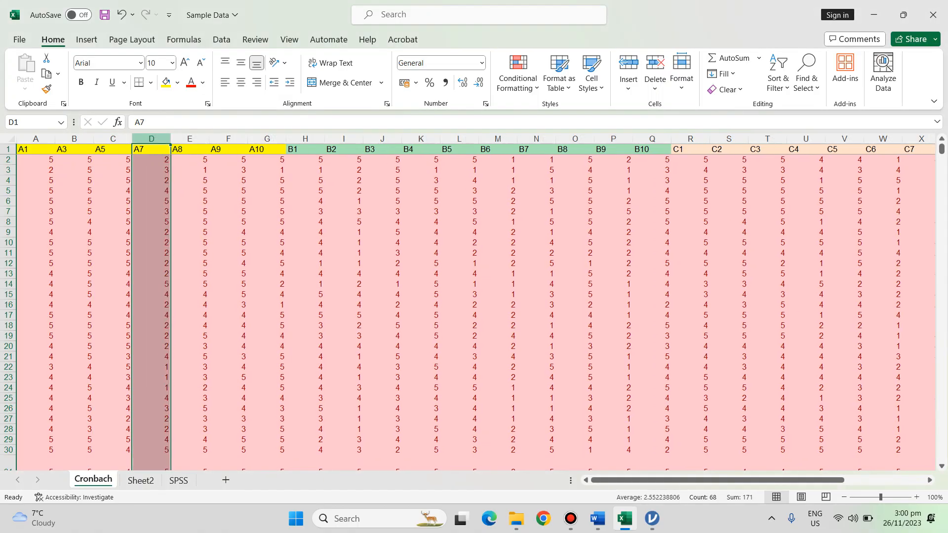
{"action": "right_click", "coordinate": [152, 140]}
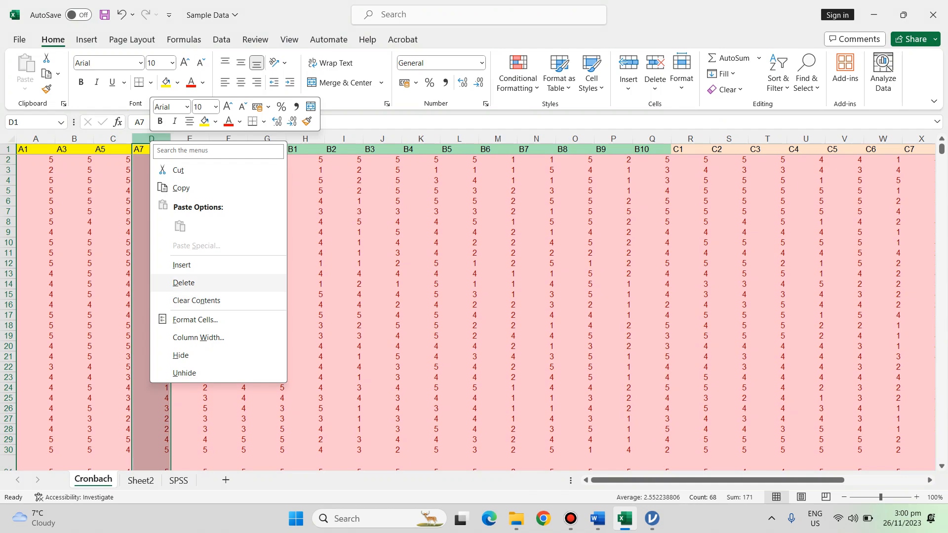
{"action": "left_click", "coordinate": [188, 282]}
{"action": "left_click", "coordinate": [498, 315]}
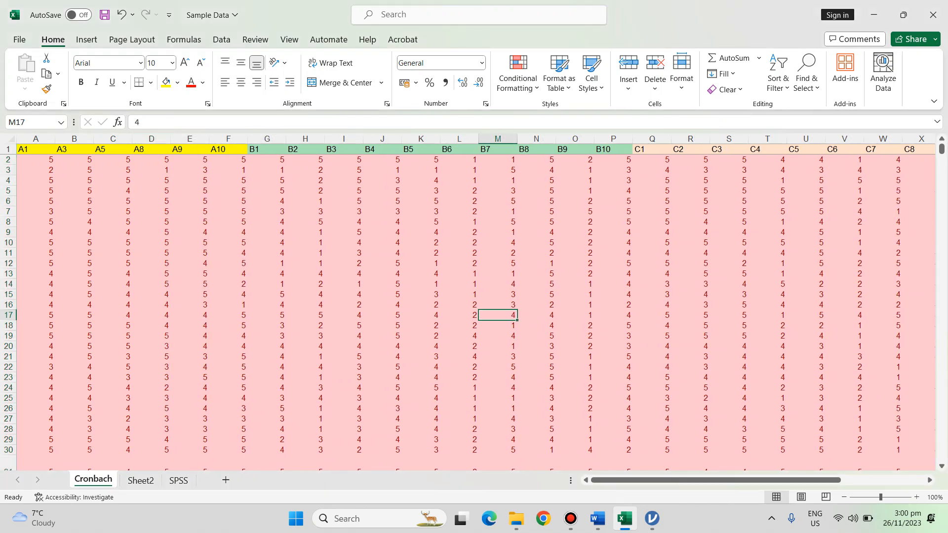
Switch to jamovi and remove items A1, A3, A5, A8, A9 and A10 from the reliability analysis
{"action": "left_click", "coordinate": [597, 519]}
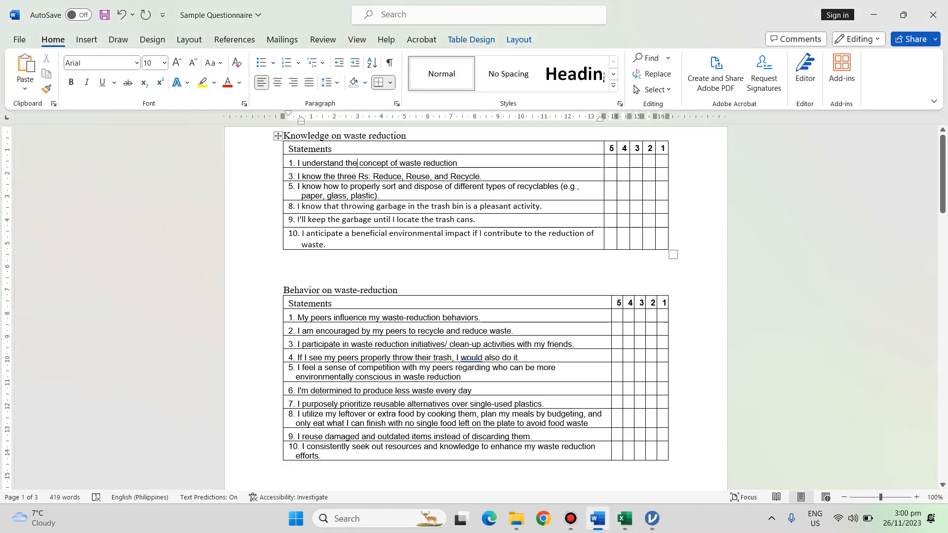
{"action": "left_click", "coordinate": [652, 518]}
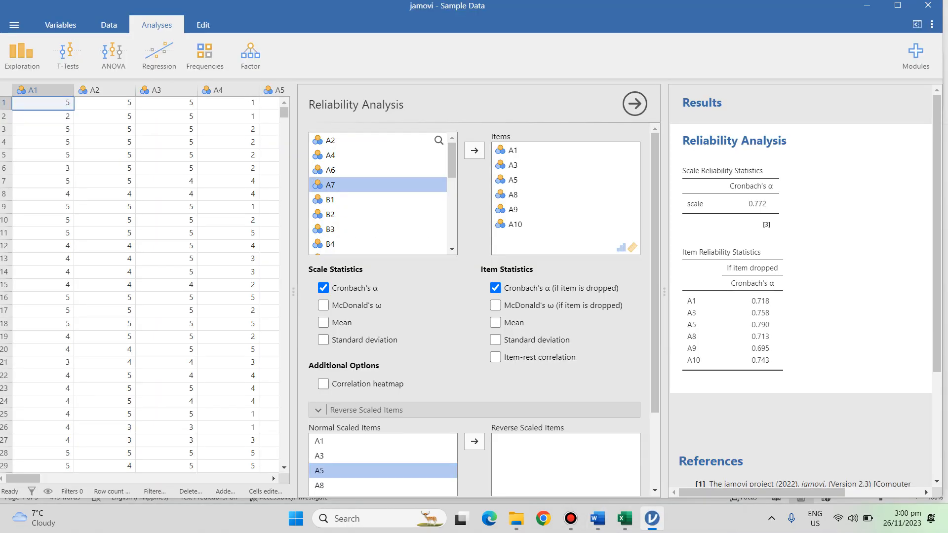
{"action": "left_click", "coordinate": [515, 150]}
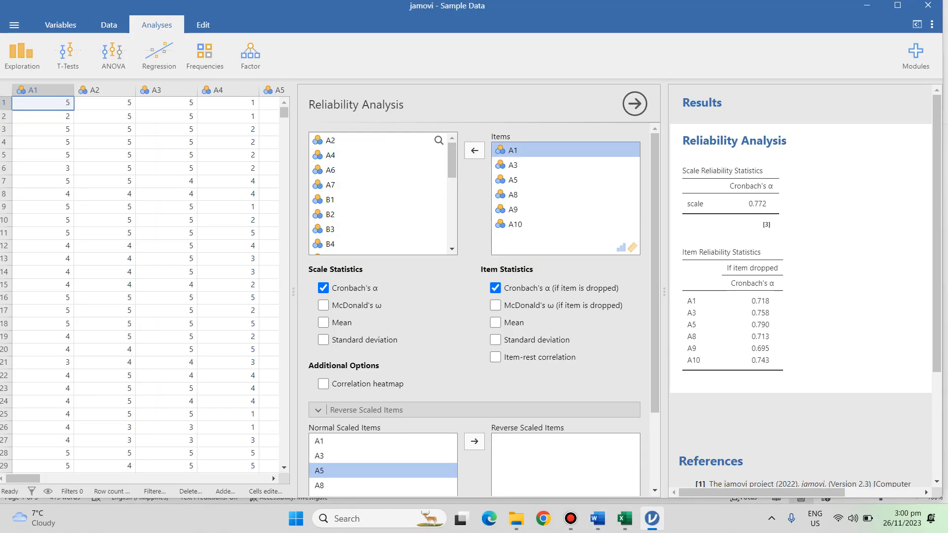
{"action": "left_click", "coordinate": [515, 225], "text": "shift"}
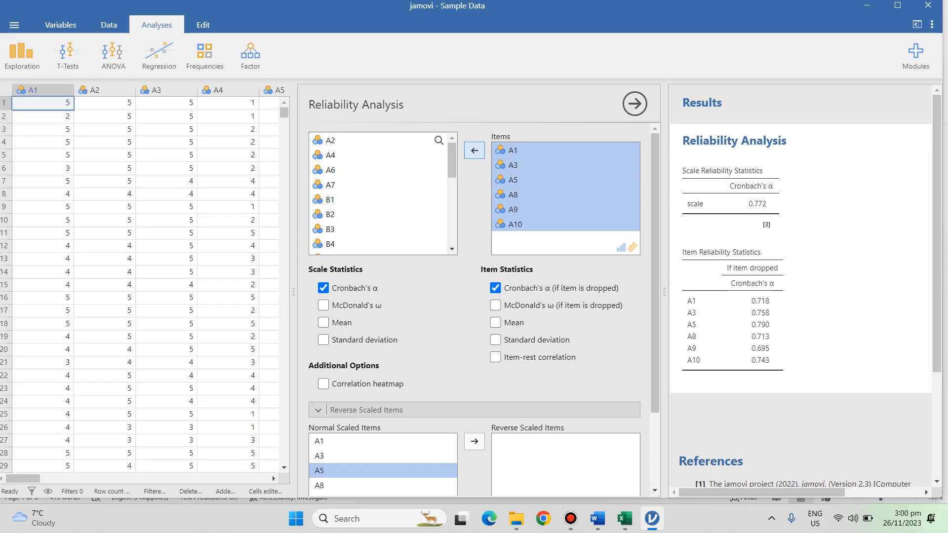
{"action": "left_click", "coordinate": [474, 150]}
Add variables B1 through B10 as the items of the reliability analysis
{"action": "left_click_drag", "start_coordinate": [452, 168], "coordinate": [452, 201]}
{"action": "left_click", "coordinate": [346, 195]}
{"action": "left_click", "coordinate": [345, 226], "text": "shift"}
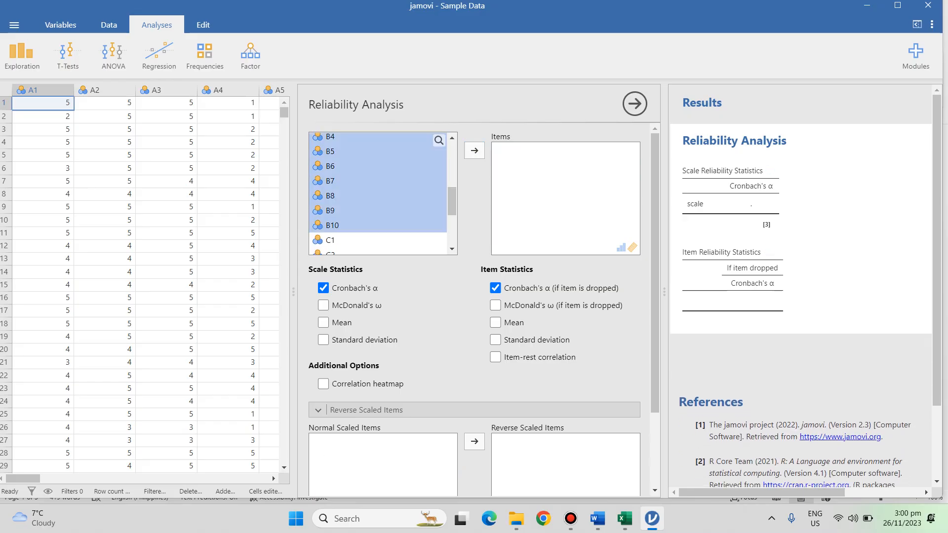
{"action": "left_click", "coordinate": [474, 150]}
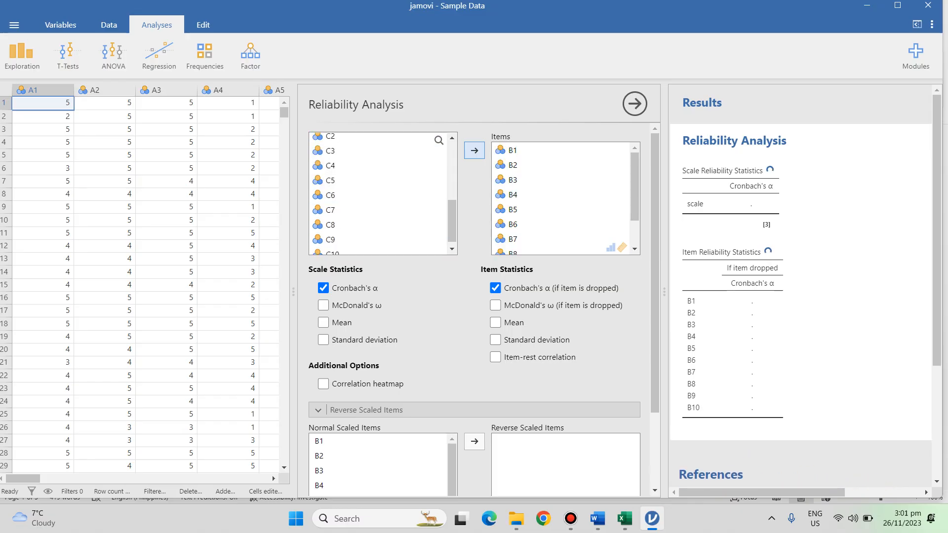
Remove items B6, B7 and B9 one at a time from the reliability analysis
{"action": "left_click_drag", "start_coordinate": [634, 185], "coordinate": [635, 196]}
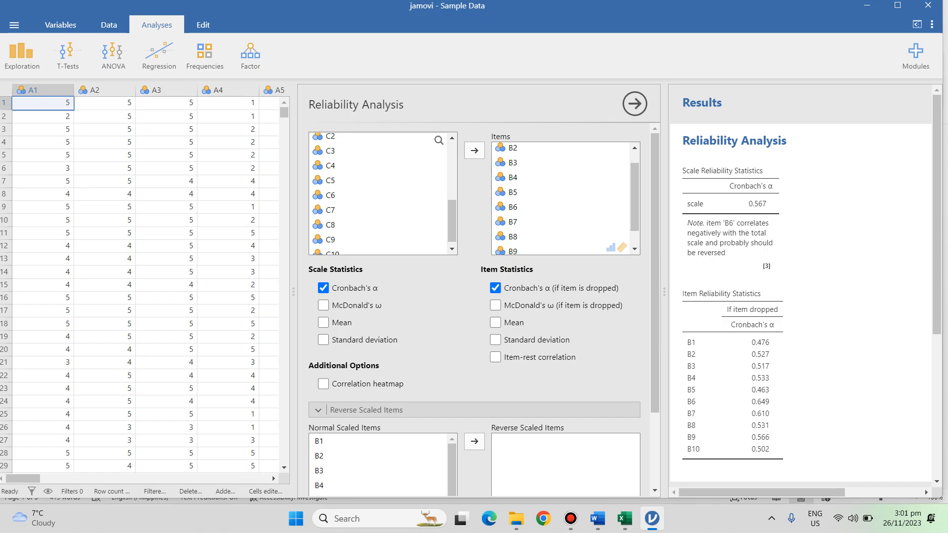
{"action": "left_click", "coordinate": [513, 206]}
{"action": "left_click", "coordinate": [474, 151]}
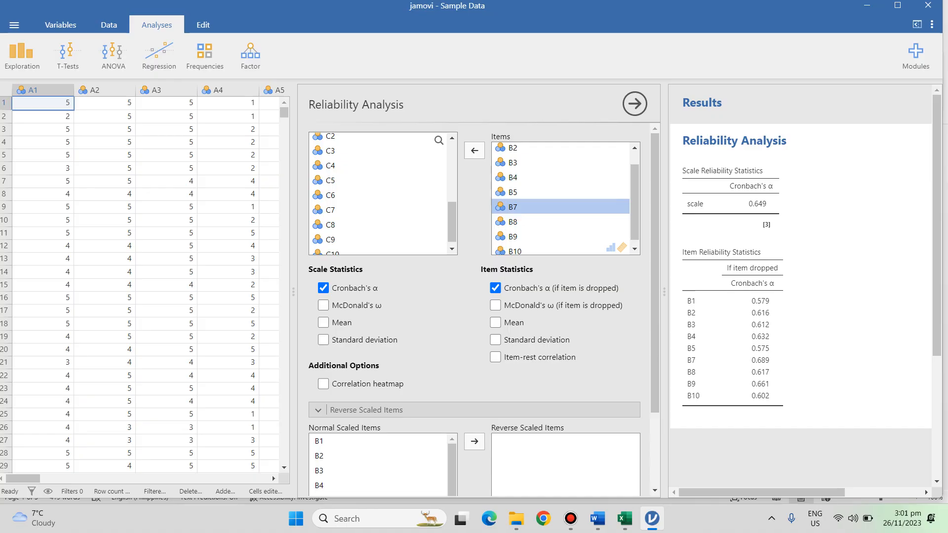
{"action": "left_click", "coordinate": [474, 150]}
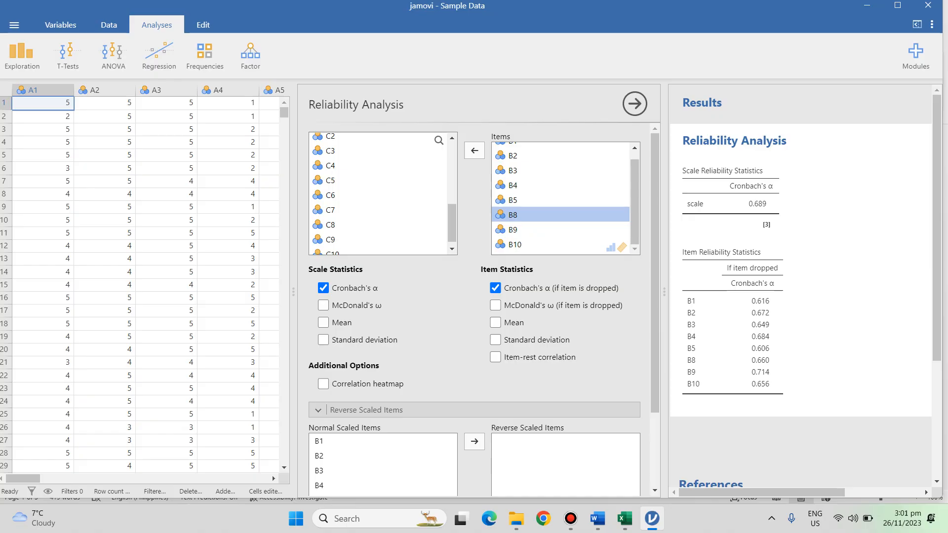
{"action": "left_click", "coordinate": [513, 230]}
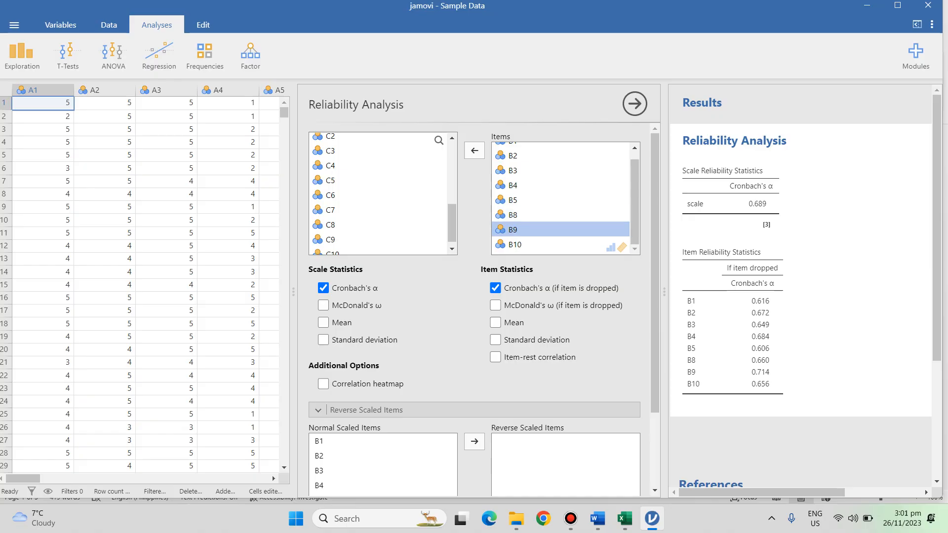
{"action": "left_click", "coordinate": [475, 150]}
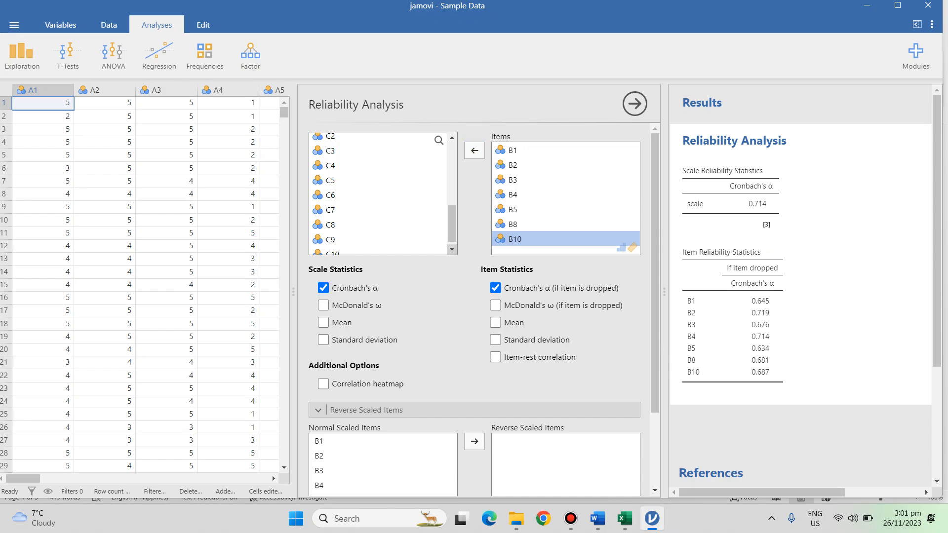
Switch to the questionnaire in Word and enter 0.714 and Reliable for Behavior on waste-reduction in the Reliability Test Result table
{"action": "left_click", "coordinate": [597, 518]}
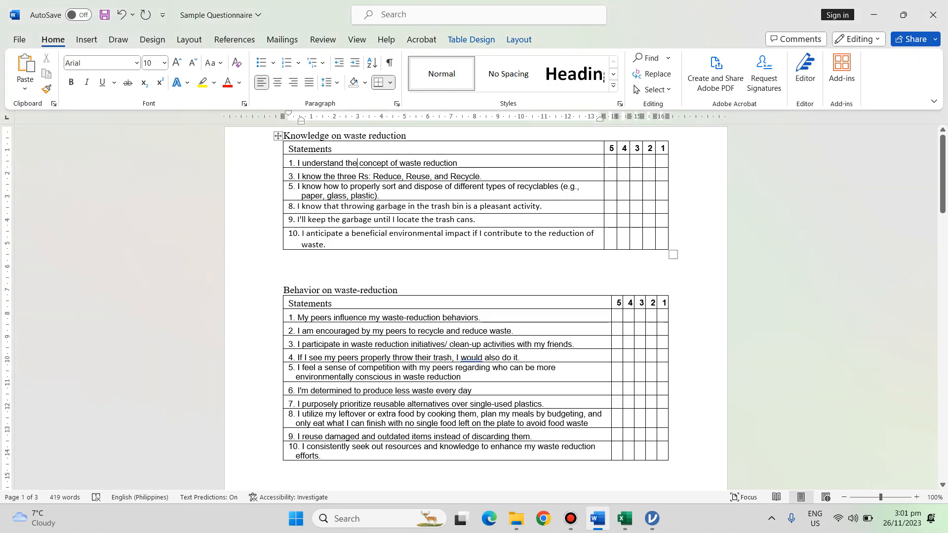
{"action": "left_click_drag", "start_coordinate": [942, 174], "coordinate": [943, 371]}
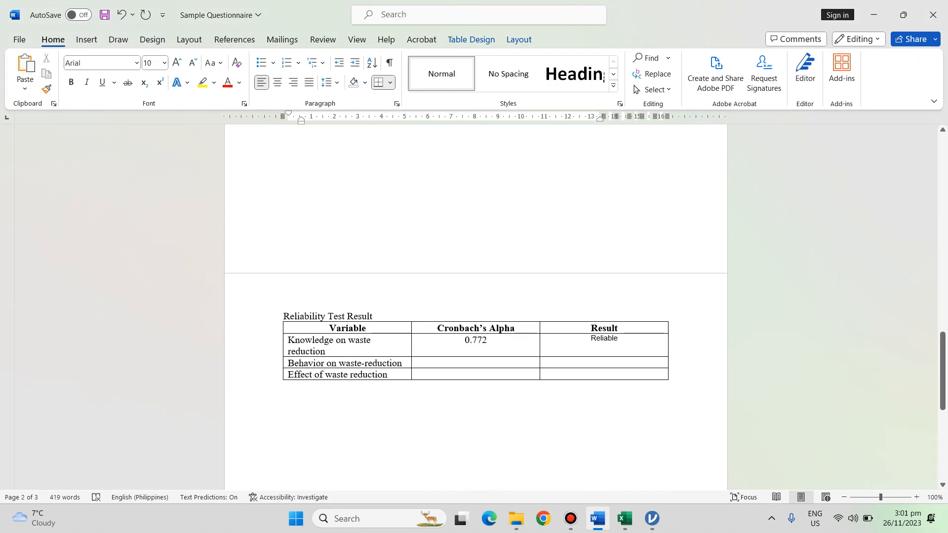
{"action": "left_click", "coordinate": [476, 363]}
{"action": "type", "text": "0.714"}
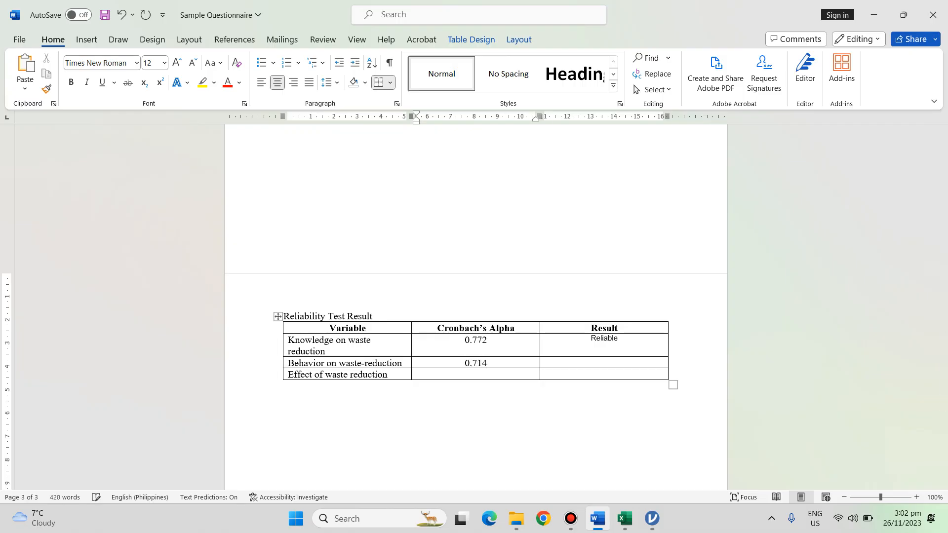
{"action": "key", "text": "Tab"}
{"action": "type", "text": "R"}
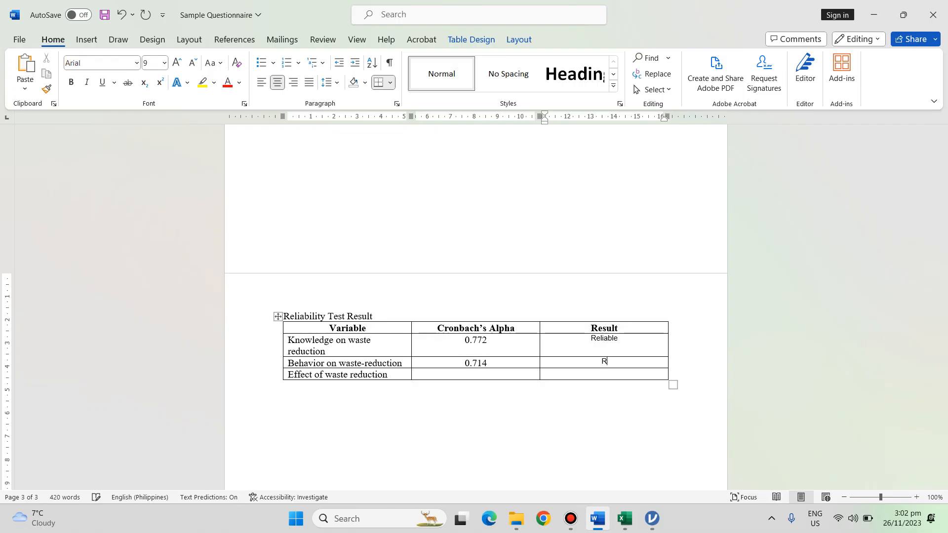
{"action": "type", "text": "eliable"}
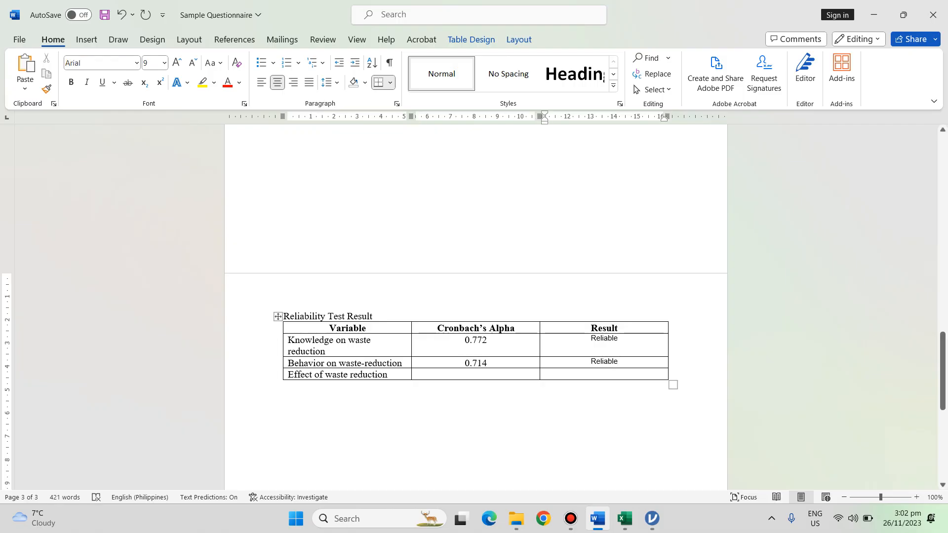
{"action": "left_click", "coordinate": [476, 375]}
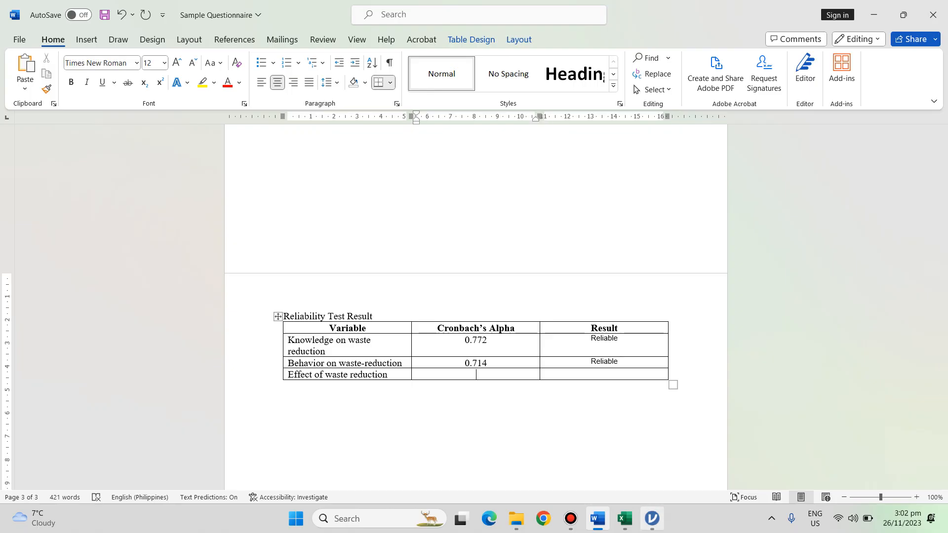
Return to the Behavior on waste-reduction table, then switch to jamovi and examine which B items are excluded from the reliability analysis
{"action": "mouse_move", "coordinate": [652, 518]}
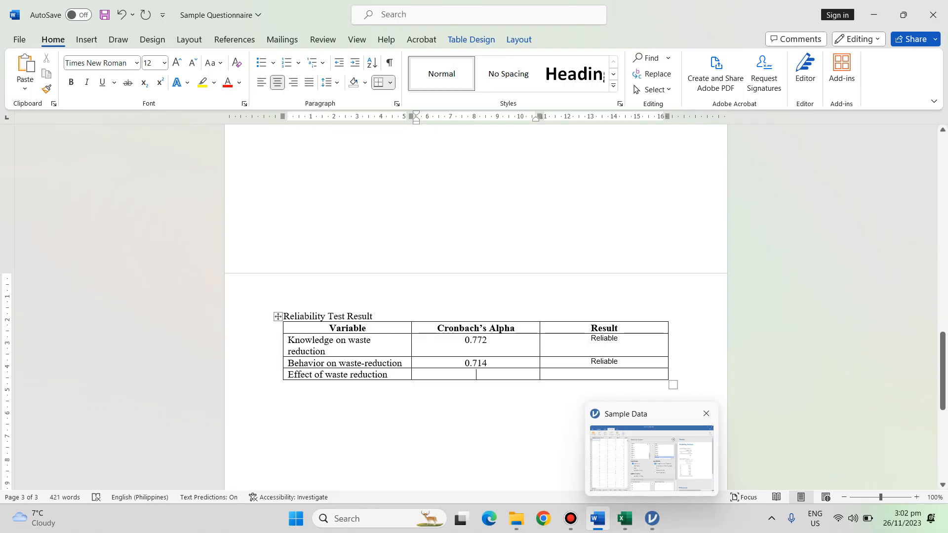
{"action": "left_click_drag", "start_coordinate": [942, 370], "coordinate": [942, 194]}
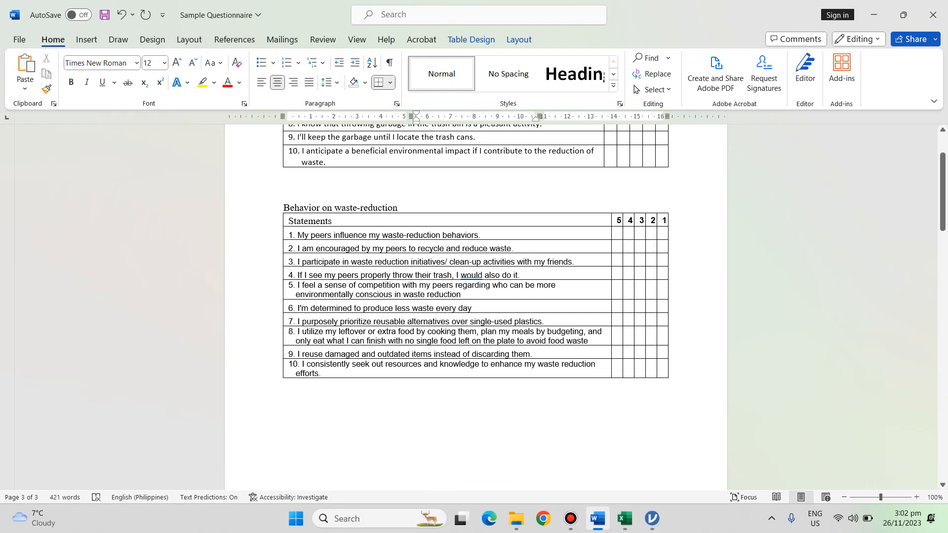
{"action": "left_click", "coordinate": [652, 519]}
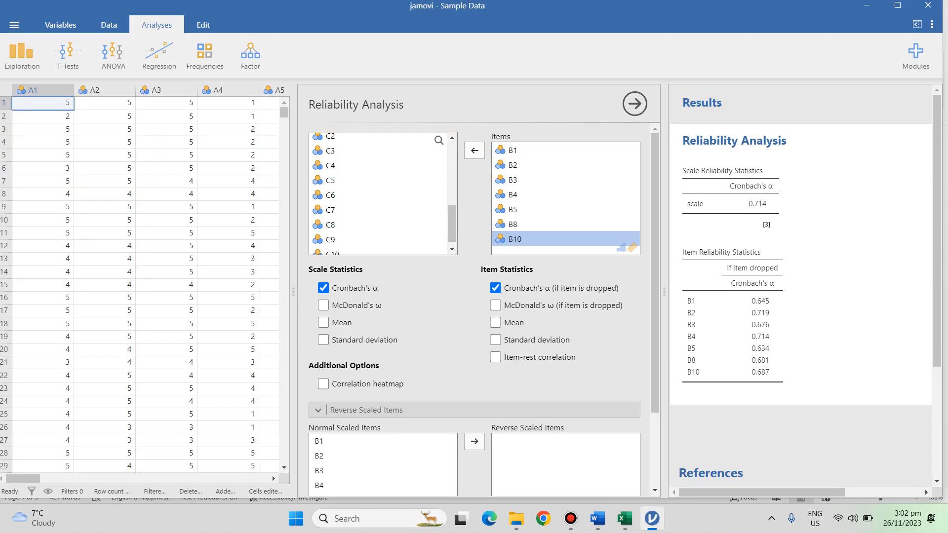
{"action": "left_click_drag", "start_coordinate": [451, 224], "coordinate": [451, 220]}
{"action": "scroll", "coordinate": [383, 193], "scroll_direction": "up", "scroll_amount": 2}
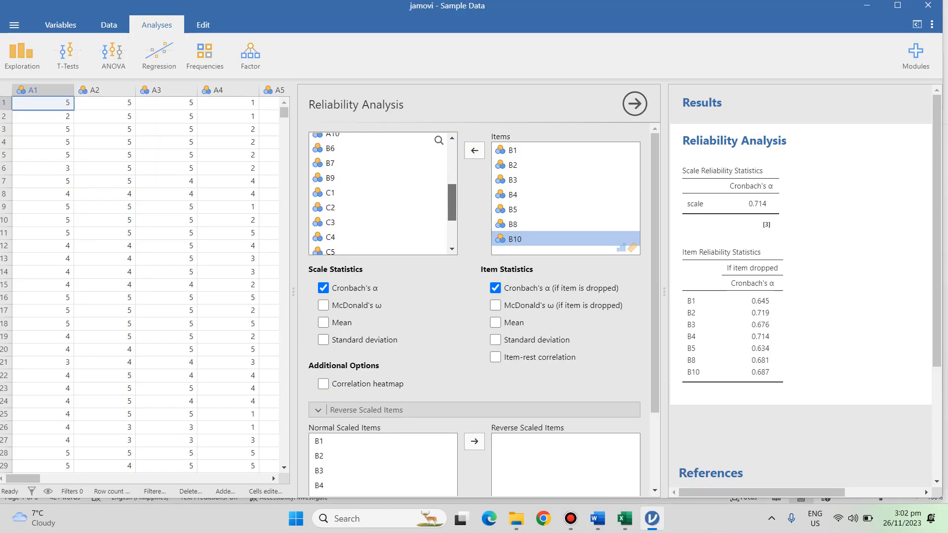
{"action": "left_click", "coordinate": [330, 175]}
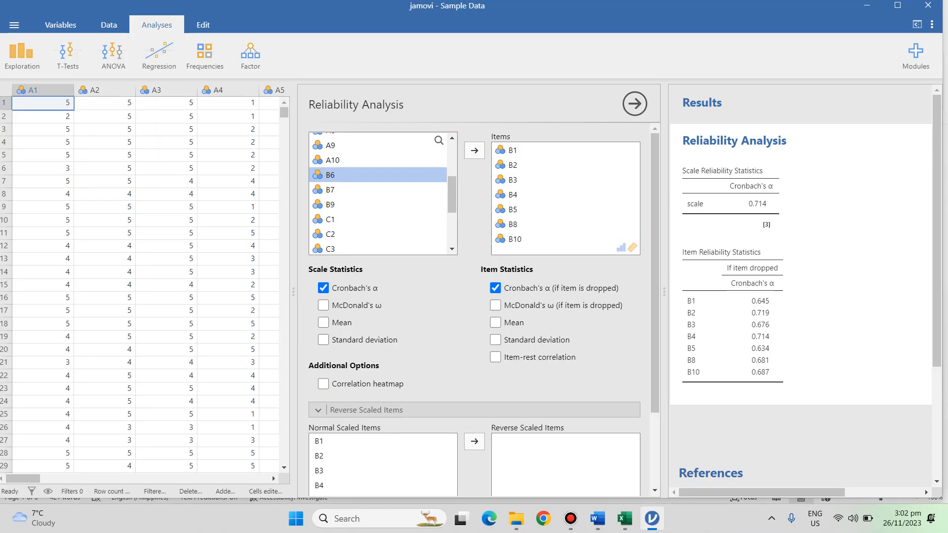
{"action": "left_click", "coordinate": [330, 190]}
{"action": "left_click", "coordinate": [330, 205]}
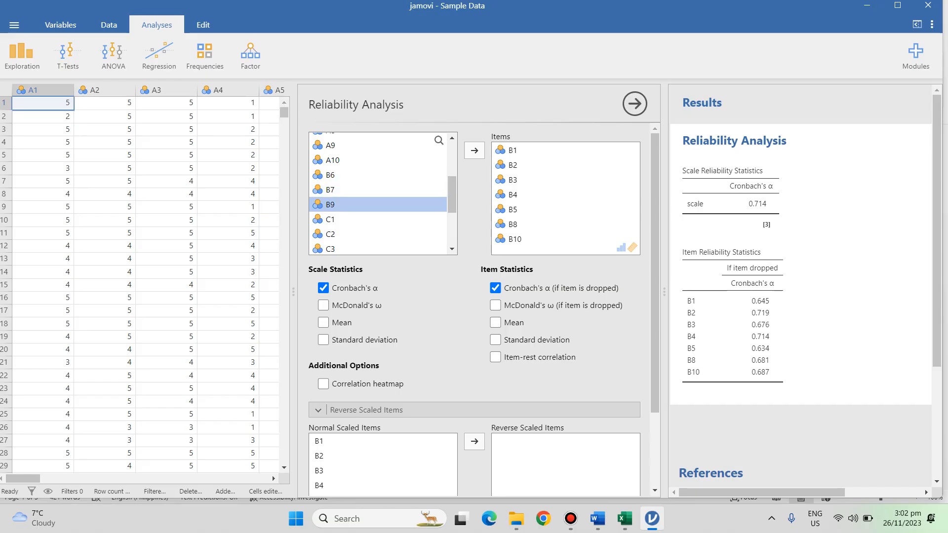
Switch to Word and delete the entire rows of statements 6 and 7 from the Behavior on waste-reduction table
{"action": "mouse_move", "coordinate": [597, 518]}
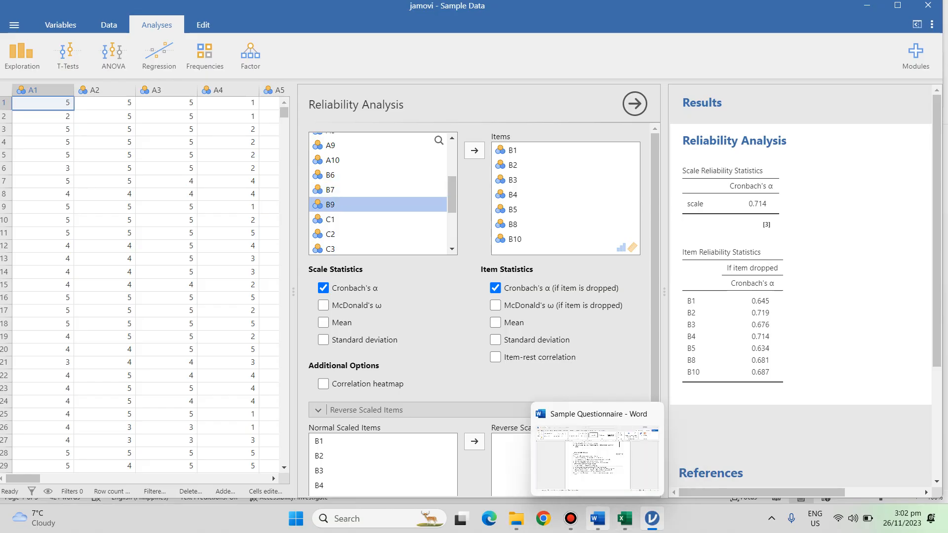
{"action": "left_click", "coordinate": [596, 459]}
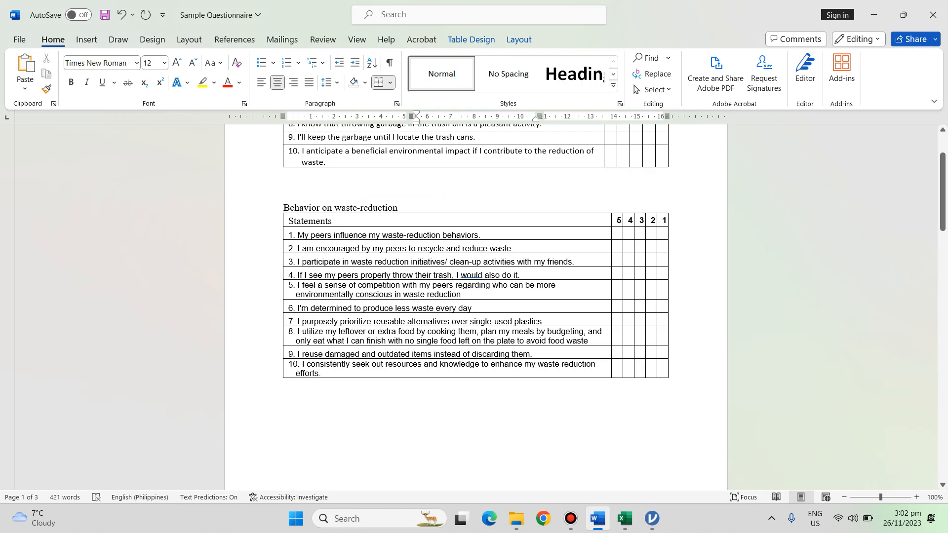
{"action": "left_click_drag", "start_coordinate": [316, 308], "coordinate": [314, 322]}
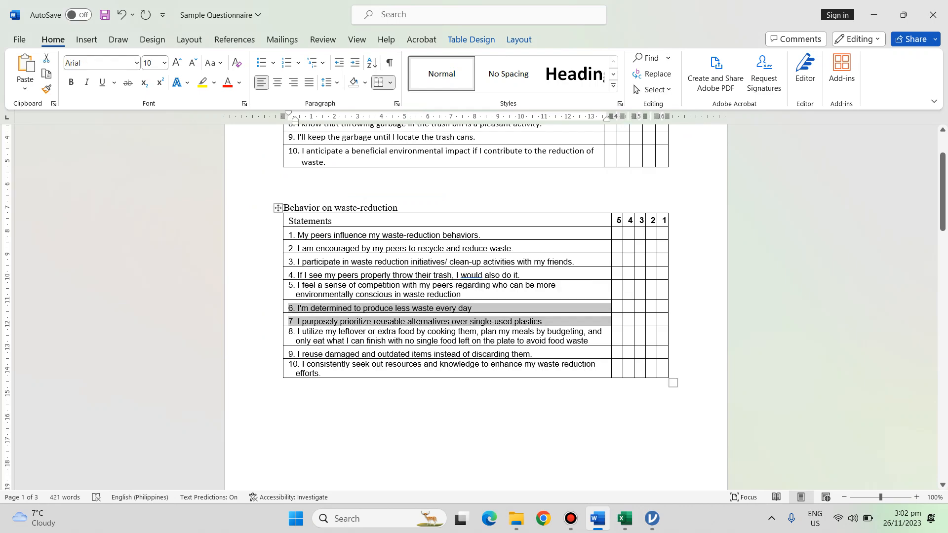
{"action": "right_click", "coordinate": [314, 322]}
{"action": "left_click", "coordinate": [358, 217]}
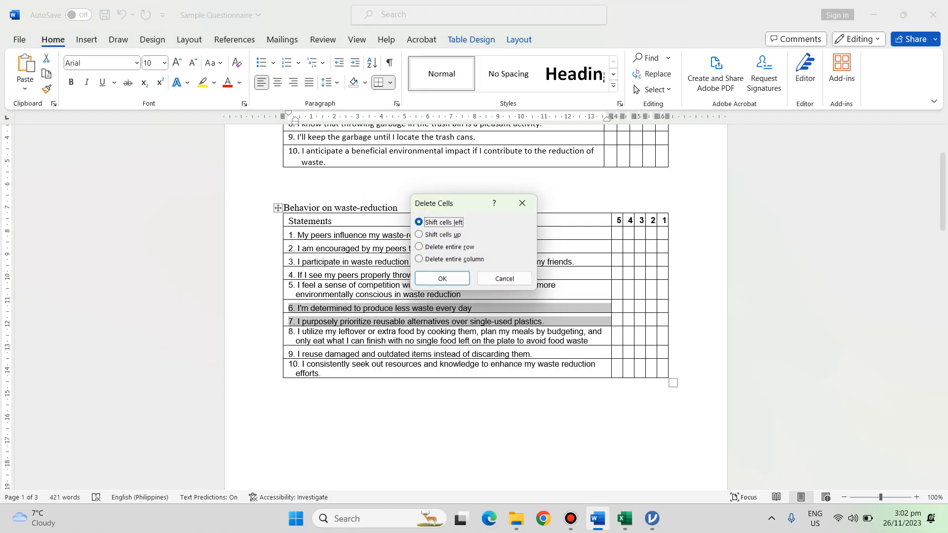
{"action": "left_click", "coordinate": [443, 279]}
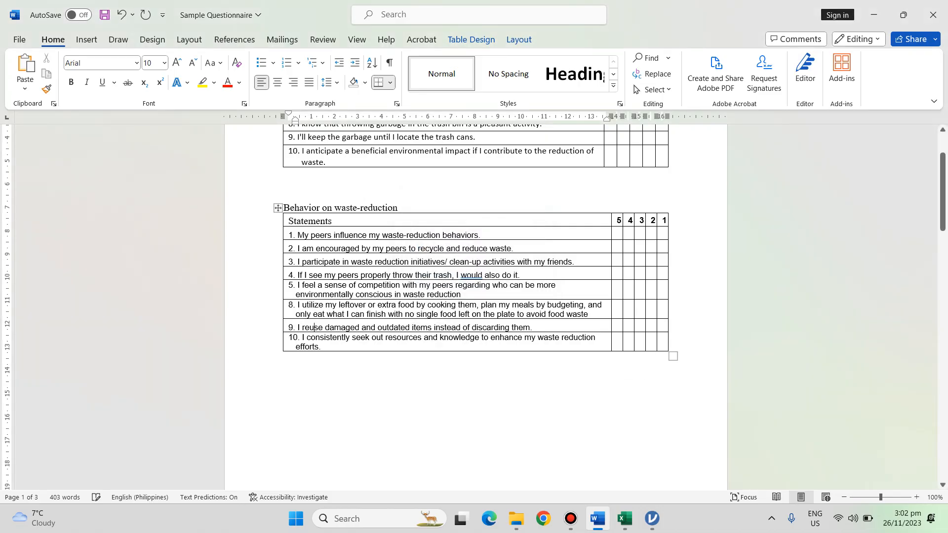
Delete the entire row of statement 9 from the Behavior on waste-reduction table and save the questionnaire
{"action": "right_click", "coordinate": [314, 327]}
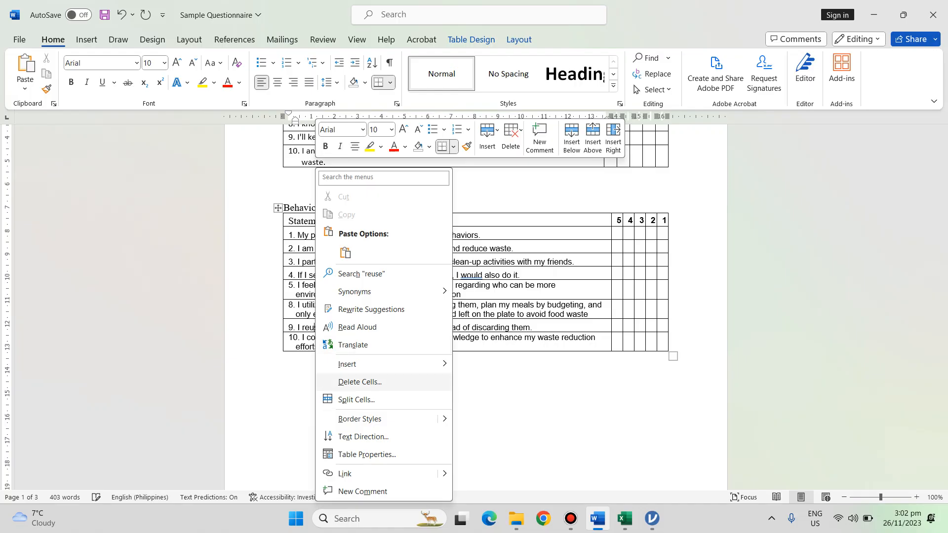
{"action": "left_click", "coordinate": [359, 382]}
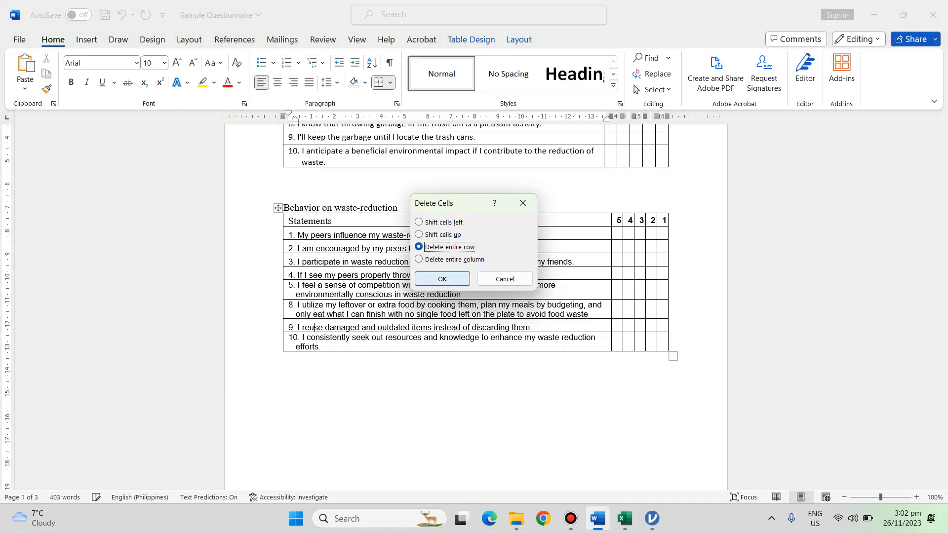
{"action": "left_click", "coordinate": [441, 279]}
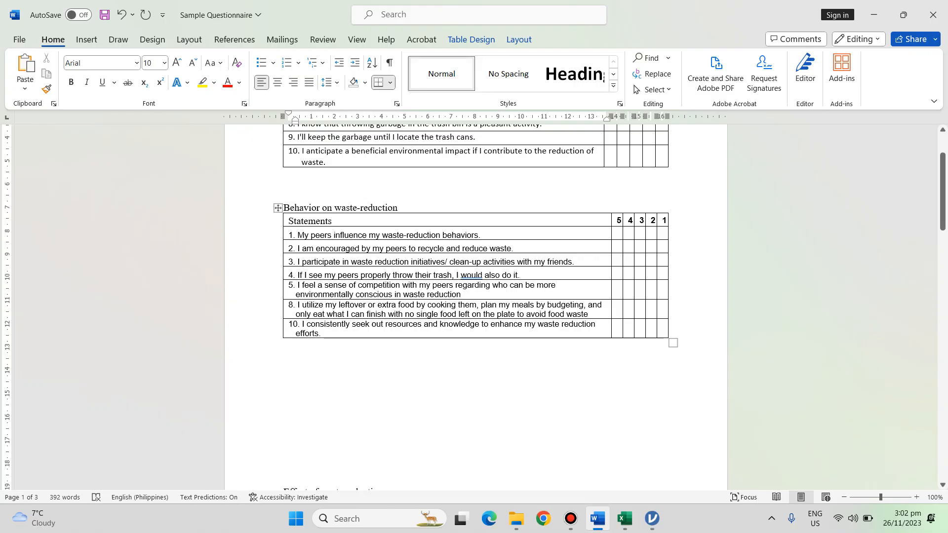
{"action": "key", "text": "ctrl+s"}
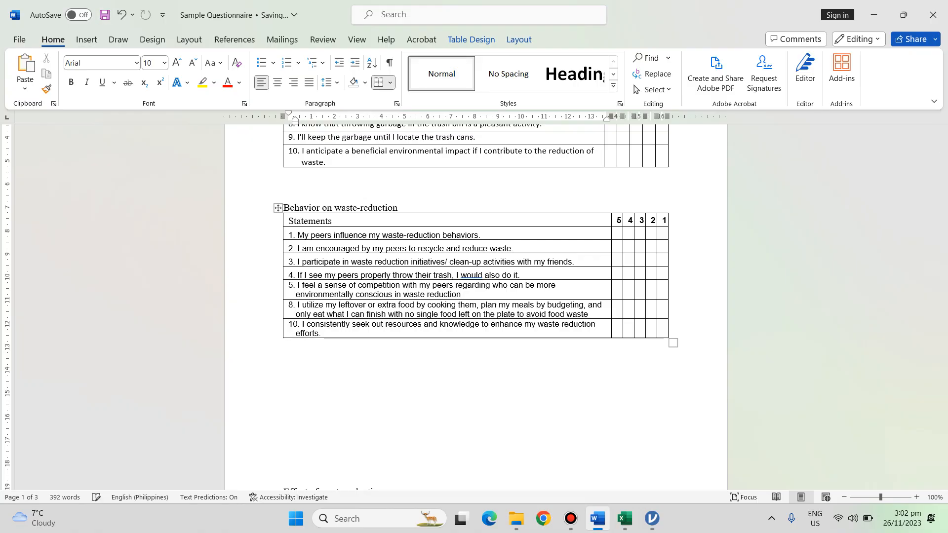
Switch to the Sample Data workbook in Excel and delete the B6 column from the Cronbach sheet
{"action": "left_click_drag", "start_coordinate": [943, 207], "coordinate": [942, 207]}
{"action": "left_click", "coordinate": [624, 518]}
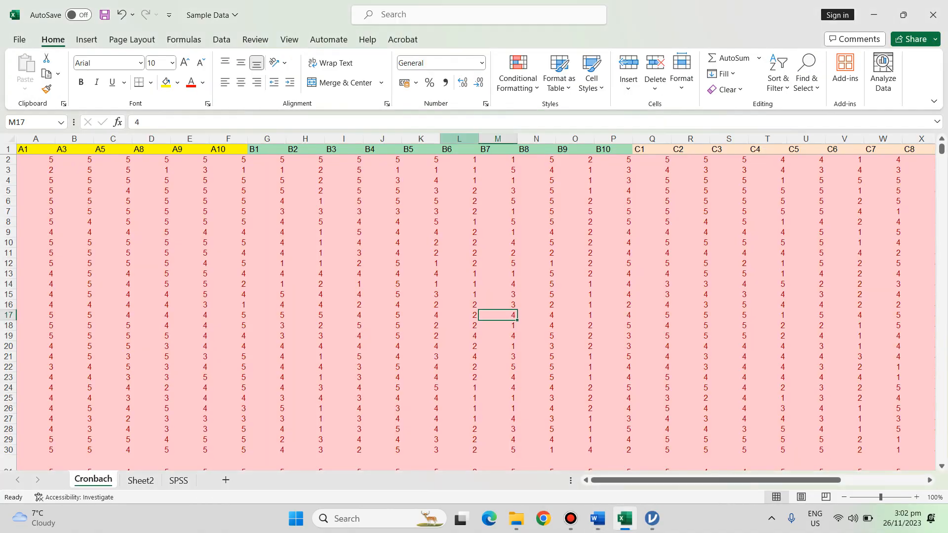
{"action": "right_click", "coordinate": [452, 139]}
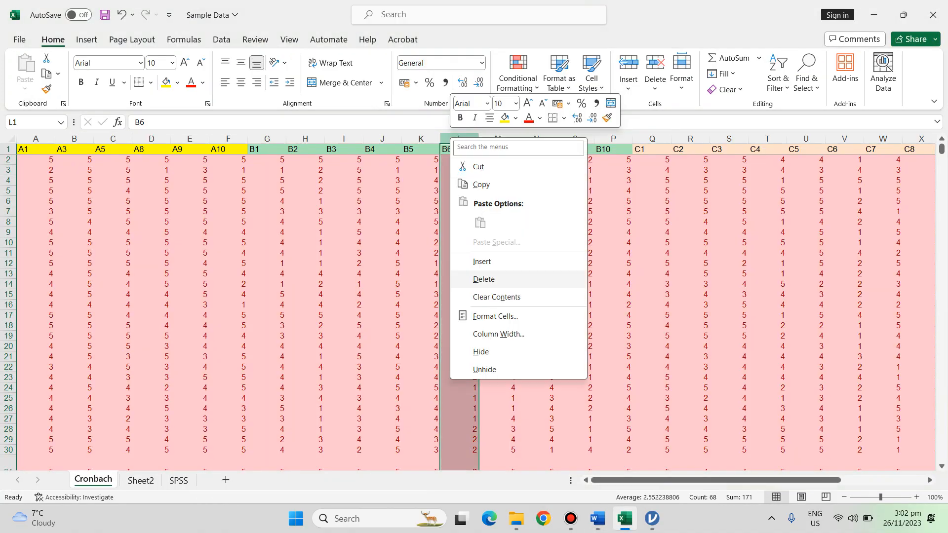
{"action": "key", "text": "Escape"}
{"action": "key", "text": "ctrl+minus"}
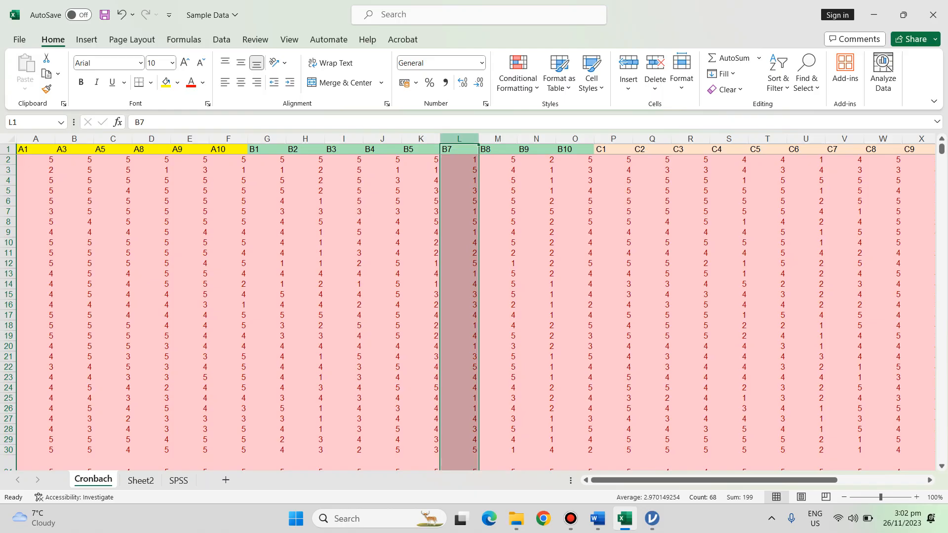
Delete the B7 and B9 columns from the Cronbach sheet
{"action": "right_click", "coordinate": [459, 140]}
{"action": "left_click", "coordinate": [489, 276]}
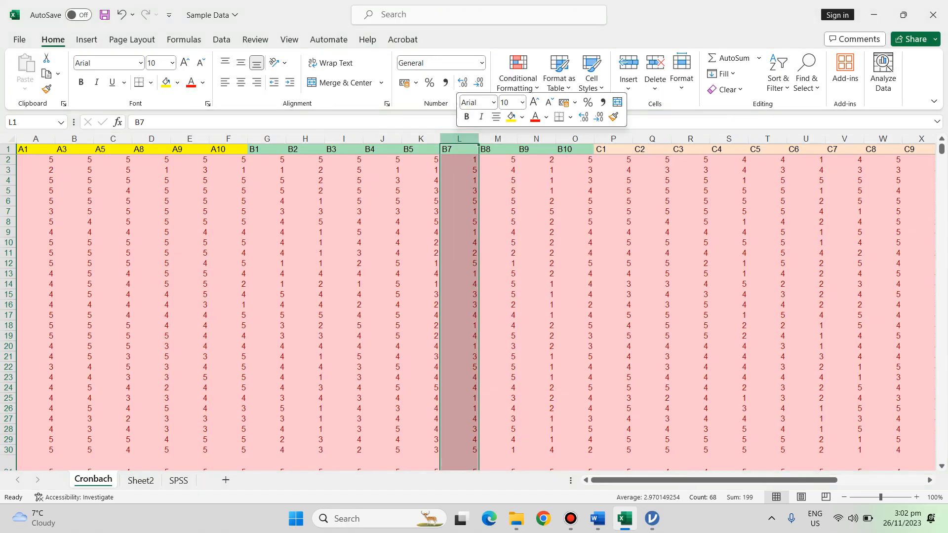
{"action": "left_click", "coordinate": [491, 139]}
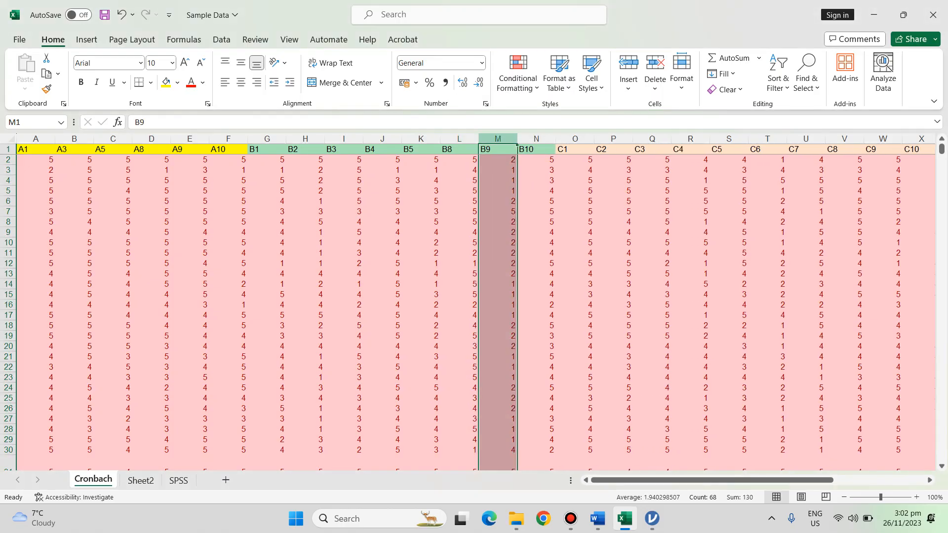
{"action": "right_click", "coordinate": [491, 139]}
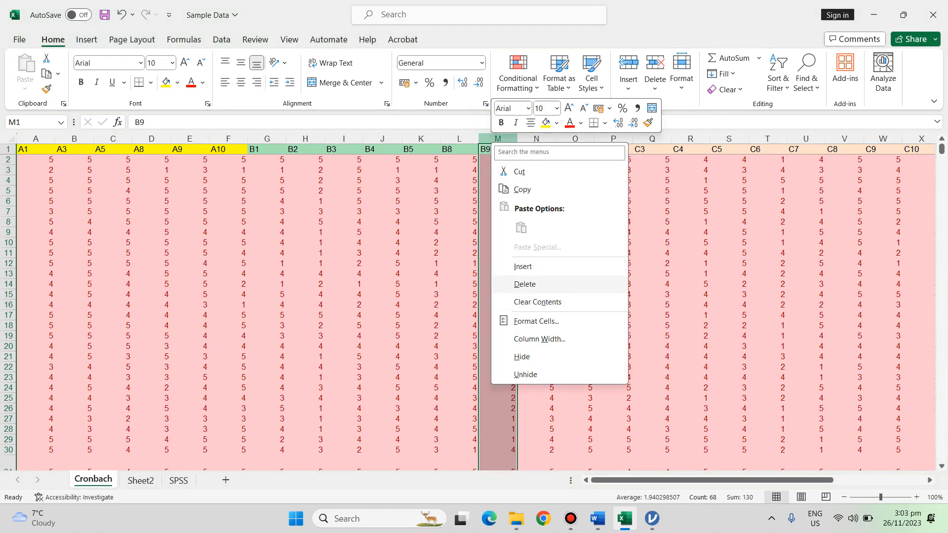
{"action": "left_click", "coordinate": [524, 284]}
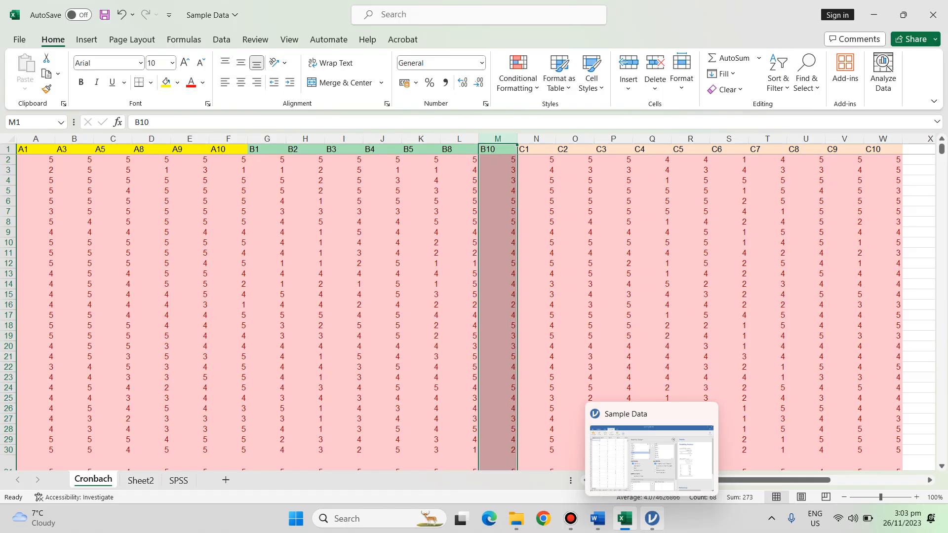
Switch to jamovi and remove all the B items from the reliability analysis
{"action": "left_click", "coordinate": [652, 518]}
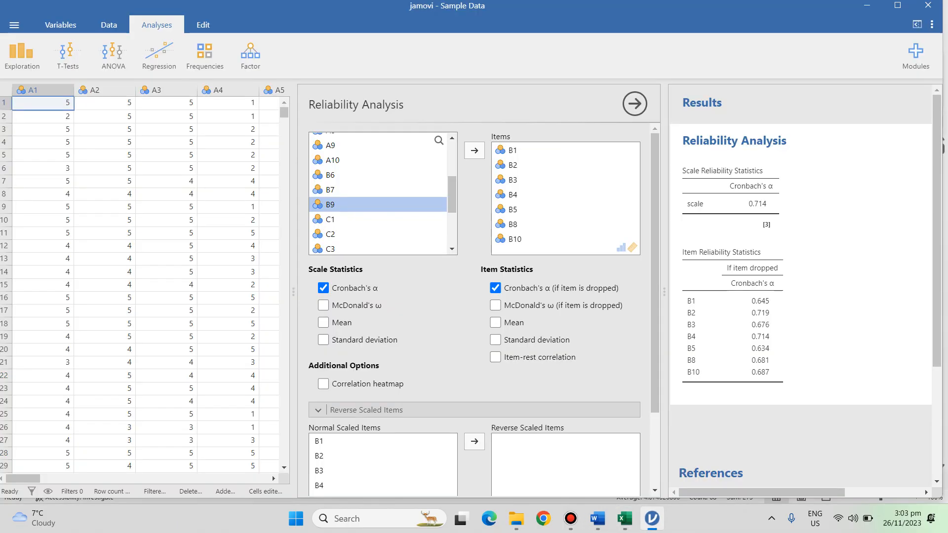
{"action": "left_click", "coordinate": [513, 165]}
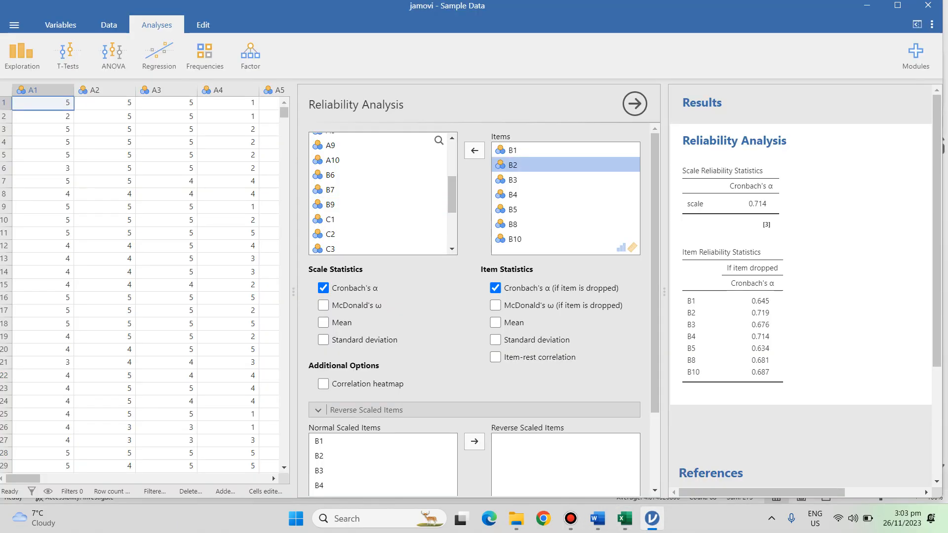
{"action": "left_click", "coordinate": [513, 150]}
{"action": "left_click", "coordinate": [515, 240], "text": "shift"}
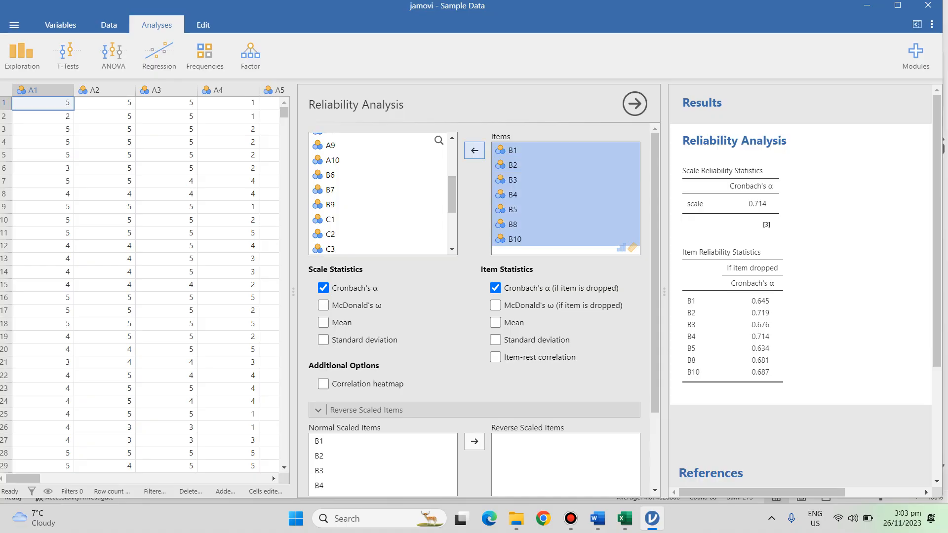
{"action": "left_click", "coordinate": [474, 150]}
Add items C1 to C10 to the reliability analysis
{"action": "left_click_drag", "start_coordinate": [451, 199], "coordinate": [452, 231]}
{"action": "left_click", "coordinate": [330, 172]}
{"action": "left_click", "coordinate": [332, 247], "text": "shift"}
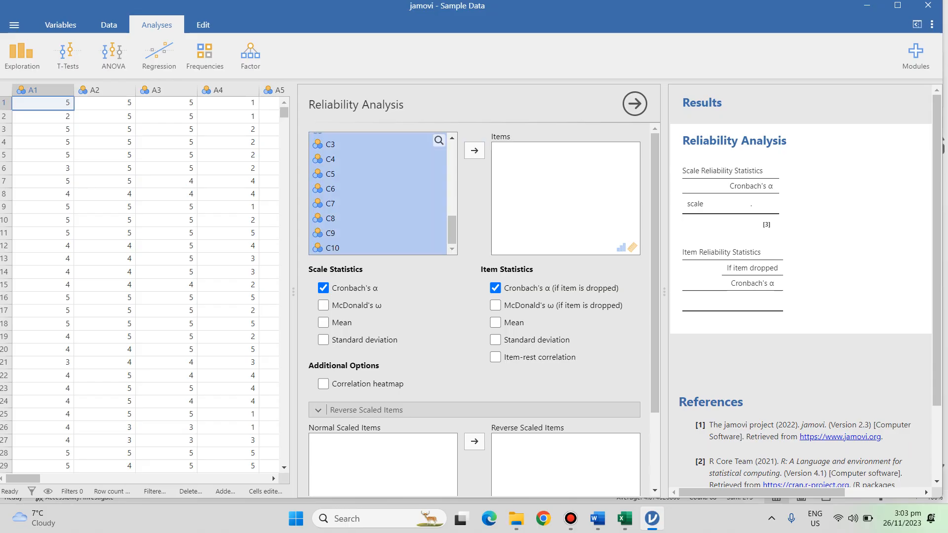
{"action": "left_click", "coordinate": [474, 150]}
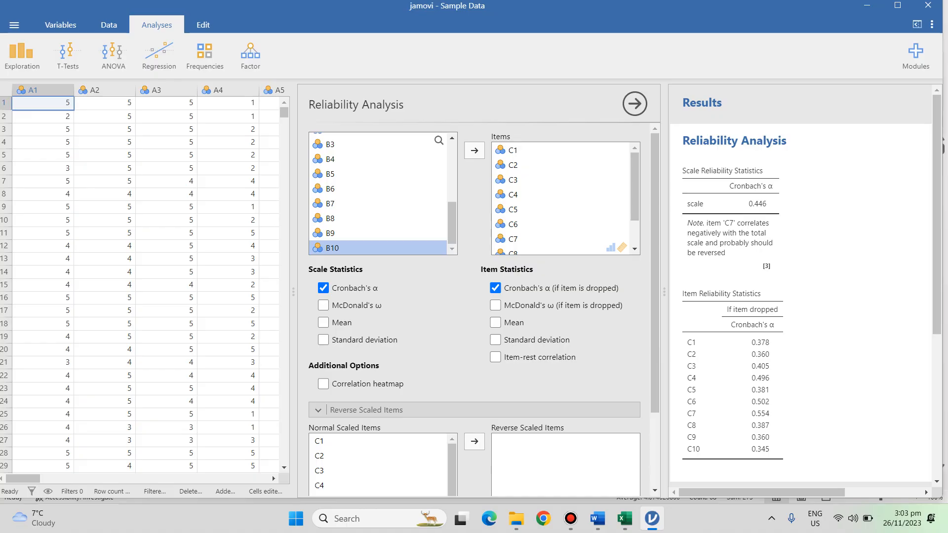
Review the C-scale reliability results, then switch to Word and check statement 7 in the Effect of waste reduction table
{"action": "left_click_drag", "start_coordinate": [936, 197], "coordinate": [936, 223]}
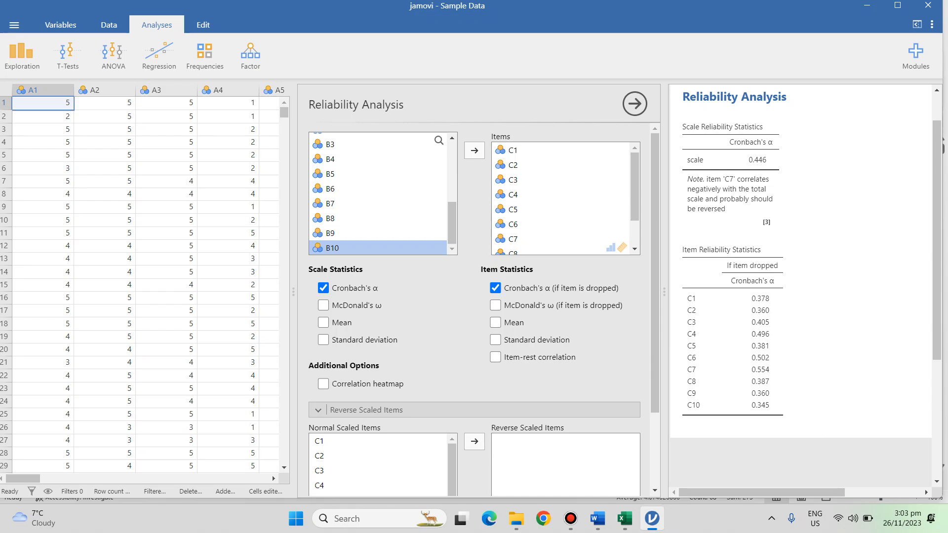
{"action": "left_click", "coordinate": [597, 519]}
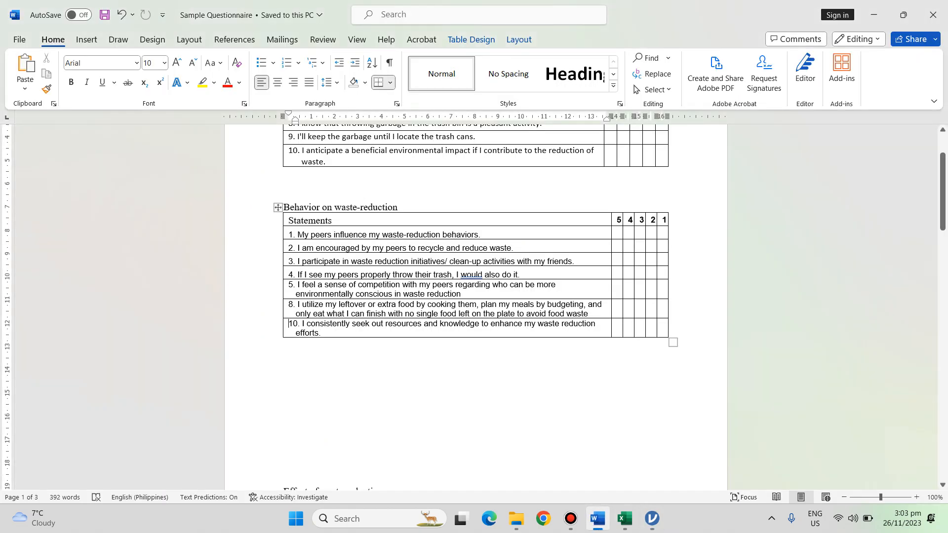
{"action": "left_click_drag", "start_coordinate": [942, 192], "coordinate": [942, 263]}
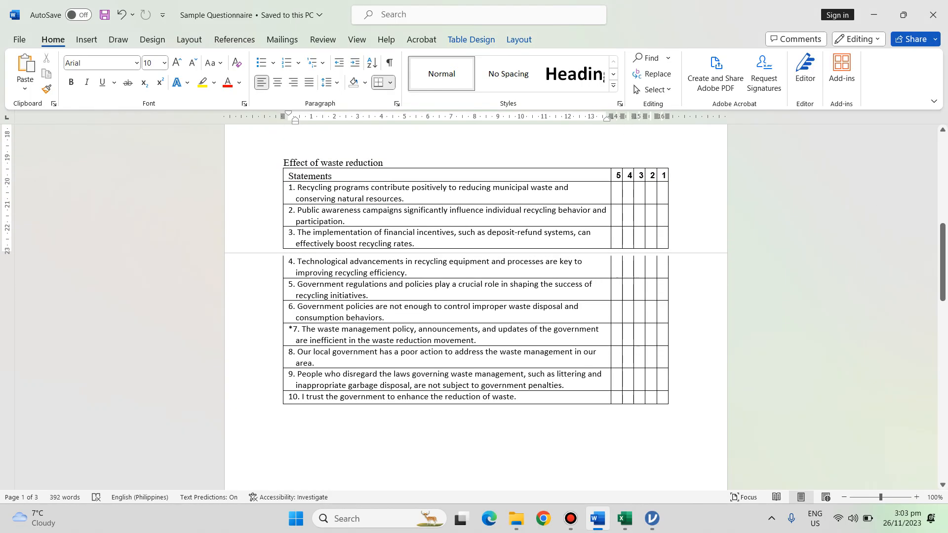
{"action": "left_click", "coordinate": [293, 329]}
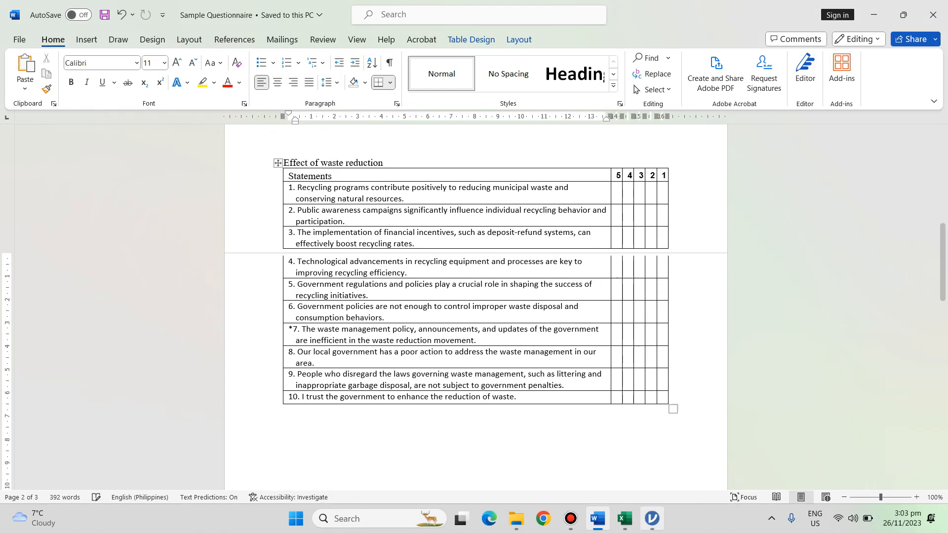
Switch back to jamovi and set C7 as a reverse scaled item in the reliability analysis
{"action": "left_click", "coordinate": [651, 518]}
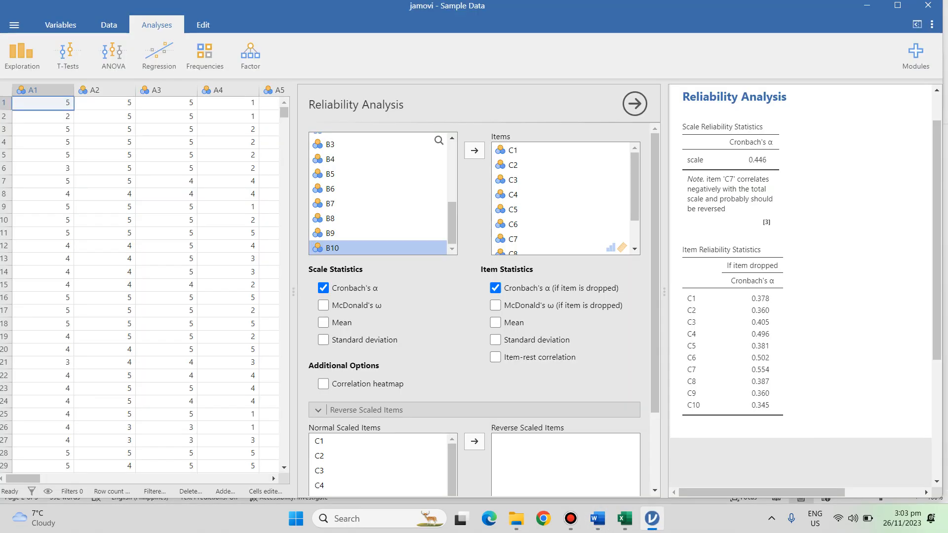
{"action": "scroll", "coordinate": [474, 297], "scroll_direction": "down", "scroll_amount": 3}
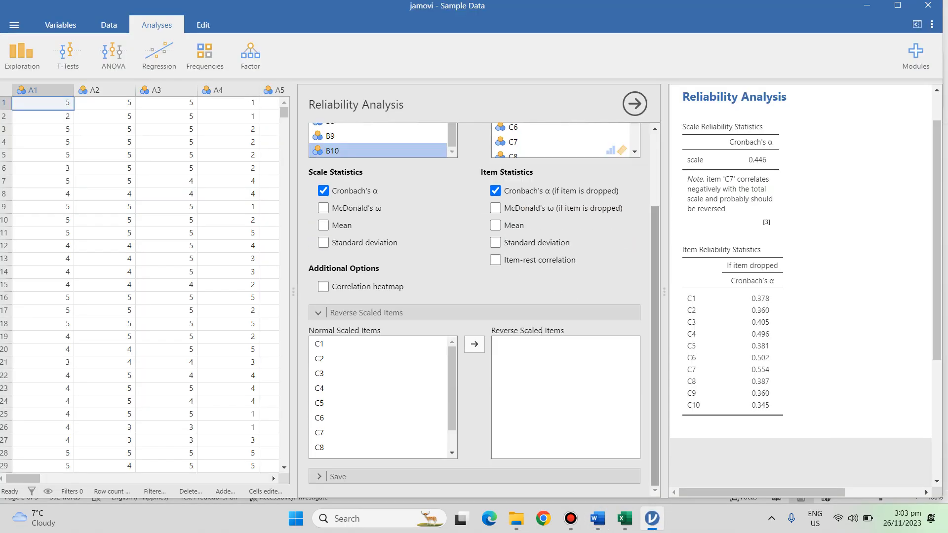
{"action": "left_click", "coordinate": [320, 432]}
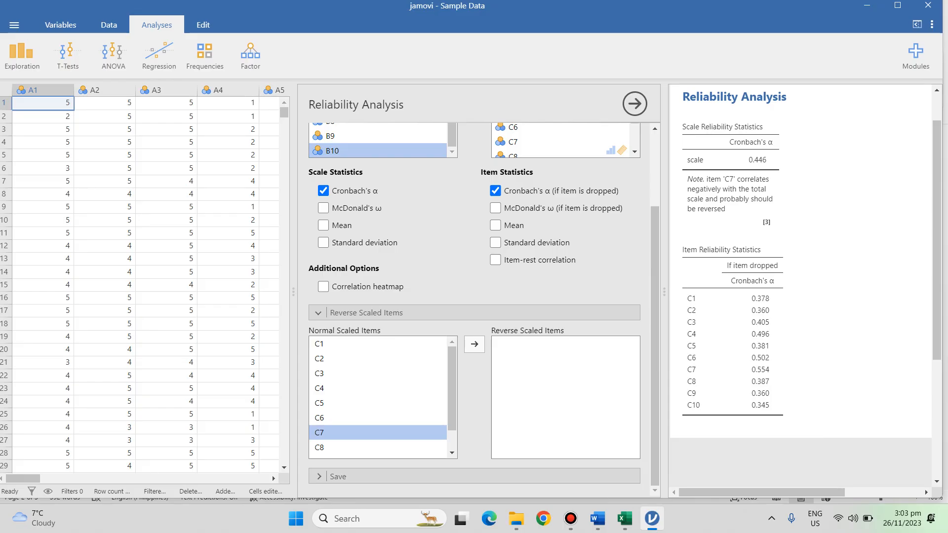
{"action": "left_click", "coordinate": [474, 344]}
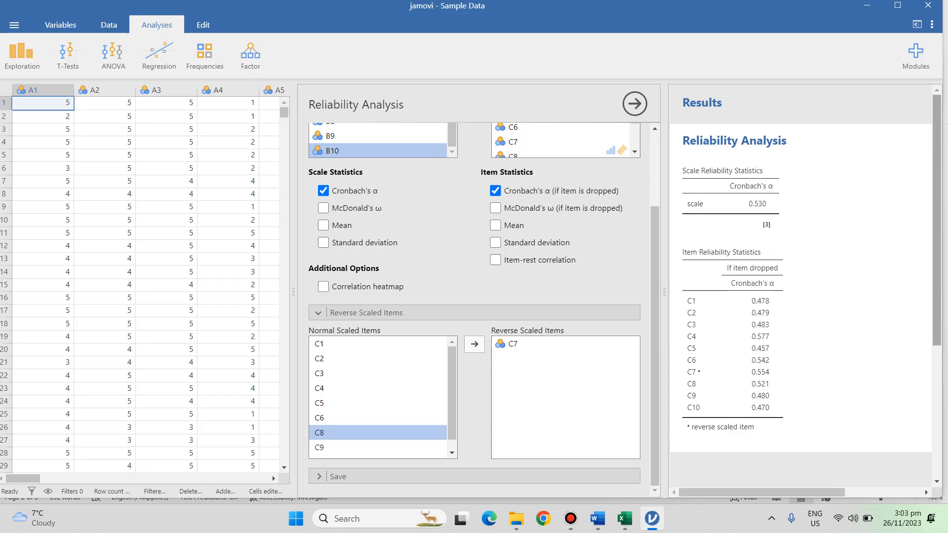
Remove items C4, C7 and C6 one at a time from the reliability analysis
{"action": "scroll", "coordinate": [473, 306], "scroll_direction": "up", "scroll_amount": 2}
{"action": "scroll", "coordinate": [474, 306], "scroll_direction": "up", "scroll_amount": 1}
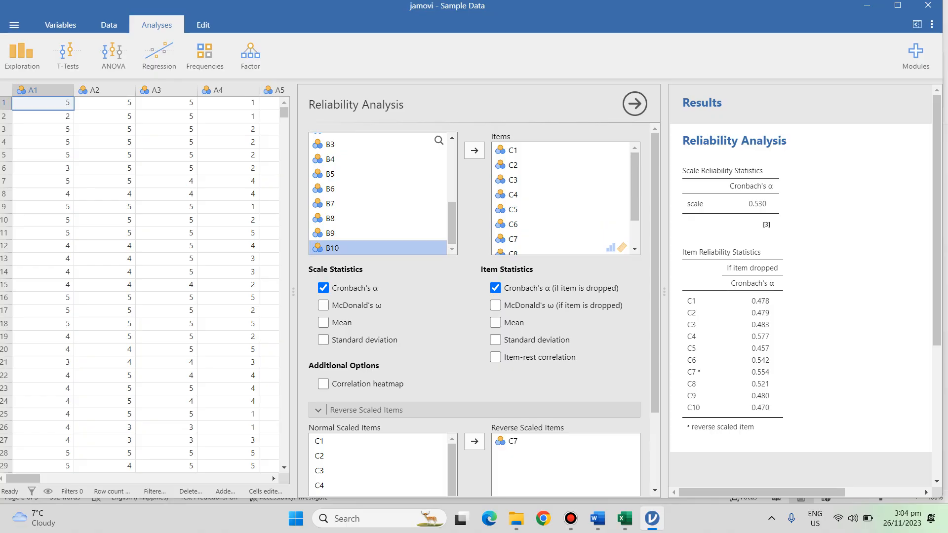
{"action": "left_click", "coordinate": [513, 195]}
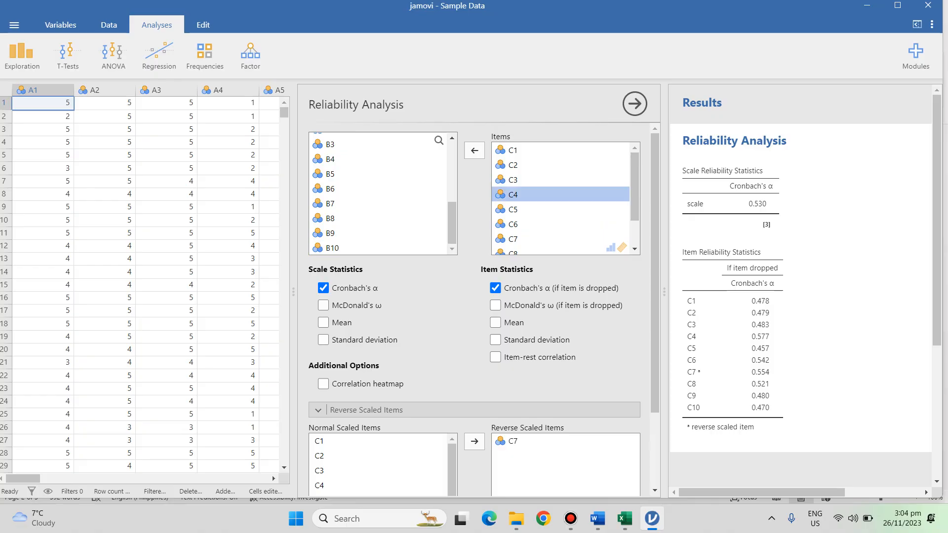
{"action": "left_click", "coordinate": [474, 150]}
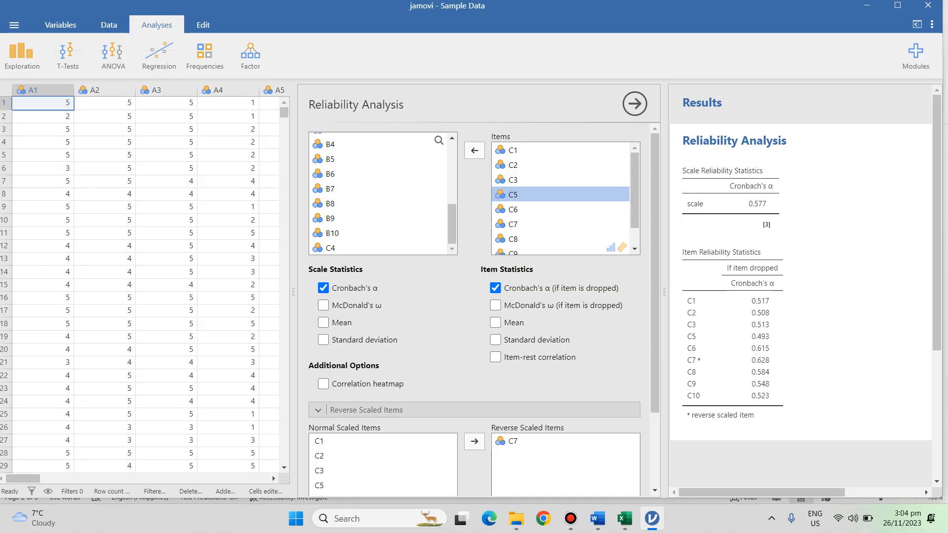
{"action": "left_click", "coordinate": [513, 224]}
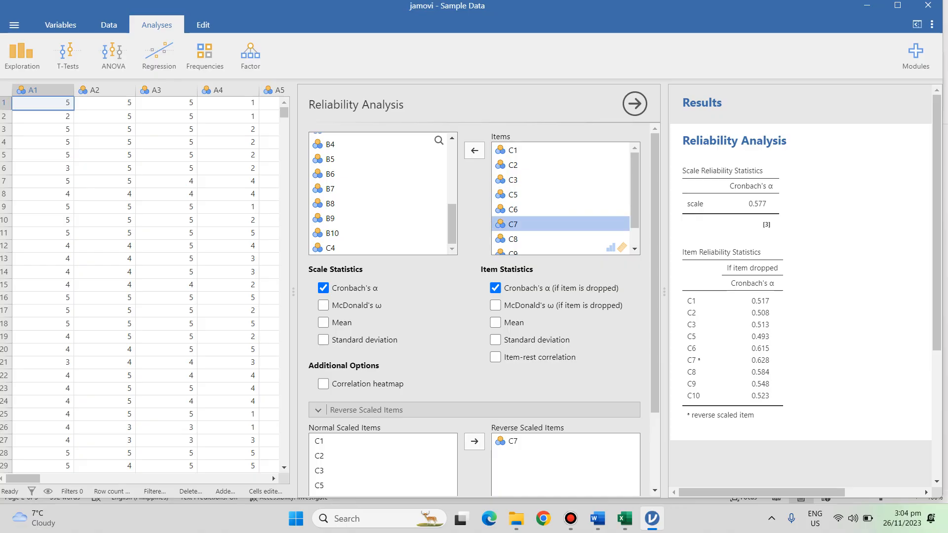
{"action": "left_click", "coordinate": [474, 151]}
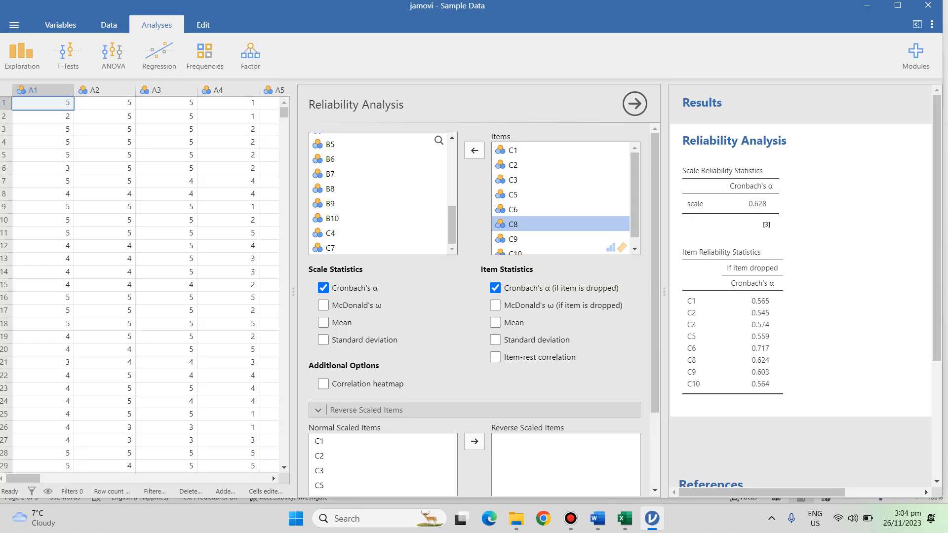
{"action": "left_click", "coordinate": [514, 210]}
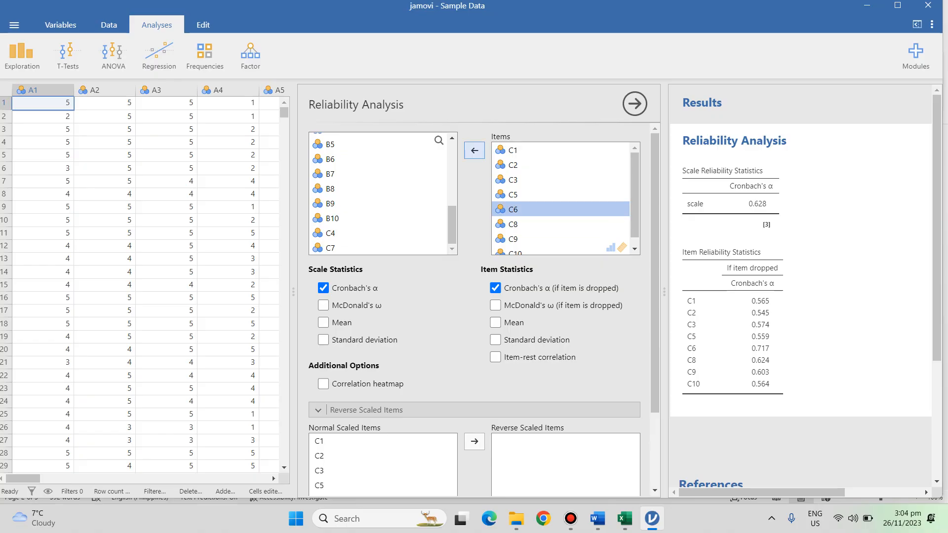
{"action": "left_click", "coordinate": [474, 151]}
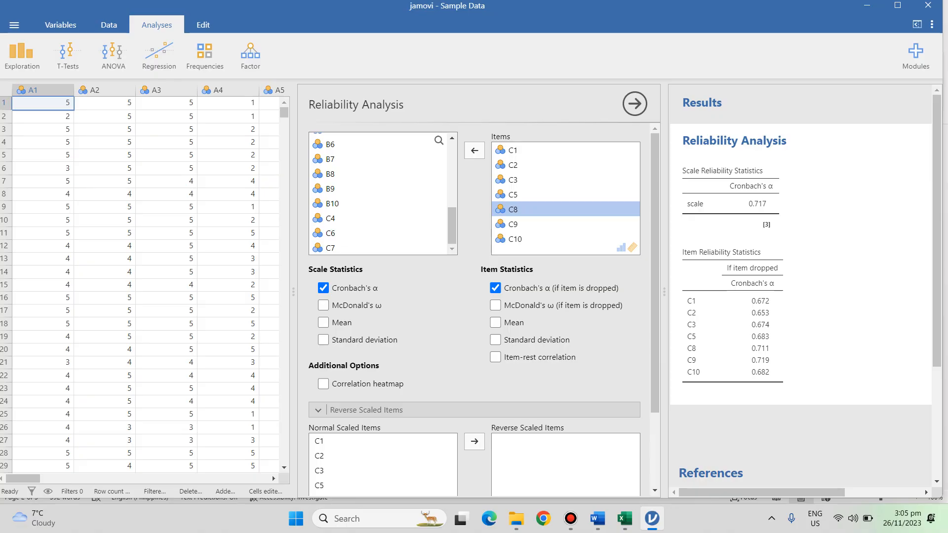
Switch to Word, enter 0.717 and Reliable for Effect of waste reduction in the Reliability Test Result table, and save the document
{"action": "left_click", "coordinate": [598, 519]}
{"action": "left_click", "coordinate": [597, 519]}
{"action": "left_click", "coordinate": [598, 518]}
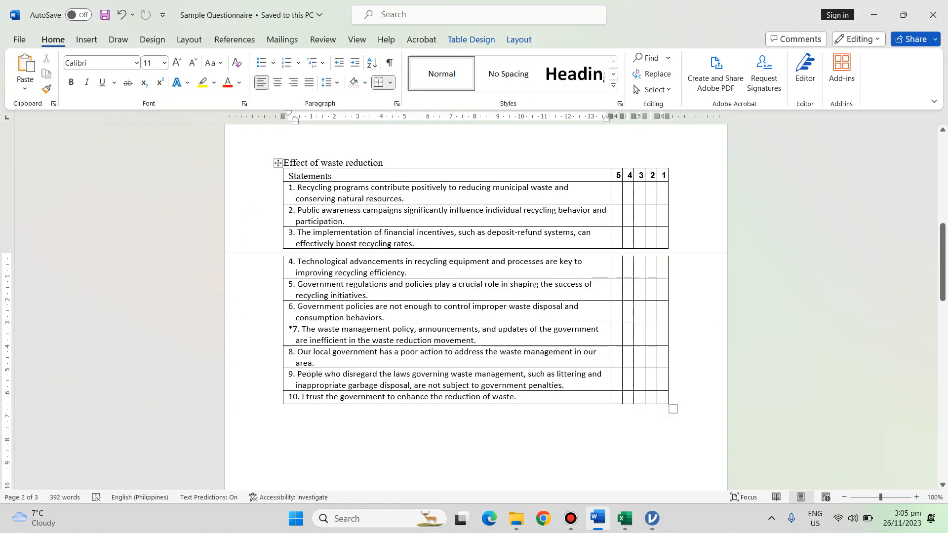
{"action": "left_click_drag", "start_coordinate": [942, 261], "coordinate": [942, 368]}
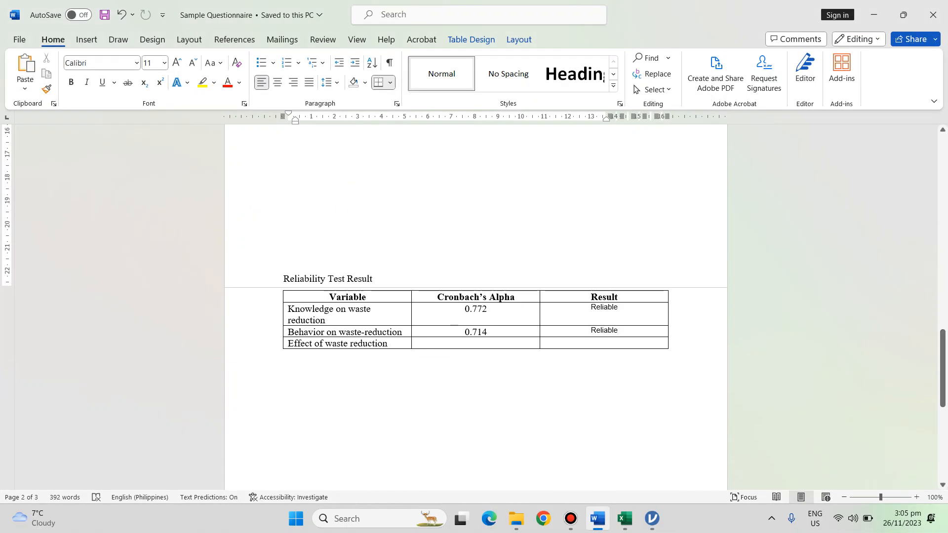
{"action": "left_click", "coordinate": [475, 344]}
{"action": "type", "text": "0.7172"}
{"action": "key", "text": "BackSpace"}
{"action": "key", "text": "Tab"}
{"action": "type", "text": "Reliable"}
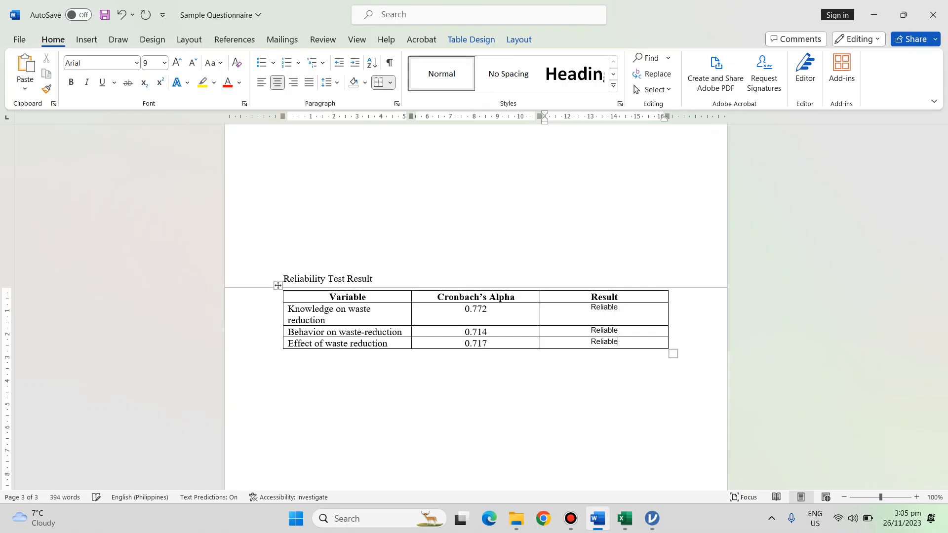
{"action": "key", "text": "ctrl+s"}
Delete the surplus blank lines above the Reliability Test Result heading
{"action": "mouse_move", "coordinate": [419, 244]}
{"action": "left_mouse_down"}
{"action": "mouse_move", "coordinate": [420, 127]}
{"action": "mouse_move", "coordinate": [419, 256]}
{"action": "left_mouse_up"}
{"action": "key", "text": "BackSpace"}
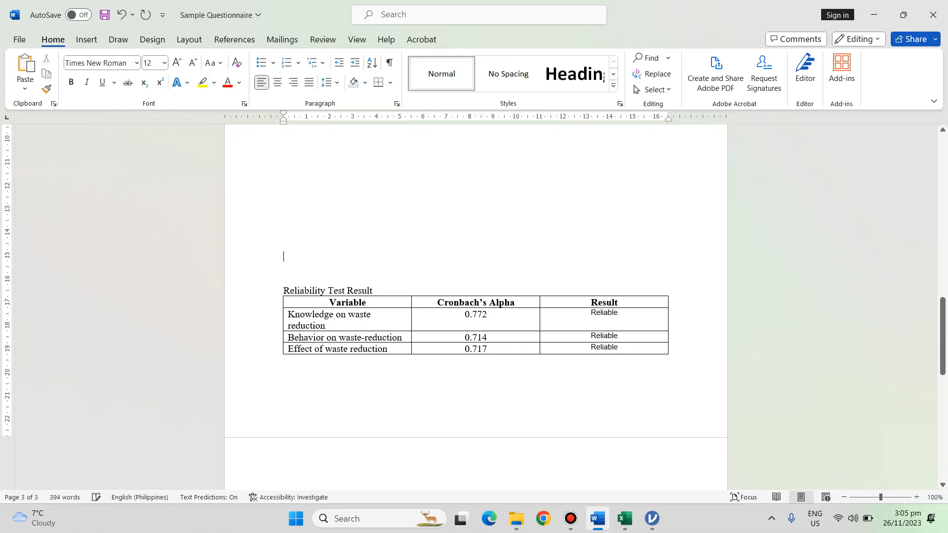
{"action": "key", "text": "BackSpace"}
{"action": "key", "text": "BackSpace"}
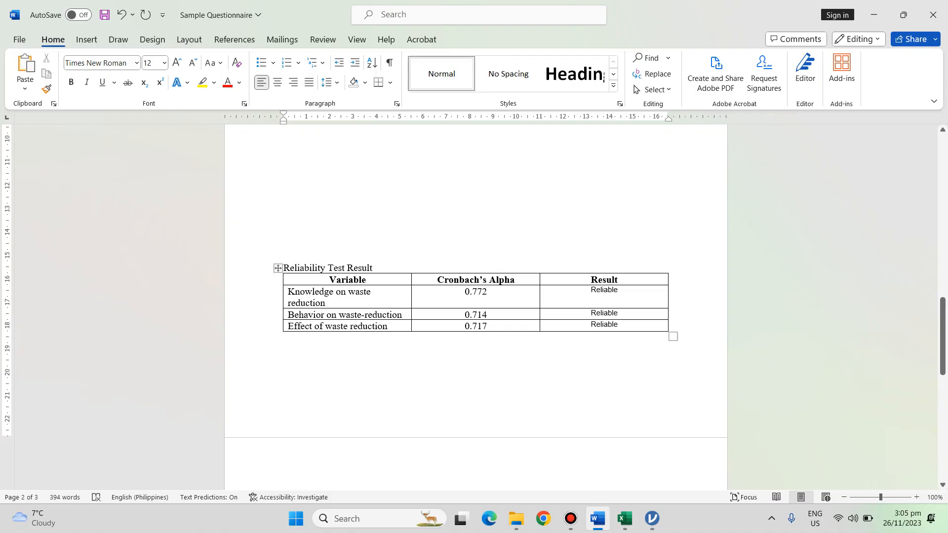
Return to the Effect of waste reduction table, then switch to jamovi and examine which C items are excluded from the reliability analysis
{"action": "left_click_drag", "start_coordinate": [943, 349], "coordinate": [942, 264]}
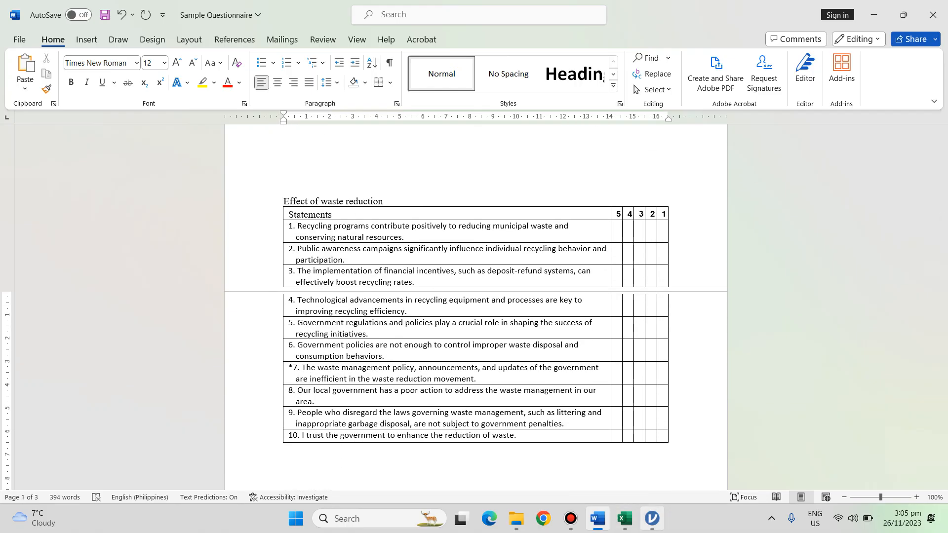
{"action": "left_click", "coordinate": [652, 518]}
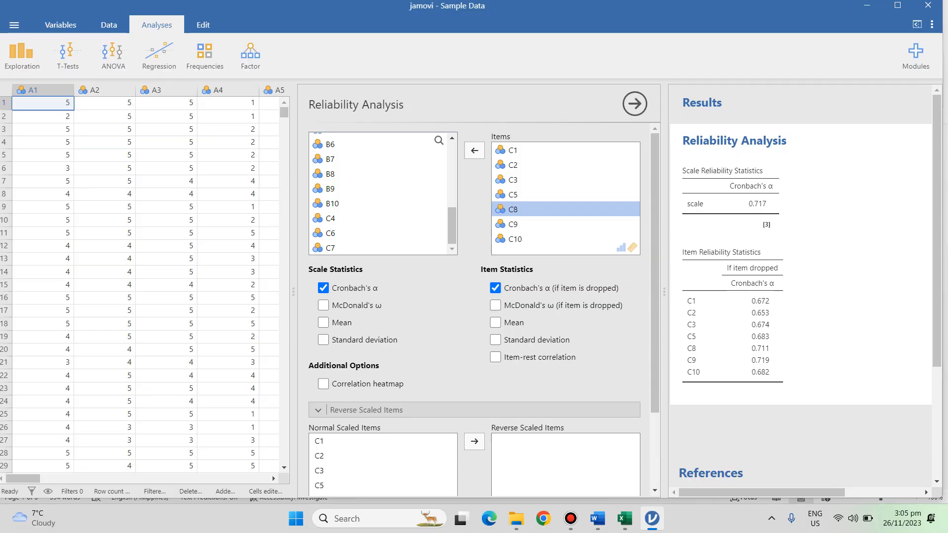
{"action": "left_click", "coordinate": [330, 218]}
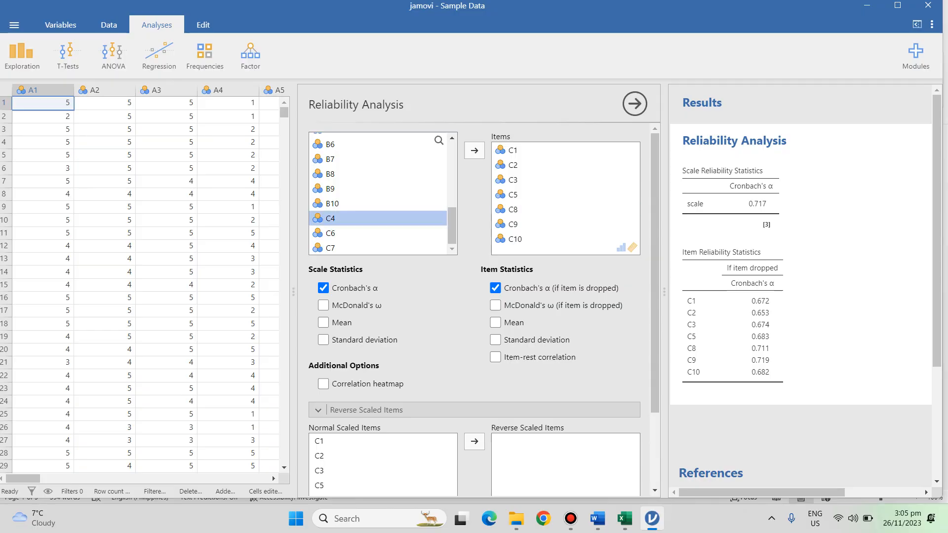
{"action": "left_click", "coordinate": [330, 233]}
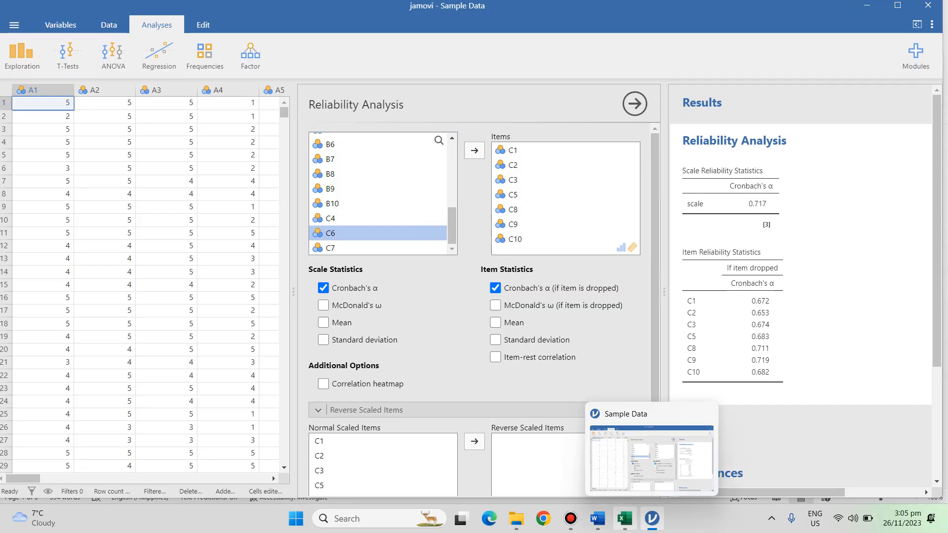
Switch to the Sample Questionnaire in Word and delete the entire row of statement 4 from the Effect of waste reduction table
{"action": "left_click", "coordinate": [597, 519]}
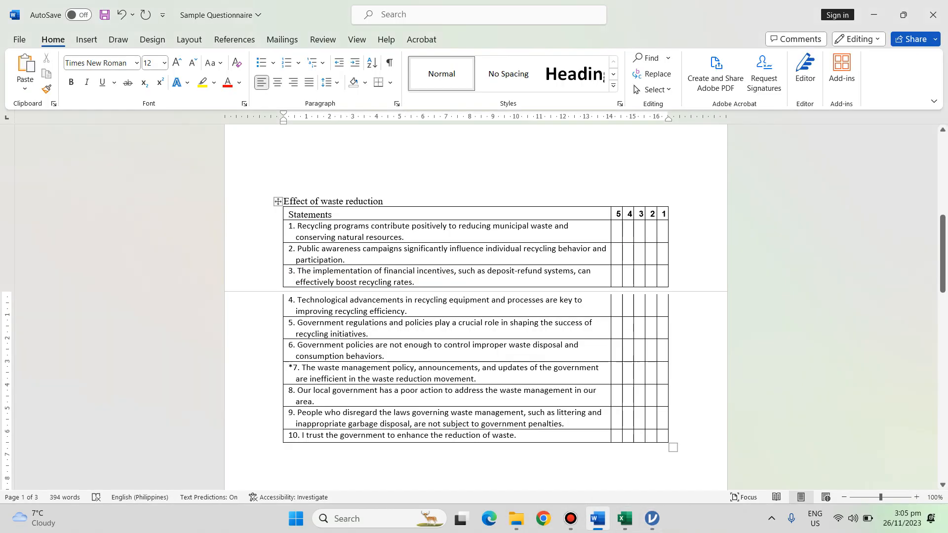
{"action": "right_click", "coordinate": [306, 311]}
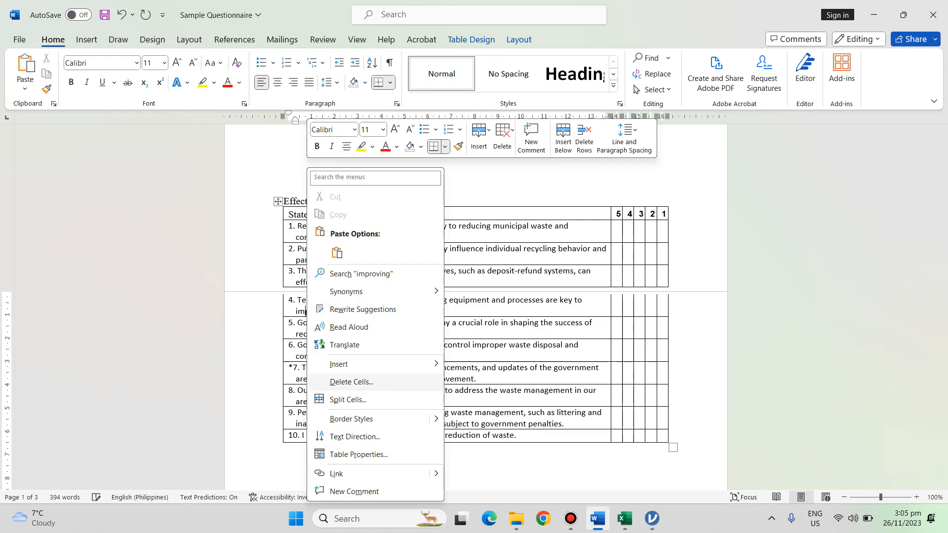
{"action": "left_click", "coordinate": [351, 382]}
{"action": "key", "text": "alt+r"}
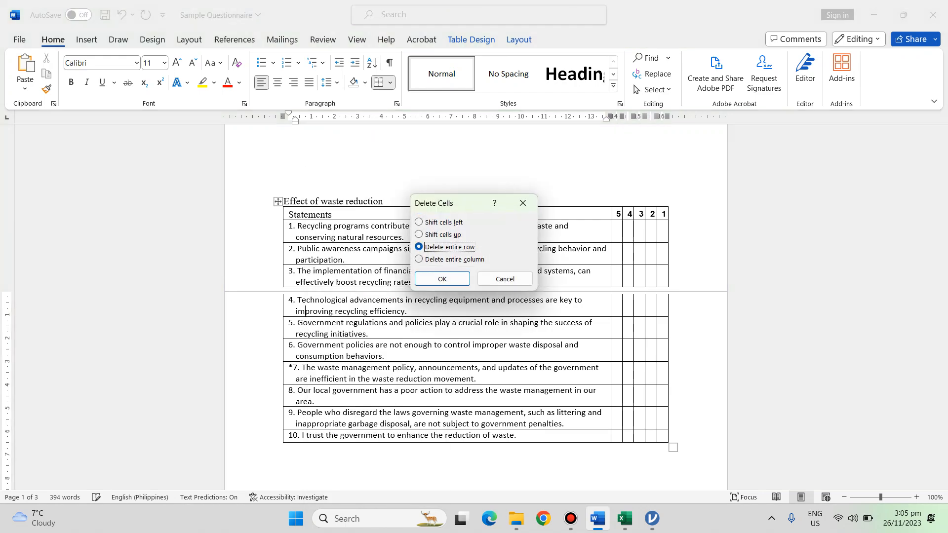
{"action": "key", "text": "Return"}
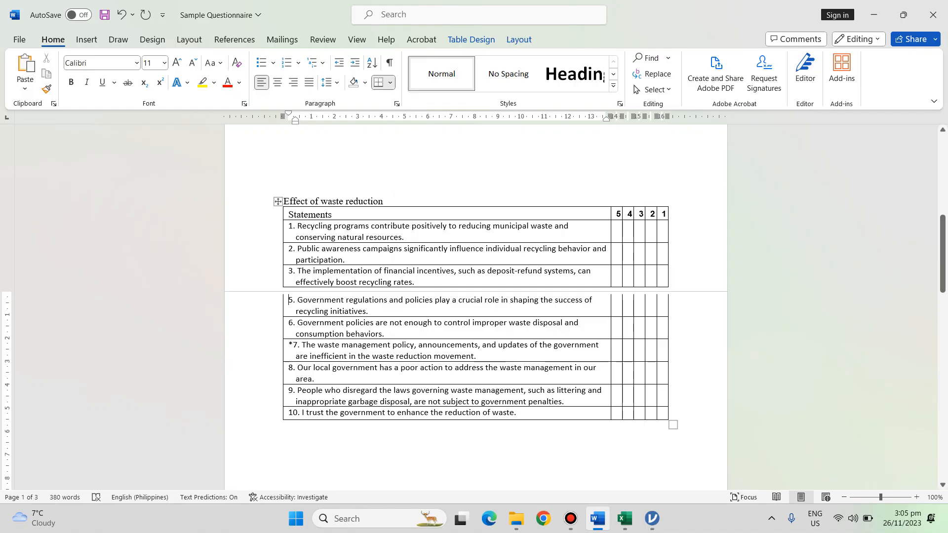
Delete the entire rows of statements 6 and 7 from the Effect of waste reduction table
{"action": "left_click_drag", "start_coordinate": [291, 326], "coordinate": [316, 351]}
{"action": "right_click", "coordinate": [315, 352]}
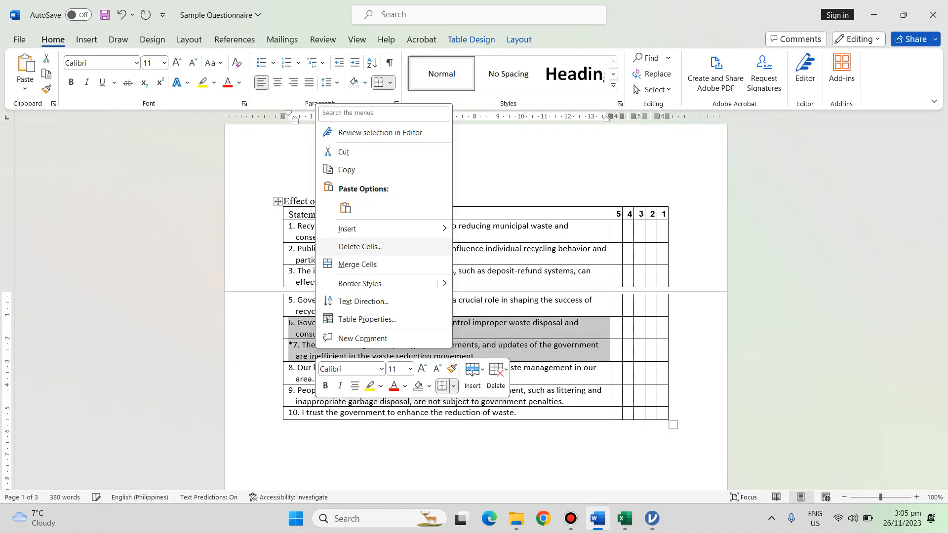
{"action": "left_click", "coordinate": [360, 246]}
{"action": "key", "text": "alt+r"}
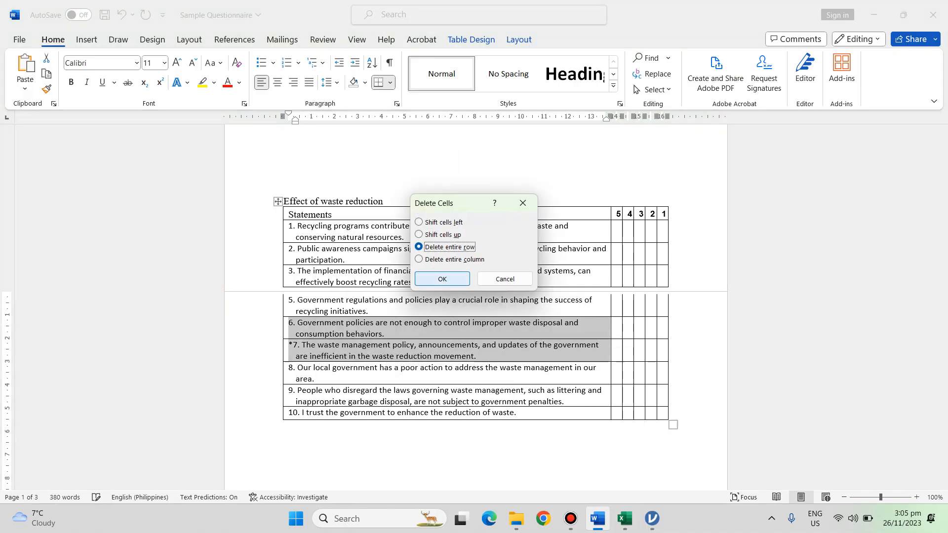
{"action": "key", "text": "Return"}
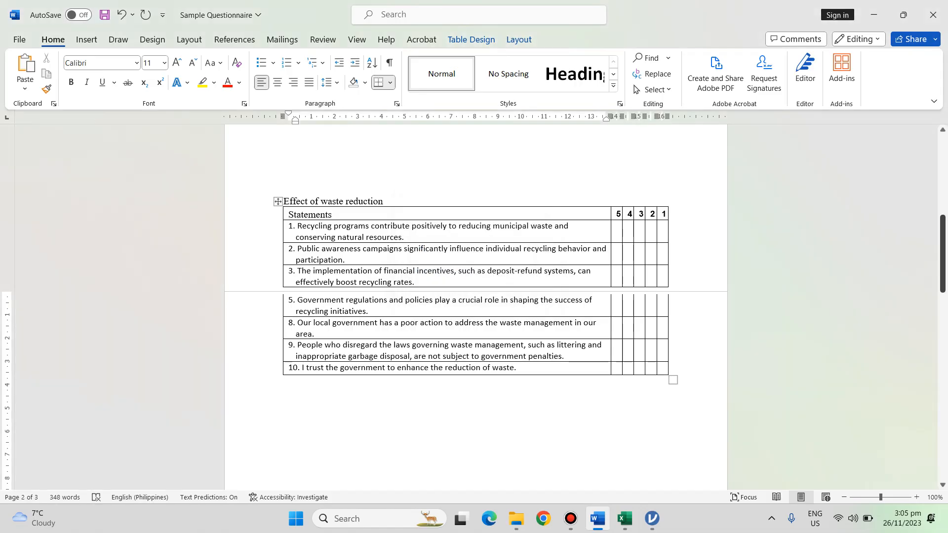
Delete the surplus blank lines above the Effect of waste reduction heading
{"action": "scroll", "coordinate": [475, 306], "scroll_direction": "up", "scroll_amount": 4}
{"action": "left_click_drag", "start_coordinate": [443, 268], "coordinate": [443, 215]}
{"action": "key", "text": "BackSpace"}
{"action": "key", "text": "Delete"}
{"action": "key", "text": "Delete"}
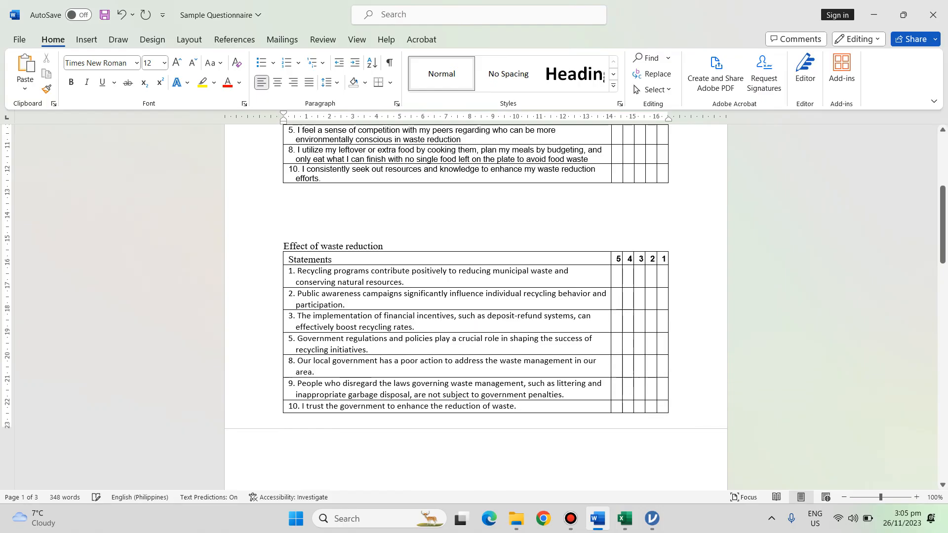
Switch to the Cronbach sheet of the Sample Data workbook in Excel
{"action": "left_click", "coordinate": [624, 518]}
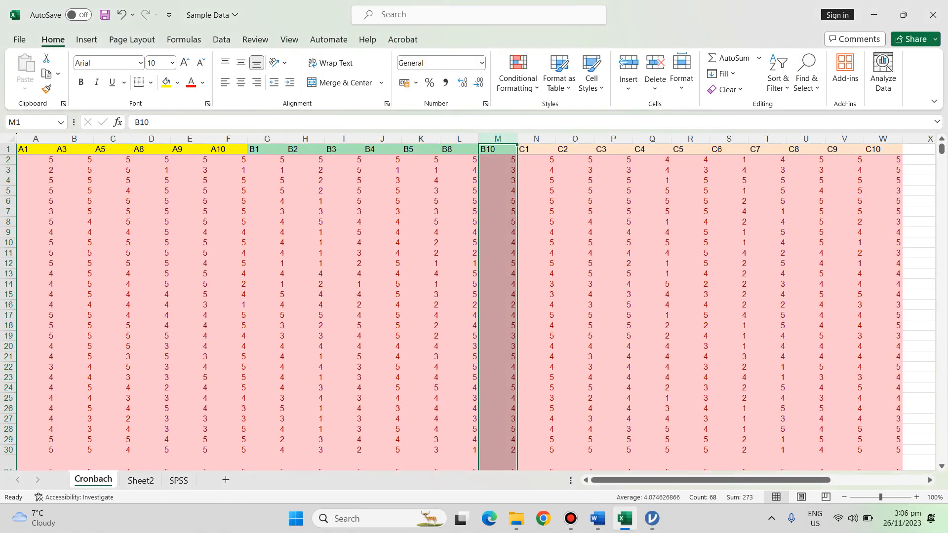
Delete the C4 item column from the Cronbach sheet
{"action": "left_click", "coordinate": [728, 326]}
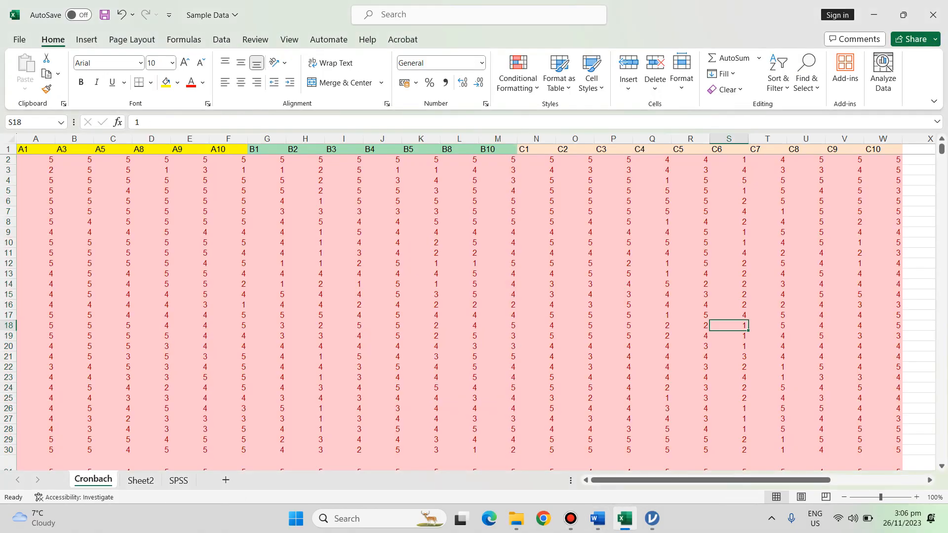
{"action": "right_click", "coordinate": [647, 139]}
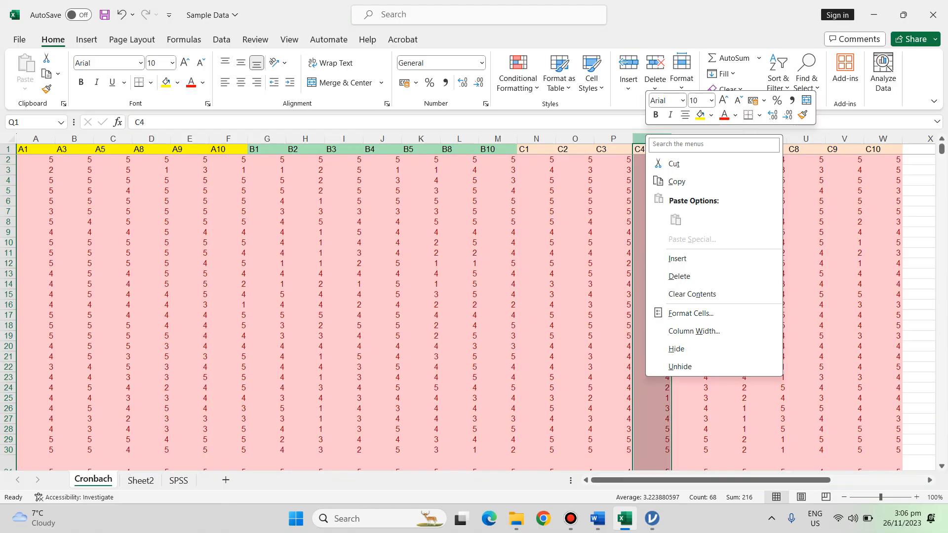
{"action": "left_click", "coordinate": [678, 276]}
{"action": "left_click", "coordinate": [690, 273]}
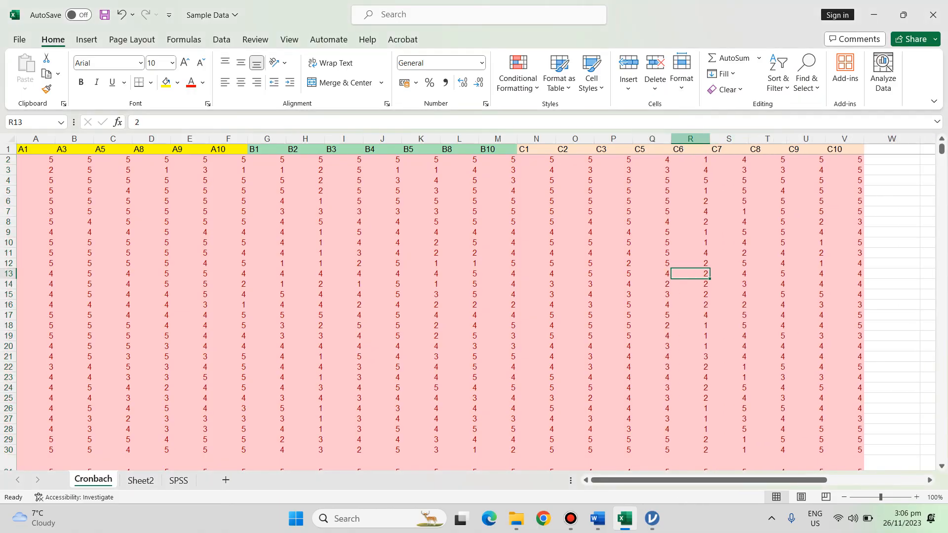
Delete the C6 and C7 item columns from the Cronbach sheet and save the workbook
{"action": "left_click_drag", "start_coordinate": [690, 139], "coordinate": [728, 139]}
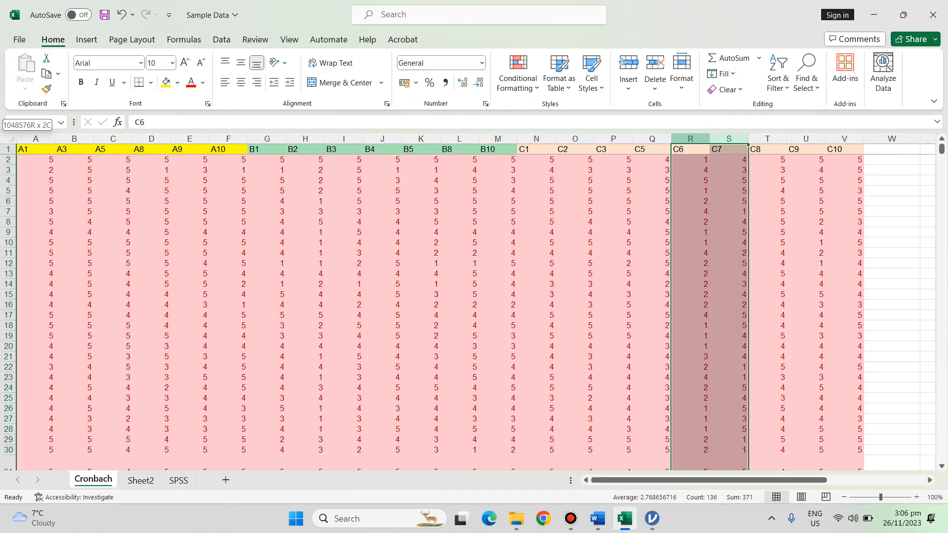
{"action": "right_click", "coordinate": [729, 140]}
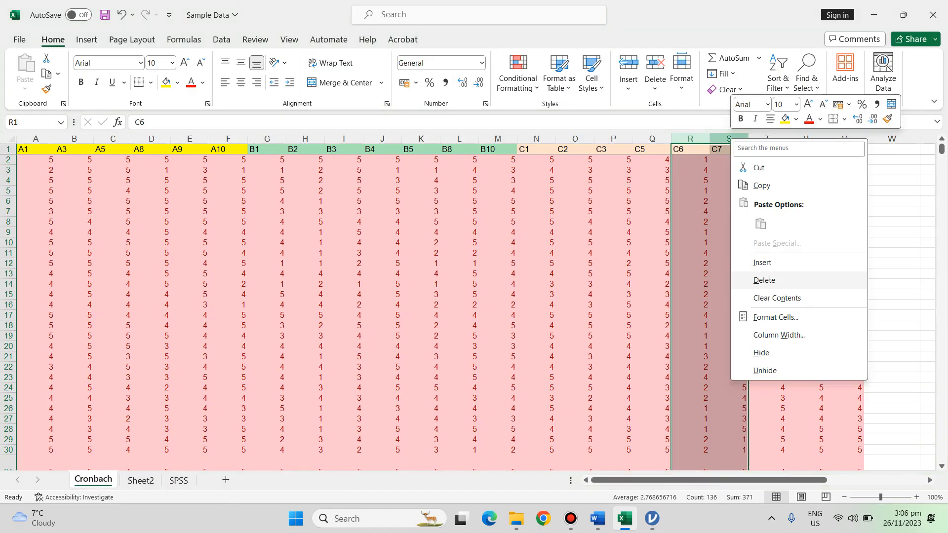
{"action": "left_click", "coordinate": [764, 280]}
{"action": "left_click", "coordinate": [767, 275]}
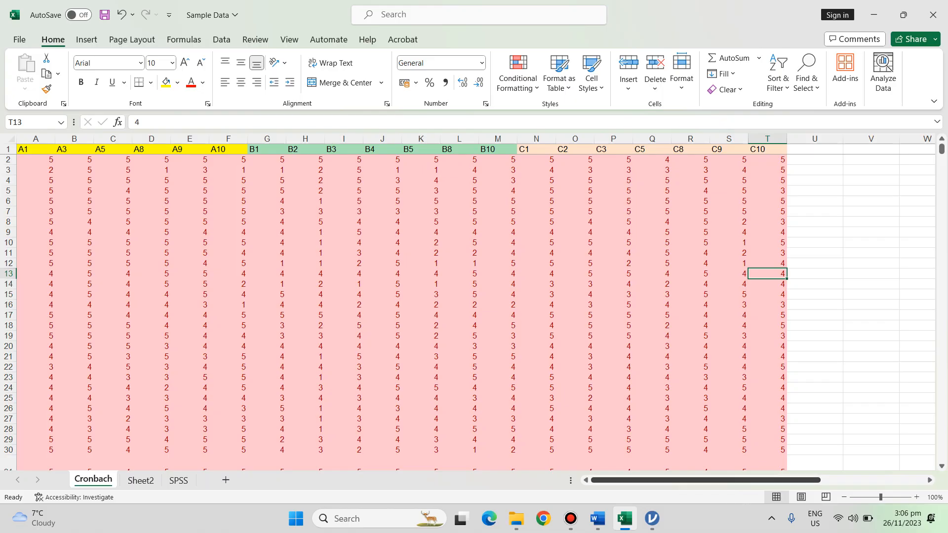
{"action": "left_click", "coordinate": [104, 14]}
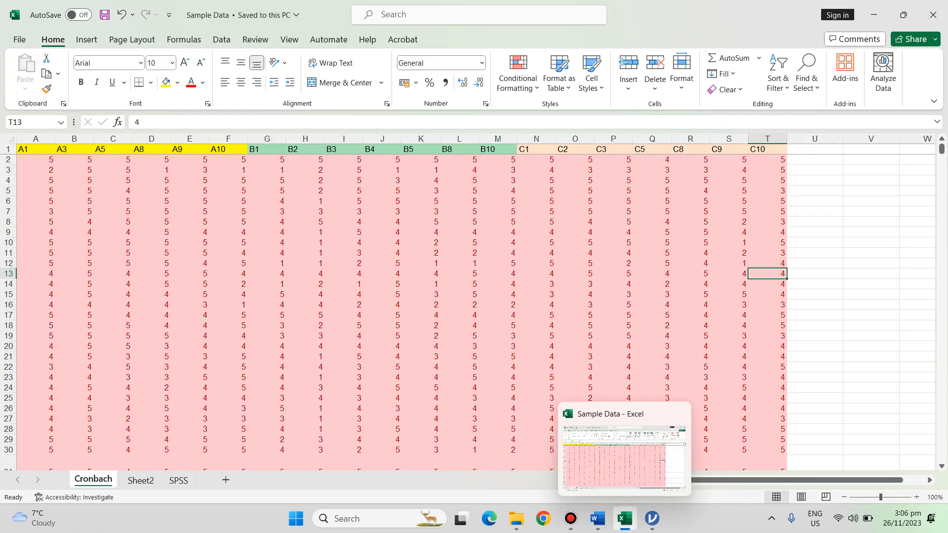
Switch to the Sample Questionnaire document in Word and delete the entire 2 and 1 rating columns from the Knowledge on waste reduction table
{"action": "left_click", "coordinate": [597, 518]}
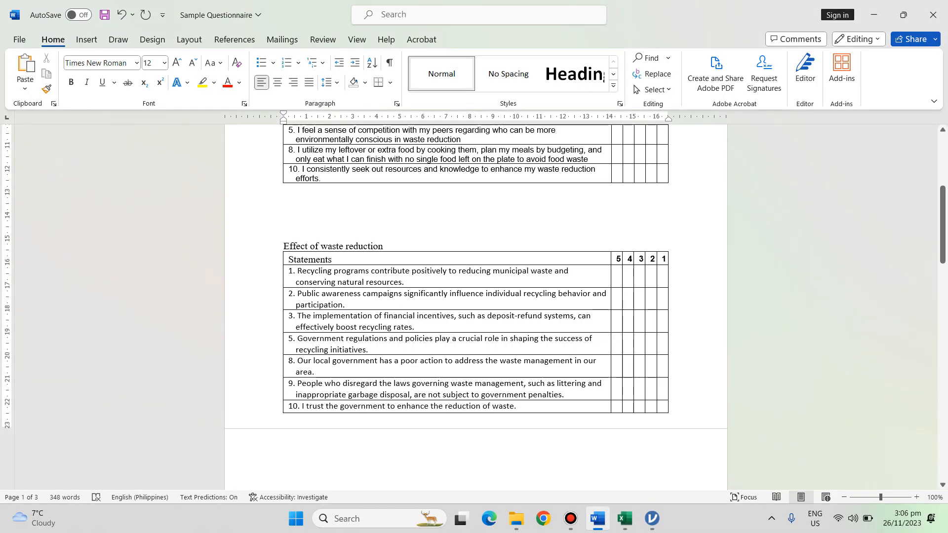
{"action": "left_click_drag", "start_coordinate": [942, 224], "coordinate": [942, 174]}
{"action": "left_click", "coordinate": [332, 149]}
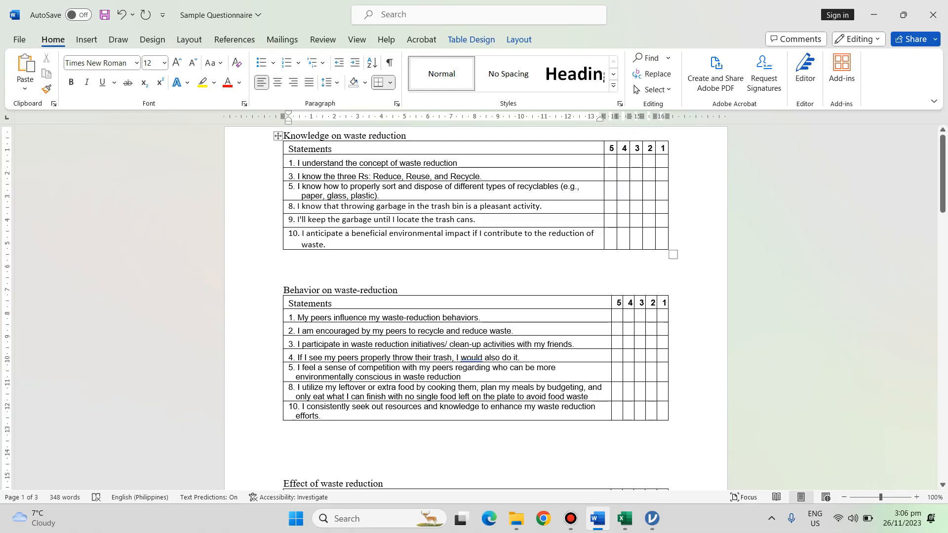
{"action": "left_click_drag", "start_coordinate": [649, 148], "coordinate": [662, 148]}
{"action": "right_click", "coordinate": [663, 148]}
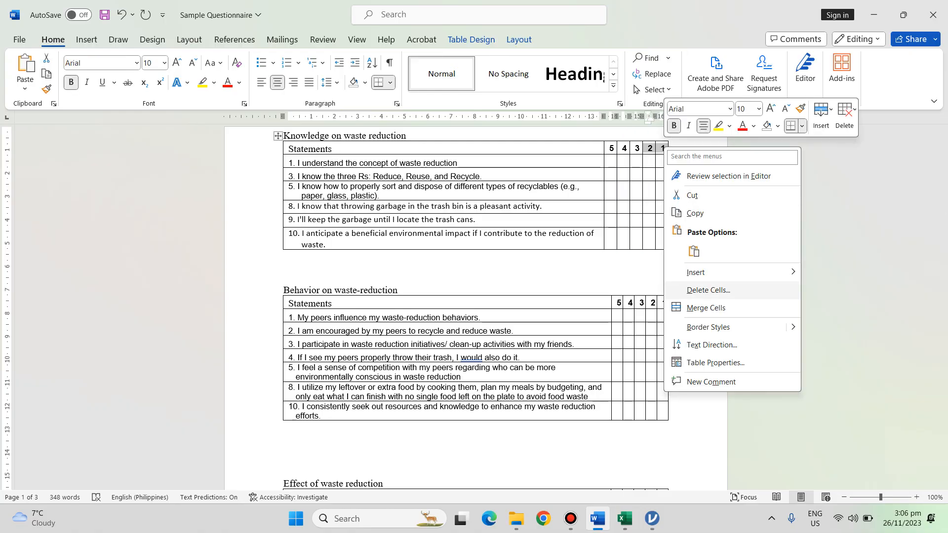
{"action": "left_click", "coordinate": [708, 290]}
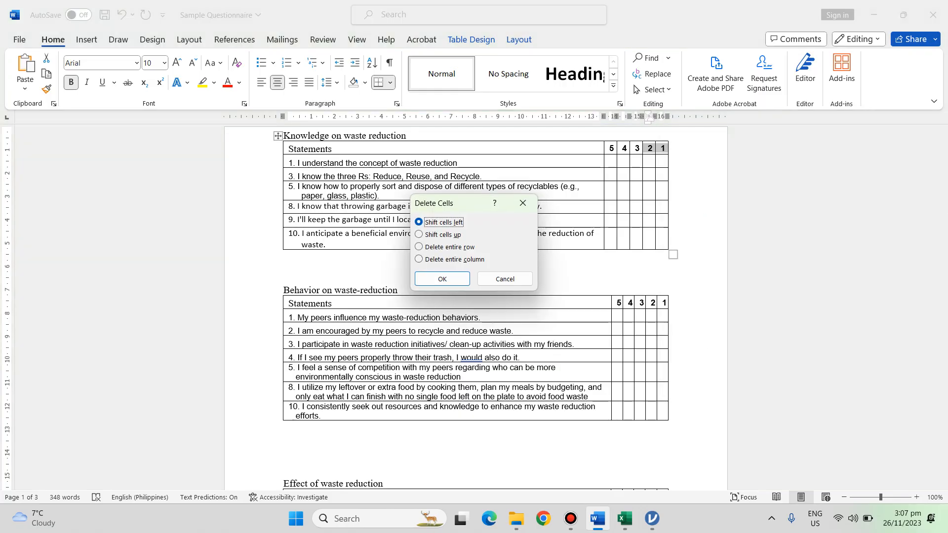
{"action": "key", "text": "alt+c"}
{"action": "key", "text": "Return"}
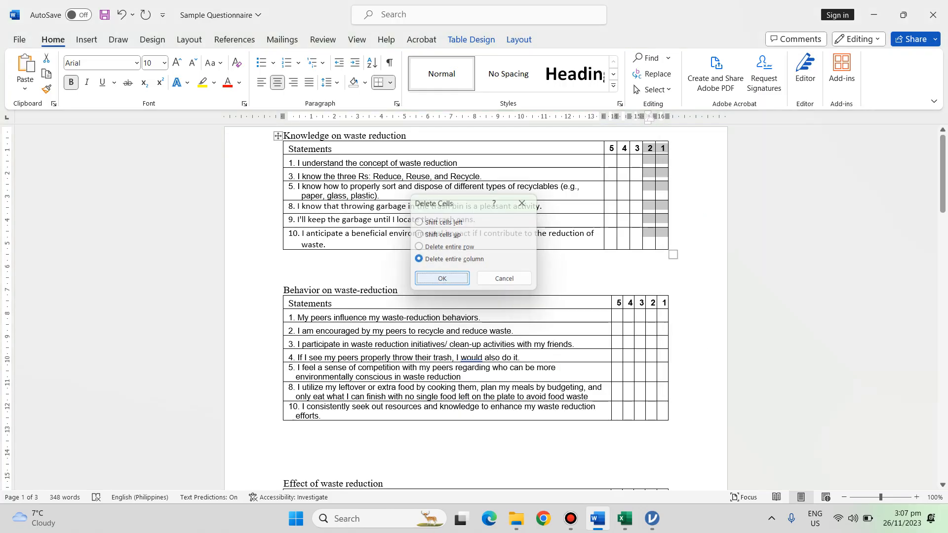
Replace the Knowledge table's 5, 4 and 3 column headings with Mean, Description and SD
{"action": "double_click", "coordinate": [611, 148]}
{"action": "type", "text": "Mean"}
{"action": "key", "text": "Tab"}
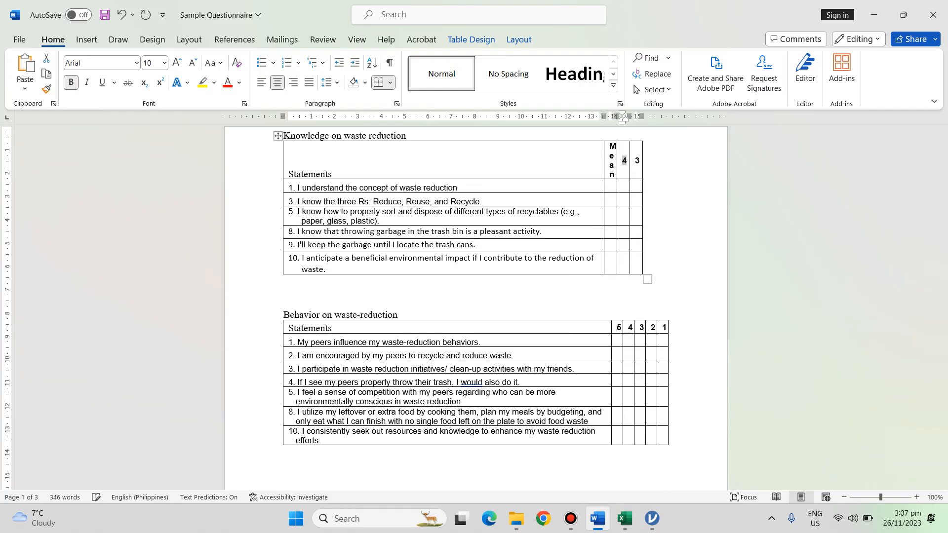
{"action": "type", "text": "Description"}
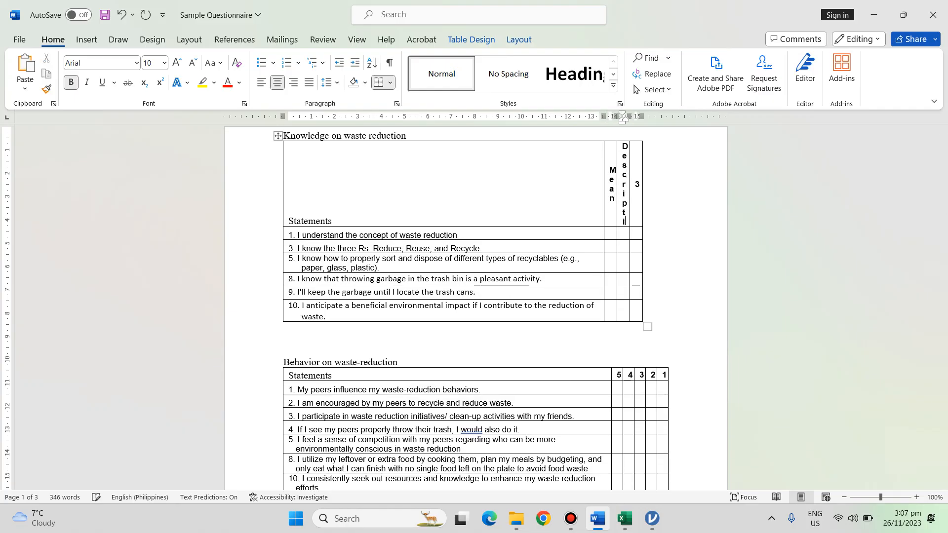
{"action": "key", "text": "Tab"}
{"action": "type", "text": "SD"}
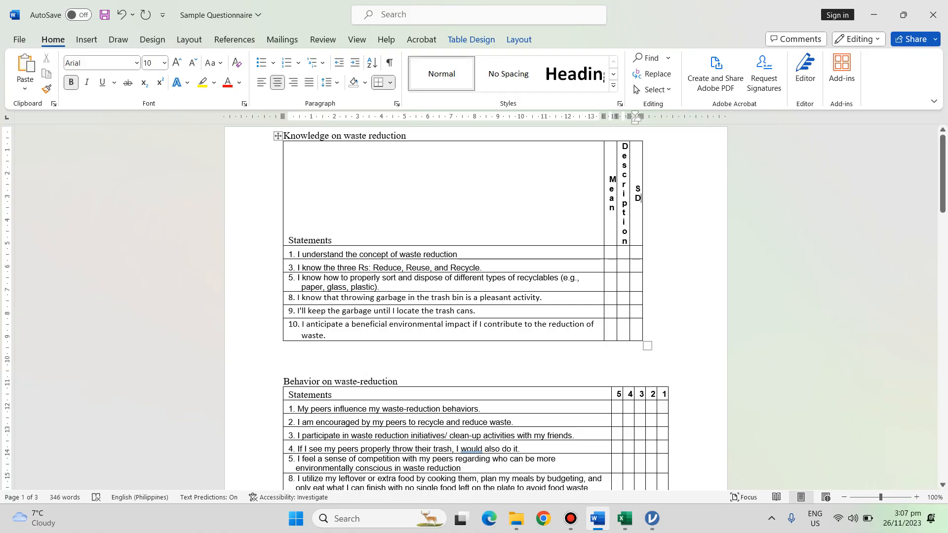
Narrow the Knowledge table's Statements column and widen the Mean, Description and SD columns so each heading fits on one line
{"action": "left_click_drag", "start_coordinate": [604, 284], "coordinate": [533, 283]}
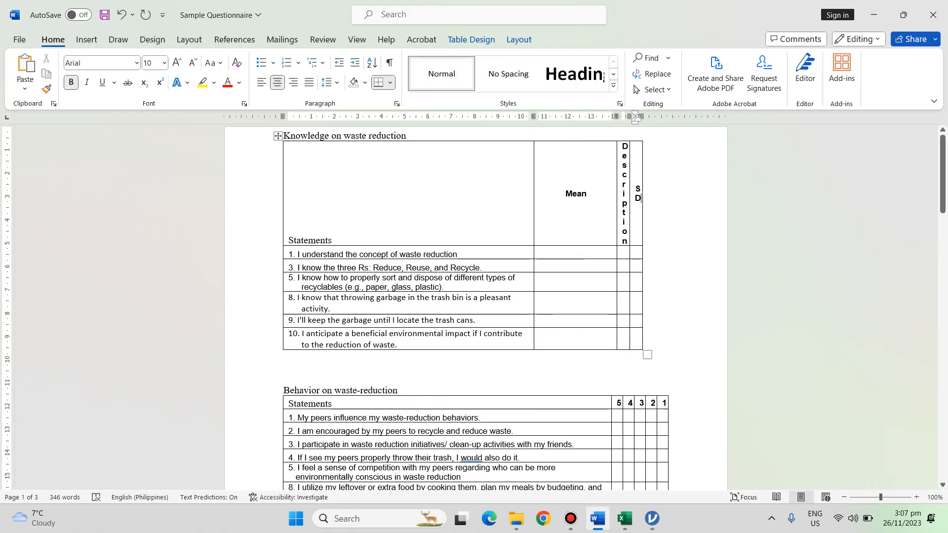
{"action": "left_click_drag", "start_coordinate": [617, 217], "coordinate": [575, 218]}
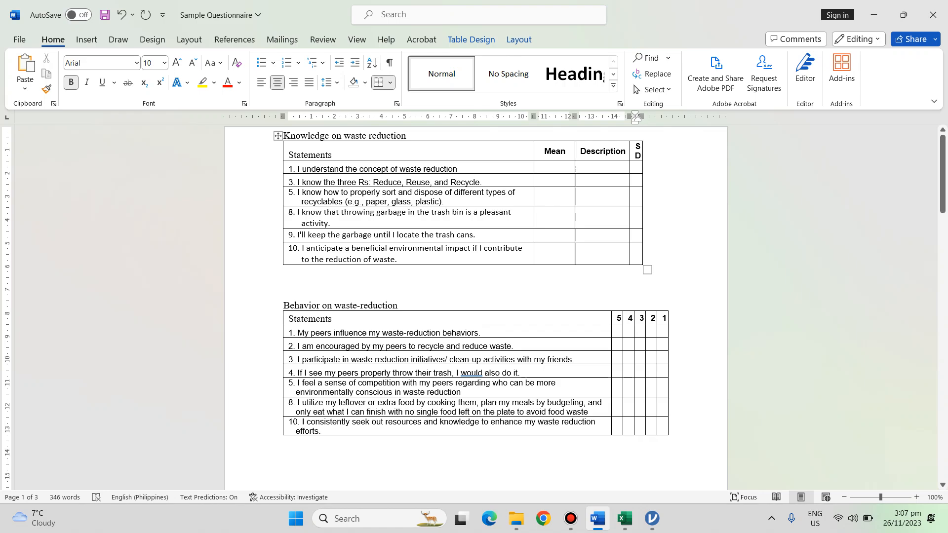
{"action": "left_click_drag", "start_coordinate": [636, 117], "coordinate": [658, 117]}
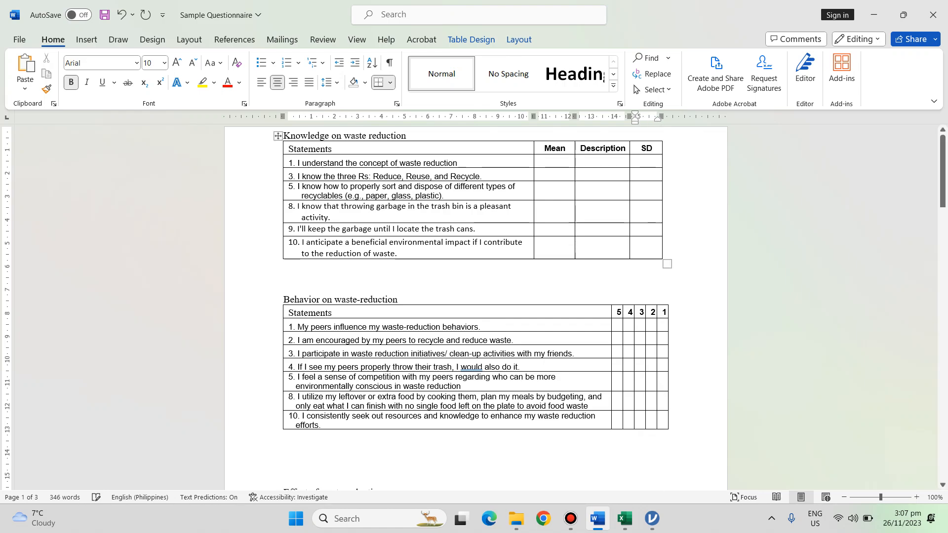
Delete the entire 2 and 1 rating columns from the Behavior on waste-reduction table
{"action": "left_click_drag", "start_coordinate": [651, 312], "coordinate": [663, 312]}
{"action": "right_click", "coordinate": [663, 311]}
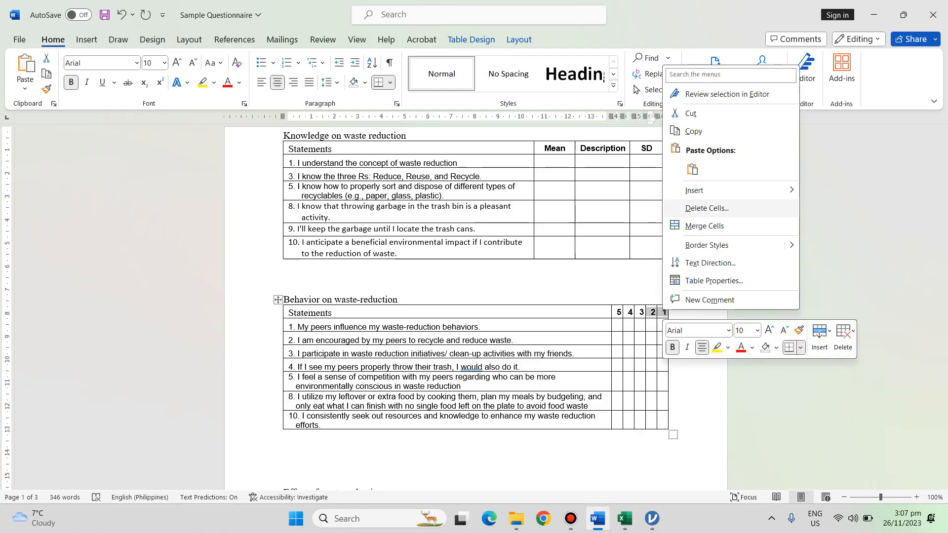
{"action": "left_click", "coordinate": [706, 208]}
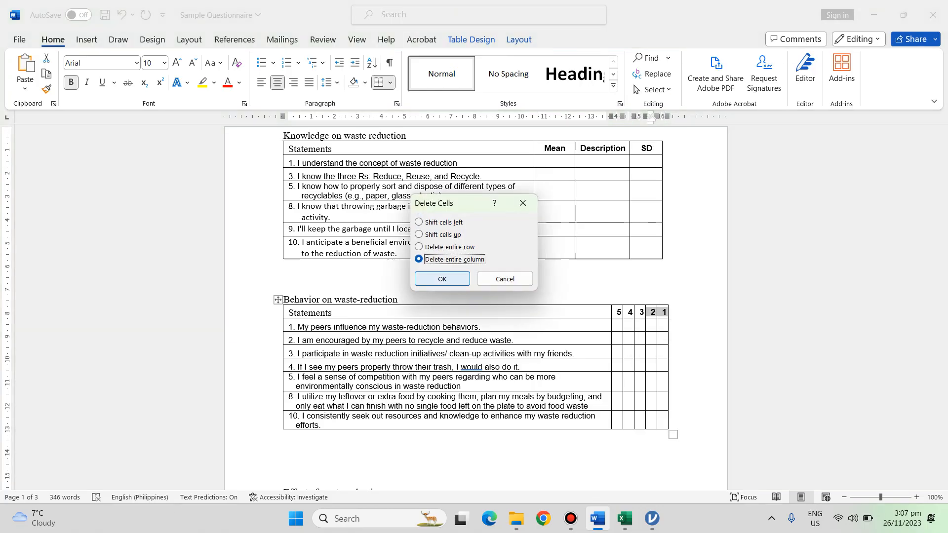
{"action": "key", "text": "Return"}
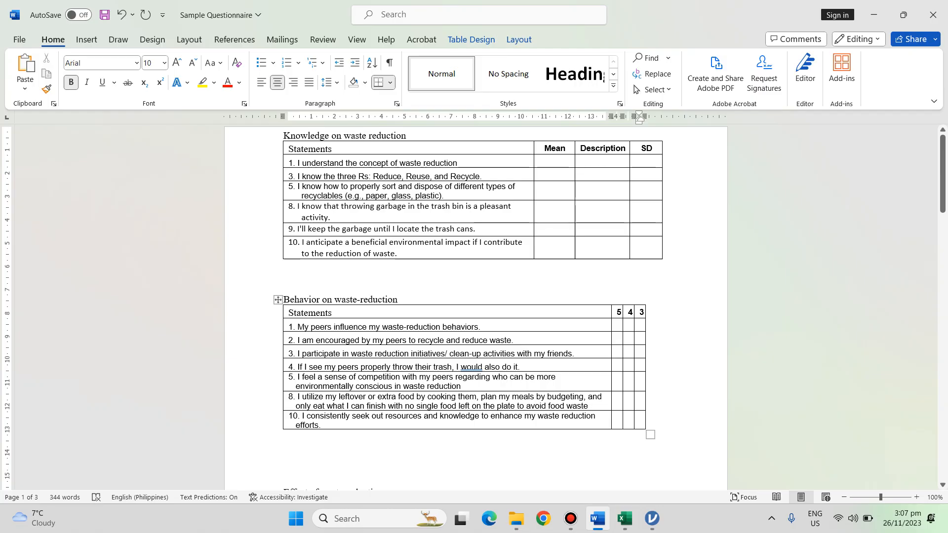
Copy the Mean, Description and SD headings from the Knowledge table over the Behavior table's 5, 4 and 3 headings
{"action": "left_click_drag", "start_coordinate": [665, 148], "coordinate": [651, 149]}
{"action": "key", "text": "ctrl+c"}
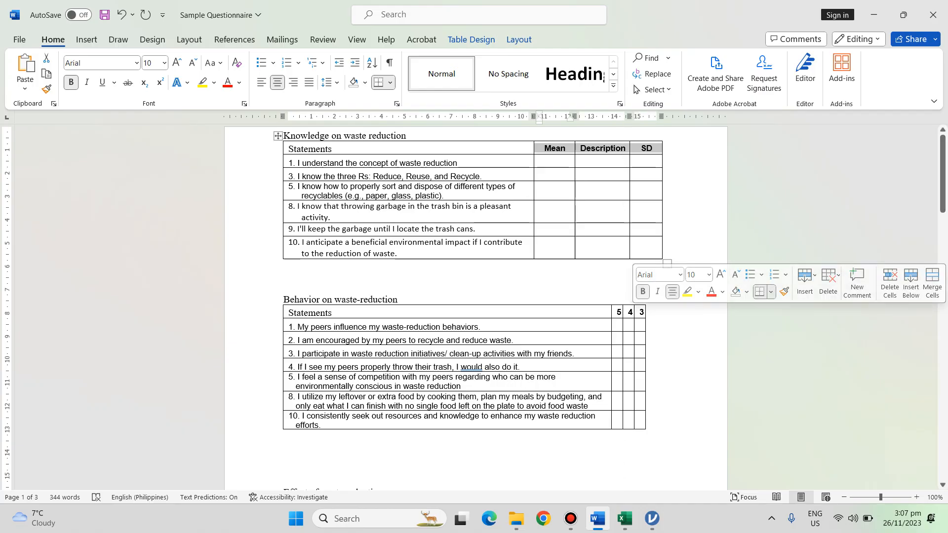
{"action": "left_click_drag", "start_coordinate": [617, 312], "coordinate": [642, 313]}
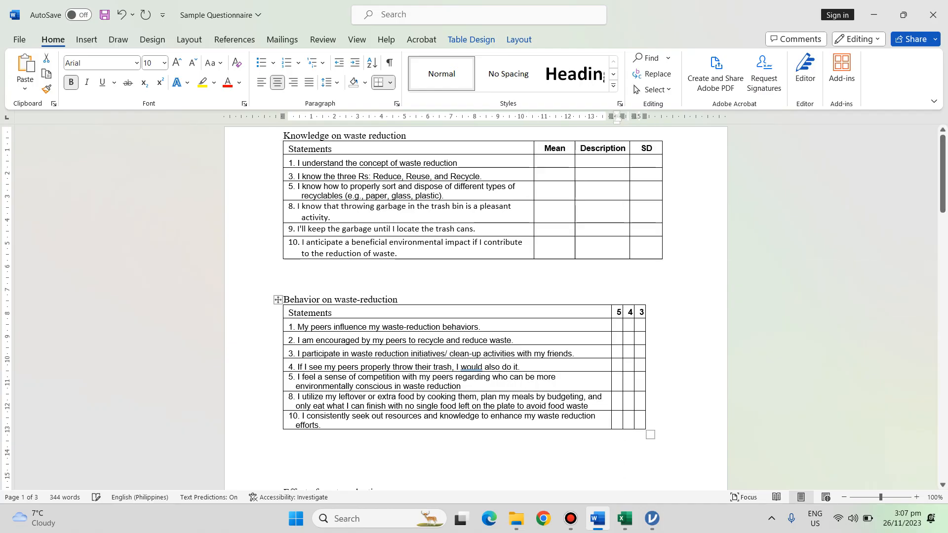
{"action": "key", "text": "ctrl+v"}
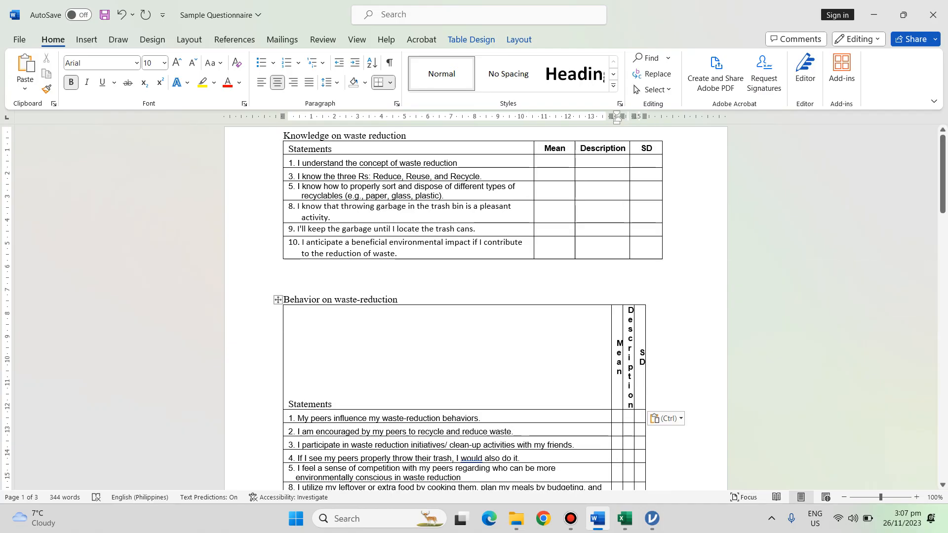
Resize the Behavior table's columns so Mean, Description and SD each fit on one line, matching the Knowledge table's width
{"action": "left_click_drag", "start_coordinate": [617, 117], "coordinate": [539, 118]}
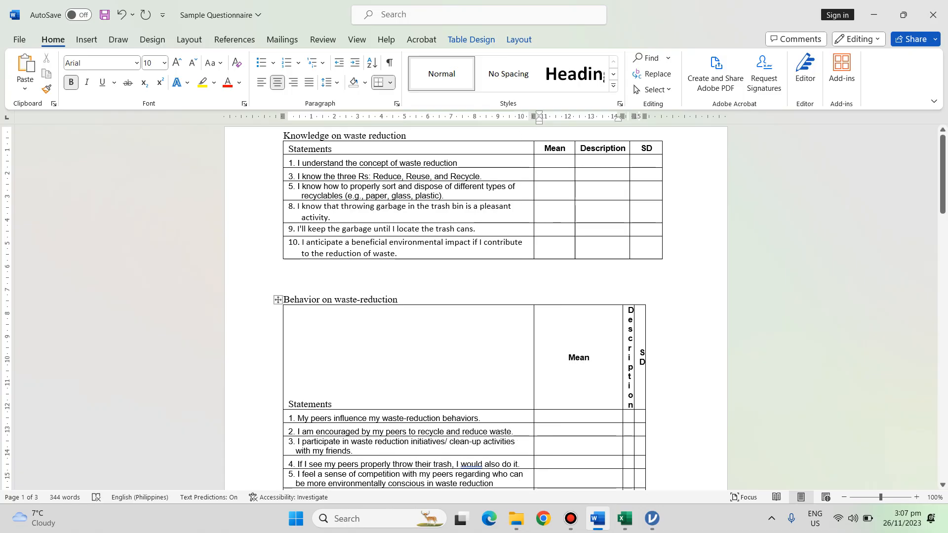
{"action": "left_click_drag", "start_coordinate": [623, 353], "coordinate": [575, 351]}
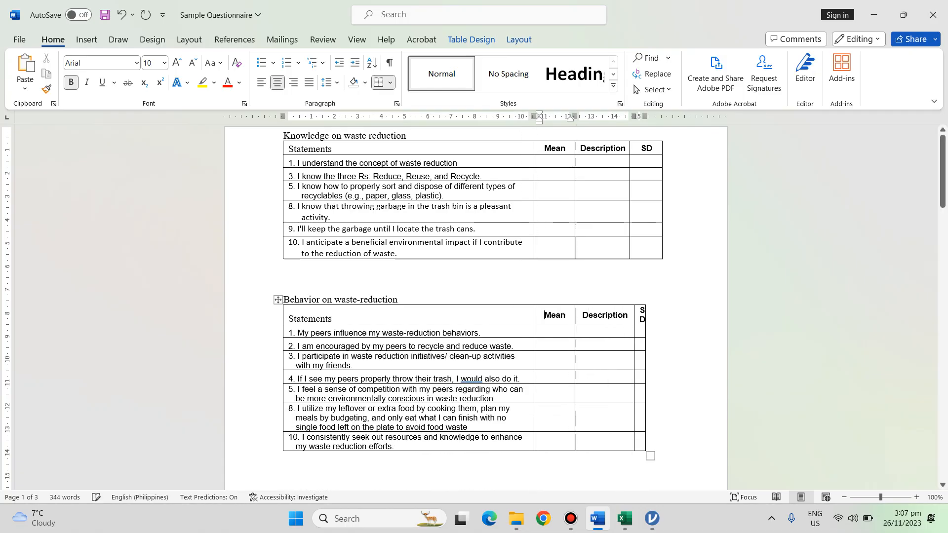
{"action": "left_click_drag", "start_coordinate": [645, 351], "coordinate": [662, 350]}
Delete the entire 2 and 1 rating columns from the Effect of waste reduction table
{"action": "left_click_drag", "start_coordinate": [942, 177], "coordinate": [943, 232]}
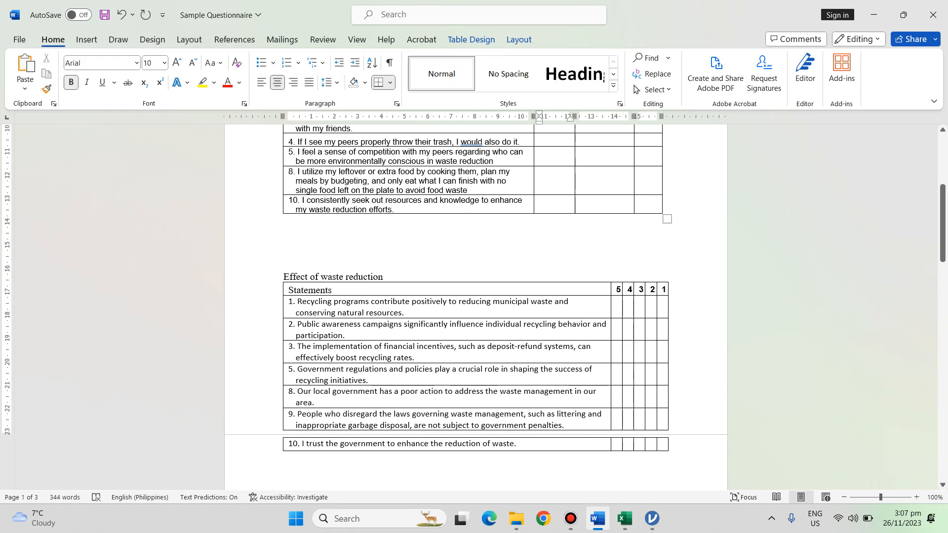
{"action": "left_click_drag", "start_coordinate": [652, 290], "coordinate": [662, 290]}
{"action": "right_click", "coordinate": [661, 291]}
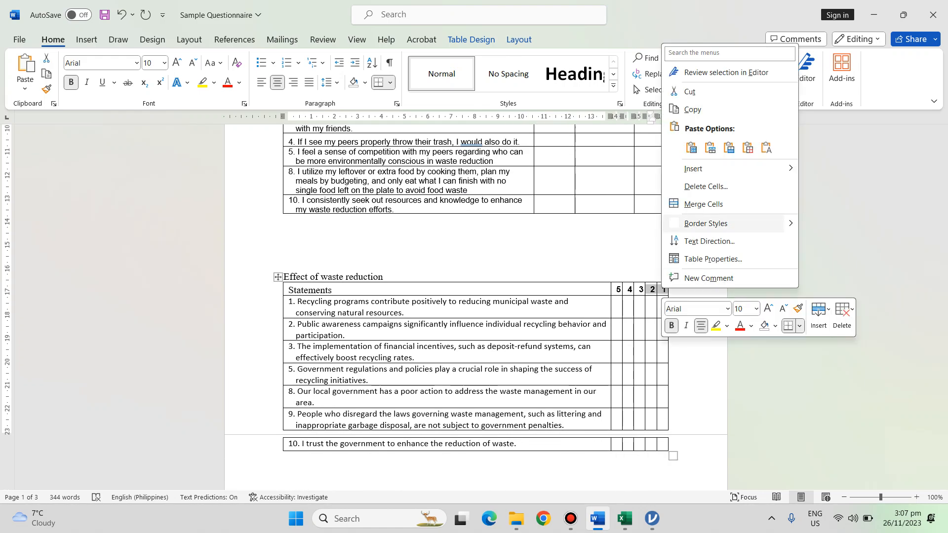
{"action": "left_click", "coordinate": [705, 186]}
{"action": "left_click", "coordinate": [418, 258]}
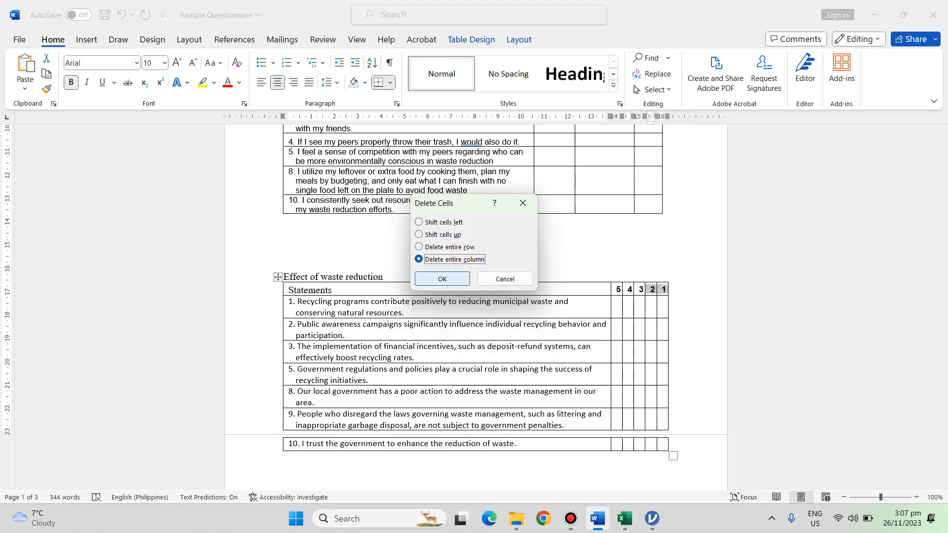
{"action": "key", "text": "Return"}
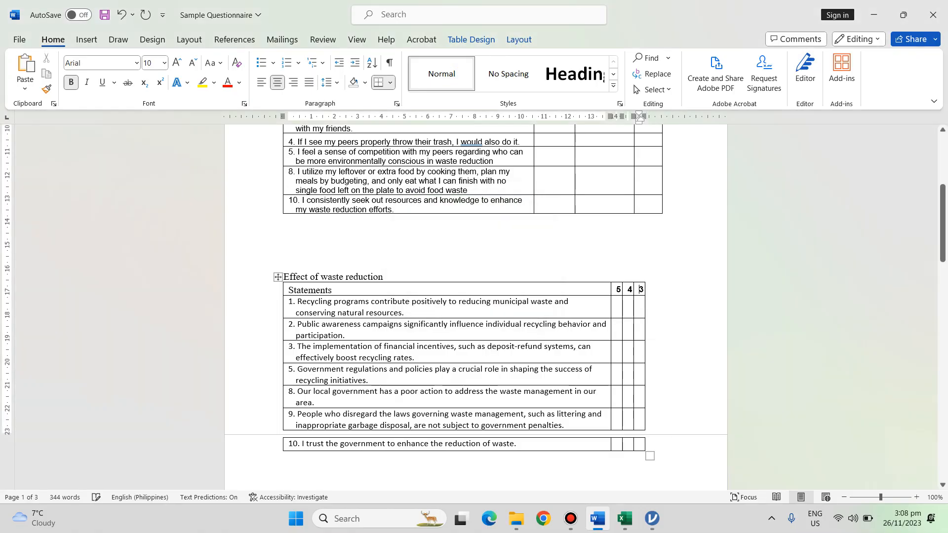
Copy the Mean, Description and SD headings from the Behavior table over the Effect table's 5, 4 and 3 headings
{"action": "scroll", "coordinate": [474, 296], "scroll_direction": "up", "scroll_amount": 4}
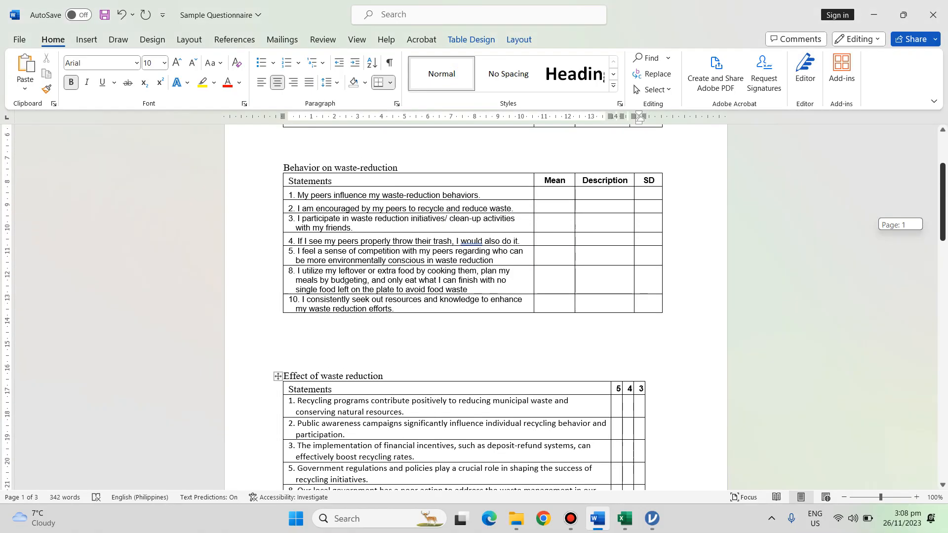
{"action": "left_click_drag", "start_coordinate": [545, 181], "coordinate": [649, 181]}
{"action": "key", "text": "ctrl+c"}
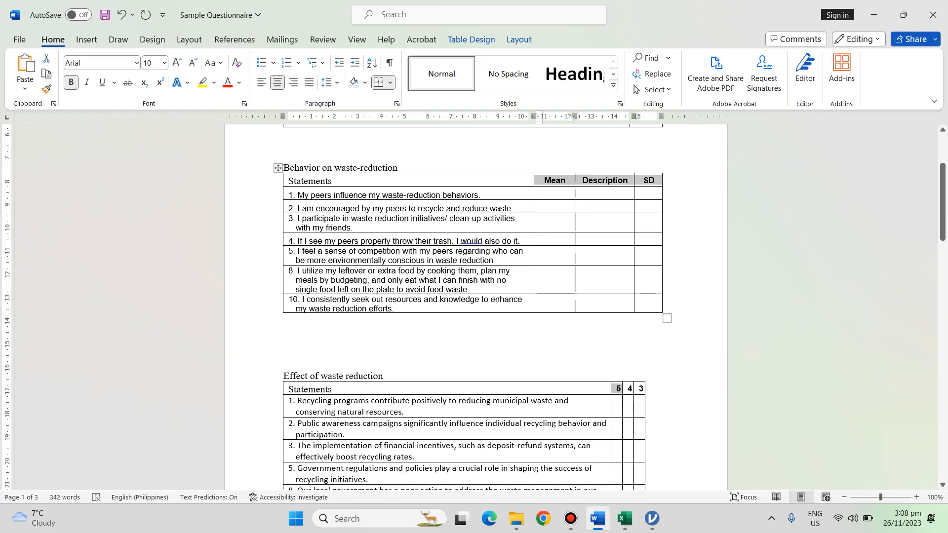
{"action": "left_click", "coordinate": [613, 388]}
{"action": "left_click", "coordinate": [620, 389]}
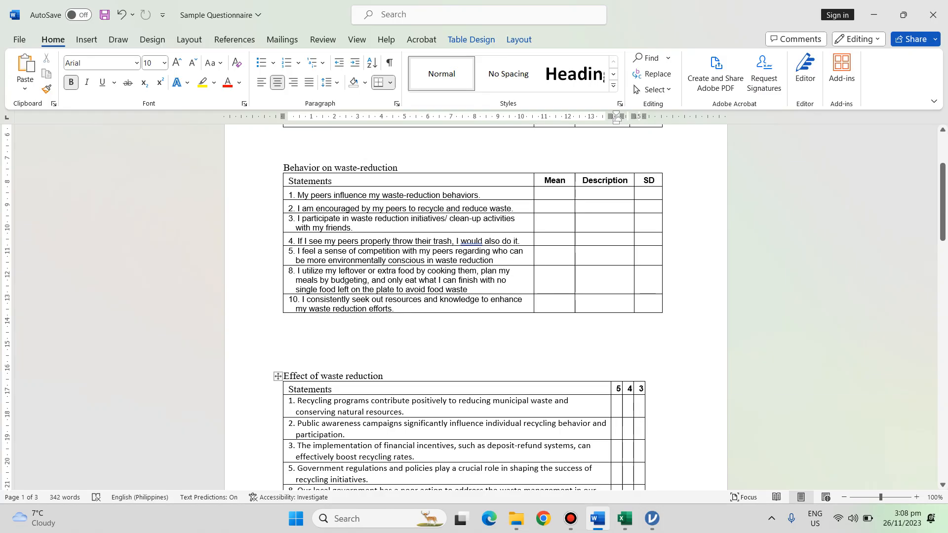
{"action": "key", "text": "ctrl+v"}
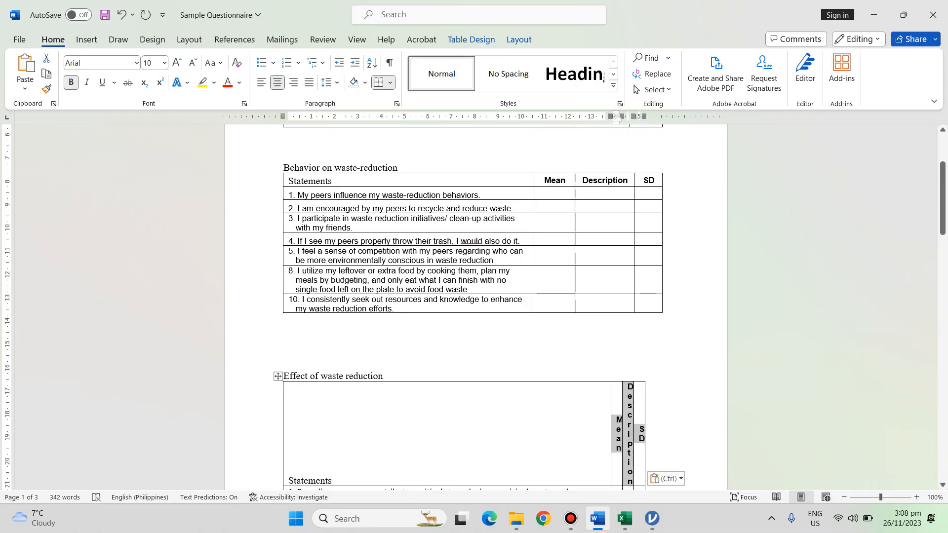
{"action": "left_click", "coordinate": [613, 450]}
{"action": "left_click", "coordinate": [595, 442]}
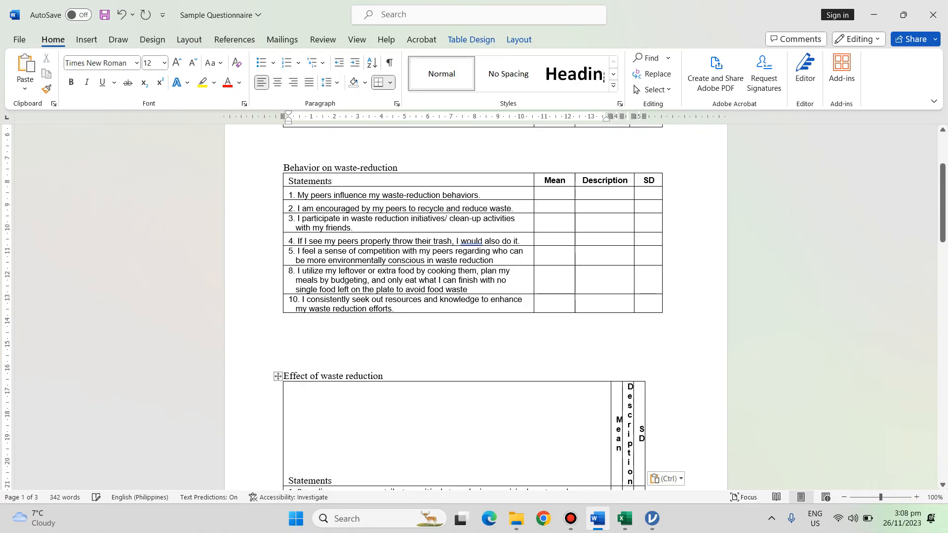
Resize the Effect of waste reduction table's columns so Mean, Description and SD fit on one line, matching the Behavior table's width
{"action": "left_click_drag", "start_coordinate": [612, 442], "coordinate": [533, 434]}
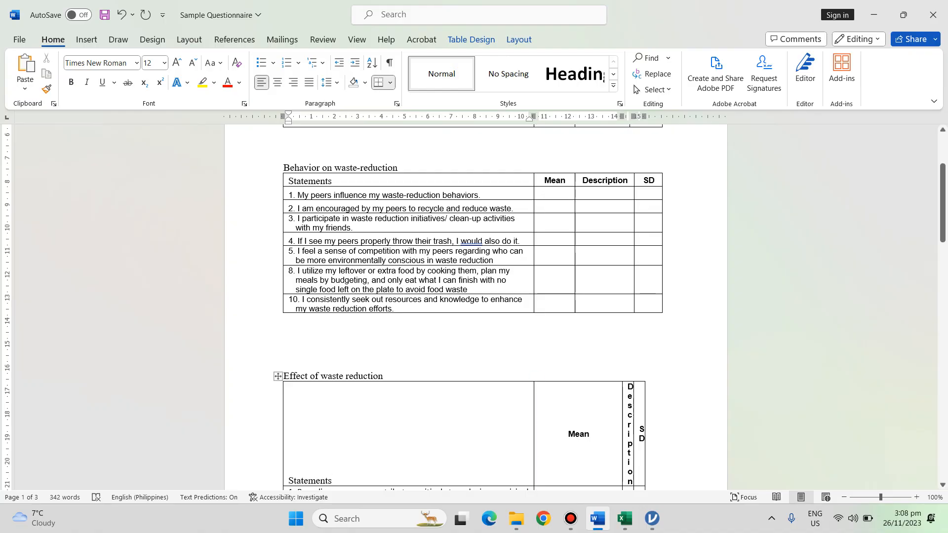
{"action": "left_click_drag", "start_coordinate": [623, 440], "coordinate": [581, 435]}
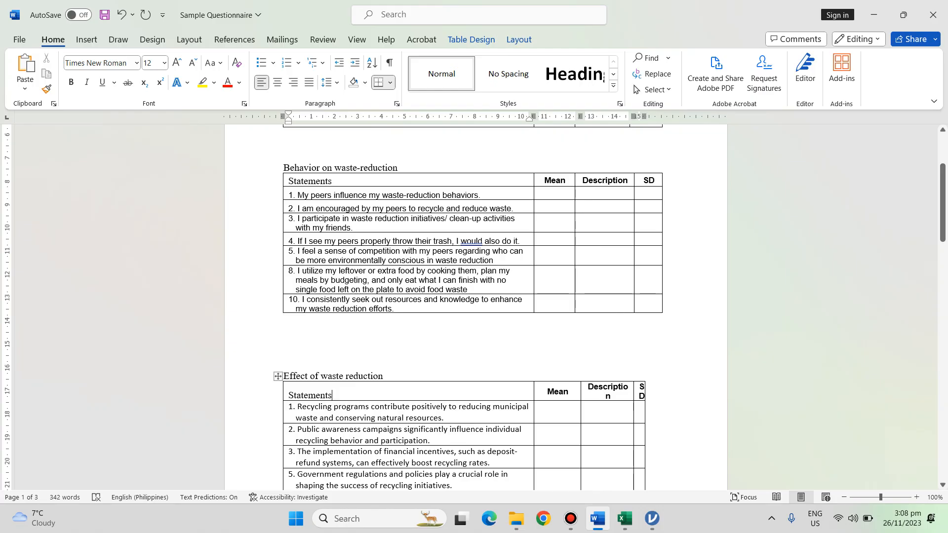
{"action": "left_click_drag", "start_coordinate": [581, 434], "coordinate": [575, 434]}
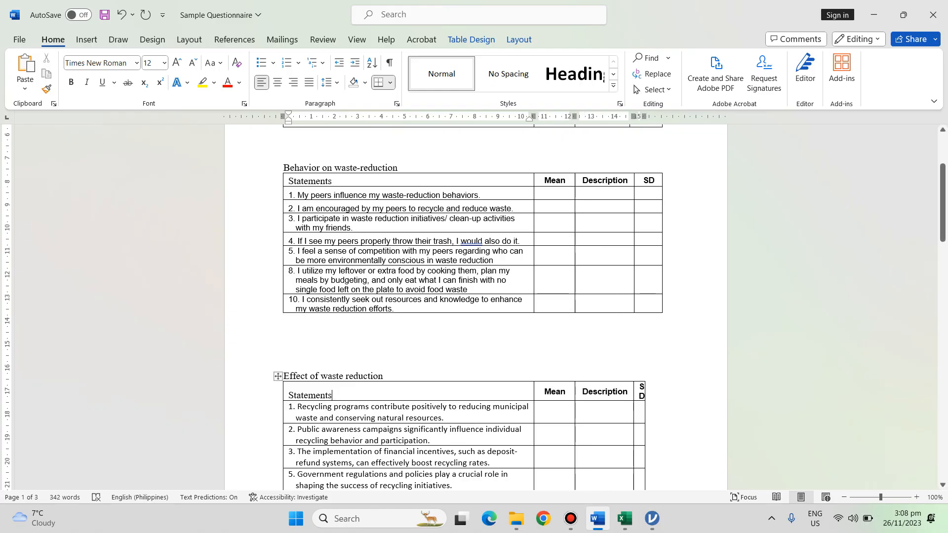
{"action": "left_click_drag", "start_coordinate": [645, 434], "coordinate": [662, 435]}
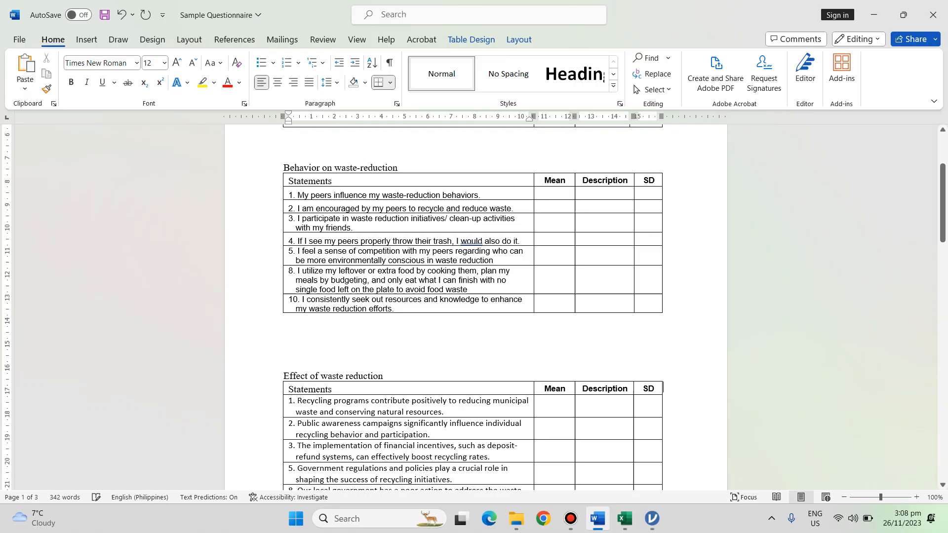
Add an empty row at the end of the Knowledge on waste reduction table
{"action": "left_click_drag", "start_coordinate": [942, 203], "coordinate": [943, 175]}
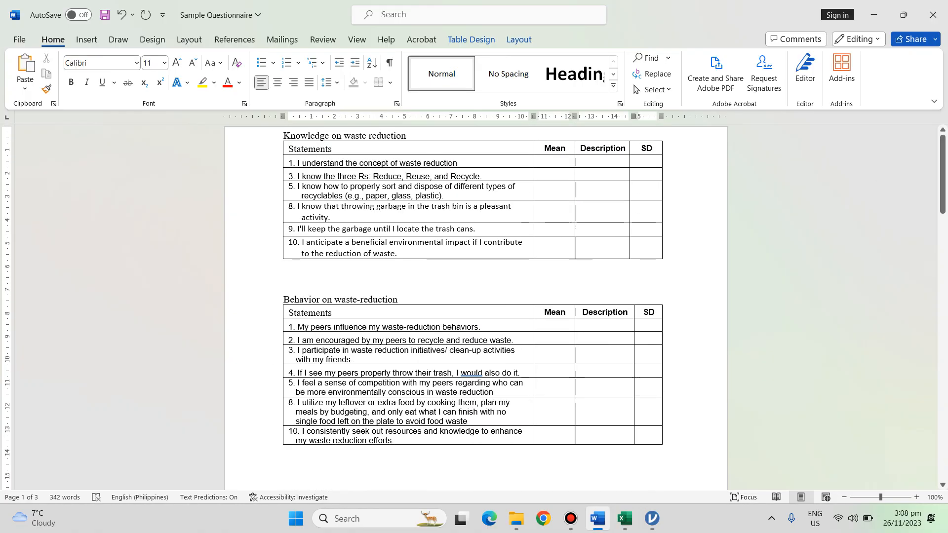
{"action": "left_click", "coordinate": [646, 254]}
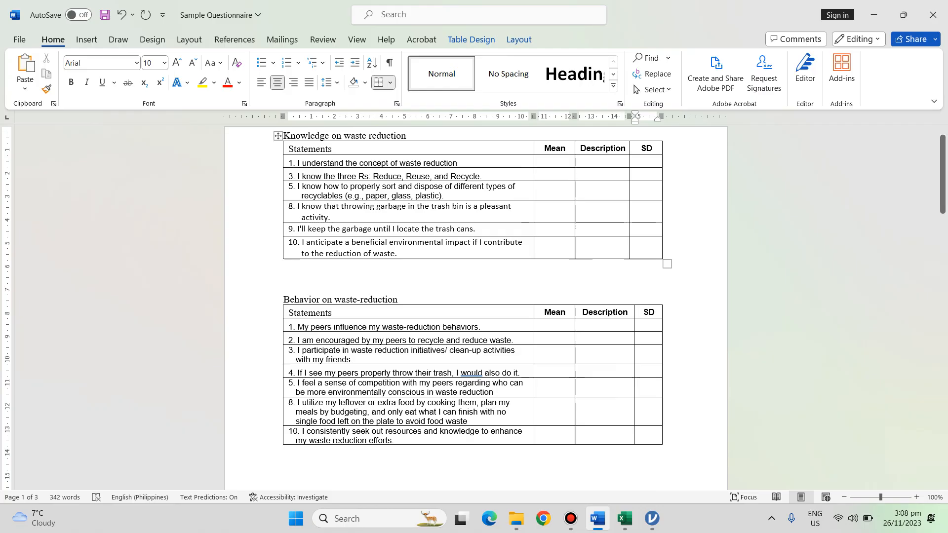
{"action": "key", "text": "Tab"}
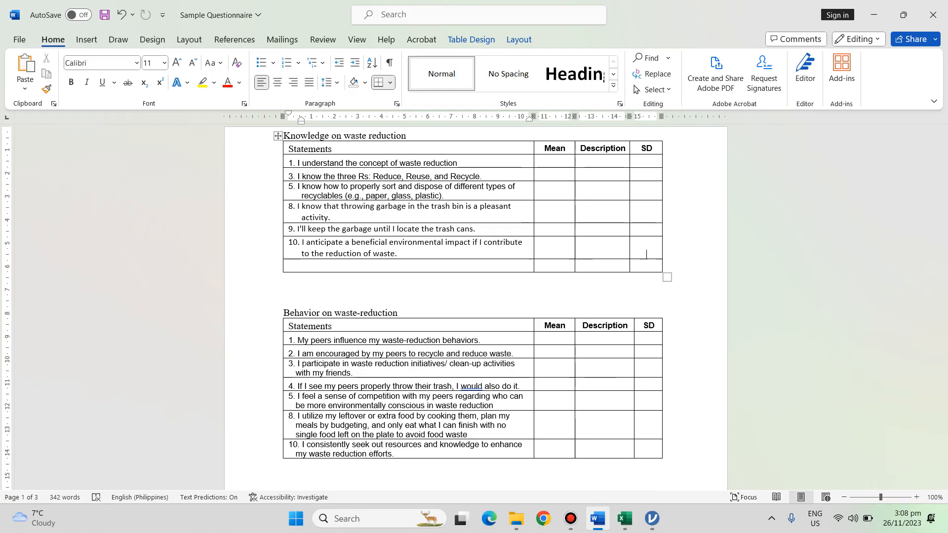
{"action": "right_click", "coordinate": [648, 254]}
{"action": "mouse_move", "coordinate": [682, 364]}
{"action": "key", "text": "Right"}
{"action": "key", "text": "Down"}
{"action": "key", "text": "Down"}
{"action": "key", "text": "Down"}
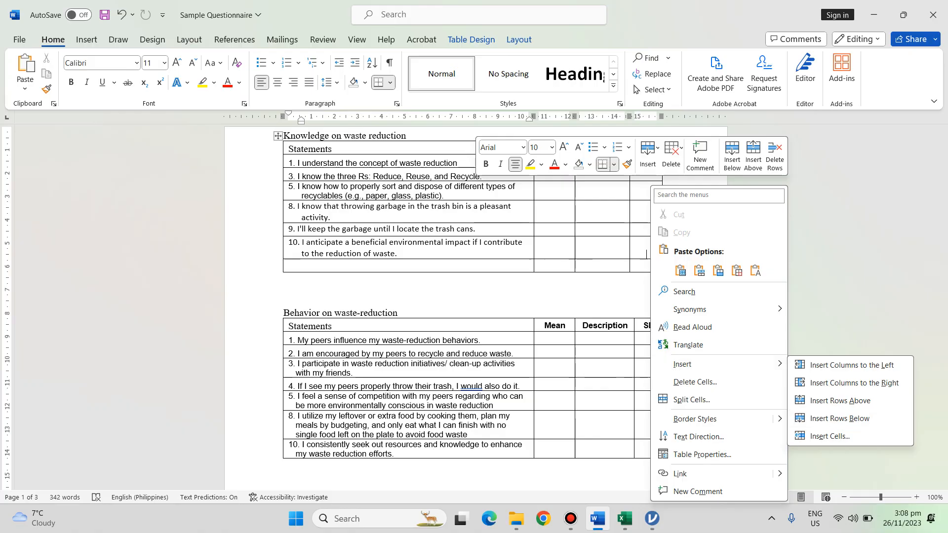
{"action": "key", "text": "Escape"}
{"action": "key", "text": "Escape"}
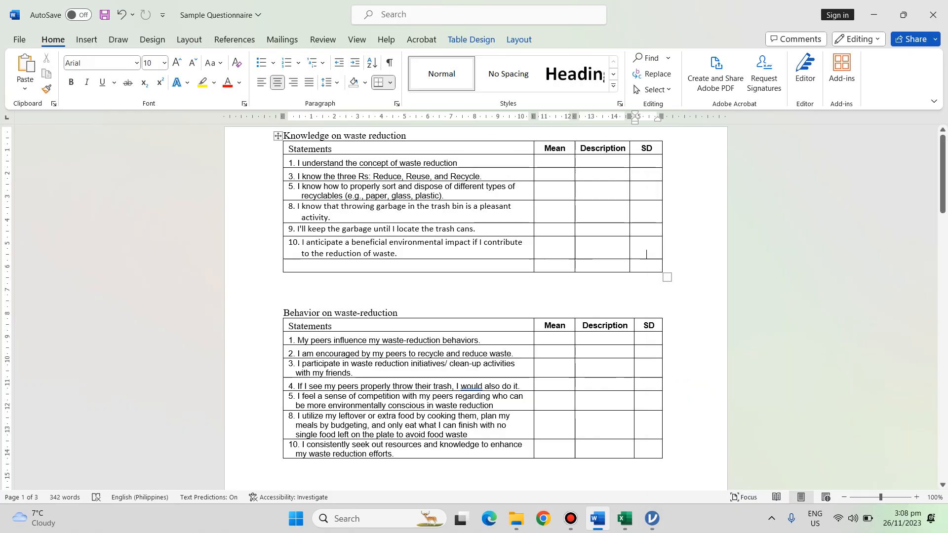
Label the Knowledge table's empty last row "Grand Mean" in the Statements column
{"action": "left_click", "coordinate": [364, 253]}
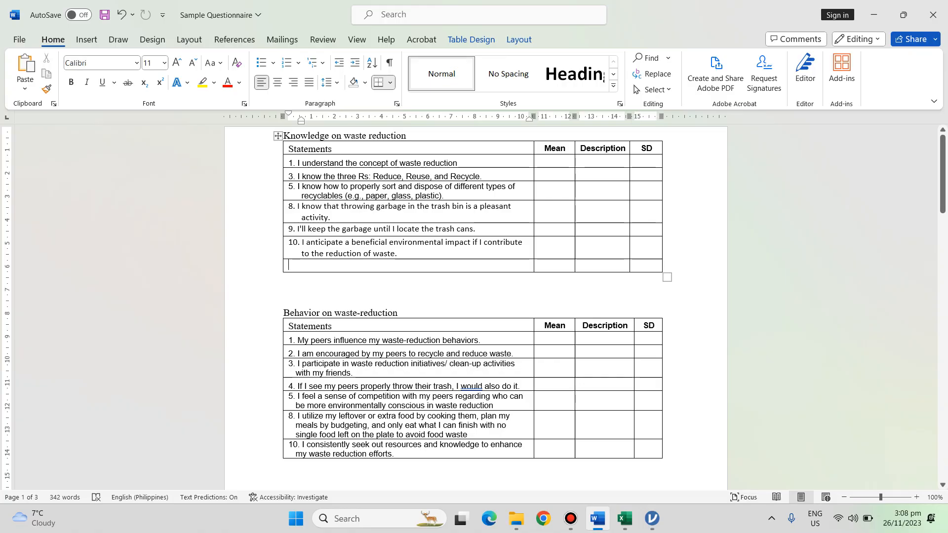
{"action": "type", "text": "Grand Mean"}
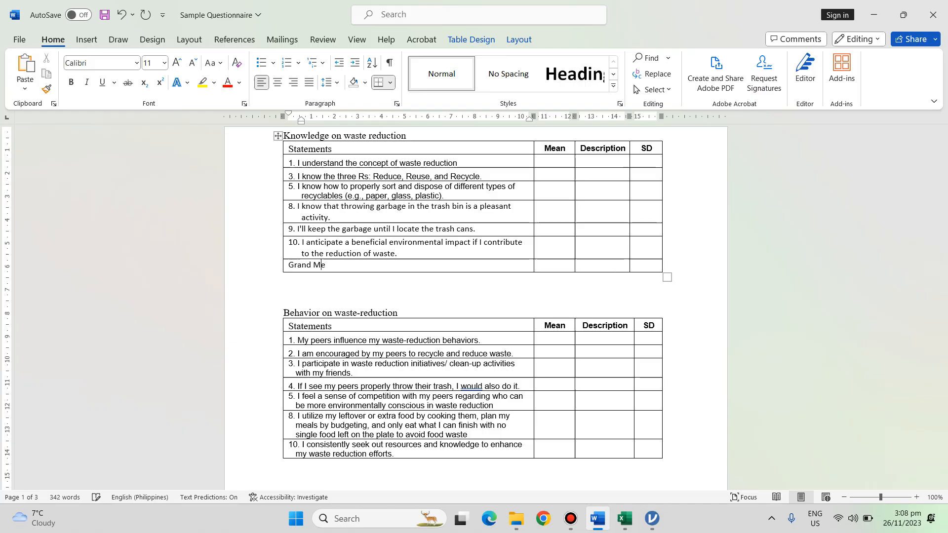
Add a final row labelled "Grand Mean" to the Behavior on waste-reduction table
{"action": "left_click_drag", "start_coordinate": [942, 169], "coordinate": [942, 201]}
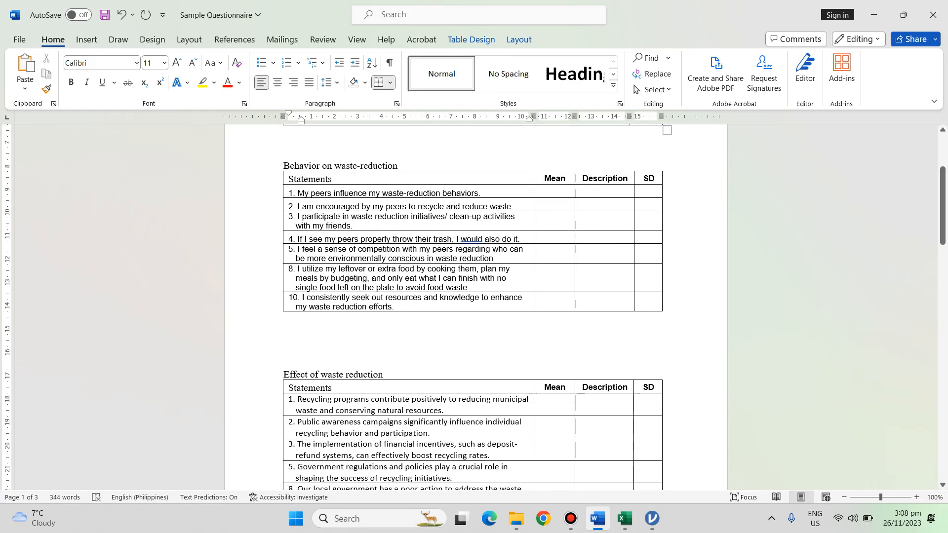
{"action": "left_click", "coordinate": [648, 306]}
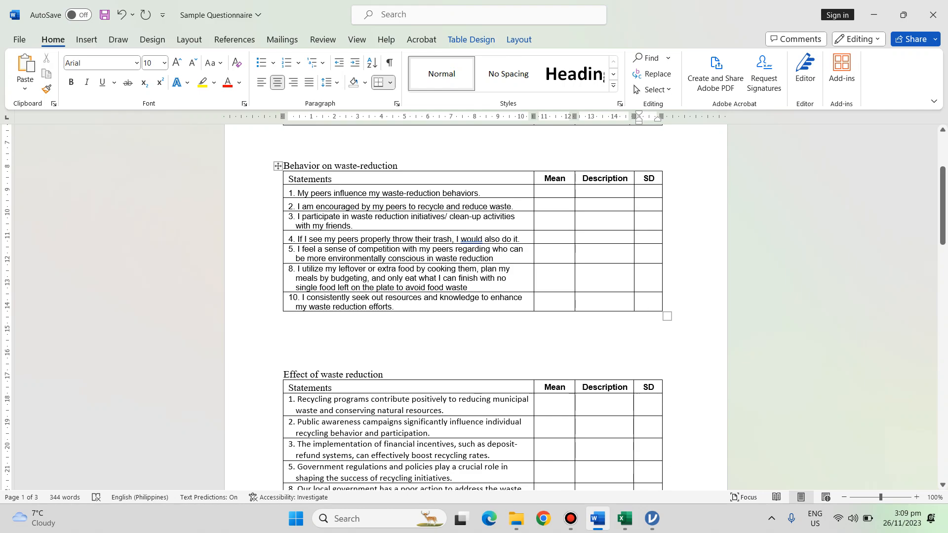
{"action": "key", "text": "Tab"}
{"action": "type", "text": "Grand Mean"}
Add a final row labelled "Grand Mean" to the Effect of waste reduction table
{"action": "left_click_drag", "start_coordinate": [942, 206], "coordinate": [942, 249]}
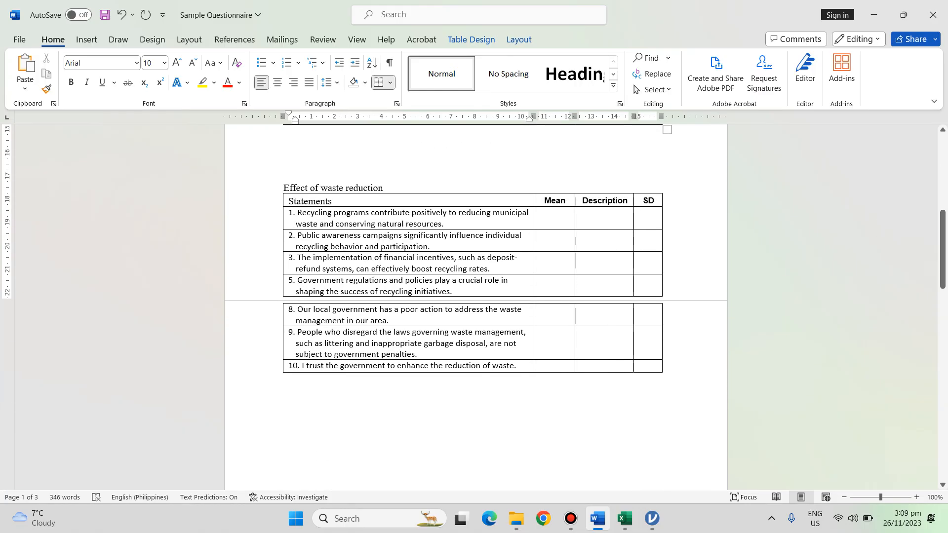
{"action": "left_click", "coordinate": [648, 367]}
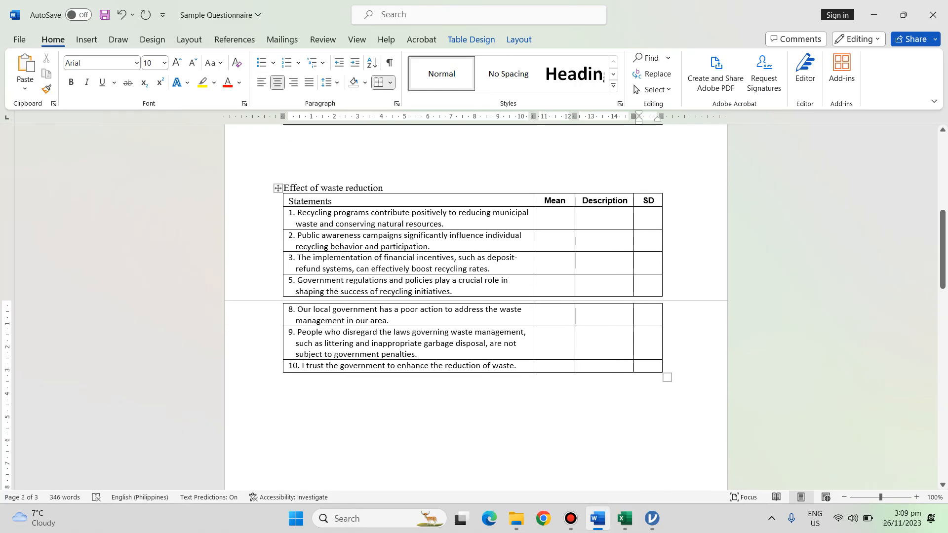
{"action": "key", "text": "Tab"}
{"action": "type", "text": "Grand Mean"}
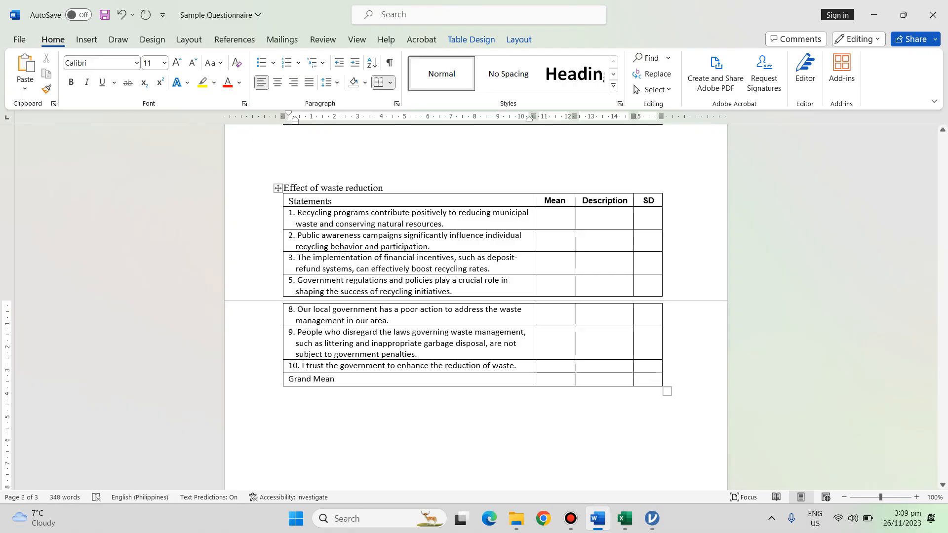
Save the questionnaire document and return to the Knowledge table at its start
{"action": "left_click_drag", "start_coordinate": [943, 242], "coordinate": [943, 166]}
{"action": "key", "text": "ctrl+s"}
{"action": "mouse_move", "coordinate": [942, 190]}
{"action": "left_mouse_down"}
{"action": "mouse_move", "coordinate": [942, 248]}
{"action": "mouse_move", "coordinate": [941, 190]}
{"action": "left_mouse_up"}
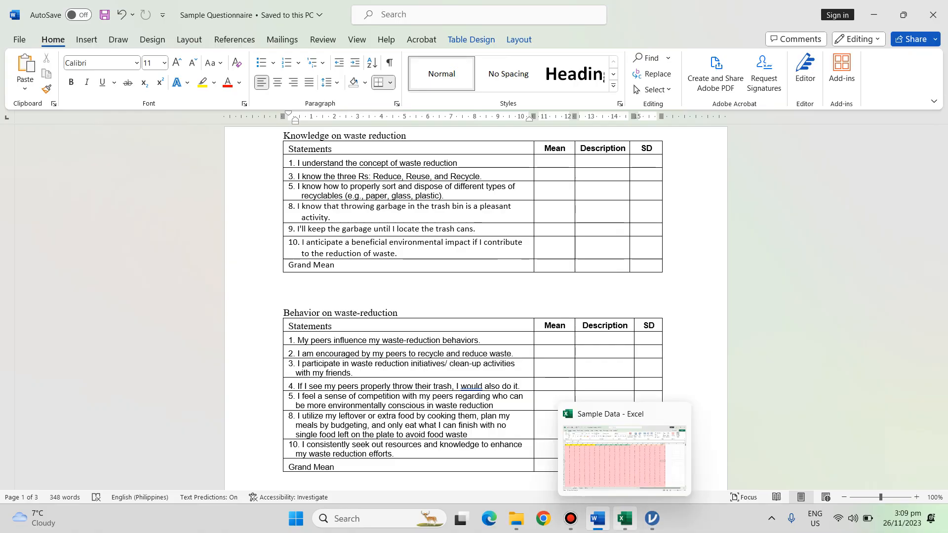
Switch to the Sample Data workbook in Excel and insert a new column headed "A" between the A10 and B1 items
{"action": "left_click", "coordinate": [624, 518]}
{"action": "left_click", "coordinate": [767, 304]}
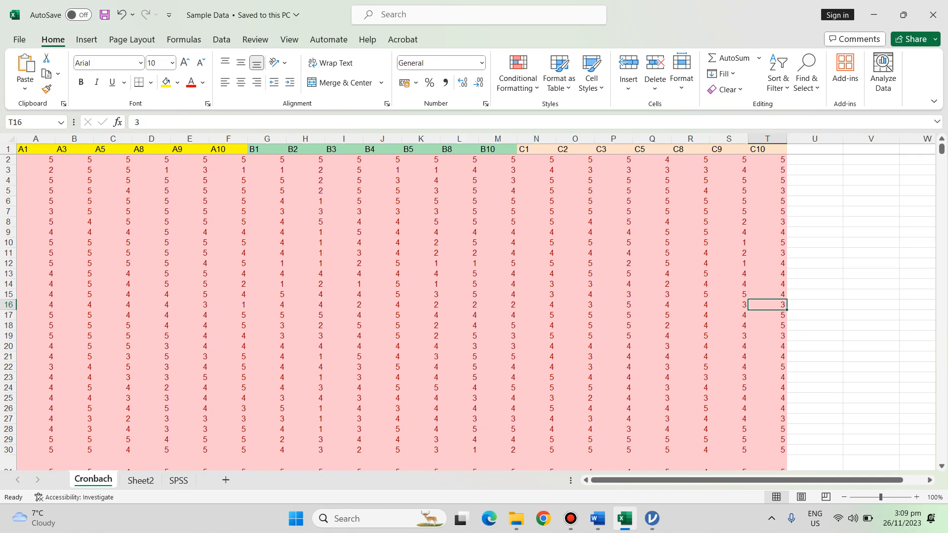
{"action": "left_click", "coordinate": [305, 325]}
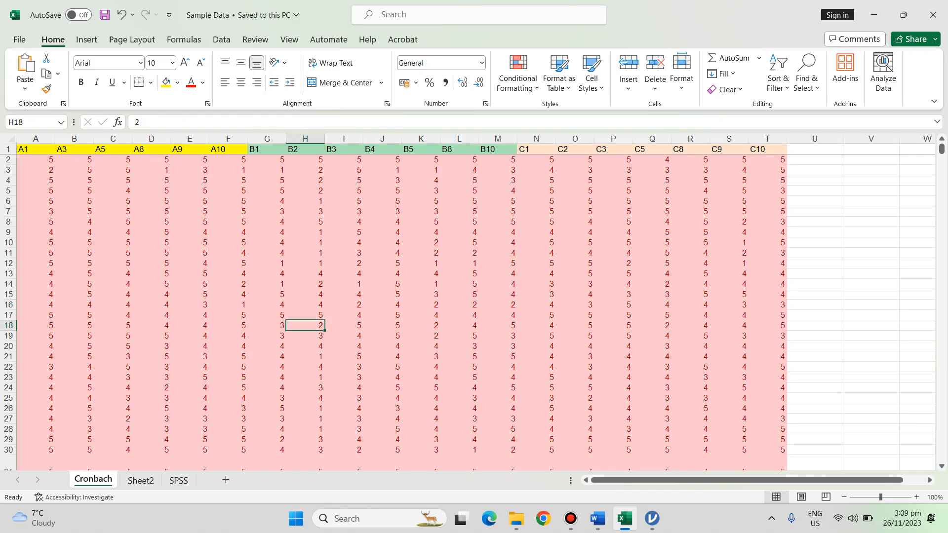
{"action": "left_click", "coordinate": [267, 150]}
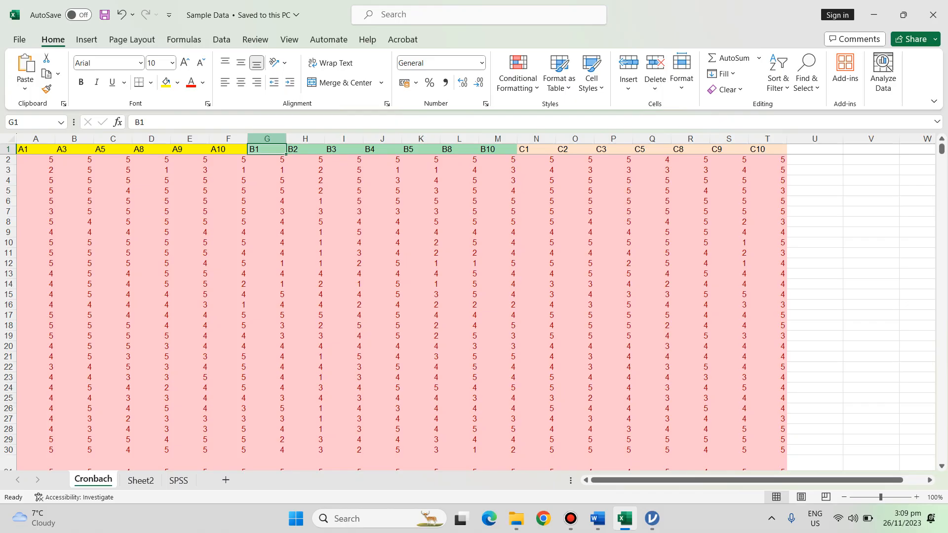
{"action": "left_click", "coordinate": [267, 138]}
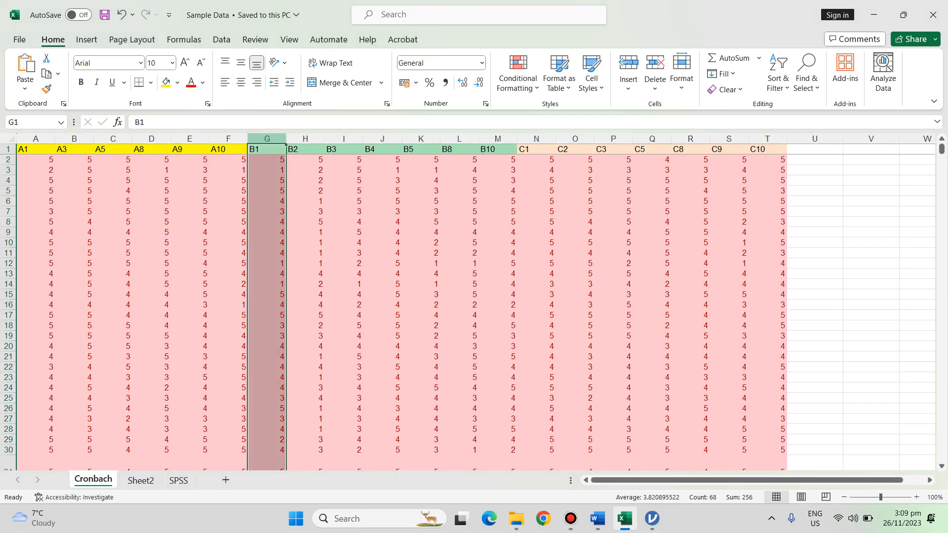
{"action": "right_click", "coordinate": [269, 140]}
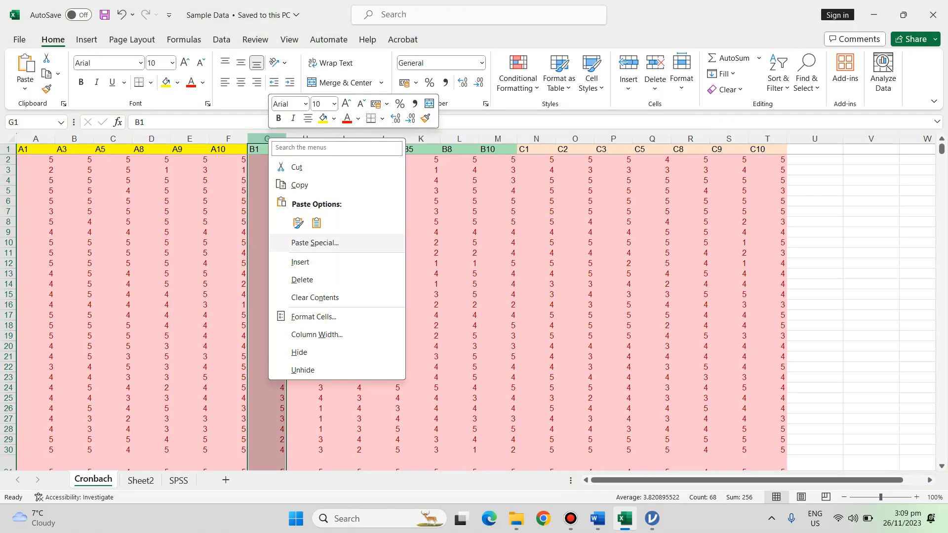
{"action": "left_click", "coordinate": [300, 262]}
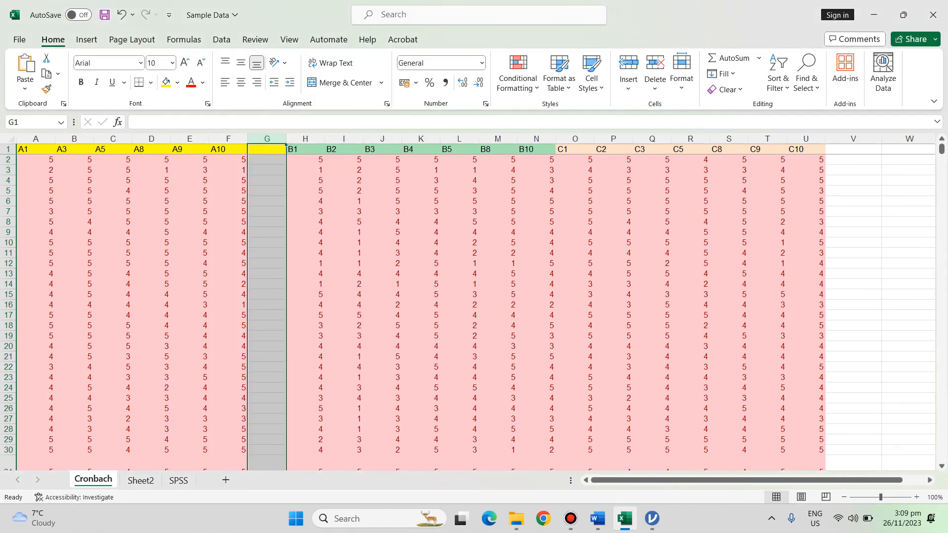
{"action": "left_click_drag", "start_coordinate": [267, 243], "coordinate": [267, 150]}
{"action": "left_click", "coordinate": [266, 149]}
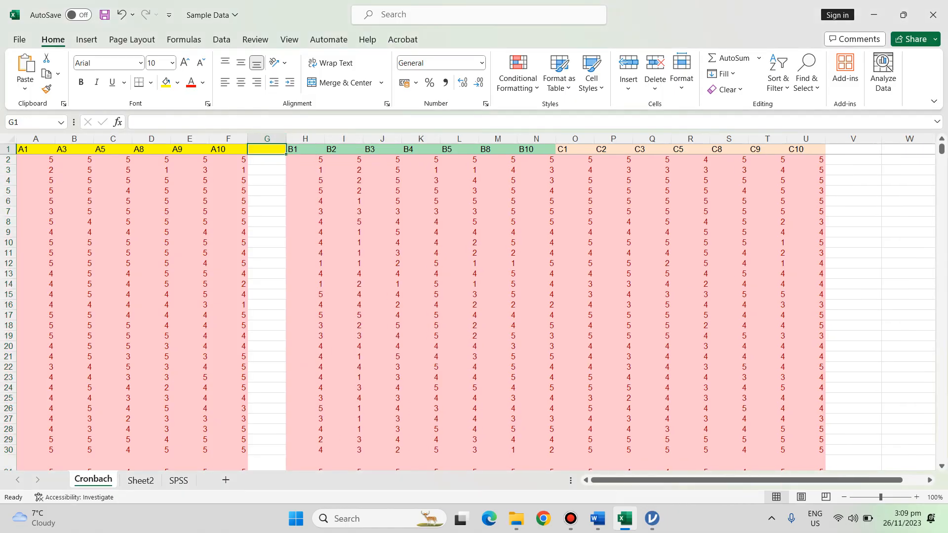
{"action": "type", "text": "A"}
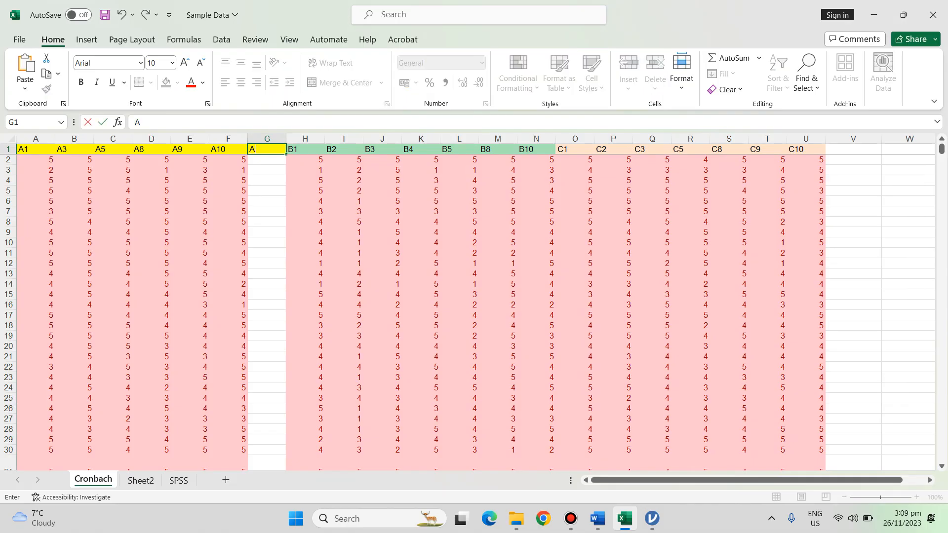
{"action": "left_click", "coordinate": [382, 170]}
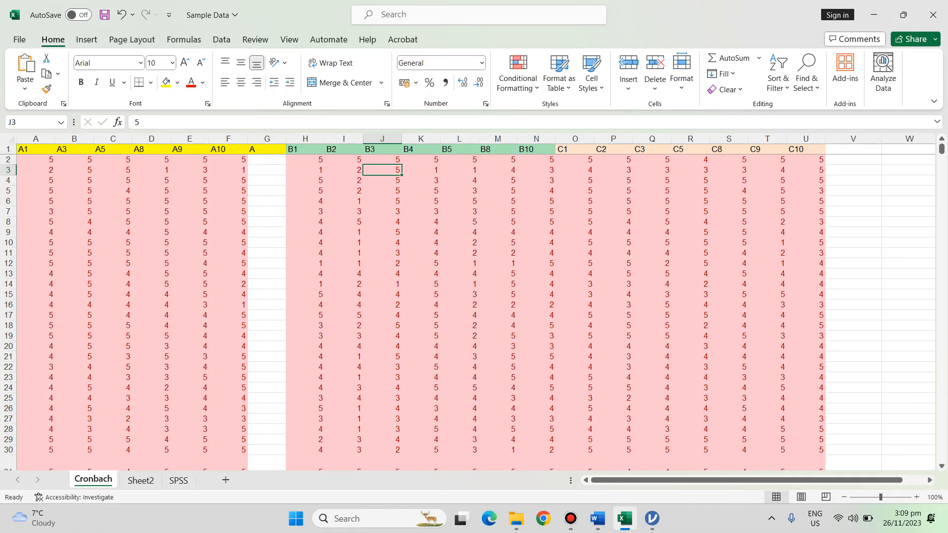
Insert a new column headed "B" between the B10 and C1 items
{"action": "left_click", "coordinate": [574, 150]}
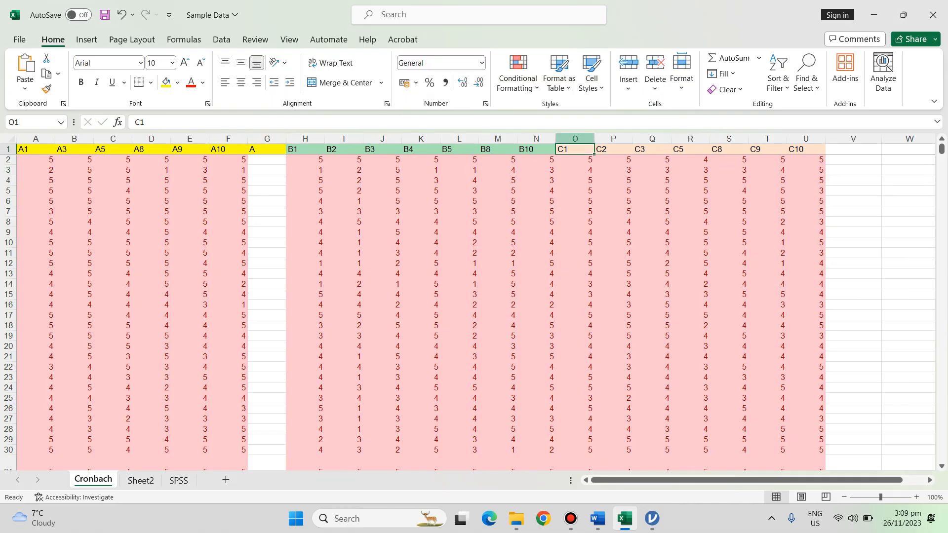
{"action": "right_click", "coordinate": [575, 139]}
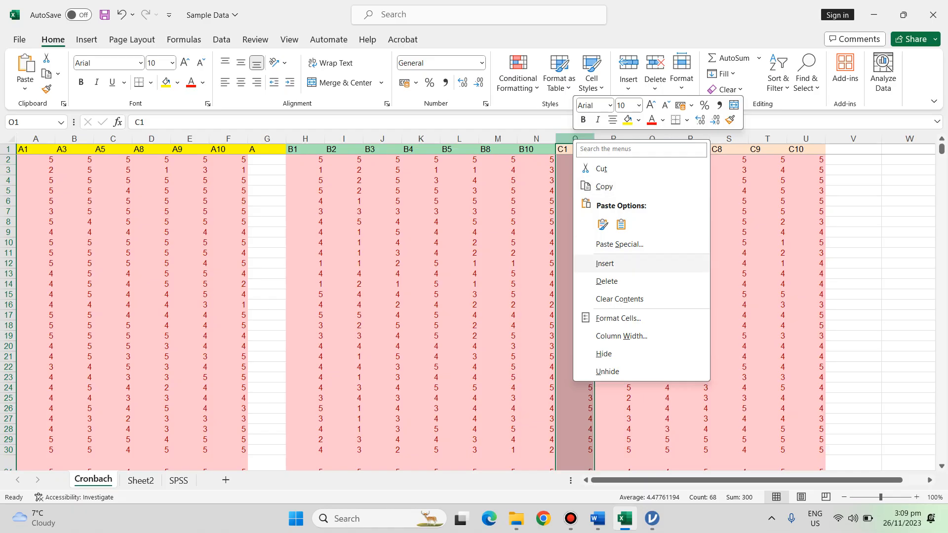
{"action": "left_click", "coordinate": [605, 263]}
{"action": "type", "text": "B"}
{"action": "left_click", "coordinate": [613, 191]}
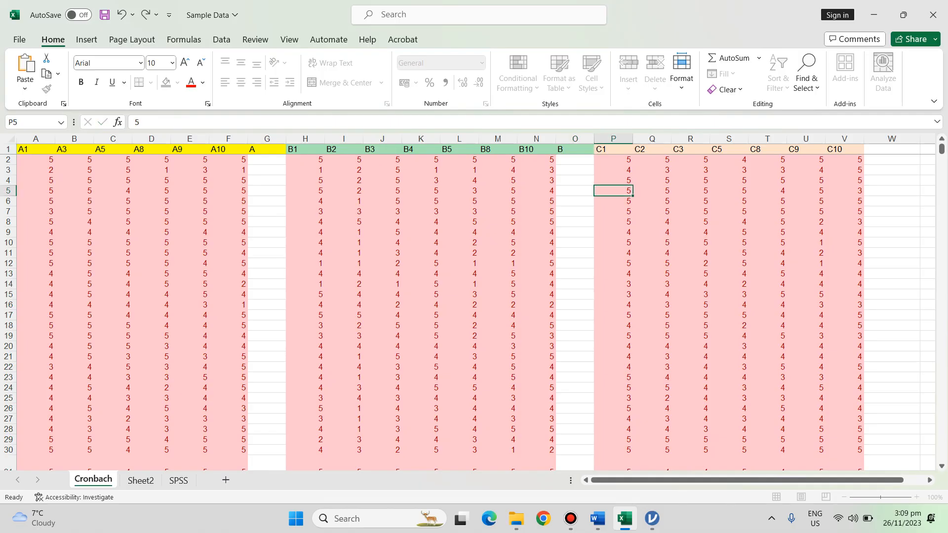
Head the empty column after the C10 item with "C"
{"action": "left_click", "coordinate": [891, 150]}
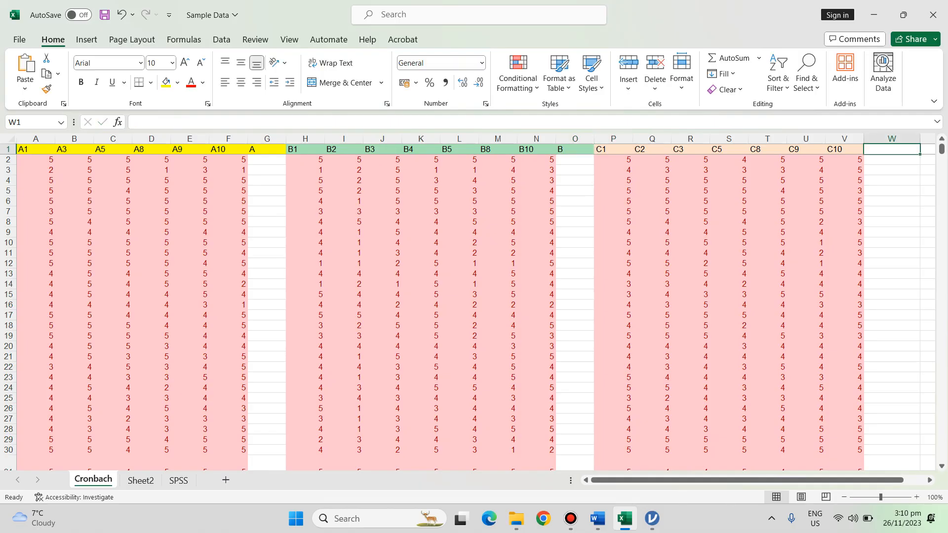
{"action": "type", "text": "C"}
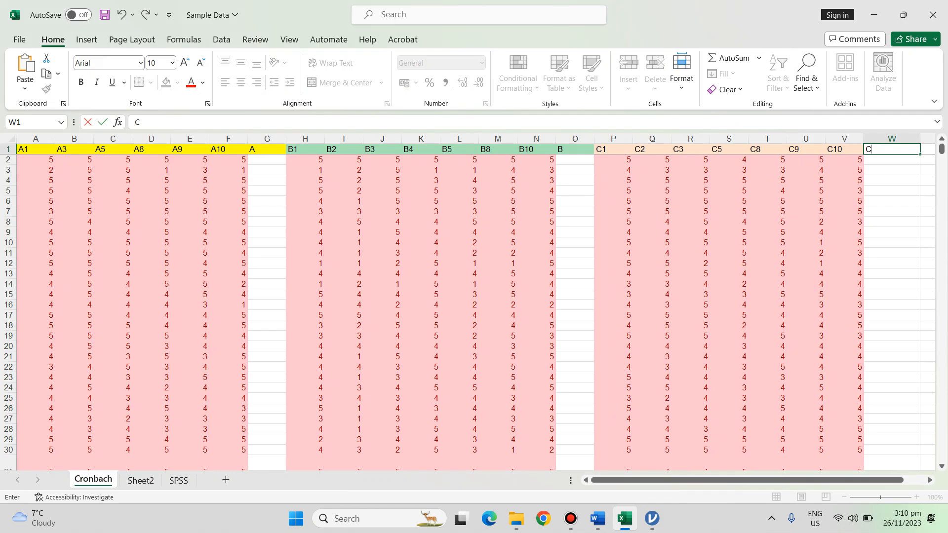
{"action": "left_click", "coordinate": [891, 170]}
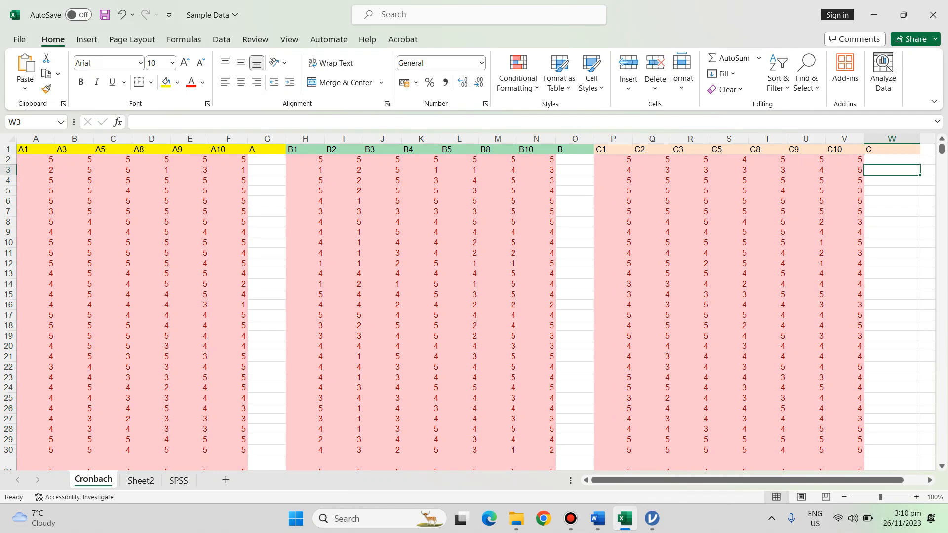
Enter a formula in cell G2 that averages the first respondent's A items, A2:F2
{"action": "left_click", "coordinate": [267, 160]}
{"action": "type", "text": "="}
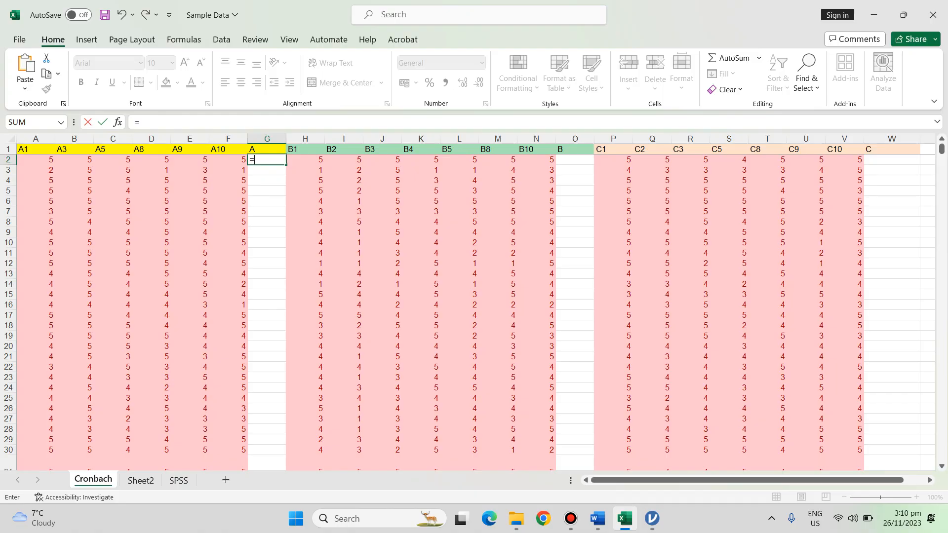
{"action": "type", "text": "average("}
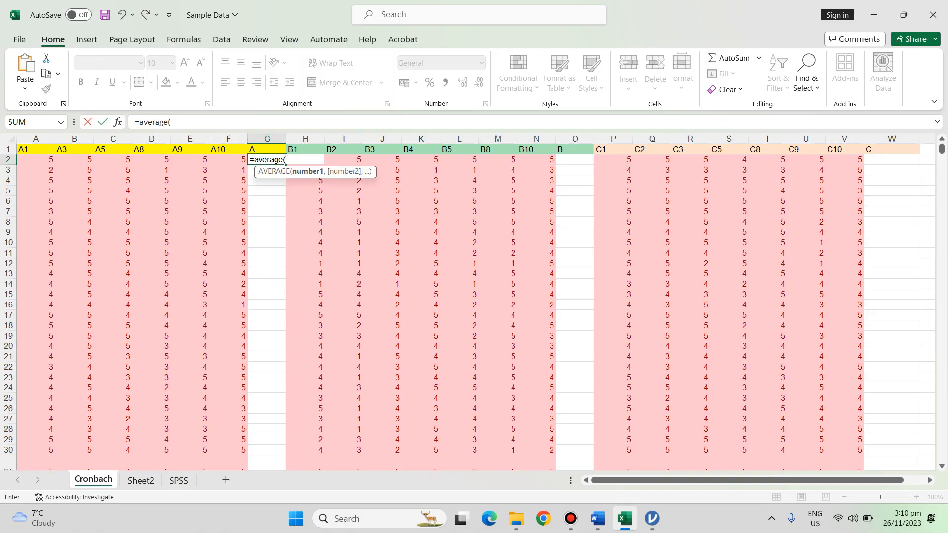
{"action": "left_click_drag", "start_coordinate": [35, 160], "coordinate": [232, 159]}
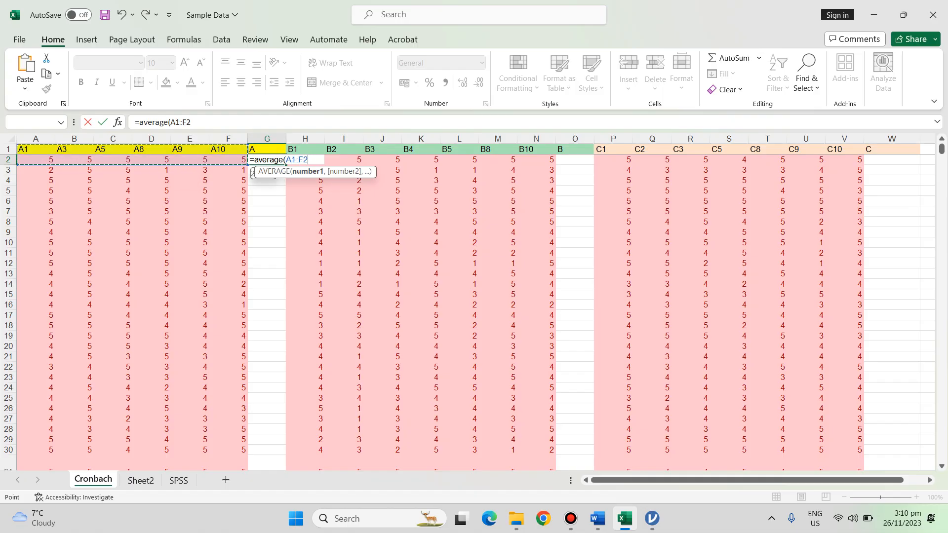
{"action": "type", "text": ")"}
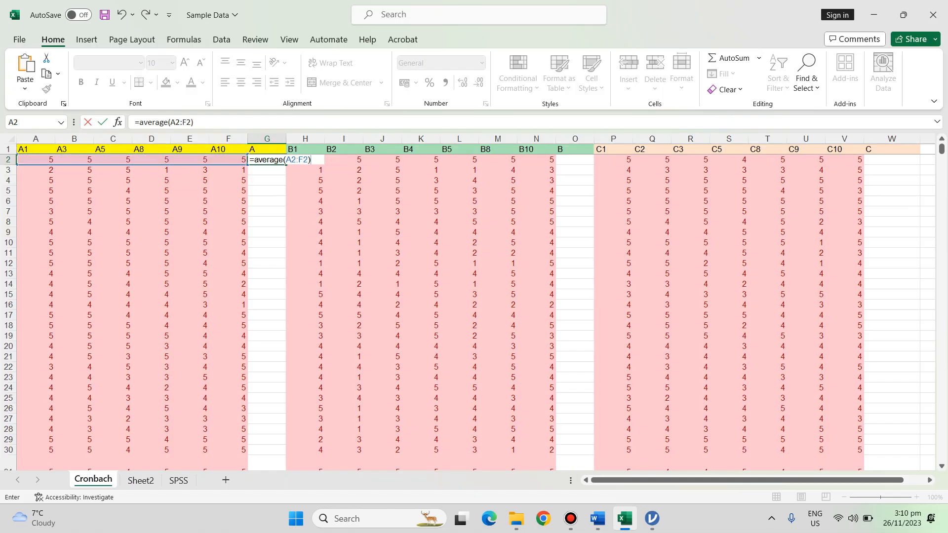
{"action": "key", "text": "Return"}
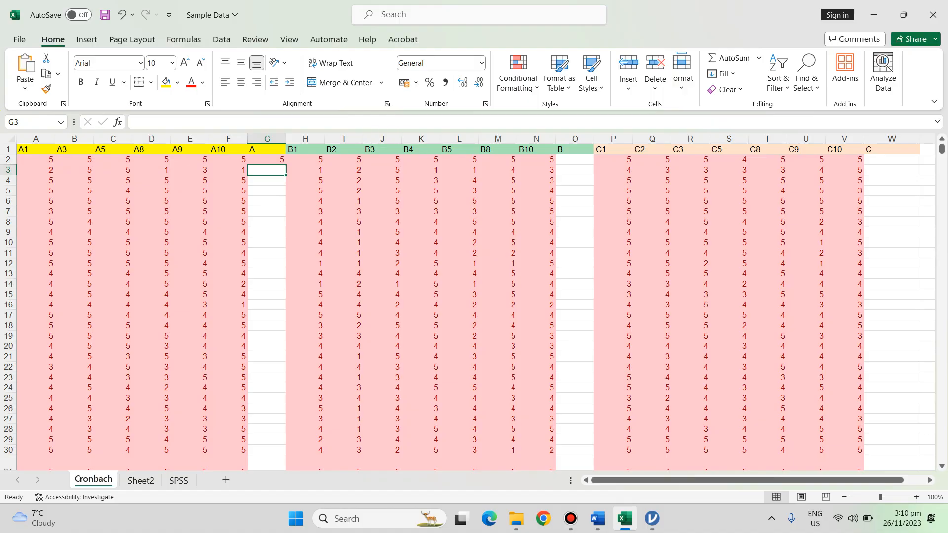
Format the average in G2 to two decimal places and fill it down the A column for all respondents
{"action": "left_click", "coordinate": [266, 159]}
{"action": "left_click", "coordinate": [463, 82]}
{"action": "left_click", "coordinate": [462, 82]}
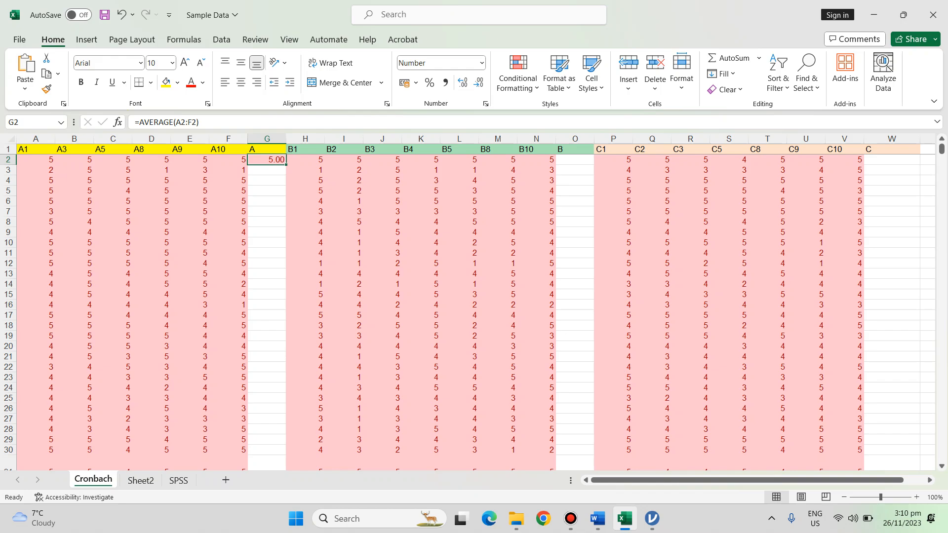
{"action": "double_click", "coordinate": [286, 164]}
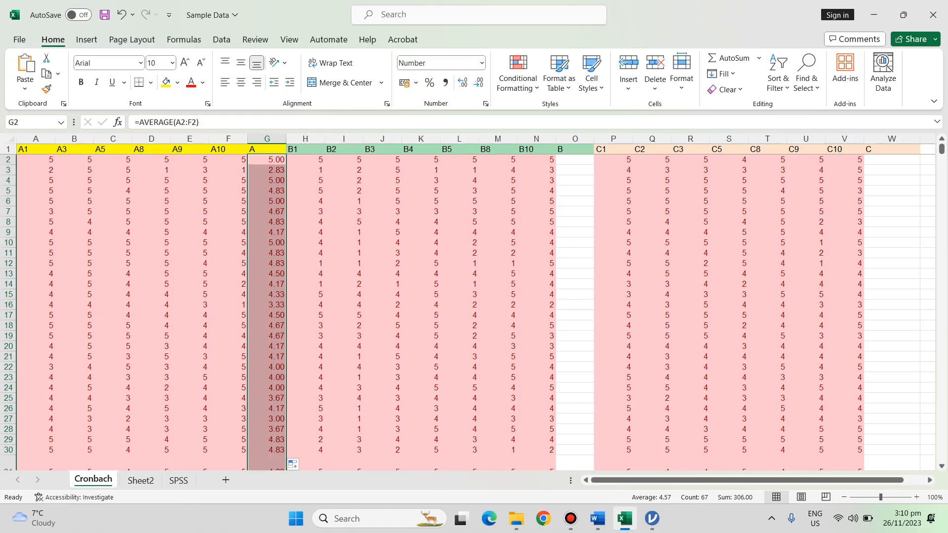
{"action": "mouse_move", "coordinate": [942, 148]}
{"action": "left_mouse_down"}
{"action": "mouse_move", "coordinate": [941, 163]}
{"action": "mouse_move", "coordinate": [941, 148]}
{"action": "left_mouse_up"}
Enter a formula in cell O2 that averages the first respondent's B items, H2:N2
{"action": "left_click", "coordinate": [574, 160]}
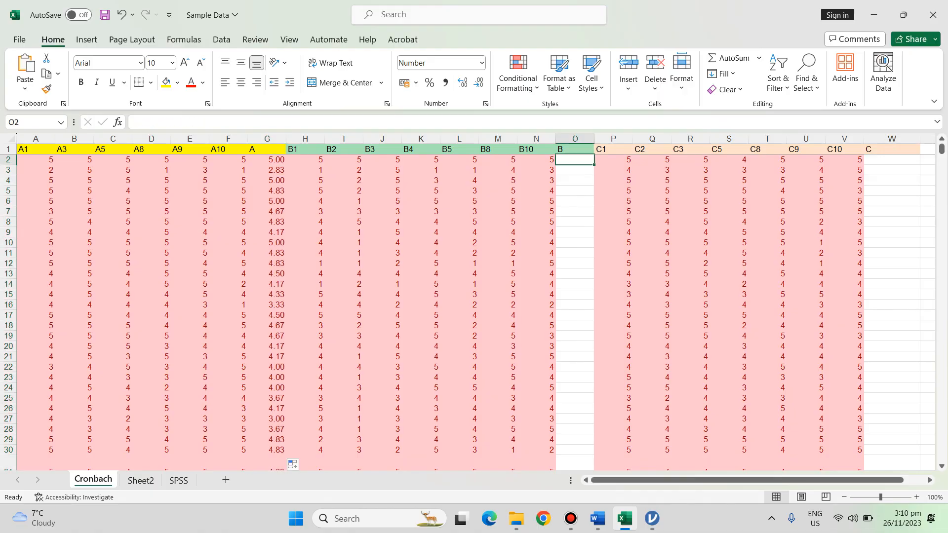
{"action": "type", "text": "=average("}
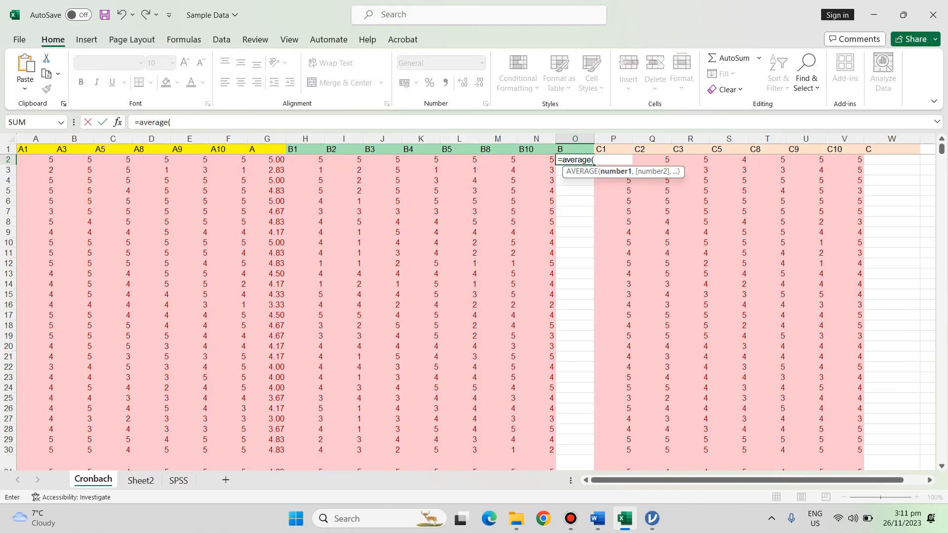
{"action": "left_click_drag", "start_coordinate": [320, 160], "coordinate": [547, 159]}
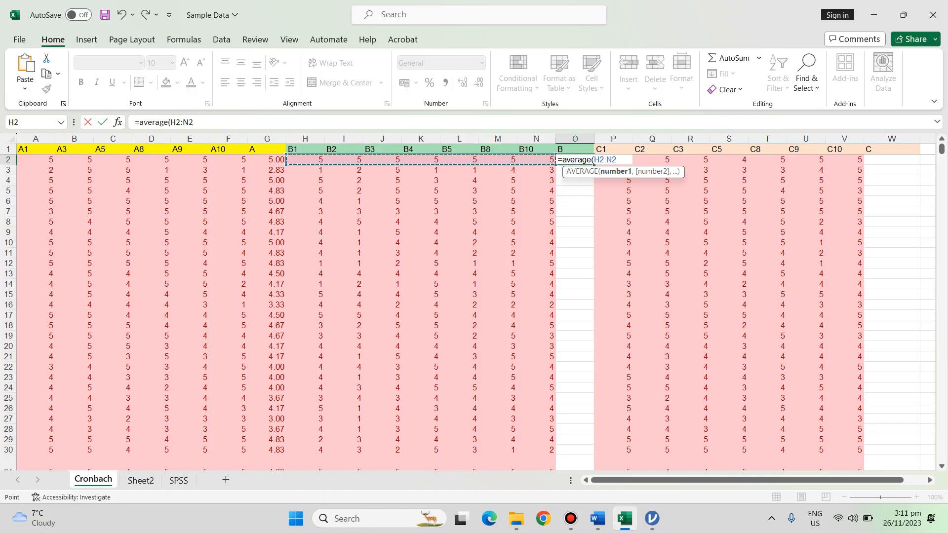
{"action": "type", "text": ")"}
{"action": "key", "text": "Return"}
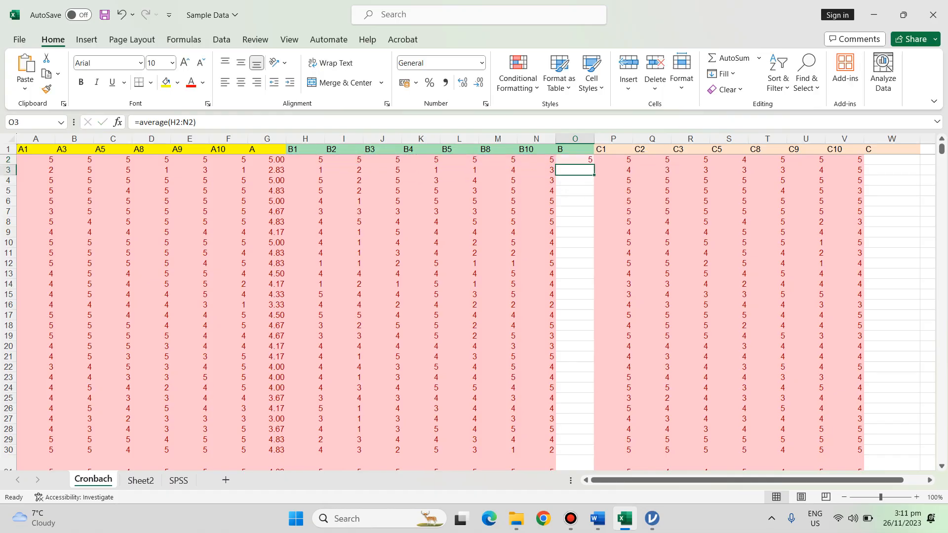
Format the average in O2 to two decimal places and fill it down the B column through row 68, checking the last formula
{"action": "left_click", "coordinate": [575, 160]}
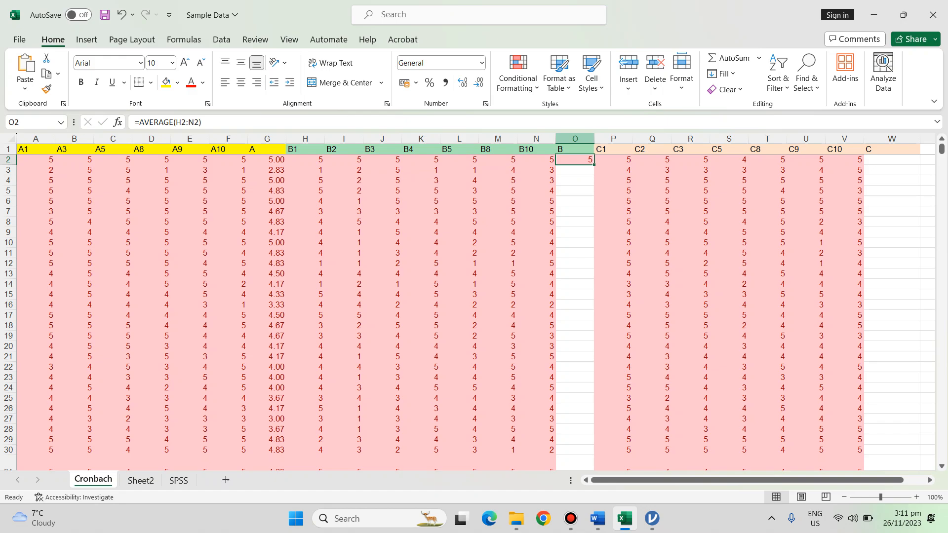
{"action": "left_click", "coordinate": [462, 82]}
{"action": "left_click", "coordinate": [463, 82]}
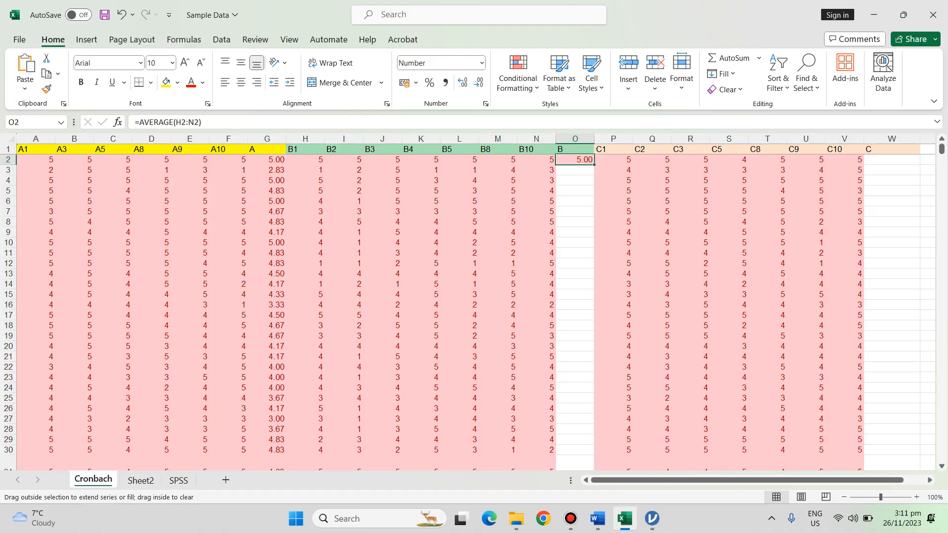
{"action": "double_click", "coordinate": [594, 164]}
{"action": "left_click_drag", "start_coordinate": [941, 149], "coordinate": [941, 162]}
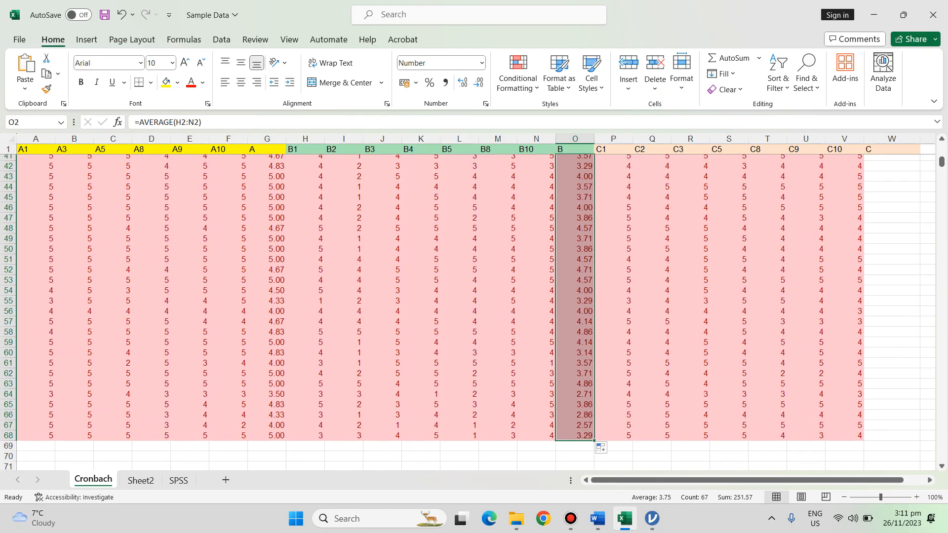
{"action": "double_click", "coordinate": [579, 435]}
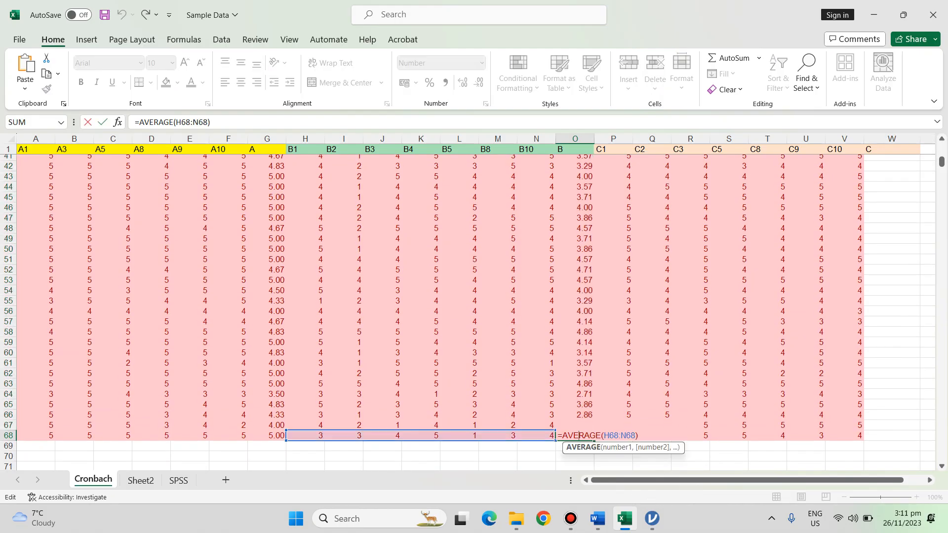
{"action": "key", "text": "ctrl+Return"}
{"action": "left_click_drag", "start_coordinate": [941, 161], "coordinate": [941, 149]}
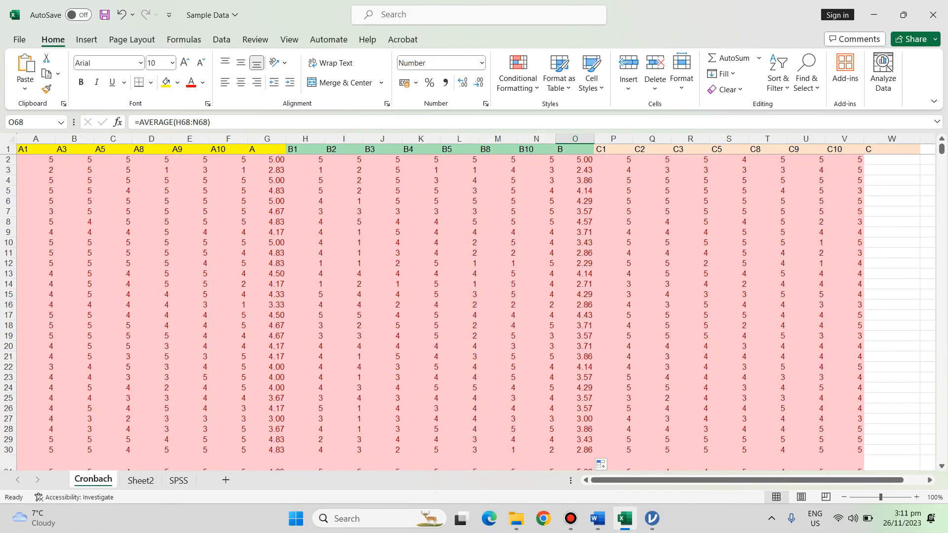
Enter a formula in cell W2 that averages the first respondent's C items, P2:V2
{"action": "left_click", "coordinate": [892, 160]}
{"action": "type", "text": "=average"}
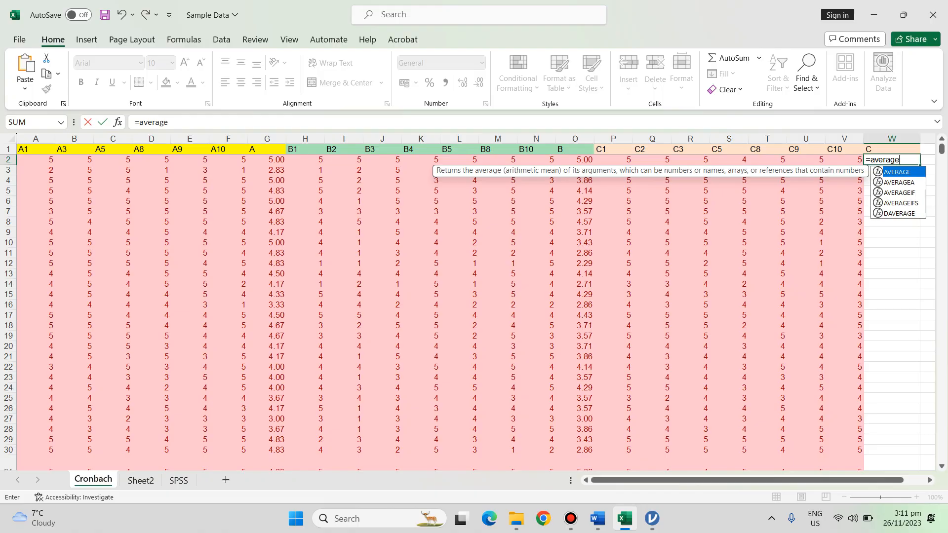
{"action": "type", "text": "("}
{"action": "left_click_drag", "start_coordinate": [619, 159], "coordinate": [854, 159]}
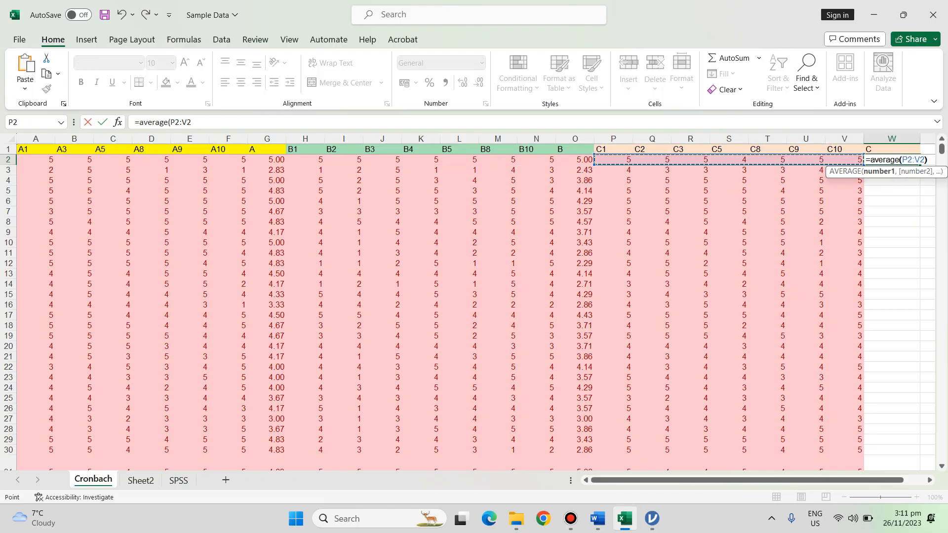
{"action": "type", "text": ")"}
{"action": "key", "text": "Return"}
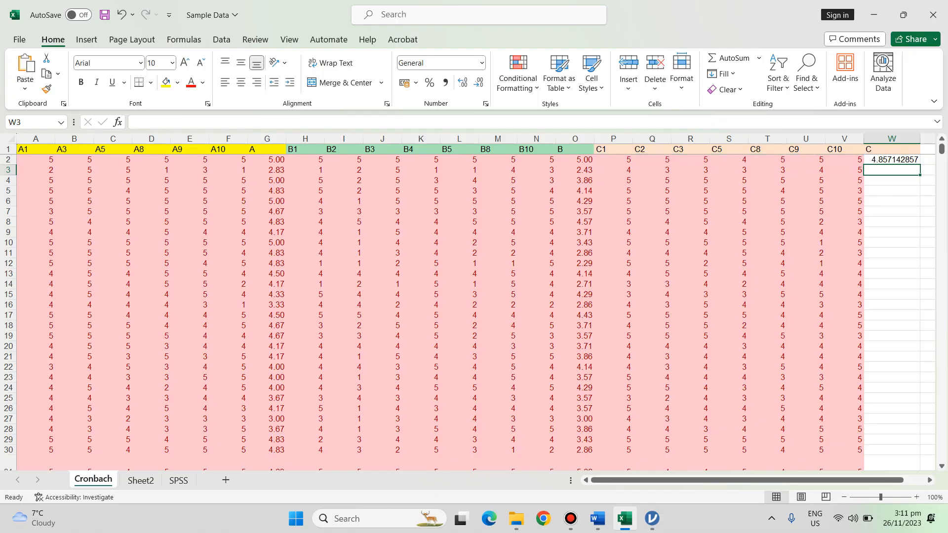
Reduce the average in W2 to two decimal places and fill it down the C column through row 68
{"action": "key", "text": "Up"}
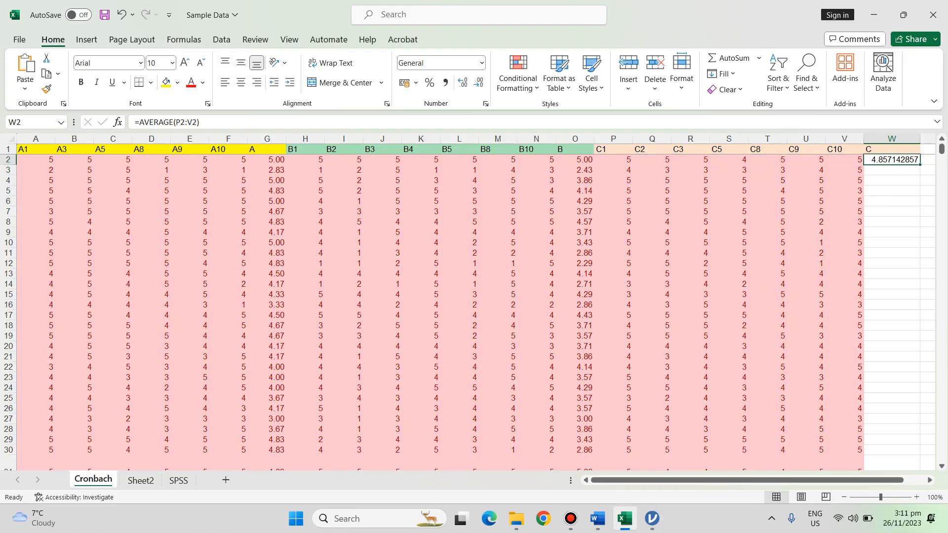
{"action": "left_click", "coordinate": [478, 82]}
{"action": "left_click", "coordinate": [478, 82]}
{"action": "left_click", "coordinate": [478, 82]}
{"action": "left_click", "coordinate": [477, 83]}
{"action": "left_click", "coordinate": [478, 83]}
{"action": "left_click", "coordinate": [477, 83]}
{"action": "left_click", "coordinate": [478, 83]}
{"action": "double_click", "coordinate": [920, 165]}
{"action": "scroll", "coordinate": [469, 311], "scroll_direction": "down", "scroll_amount": 18}
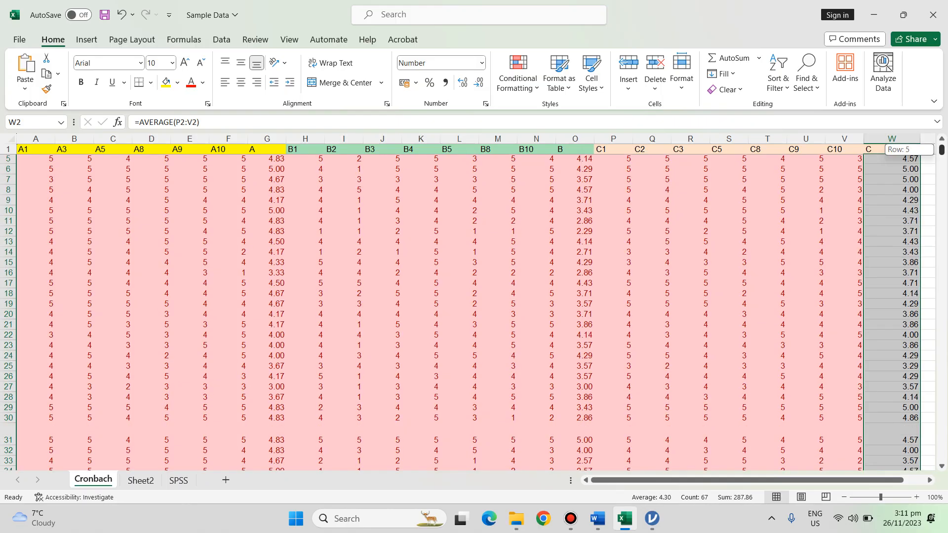
{"action": "left_click_drag", "start_coordinate": [941, 166], "coordinate": [941, 163]}
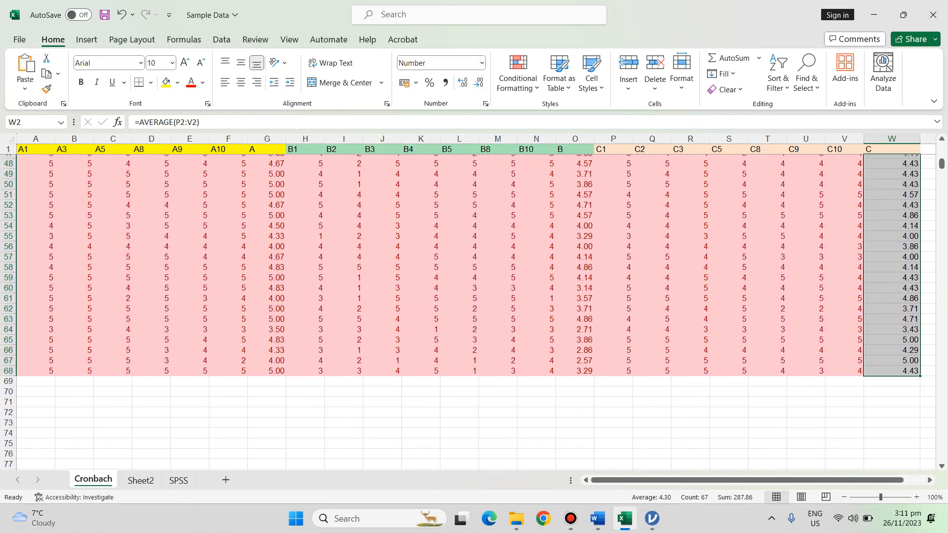
{"action": "left_click", "coordinate": [891, 246]}
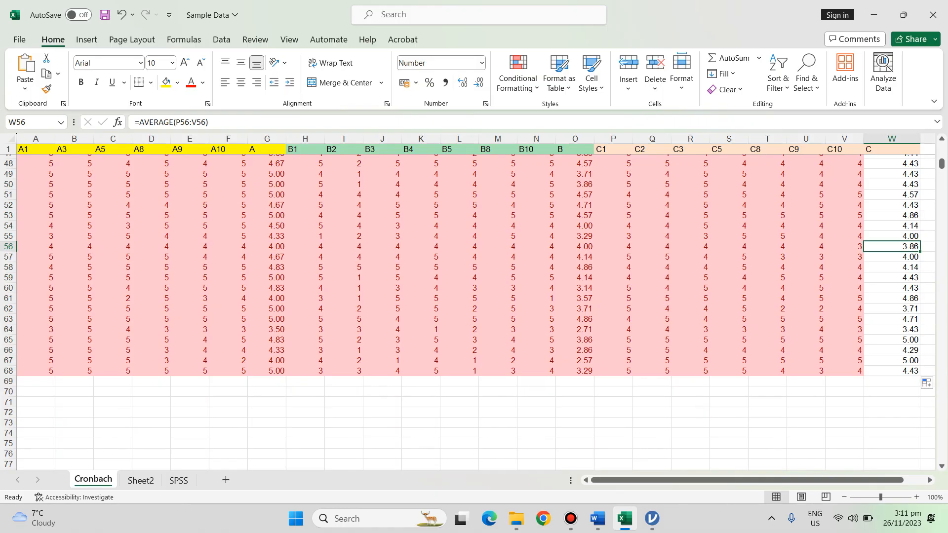
{"action": "mouse_move", "coordinate": [941, 164]}
{"action": "left_mouse_down"}
{"action": "mouse_move", "coordinate": [941, 149]}
{"action": "mouse_move", "coordinate": [942, 165]}
{"action": "left_mouse_up"}
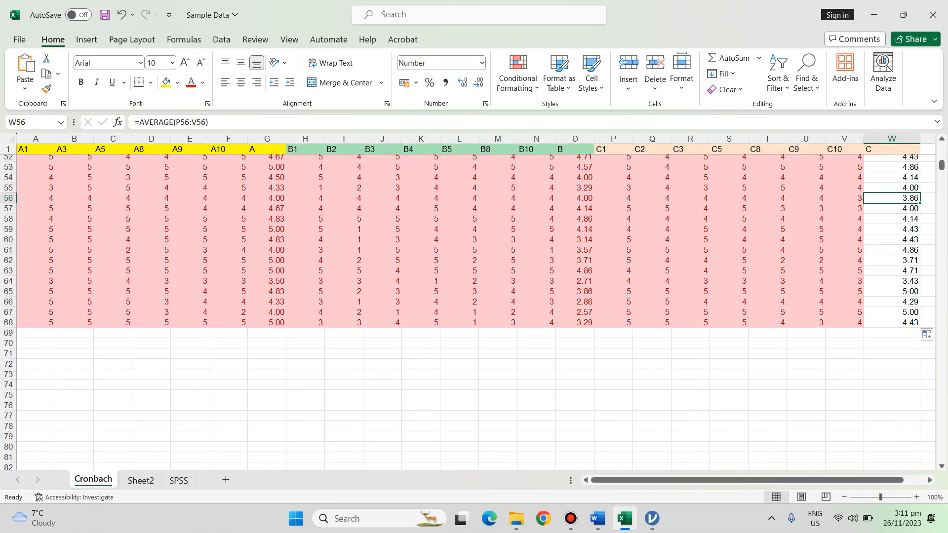
Enter a formula in cell A69, below the data, that averages all A1 responses in A2:A68
{"action": "left_click", "coordinate": [35, 333]}
{"action": "type", "text": "="}
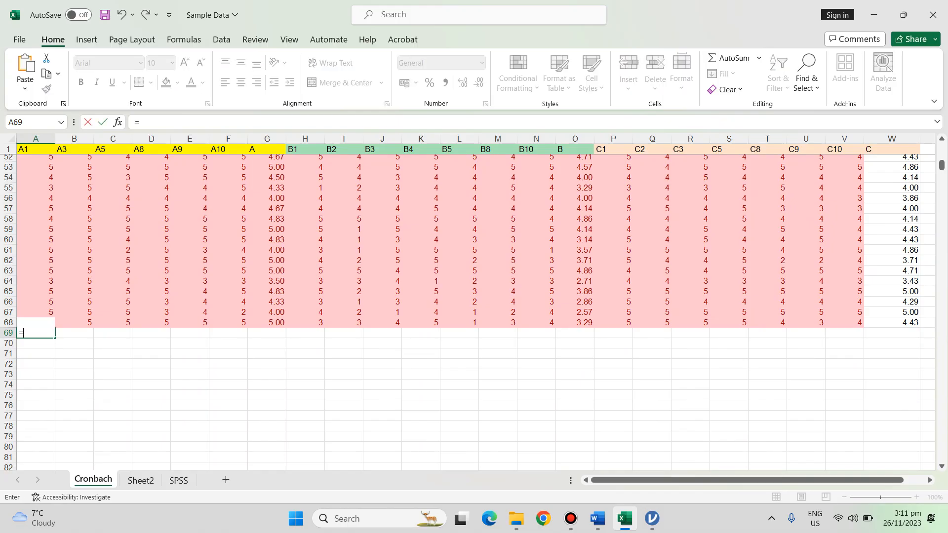
{"action": "type", "text": "average("}
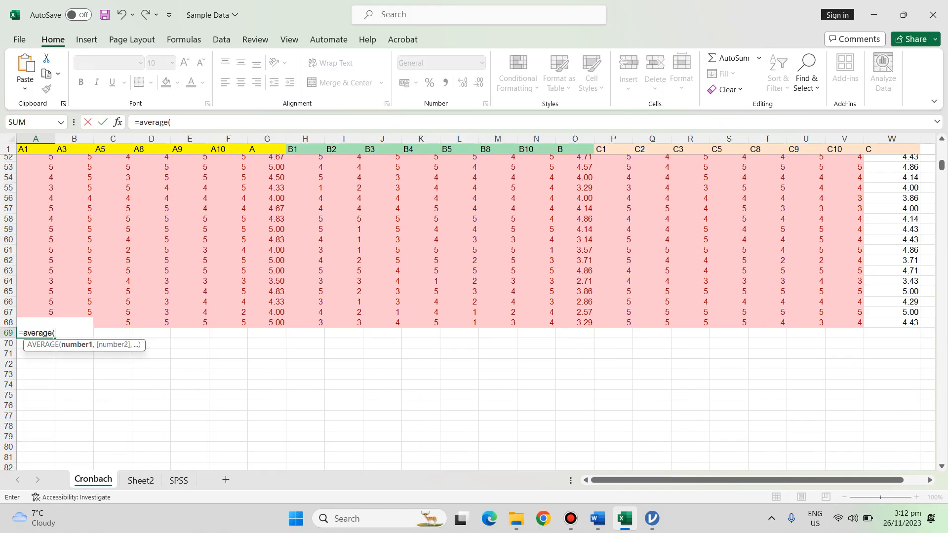
{"action": "left_click_drag", "start_coordinate": [941, 165], "coordinate": [941, 149]}
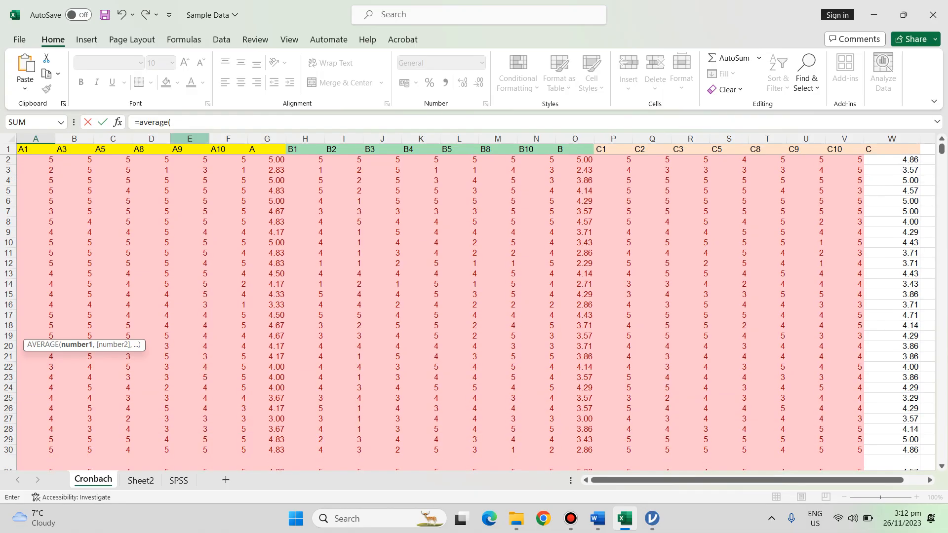
{"action": "left_click_drag", "start_coordinate": [39, 159], "coordinate": [49, 462]}
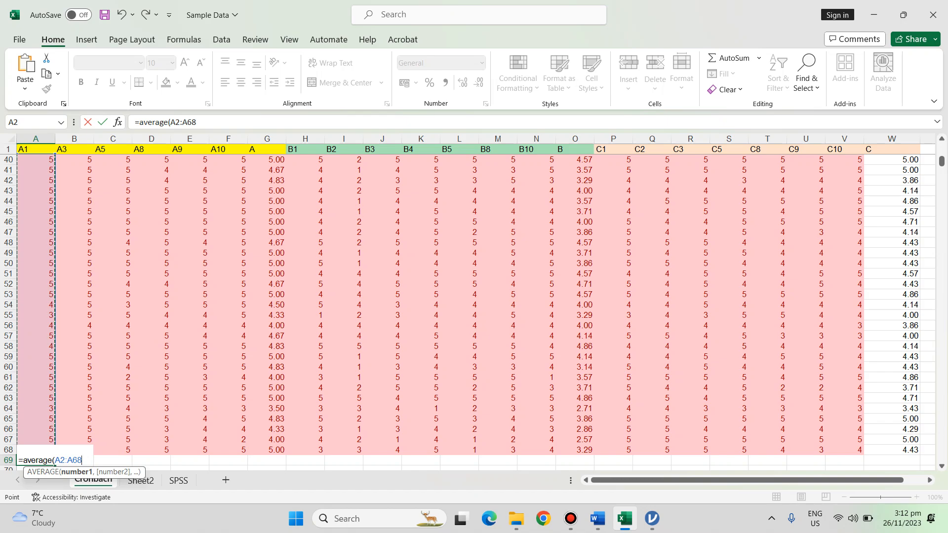
{"action": "type", "text": ")"}
{"action": "key", "text": "Return"}
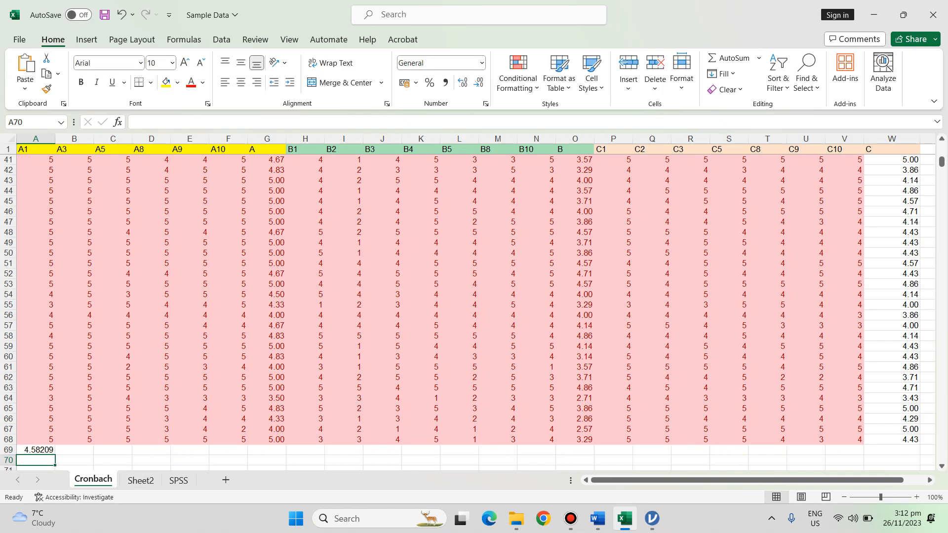
Format the mean in A69 to two decimal places and fill it across row 69 through column W
{"action": "left_click", "coordinate": [36, 450]}
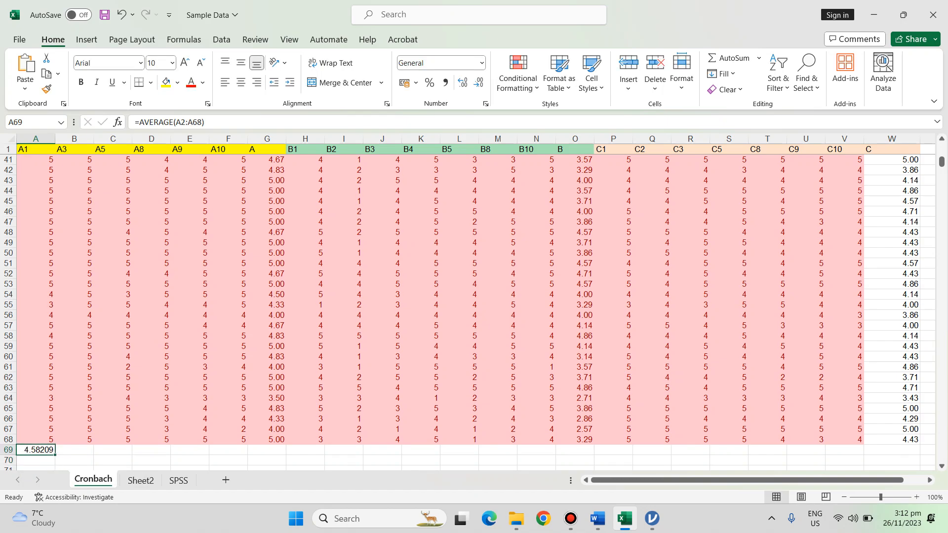
{"action": "left_click", "coordinate": [478, 83]}
{"action": "double_click", "coordinate": [478, 83]}
{"action": "left_click_drag", "start_coordinate": [55, 455], "coordinate": [899, 440]}
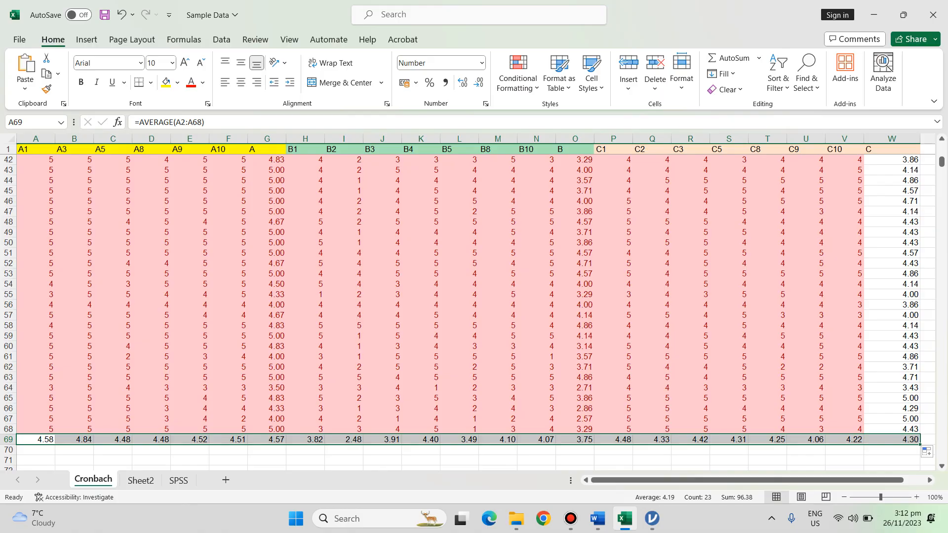
Enter a formula in cell A70 that computes the sample standard deviation of the A1 responses in A2:A68 with STDEV.S
{"action": "left_click", "coordinate": [36, 450]}
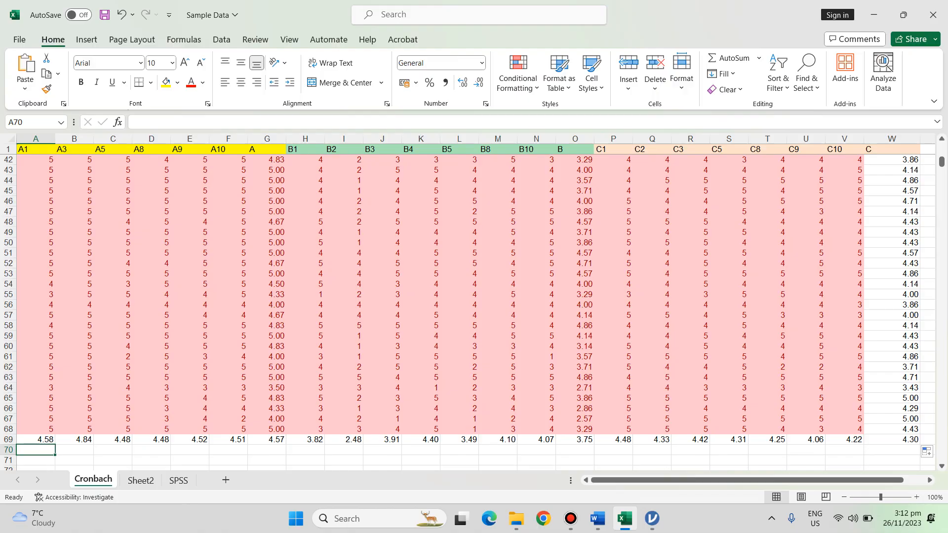
{"action": "type", "text": "="}
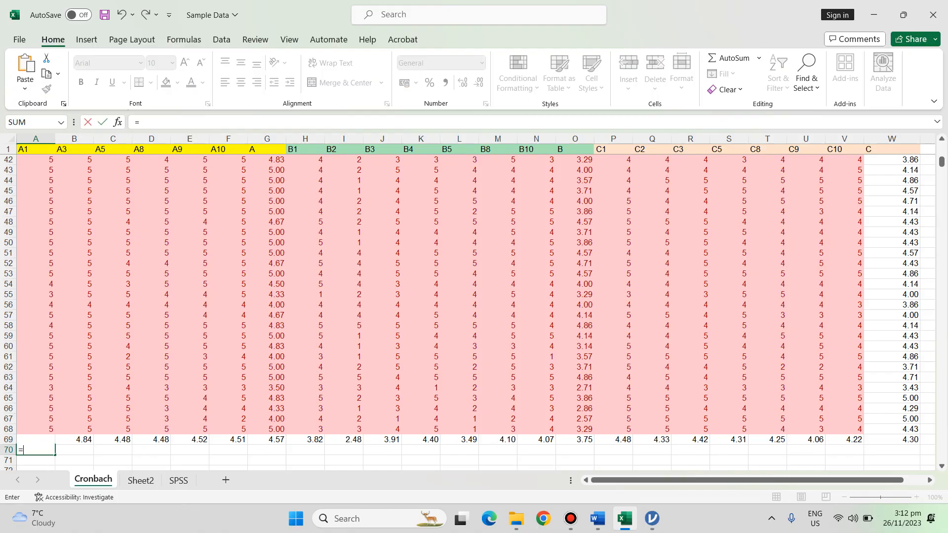
{"action": "type", "text": "stdev"}
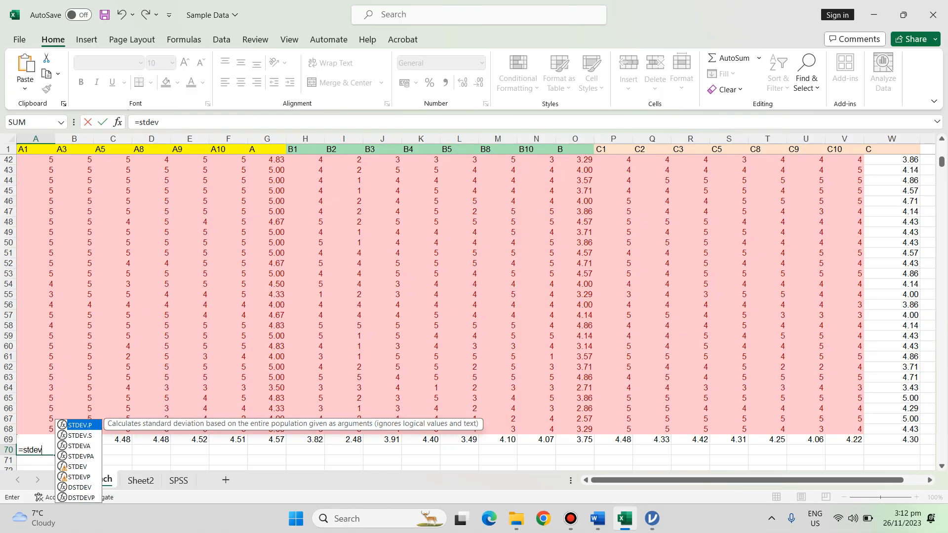
{"action": "type", "text": ".s"}
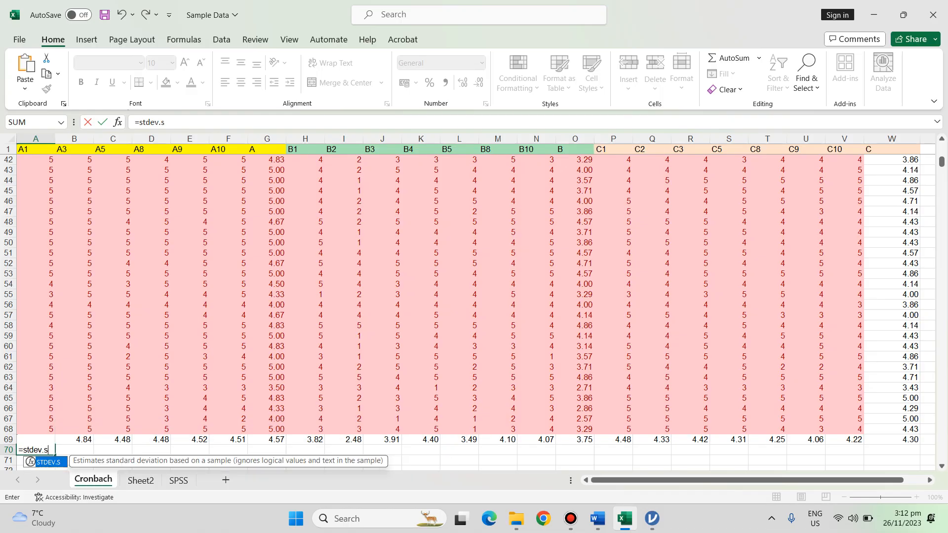
{"action": "type", "text": "("}
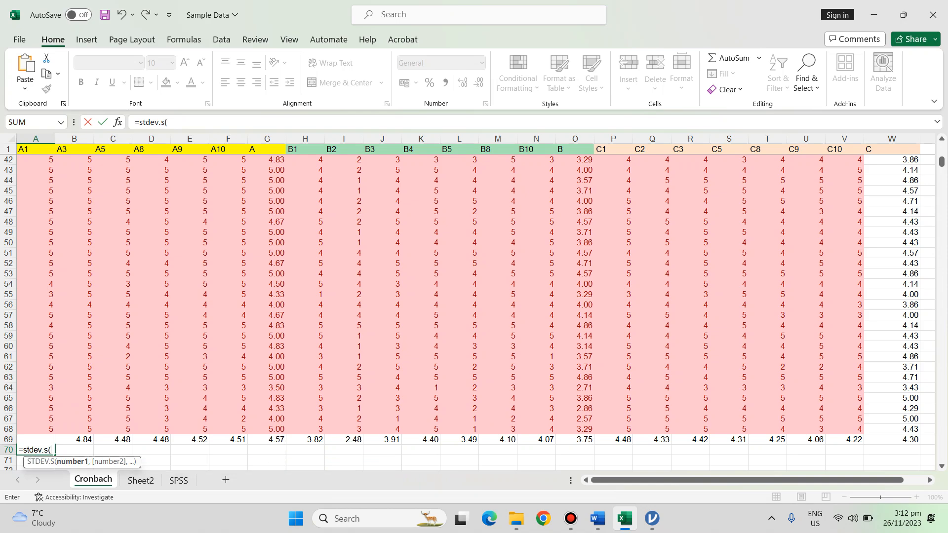
{"action": "left_click_drag", "start_coordinate": [941, 161], "coordinate": [942, 149]}
{"action": "left_click_drag", "start_coordinate": [36, 159], "coordinate": [49, 439]}
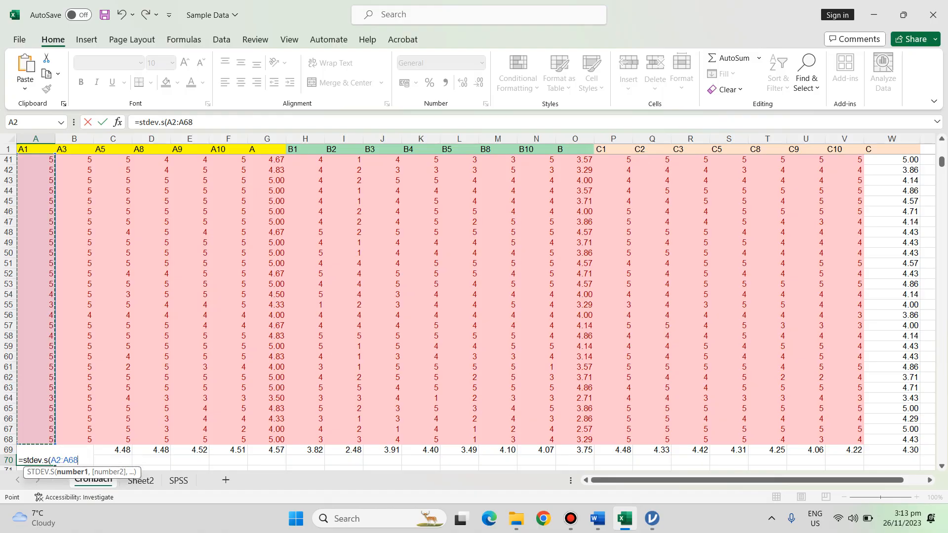
{"action": "type", "text": ")"}
{"action": "key", "text": "Return"}
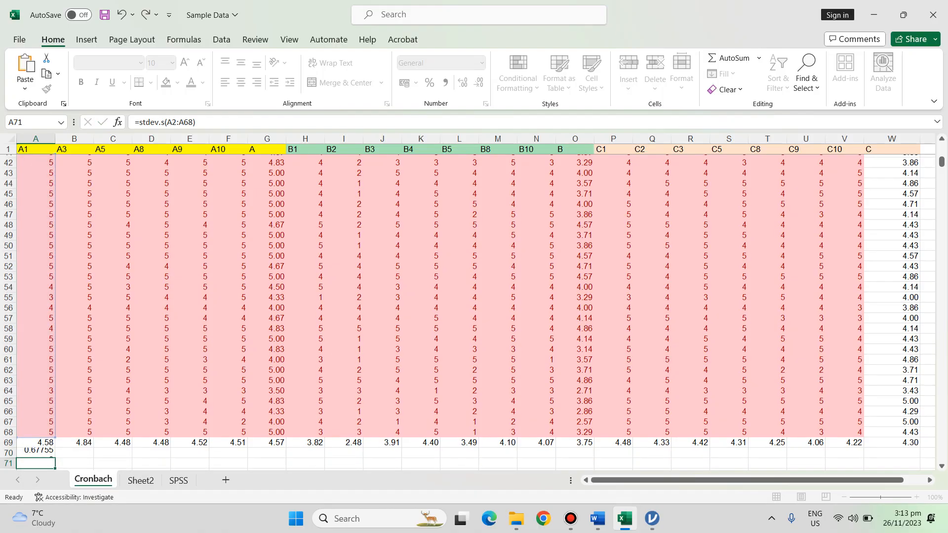
Format the standard deviation in A70 to two decimal places and fill it across row 70 through column W
{"action": "key", "text": "Up"}
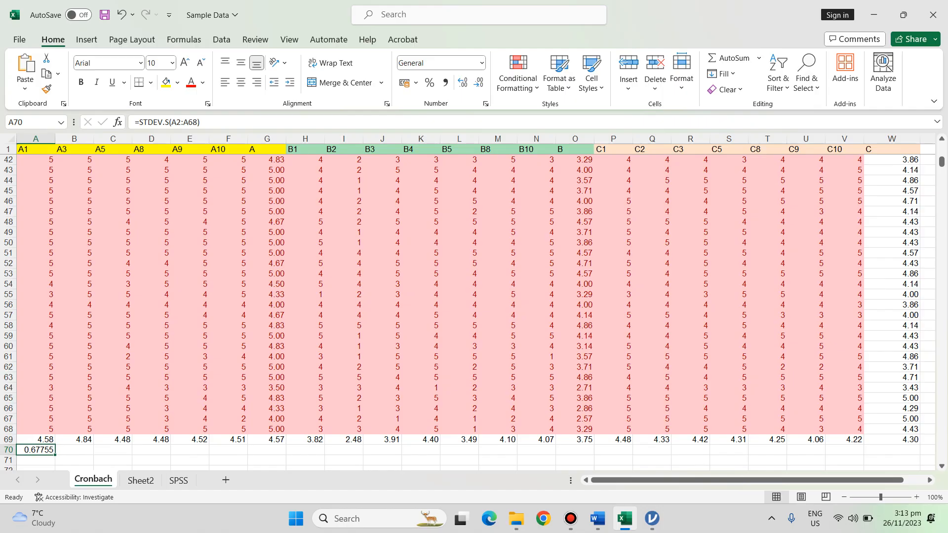
{"action": "left_click", "coordinate": [463, 83]}
{"action": "left_click", "coordinate": [462, 83]}
{"action": "left_click", "coordinate": [462, 82]}
{"action": "left_click", "coordinate": [462, 83]}
{"action": "left_click", "coordinate": [462, 82]}
{"action": "left_click_drag", "start_coordinate": [54, 454], "coordinate": [905, 441]}
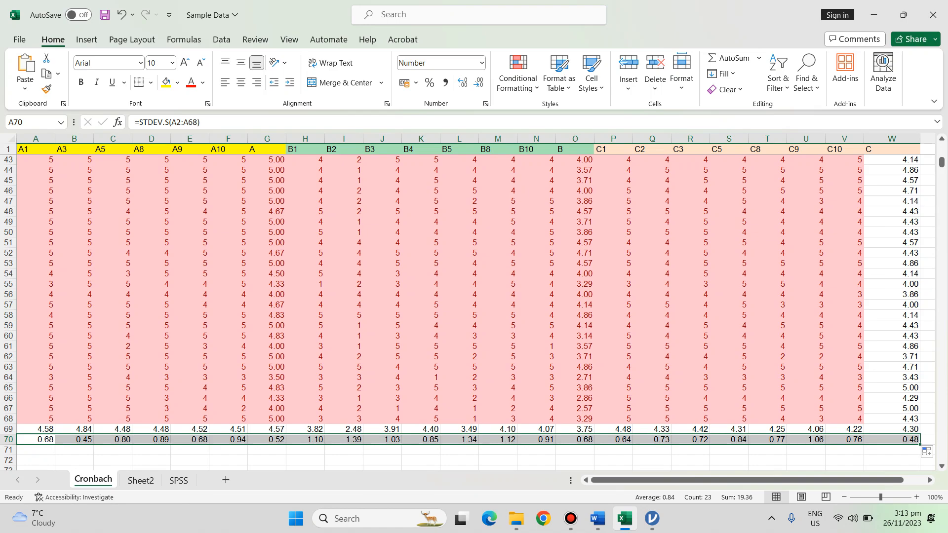
{"action": "left_click", "coordinate": [690, 368]}
Highlight the section A, B and C means and standard deviations in G69:G70, O69:O70 and W69:W70 in yellow
{"action": "left_click_drag", "start_coordinate": [267, 429], "coordinate": [276, 439]}
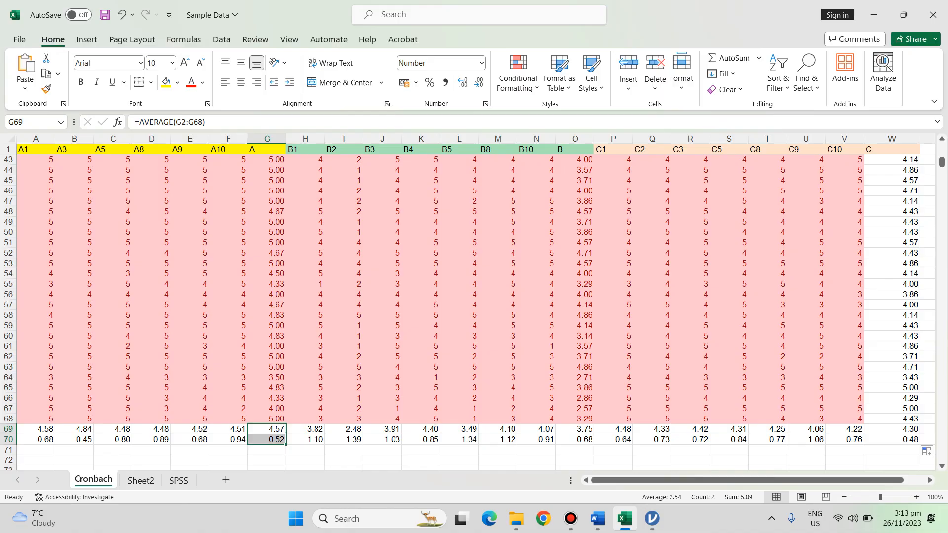
{"action": "left_click", "coordinate": [166, 82]}
{"action": "left_click_drag", "start_coordinate": [575, 429], "coordinate": [576, 440]}
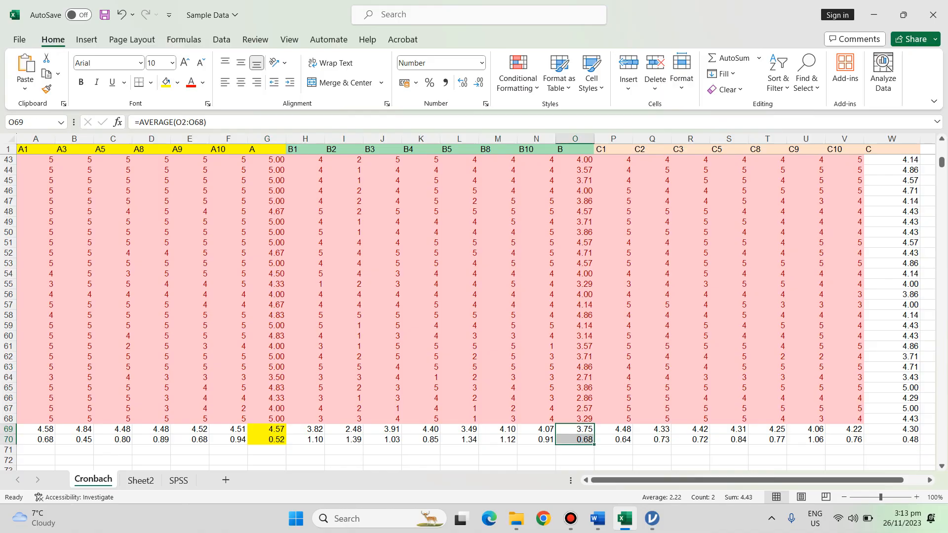
{"action": "left_click", "coordinate": [165, 82]}
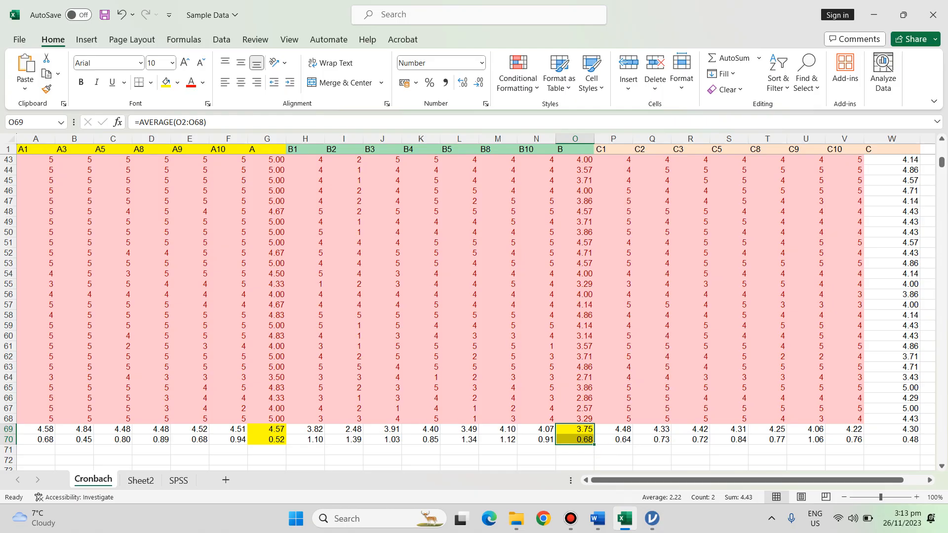
{"action": "left_click_drag", "start_coordinate": [893, 429], "coordinate": [892, 439]}
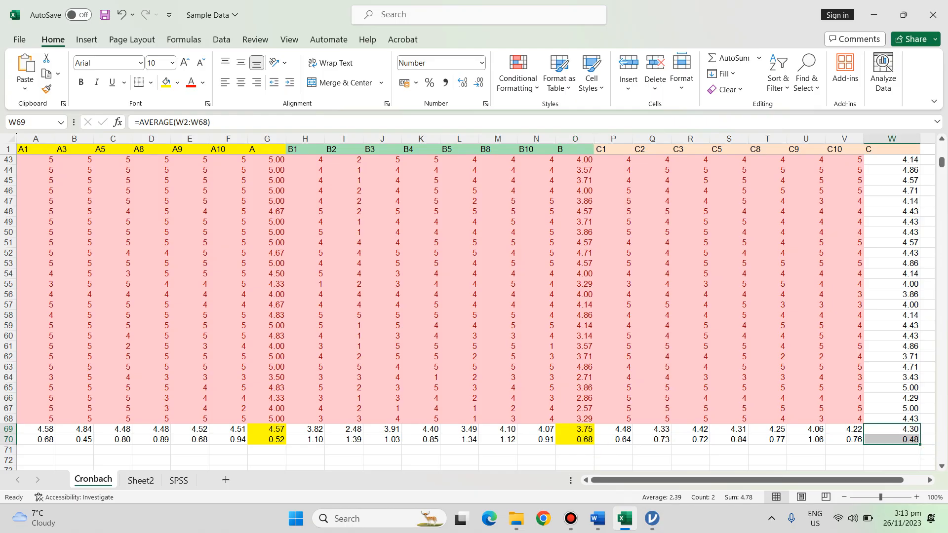
{"action": "left_click", "coordinate": [165, 82]}
{"action": "left_click", "coordinate": [305, 335]}
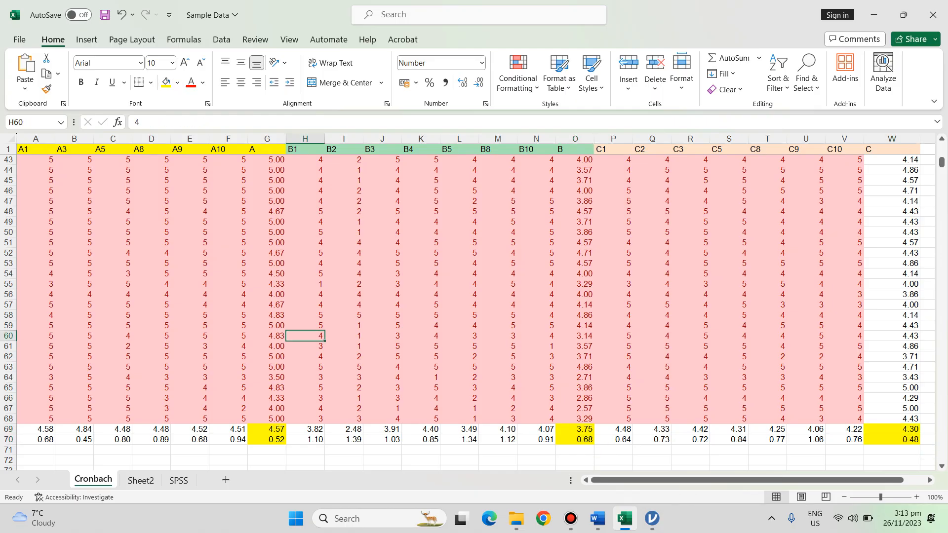
Review the section A averages and their grand mean, and check the empty result tables' layout in the Word questionnaire
{"action": "left_click_drag", "start_coordinate": [267, 252], "coordinate": [266, 357]}
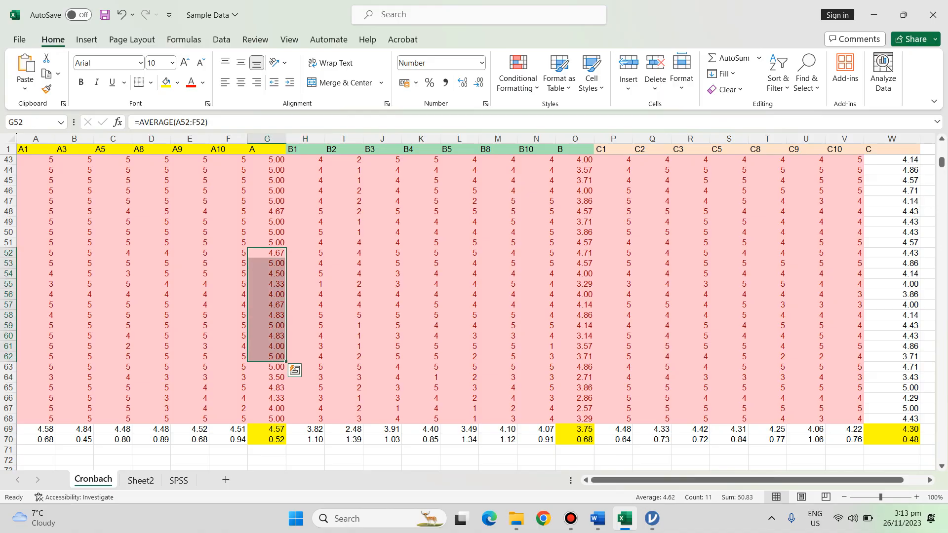
{"action": "left_click", "coordinate": [267, 429]}
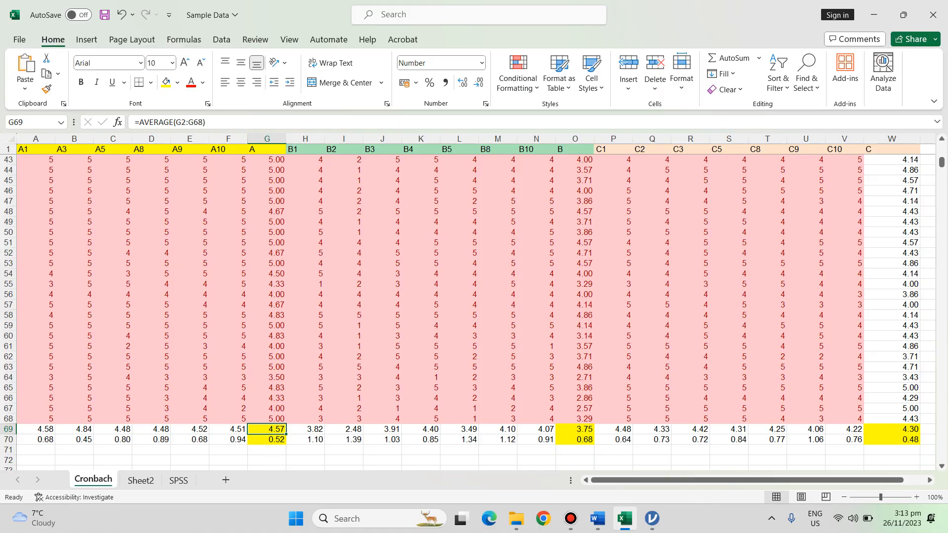
{"action": "scroll", "coordinate": [467, 313], "scroll_direction": "down", "scroll_amount": 4}
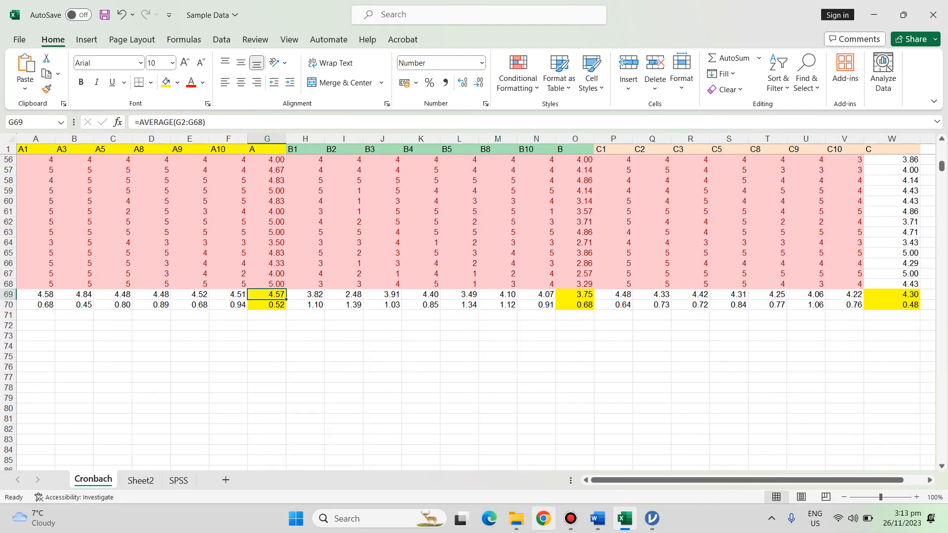
{"action": "left_click", "coordinate": [597, 518]}
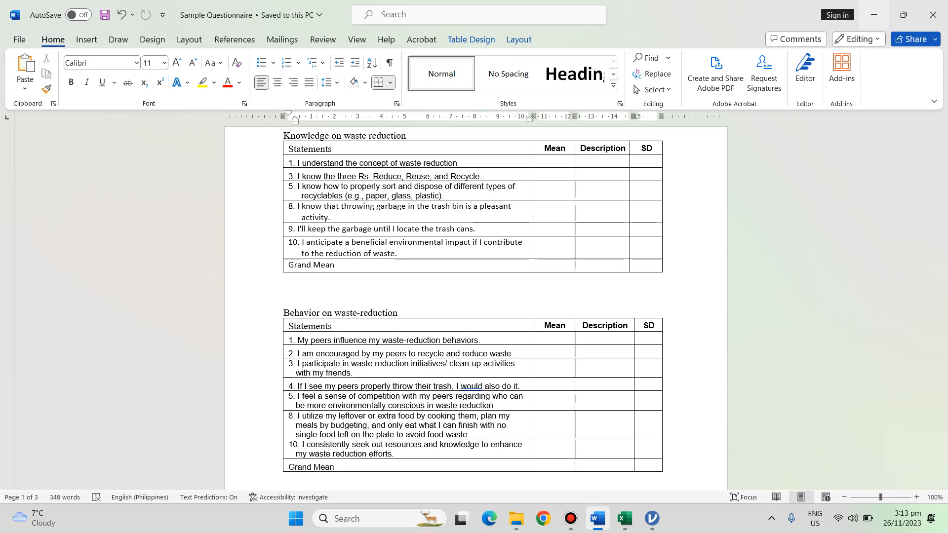
{"action": "left_click", "coordinate": [874, 15]}
Copy the section A means and standard deviations in A69:G70 and paste them as transposed values starting at B72
{"action": "left_click_drag", "start_coordinate": [36, 295], "coordinate": [267, 304]}
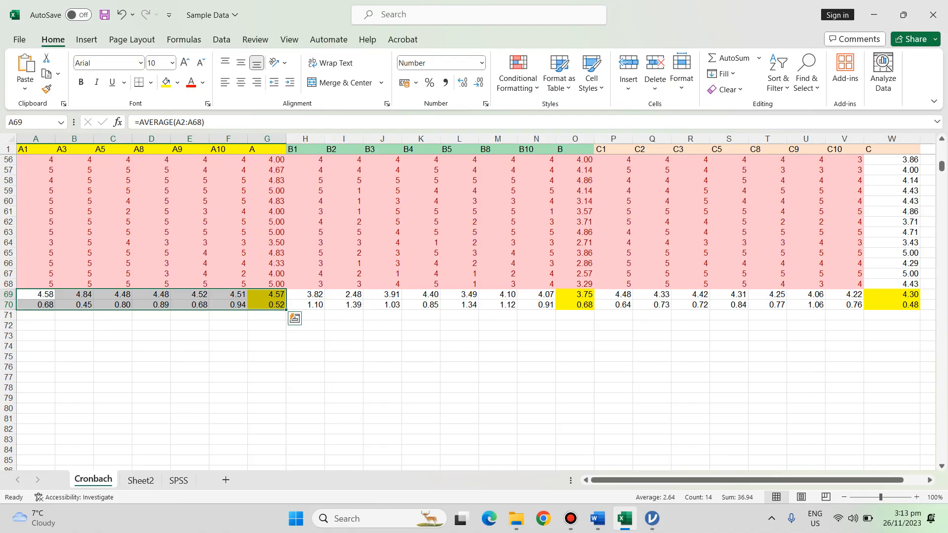
{"action": "key", "text": "ctrl+c"}
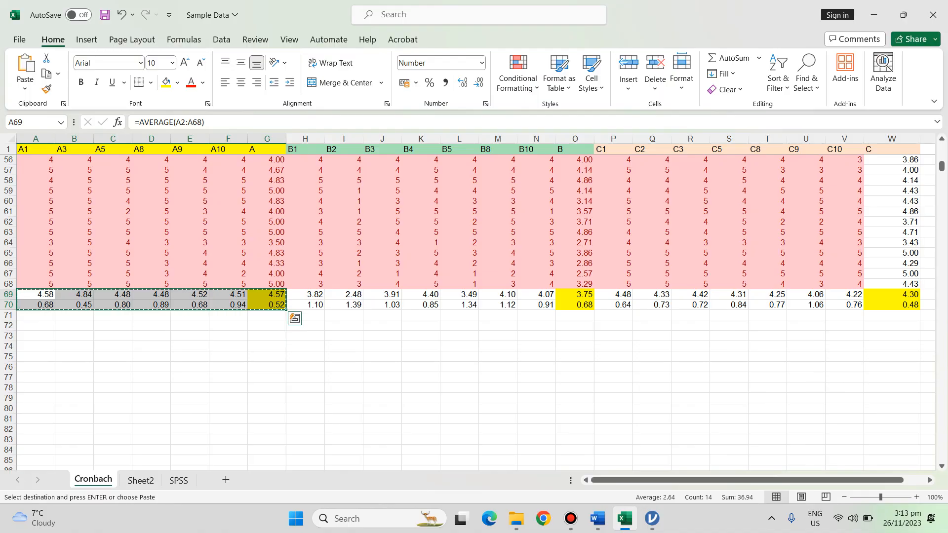
{"action": "right_click", "coordinate": [117, 325]}
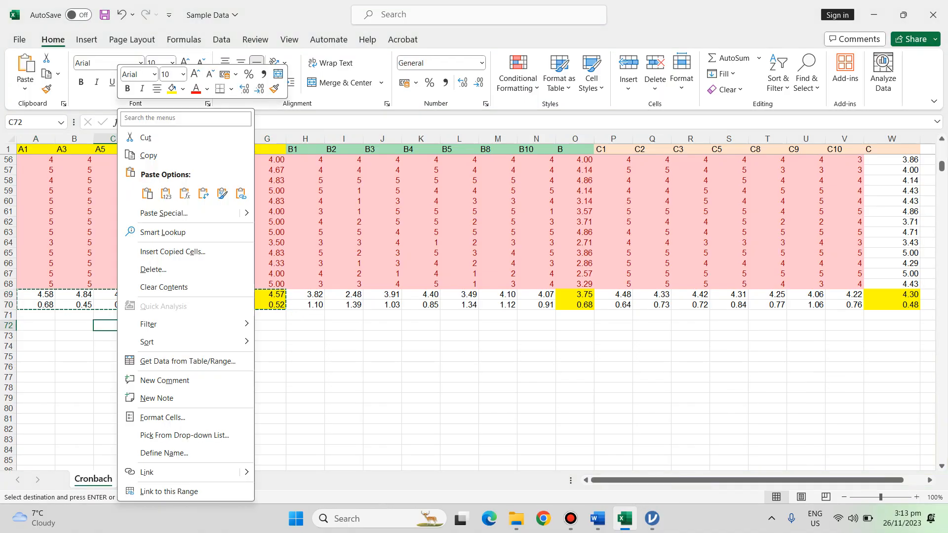
{"action": "right_click", "coordinate": [64, 325]}
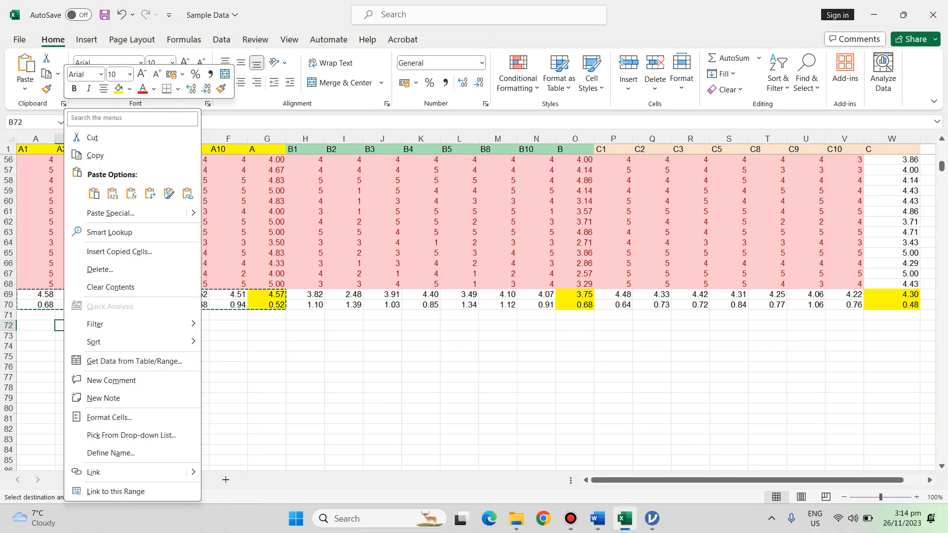
{"action": "left_click", "coordinate": [110, 212]}
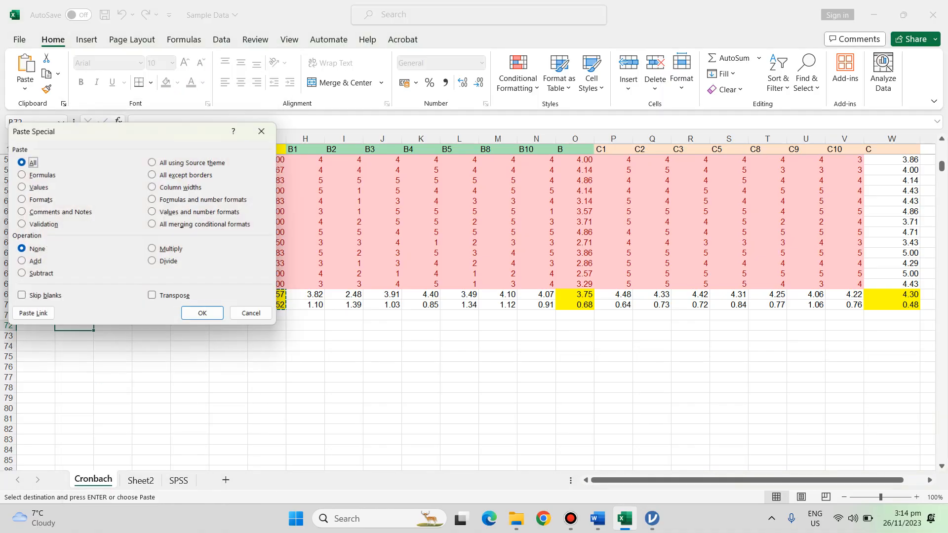
{"action": "key", "text": "v"}
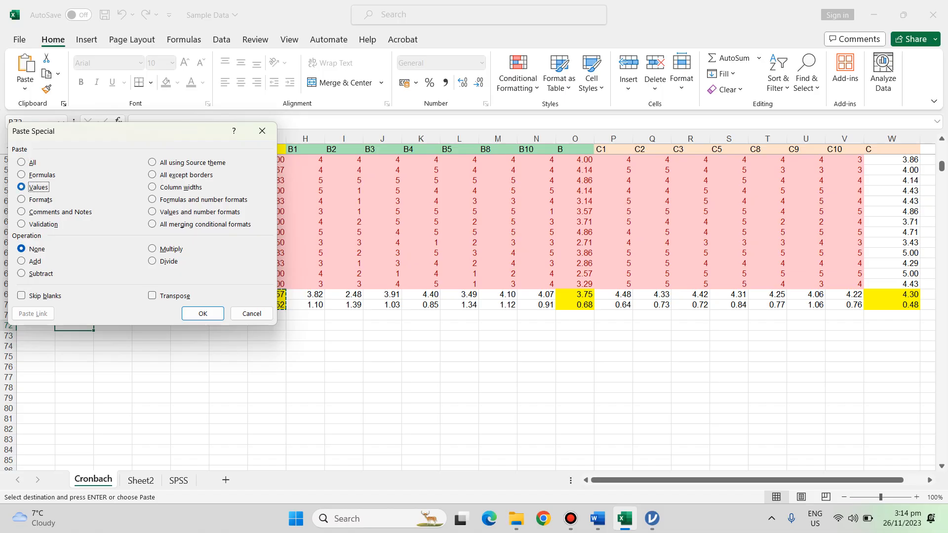
{"action": "key", "text": "e"}
{"action": "key", "text": "v"}
{"action": "key", "text": "Return"}
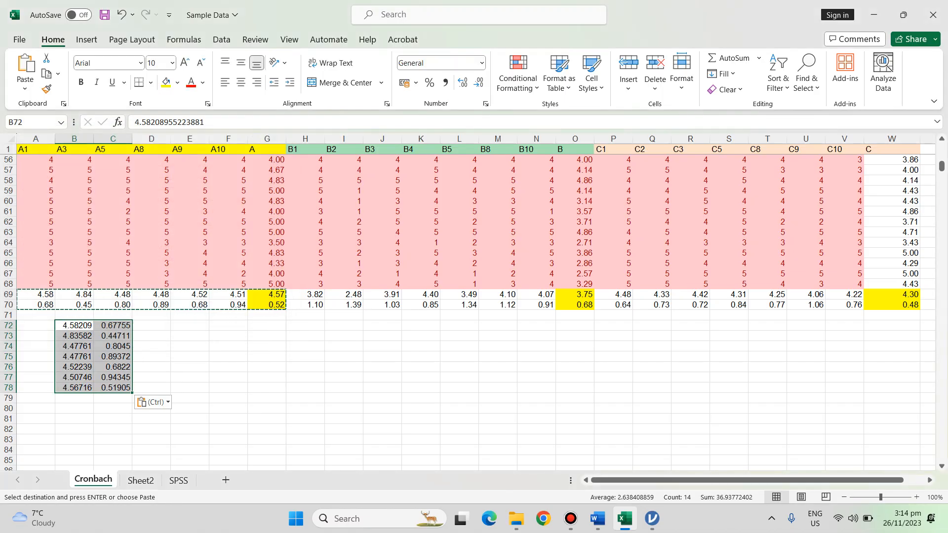
Format the transposed section A values to two decimal places and move the standard deviations from C72:C78 to D72:D78
{"action": "left_click", "coordinate": [478, 82]}
{"action": "left_click", "coordinate": [478, 83]}
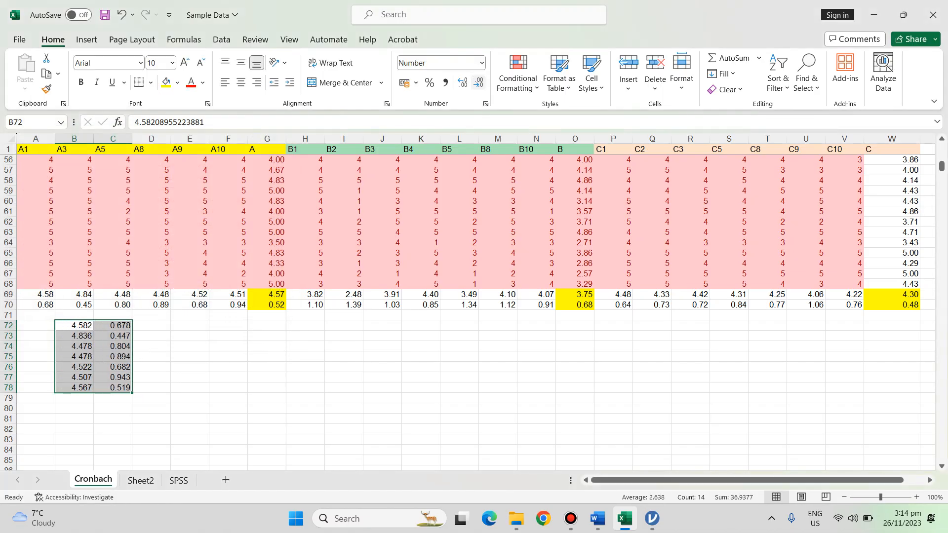
{"action": "left_click", "coordinate": [479, 82]}
{"action": "left_click", "coordinate": [228, 336]}
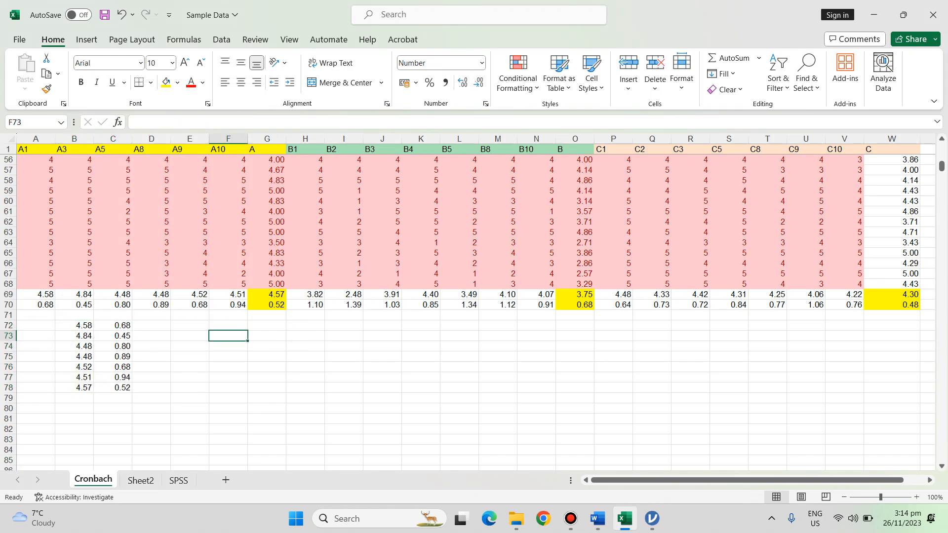
{"action": "left_click_drag", "start_coordinate": [113, 325], "coordinate": [151, 392]}
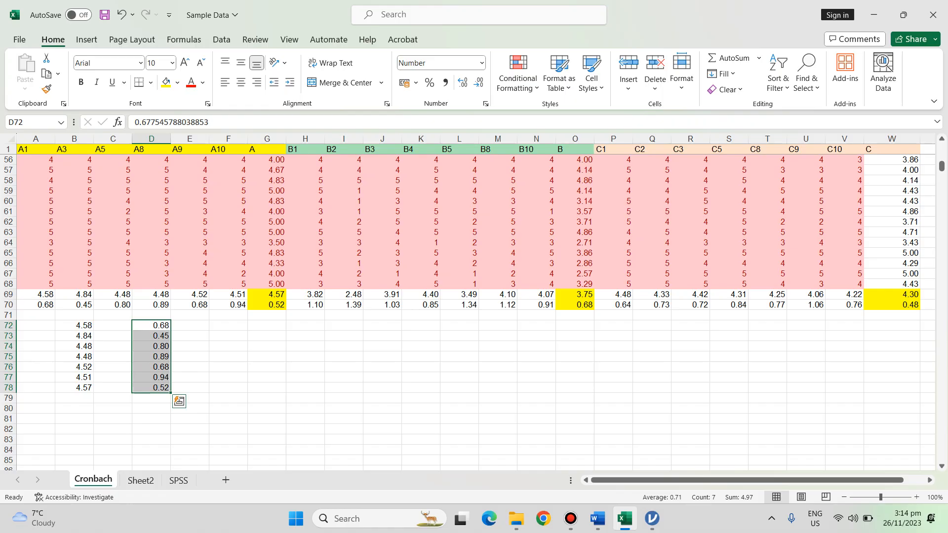
{"action": "left_click", "coordinate": [228, 388]}
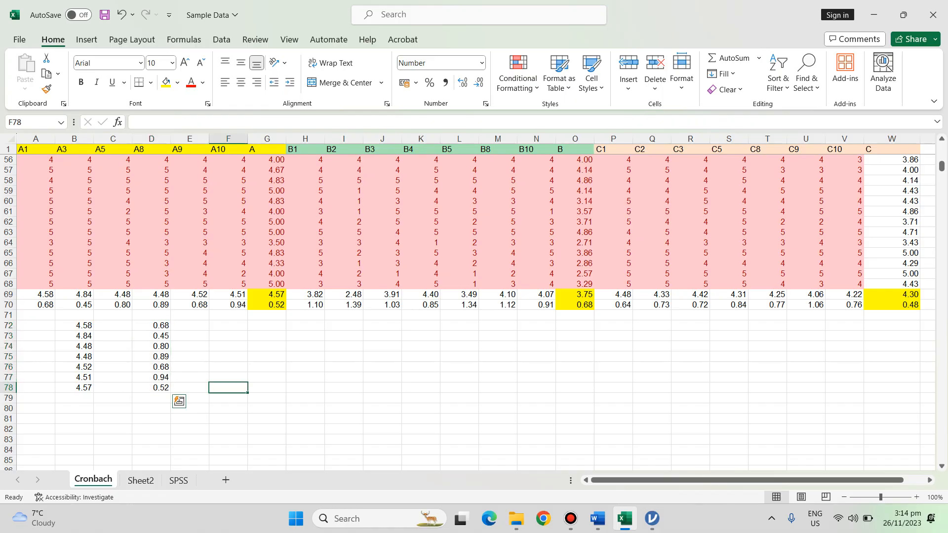
Copy the section B means and standard deviations in H69:O70 and paste them as transposed values starting at I72
{"action": "left_click_drag", "start_coordinate": [305, 294], "coordinate": [574, 304]}
{"action": "key", "text": "ctrl+c"}
{"action": "left_click", "coordinate": [344, 326]}
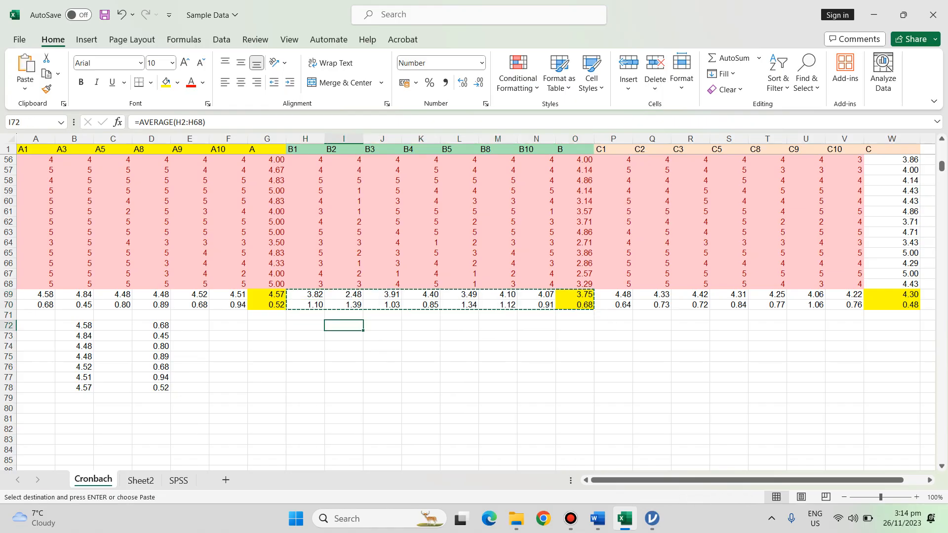
{"action": "right_click", "coordinate": [331, 326]}
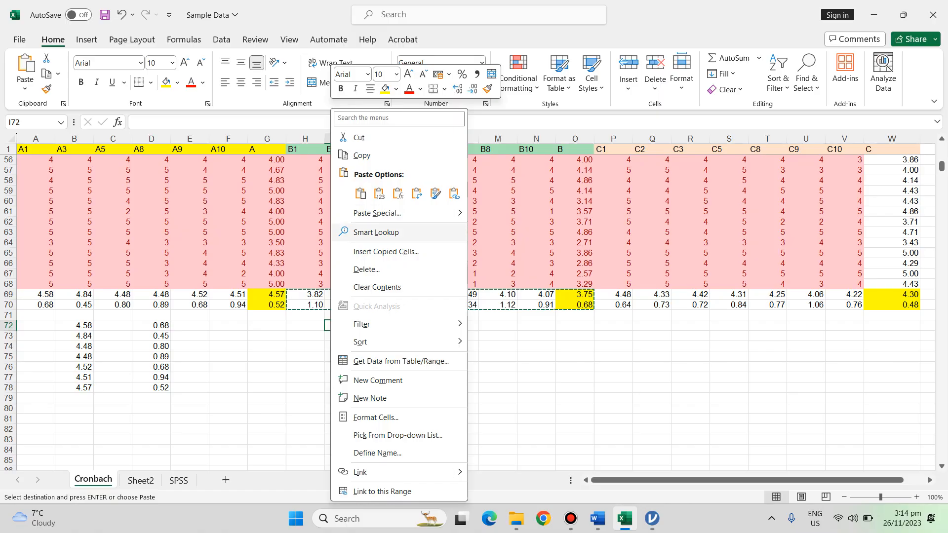
{"action": "left_click", "coordinate": [377, 213]}
{"action": "key", "text": "alt+v"}
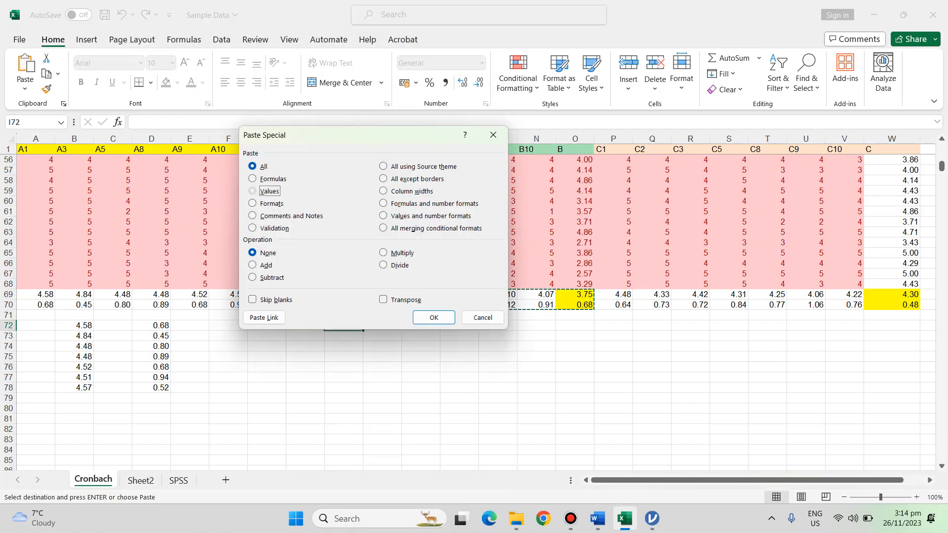
{"action": "key", "text": "alt+e"}
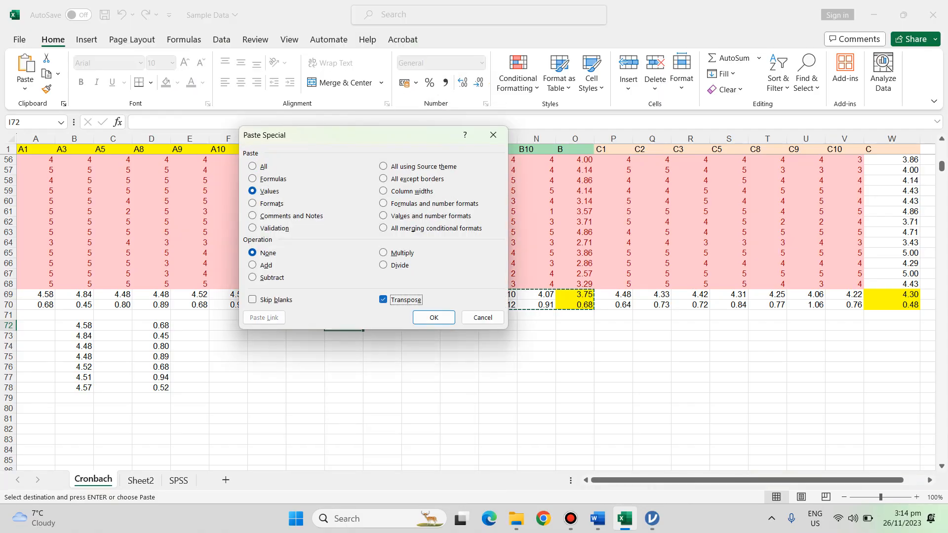
{"action": "key", "text": "Return"}
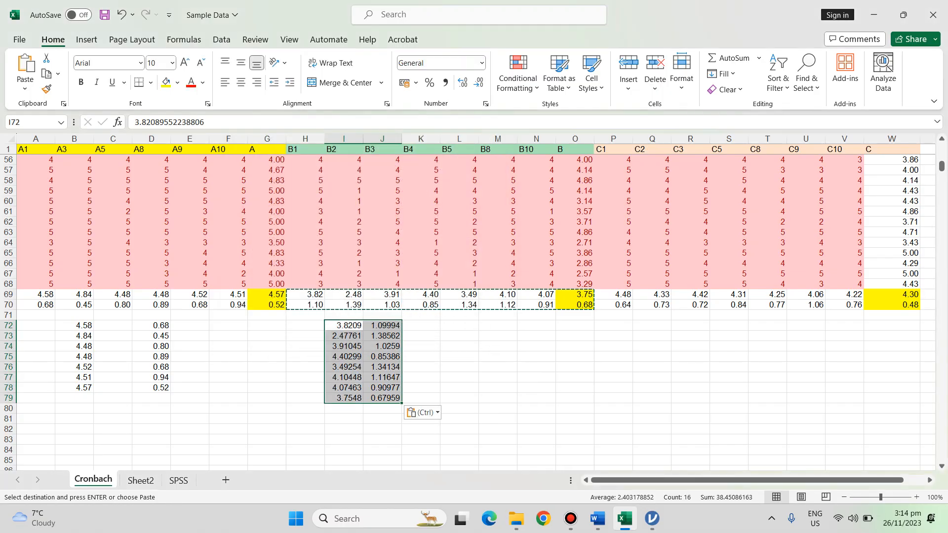
Format the transposed section B values to two decimal places and move the standard deviations from J72:J79 to K72:K79
{"action": "left_click", "coordinate": [478, 82]}
{"action": "left_click", "coordinate": [478, 83]}
{"action": "left_click", "coordinate": [478, 83]}
{"action": "left_click", "coordinate": [478, 82]}
{"action": "left_click", "coordinate": [462, 83]}
{"action": "left_click_drag", "start_coordinate": [382, 326], "coordinate": [428, 403]}
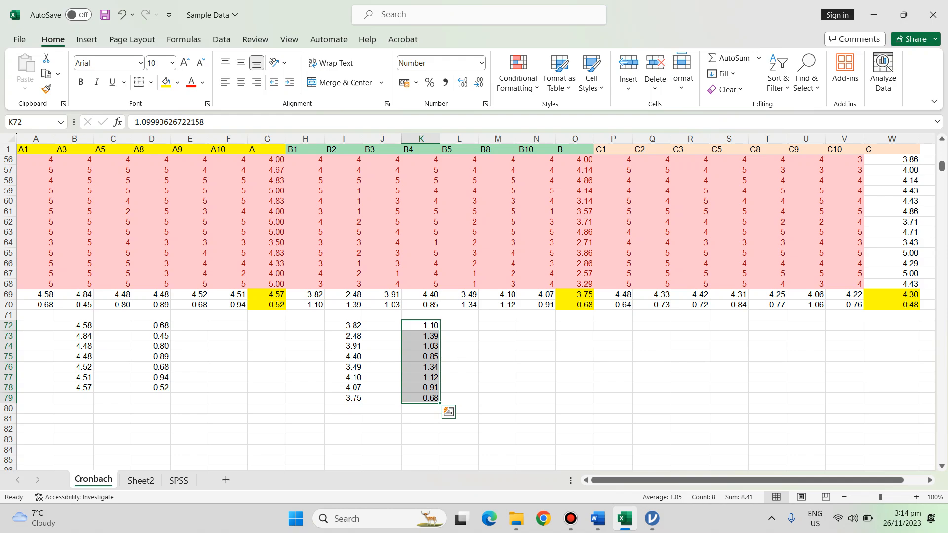
Copy the section C means and standard deviations in P69:W70 and paste them as transposed values starting at Q72
{"action": "left_click_drag", "start_coordinate": [613, 295], "coordinate": [892, 305]}
{"action": "key", "text": "ctrl+c"}
{"action": "left_click", "coordinate": [652, 326]}
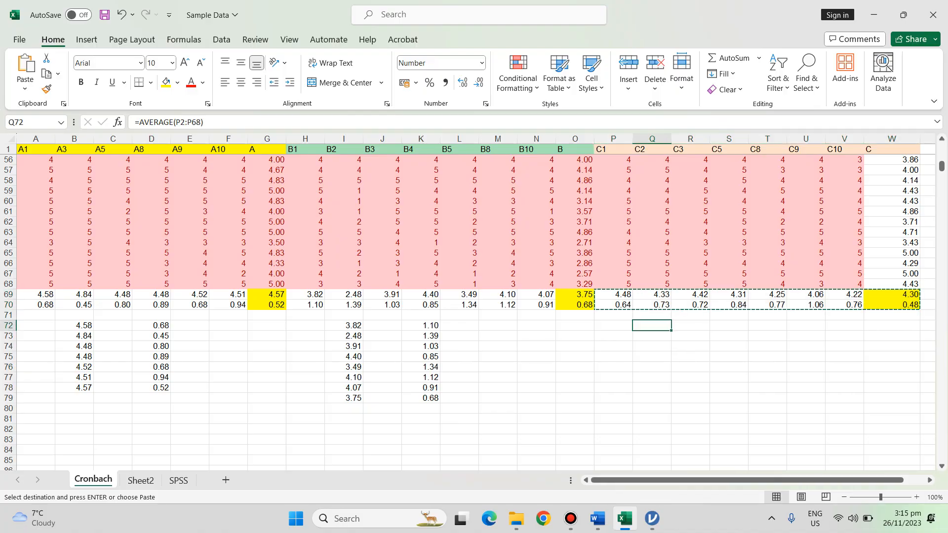
{"action": "right_click", "coordinate": [644, 326]}
{"action": "left_click", "coordinate": [690, 212]}
{"action": "key", "text": "v"}
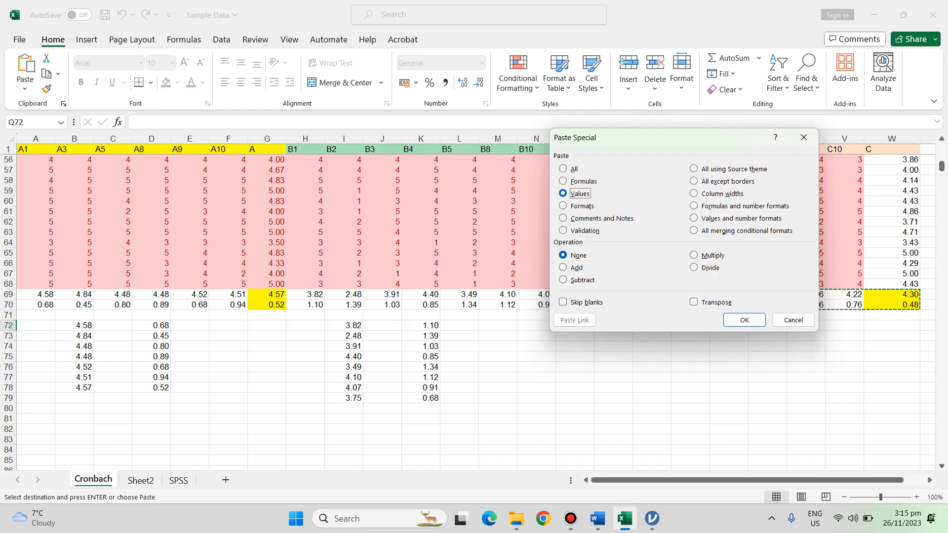
{"action": "key", "text": "e"}
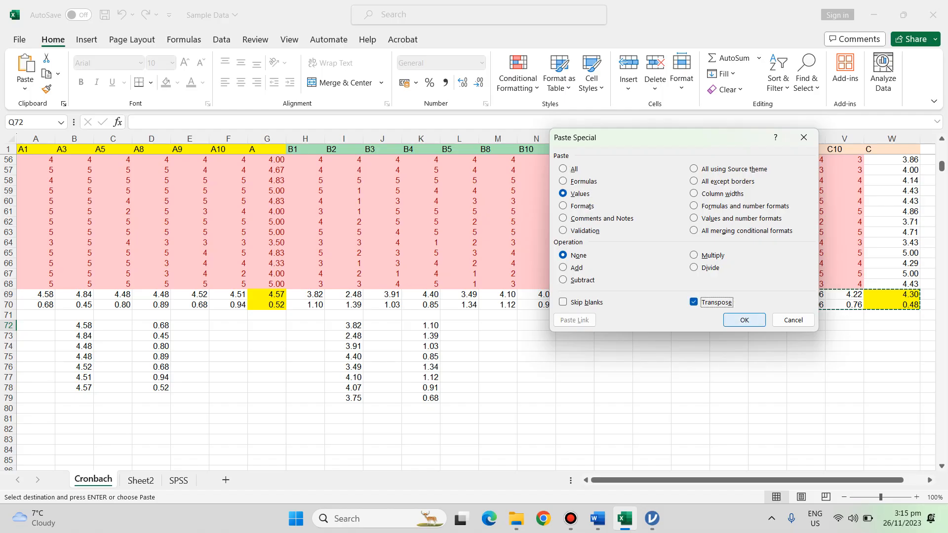
{"action": "key", "text": "Return"}
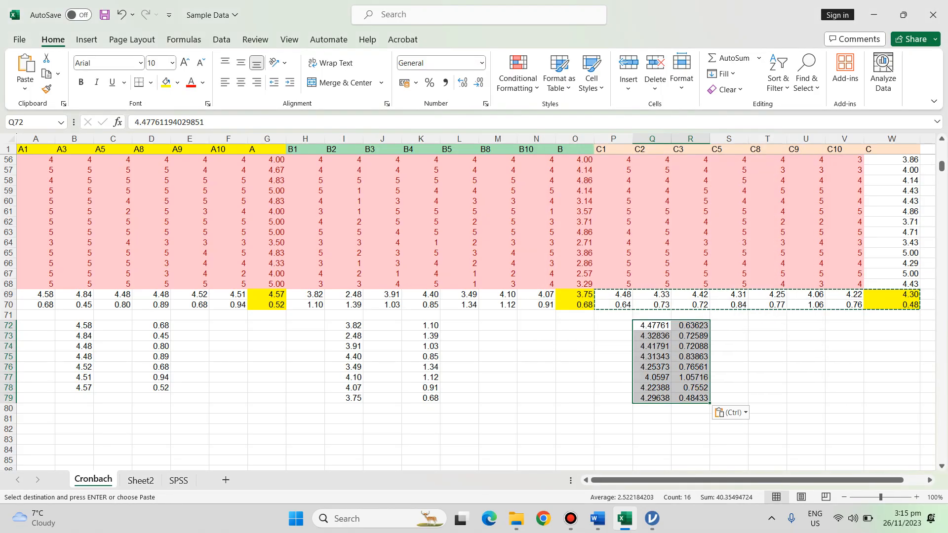
Format the transposed section C values to two decimal places and move the standard deviations from R72:R79 to S72:S79
{"action": "double_click", "coordinate": [478, 83]}
{"action": "left_click", "coordinate": [478, 82]}
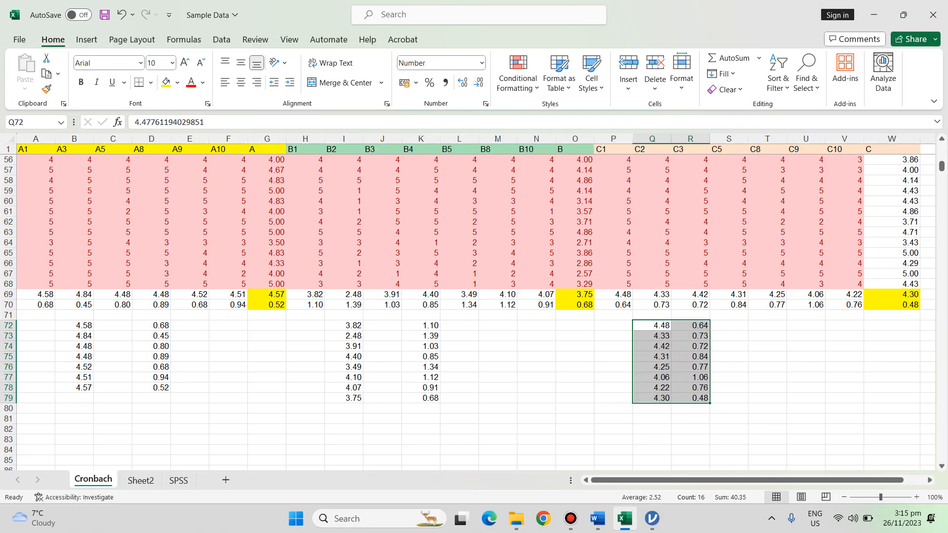
{"action": "left_click_drag", "start_coordinate": [690, 326], "coordinate": [690, 398]}
{"action": "left_click_drag", "start_coordinate": [710, 365], "coordinate": [748, 365]}
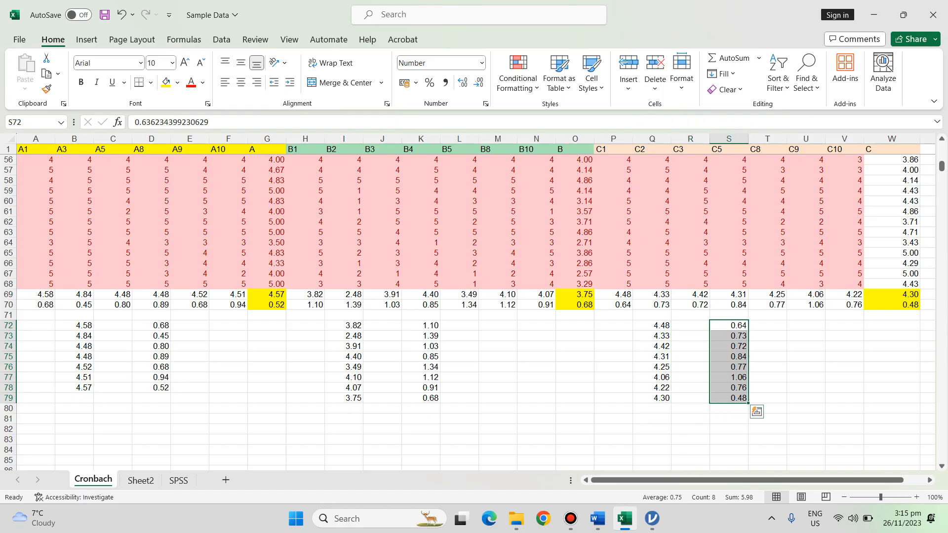
{"action": "left_click", "coordinate": [690, 325]}
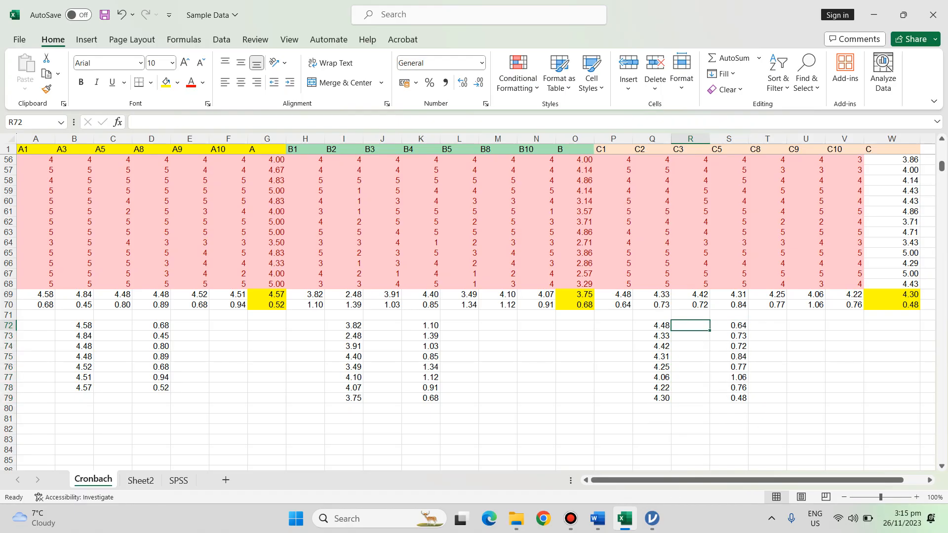
Enter the first row of an interpretation scale in F83:H83, with limits 1.00 and 1.50 and the label Very Low
{"action": "scroll", "coordinate": [467, 313], "scroll_direction": "down", "scroll_amount": 2}
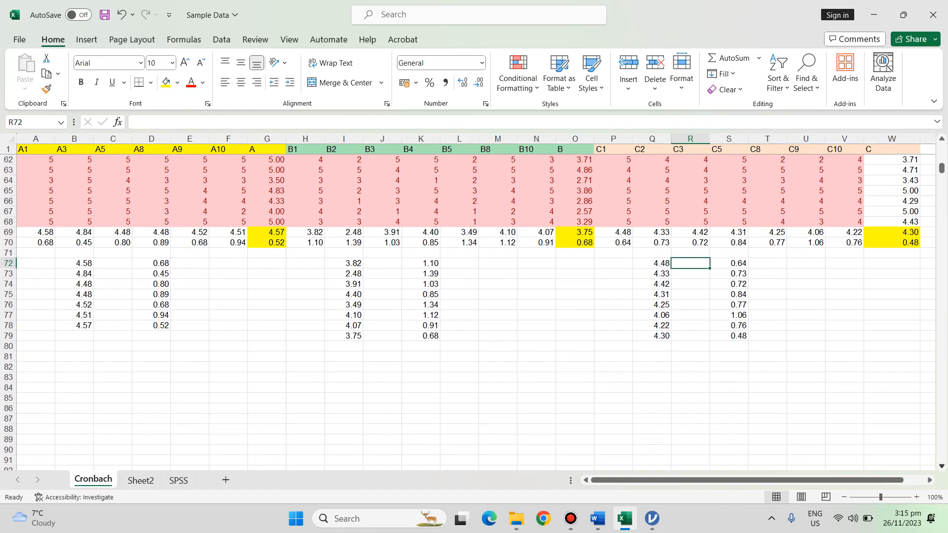
{"action": "scroll", "coordinate": [467, 310], "scroll_direction": "down", "scroll_amount": 1}
{"action": "left_click_drag", "start_coordinate": [75, 253], "coordinate": [74, 315]}
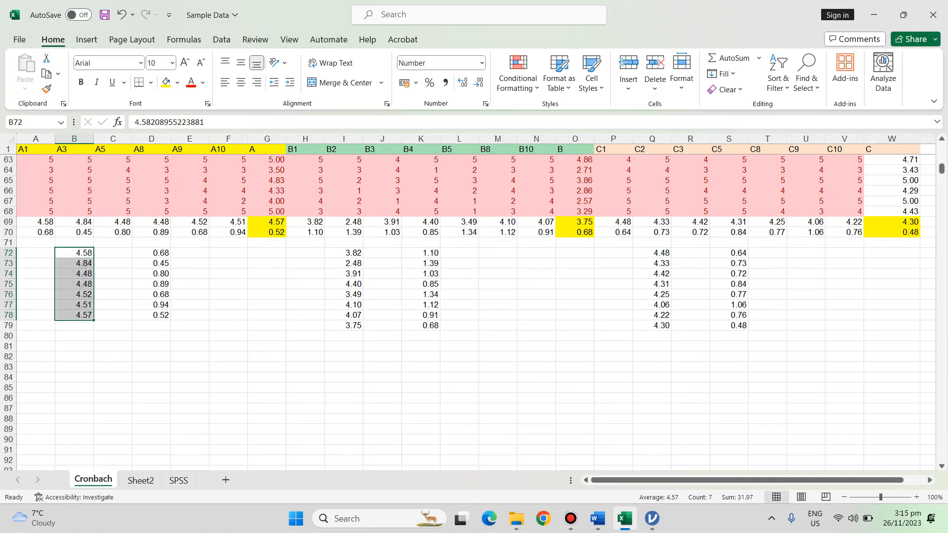
{"action": "left_click", "coordinate": [266, 398]}
{"action": "left_click", "coordinate": [266, 366]}
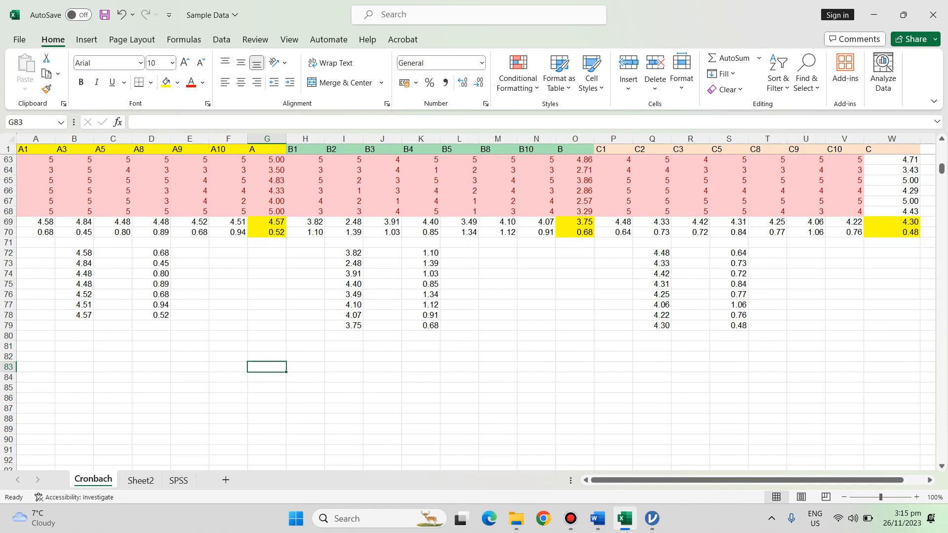
{"action": "left_click", "coordinate": [228, 367]}
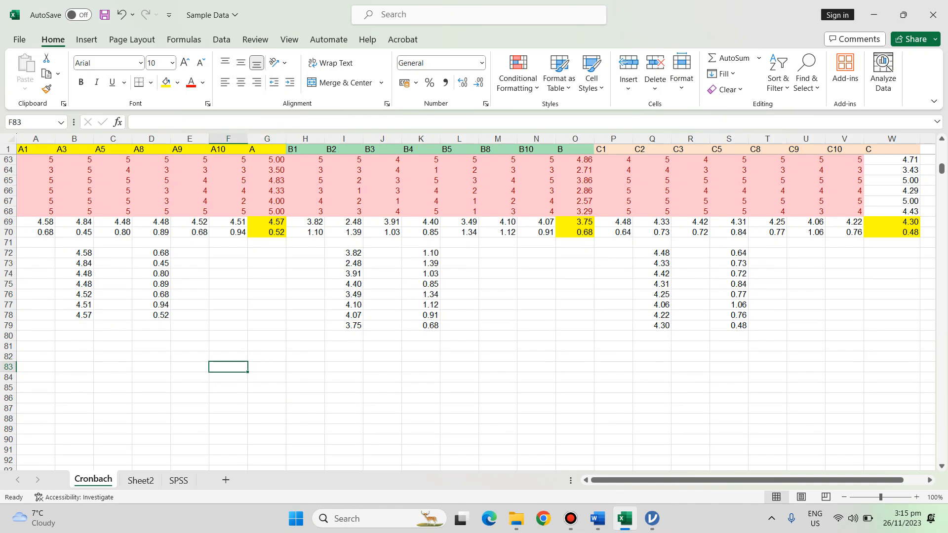
{"action": "type", "text": "1."}
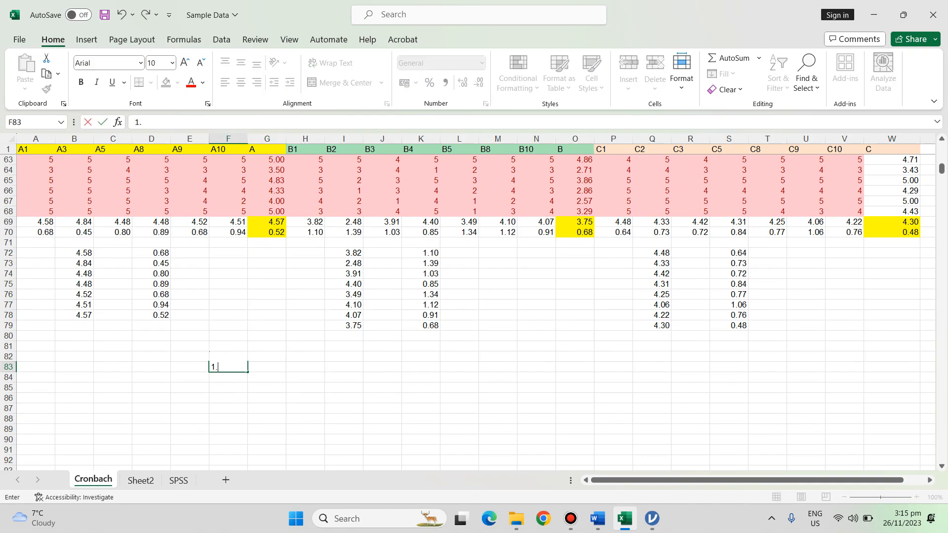
{"action": "type", "text": "00"}
{"action": "key", "text": "Tab"}
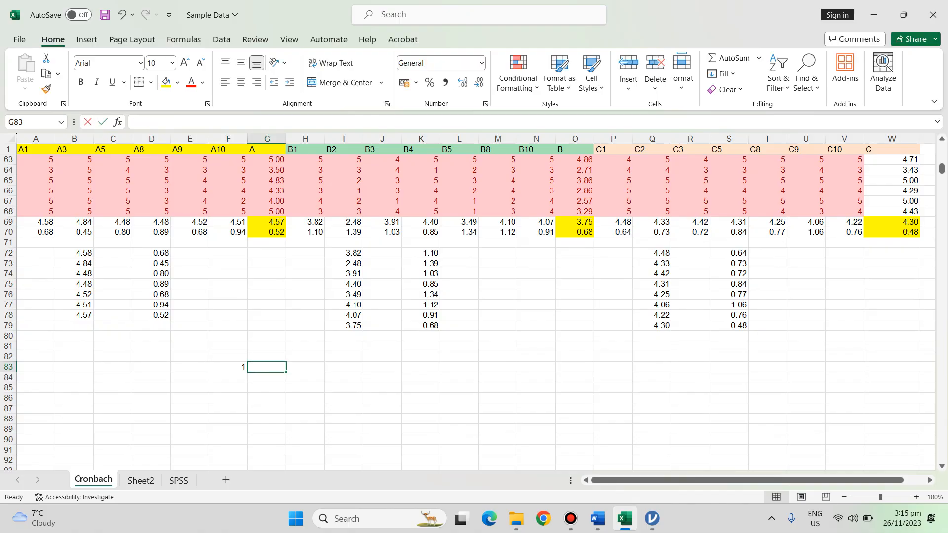
{"action": "type", "text": "1.50"}
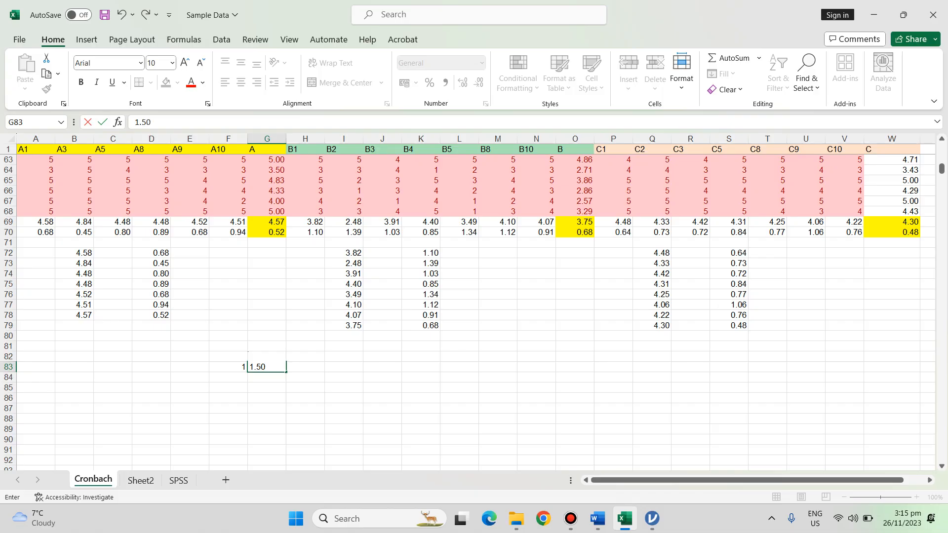
{"action": "key", "text": "Tab"}
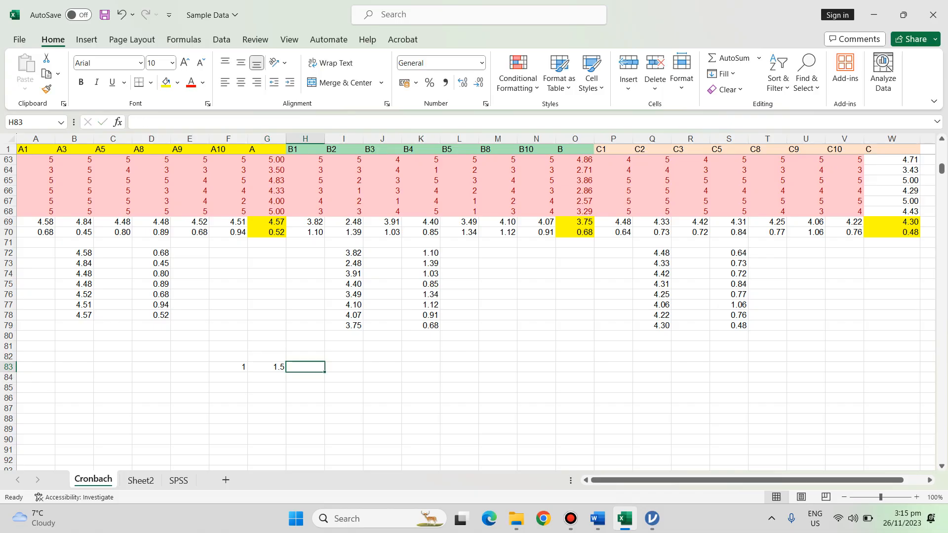
{"action": "type", "text": "Low"}
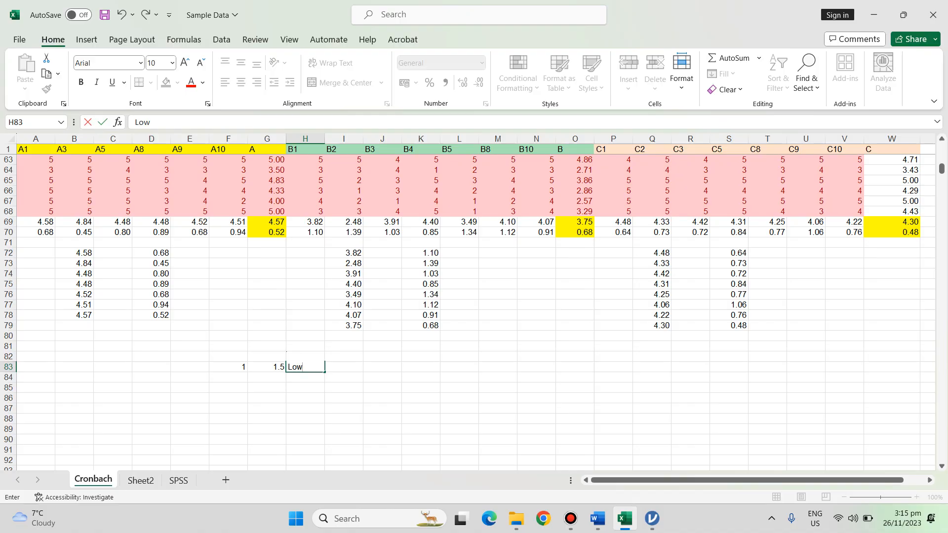
{"action": "key", "text": "BackSpace"}
{"action": "key", "text": "BackSpace"}
{"action": "key", "text": "BackSpace"}
{"action": "type", "text": "Very Low"}
{"action": "key", "text": "Return"}
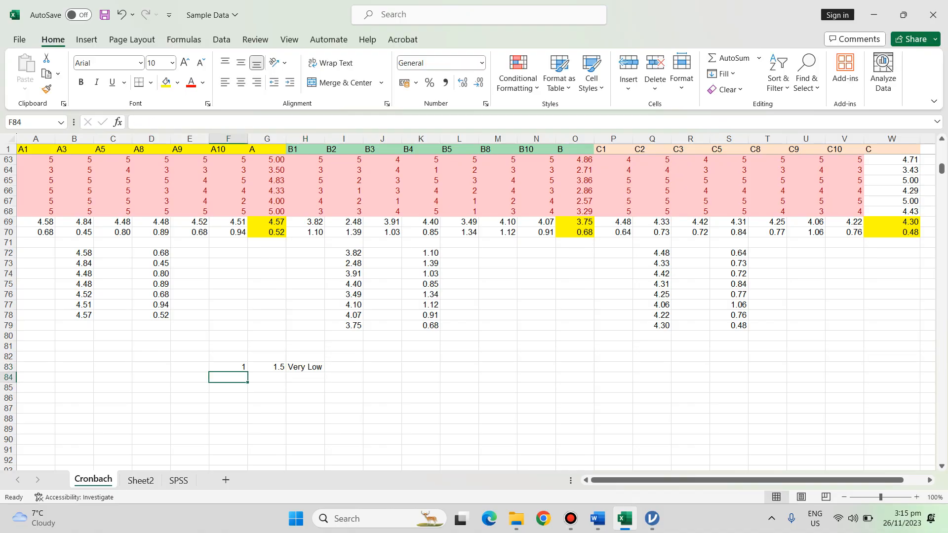
Add the second scale row in F84:H84 with limits 1.51 and 2.5 and the label Low
{"action": "type", "text": "1."}
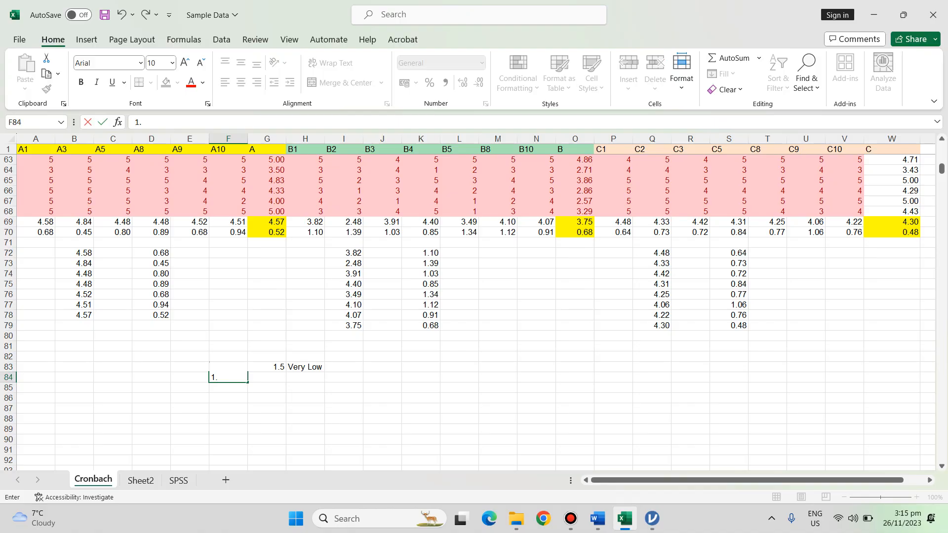
{"action": "type", "text": "51"}
{"action": "key", "text": "Tab"}
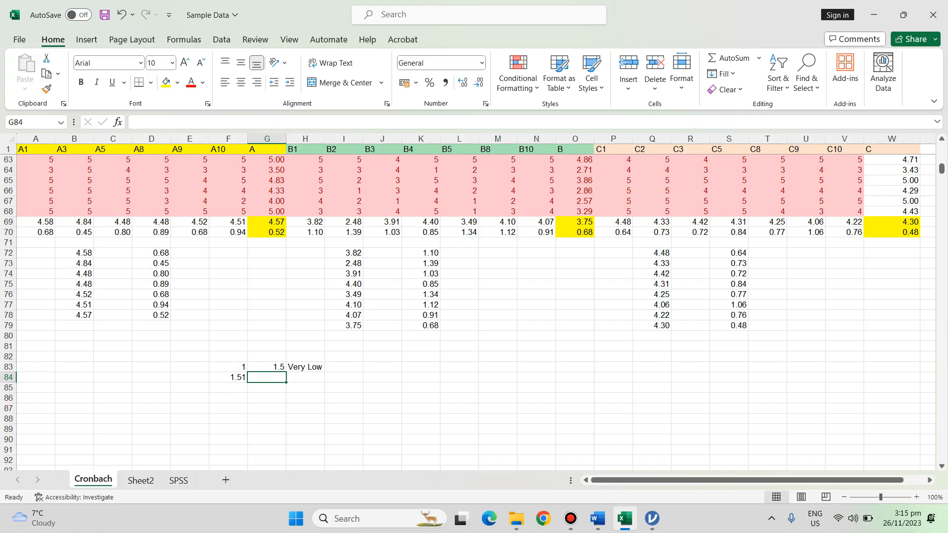
{"action": "type", "text": "2.5"}
{"action": "key", "text": "Tab"}
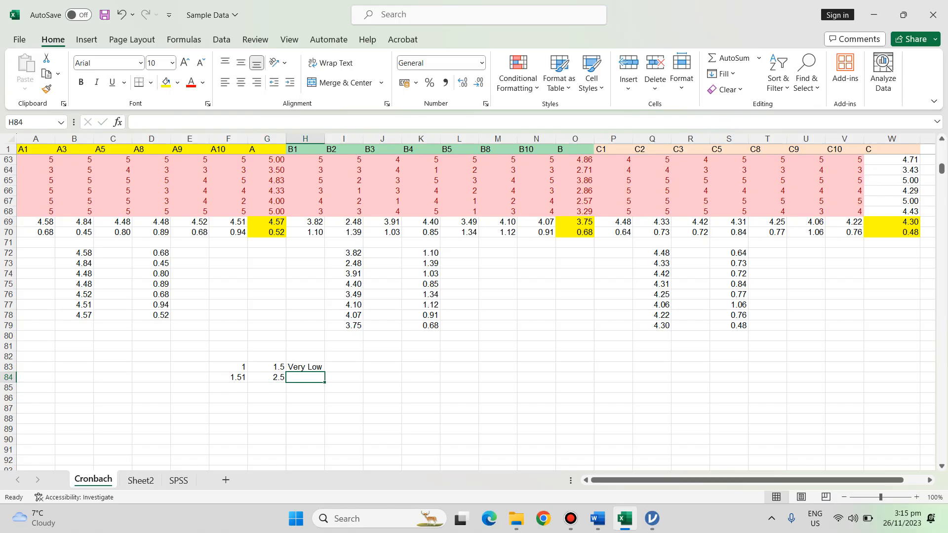
{"action": "type", "text": "Low"}
{"action": "key", "text": "Return"}
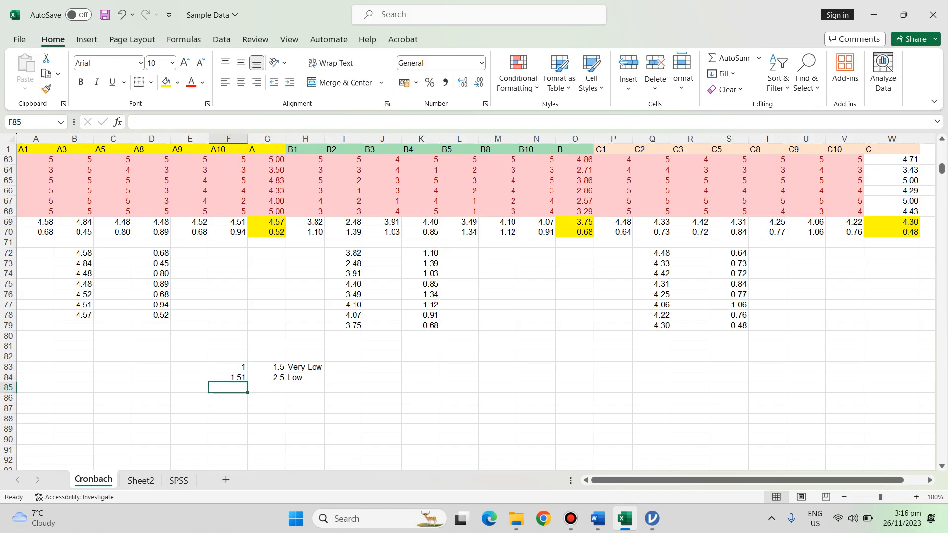
Add the third scale row in F85:H85 with limits 2.51 and 3.5 and the label Moderate
{"action": "type", "text": "2.51"}
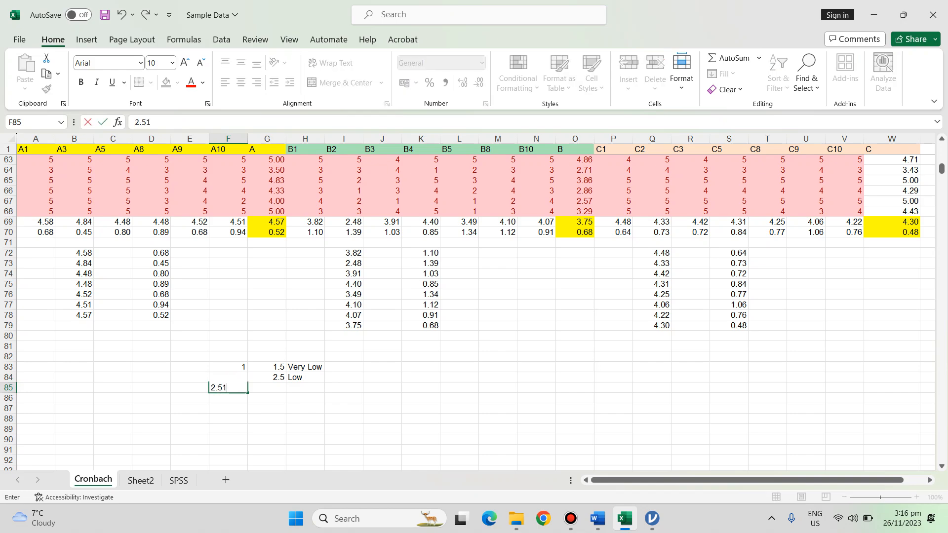
{"action": "key", "text": "Tab"}
{"action": "type", "text": "3.5"}
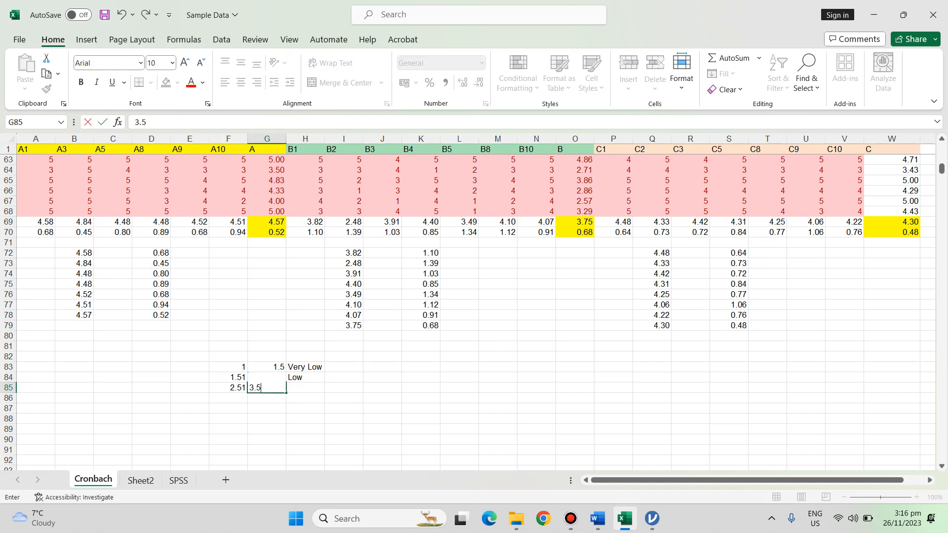
{"action": "key", "text": "Tab"}
{"action": "type", "text": "Moderate"}
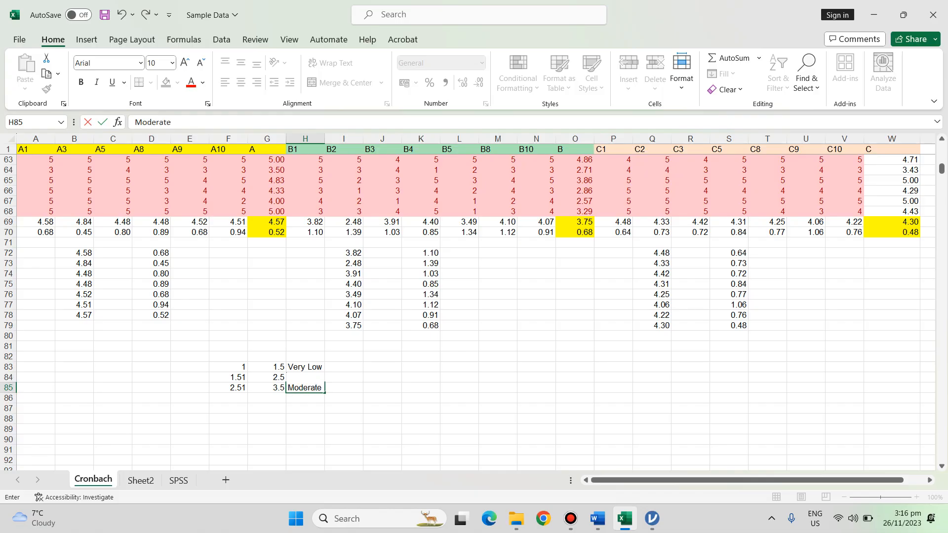
{"action": "key", "text": "Return"}
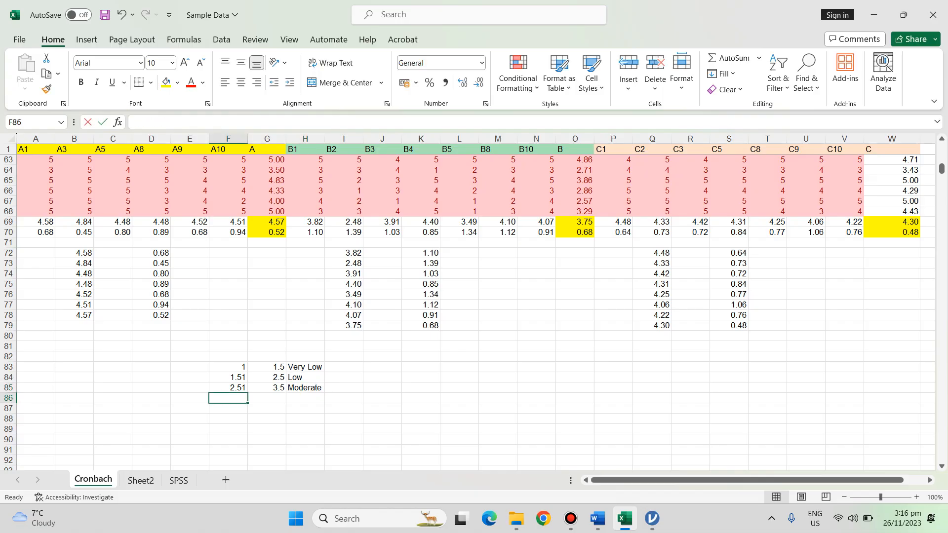
Add the fourth scale row in F86:H86 with limits 3.51 and 4.5 and the label High
{"action": "type", "text": "3.51"}
{"action": "key", "text": "Tab"}
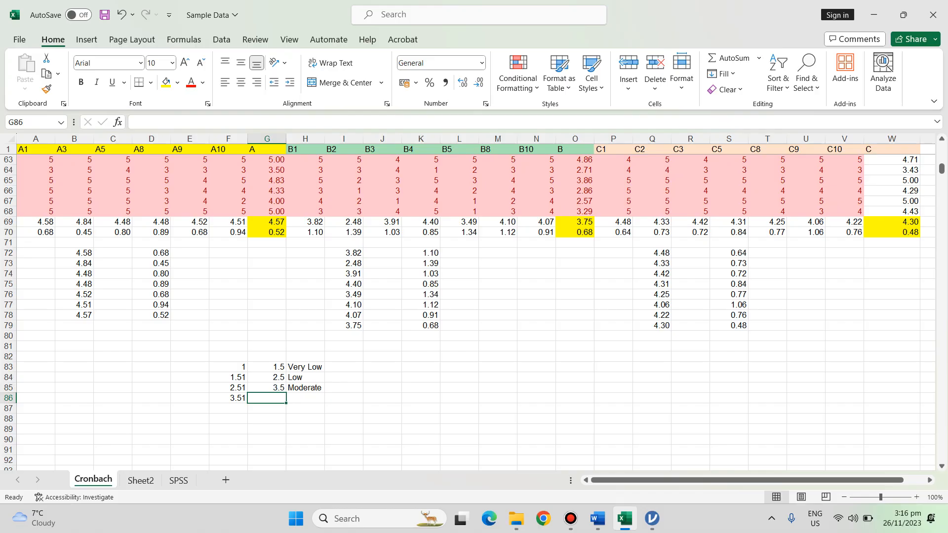
{"action": "type", "text": "4.5"}
{"action": "key", "text": "Tab"}
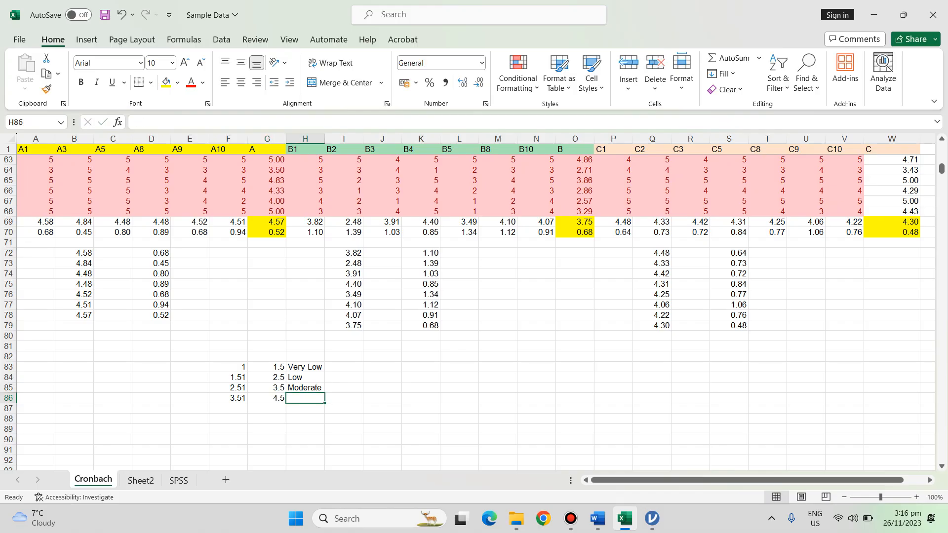
{"action": "type", "text": "High"}
{"action": "key", "text": "Return"}
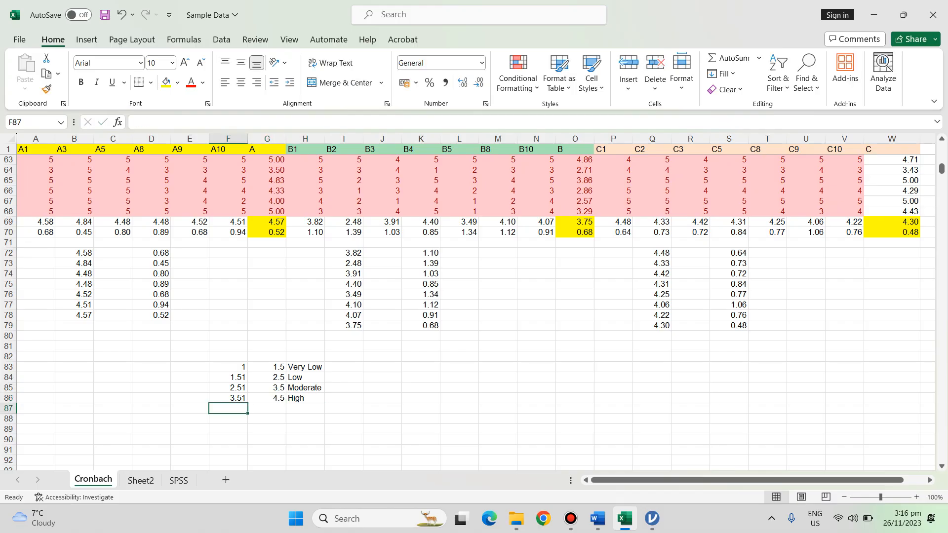
Add the last scale row in F87:H87 with limits 4.51 and 5.00 and the label Very High
{"action": "type", "text": "4.51"}
{"action": "key", "text": "Tab"}
{"action": "type", "text": "5.00"}
{"action": "key", "text": "Tab"}
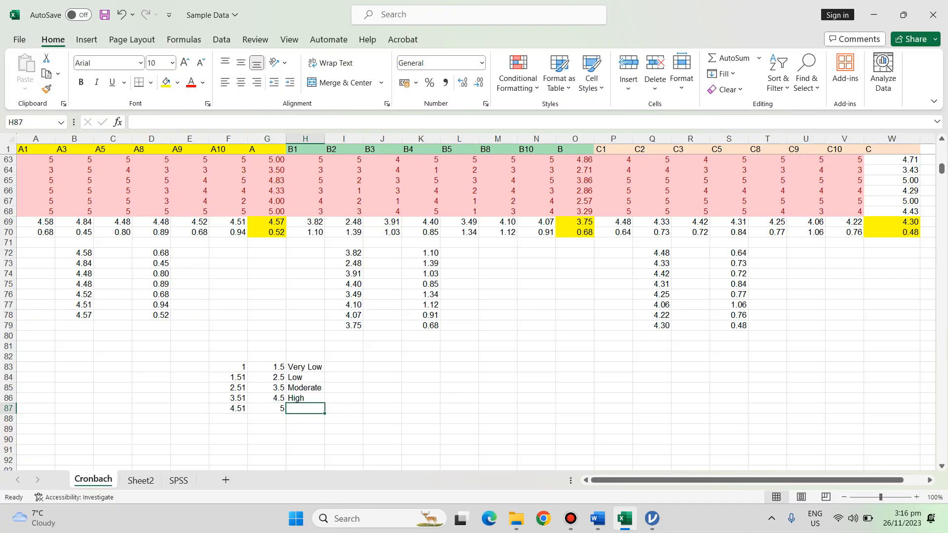
{"action": "type", "text": "Very High"}
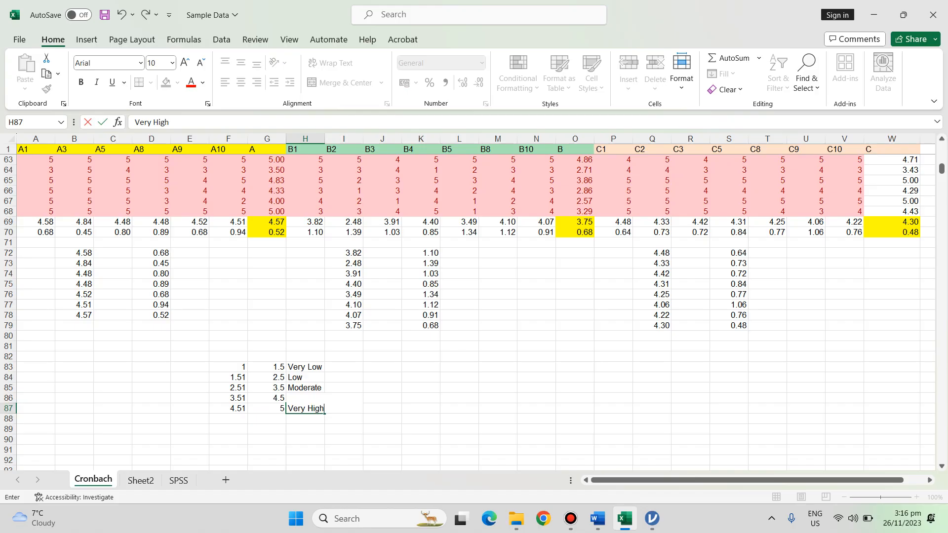
{"action": "key", "text": "Return"}
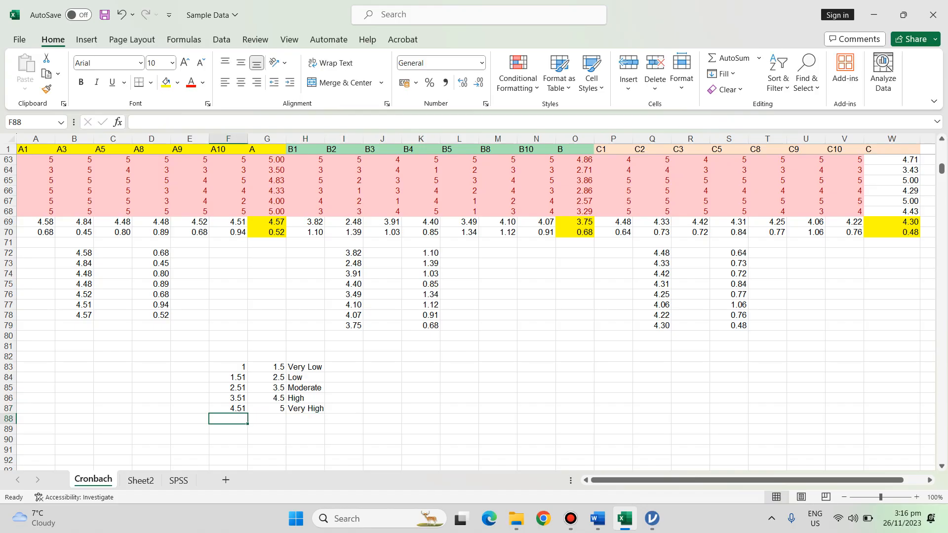
{"action": "left_click", "coordinate": [228, 367]}
{"action": "left_click_drag", "start_coordinate": [228, 367], "coordinate": [268, 409]}
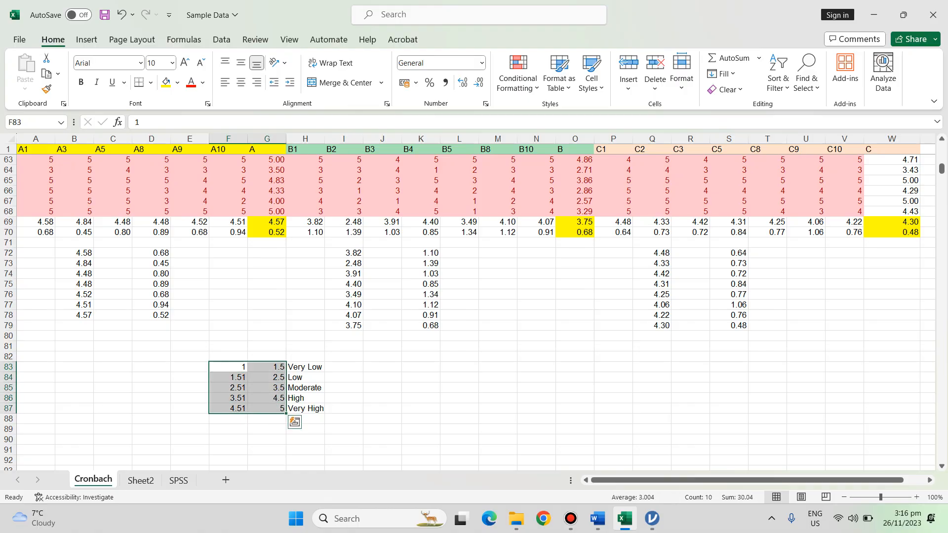
{"action": "left_click", "coordinate": [228, 367]}
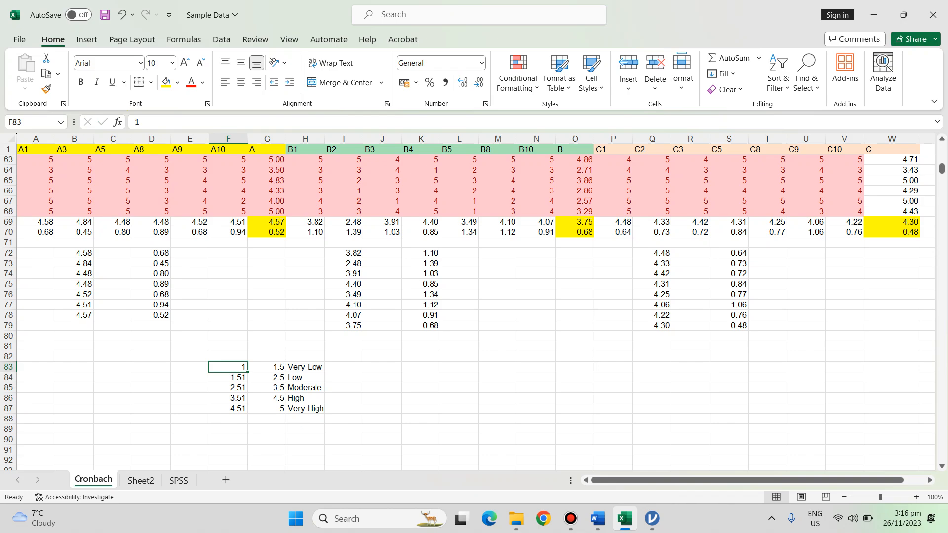
{"action": "left_click", "coordinate": [267, 367]}
{"action": "left_click", "coordinate": [228, 377]}
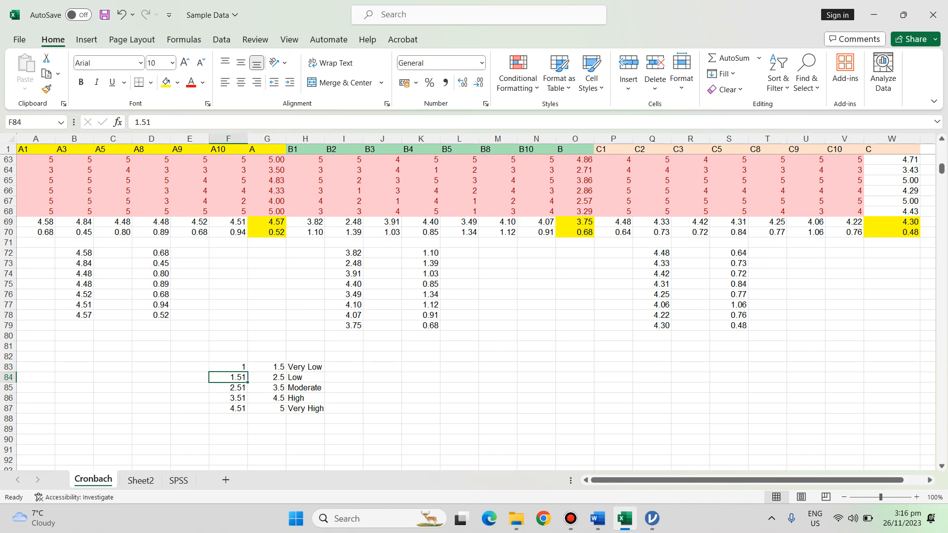
{"action": "left_click", "coordinate": [267, 378]}
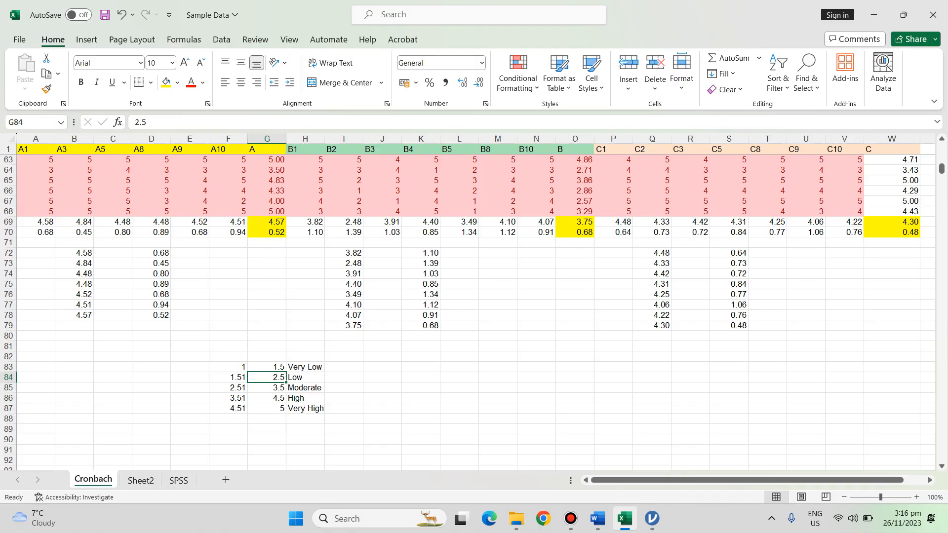
{"action": "left_click_drag", "start_coordinate": [228, 388], "coordinate": [267, 399]}
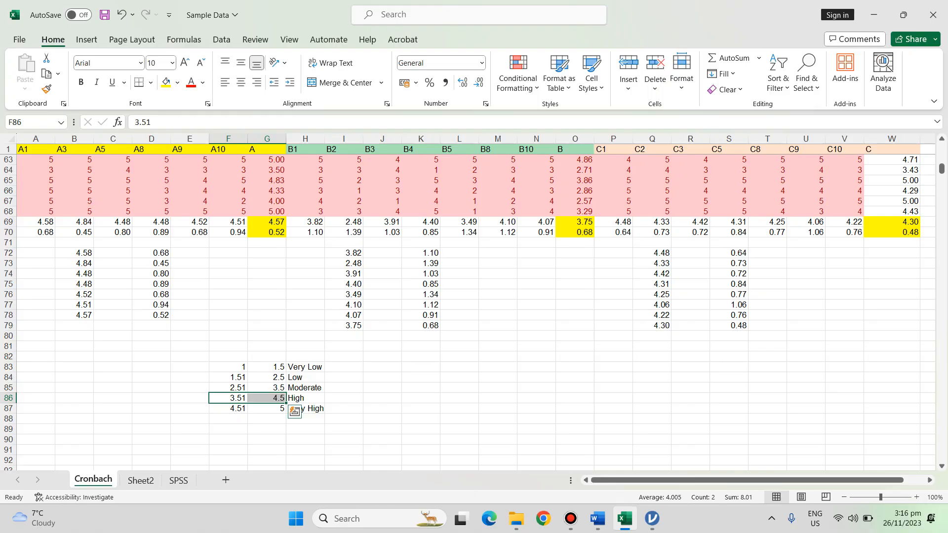
{"action": "left_click_drag", "start_coordinate": [228, 366], "coordinate": [267, 366]}
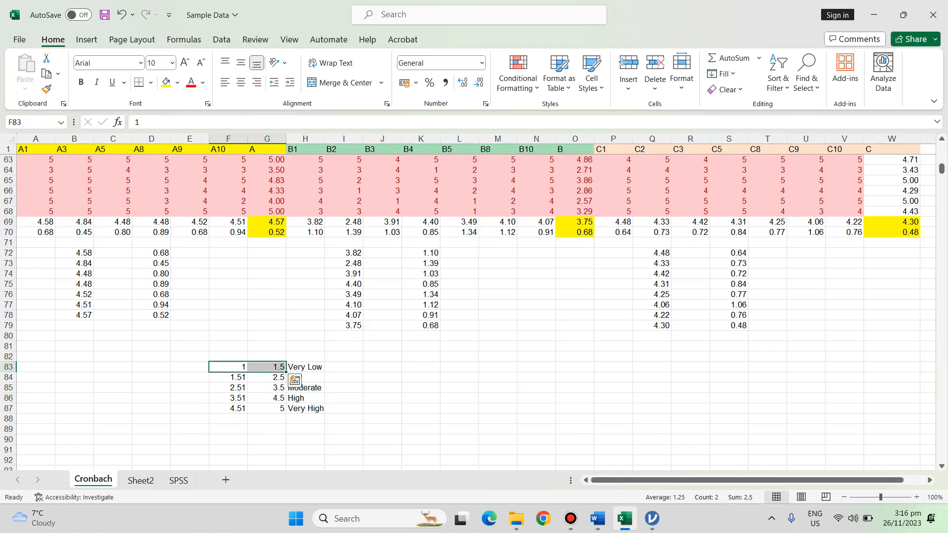
{"action": "left_click", "coordinate": [267, 429]}
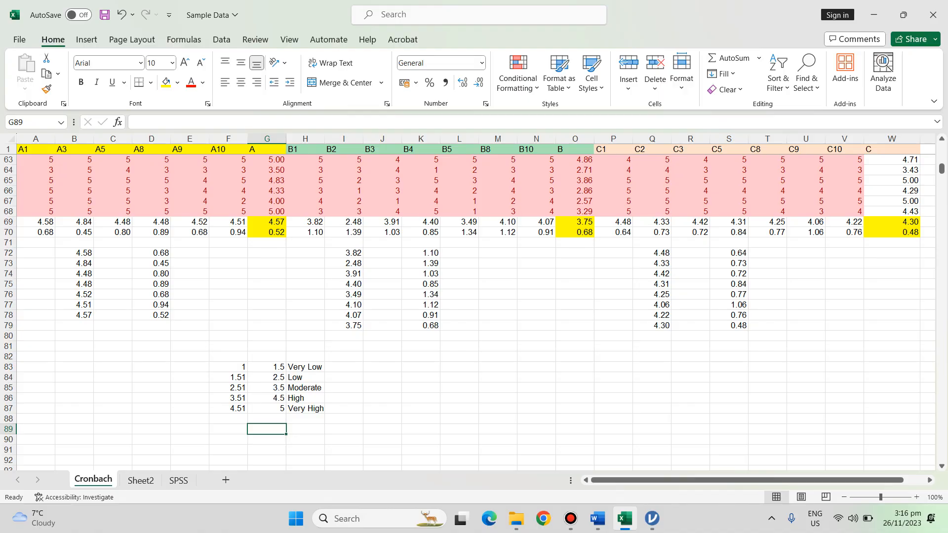
Write a VLOOKUP formula in C72 that looks up B72 in the scale range F83:H87 and returns column 3
{"action": "left_click", "coordinate": [113, 253]}
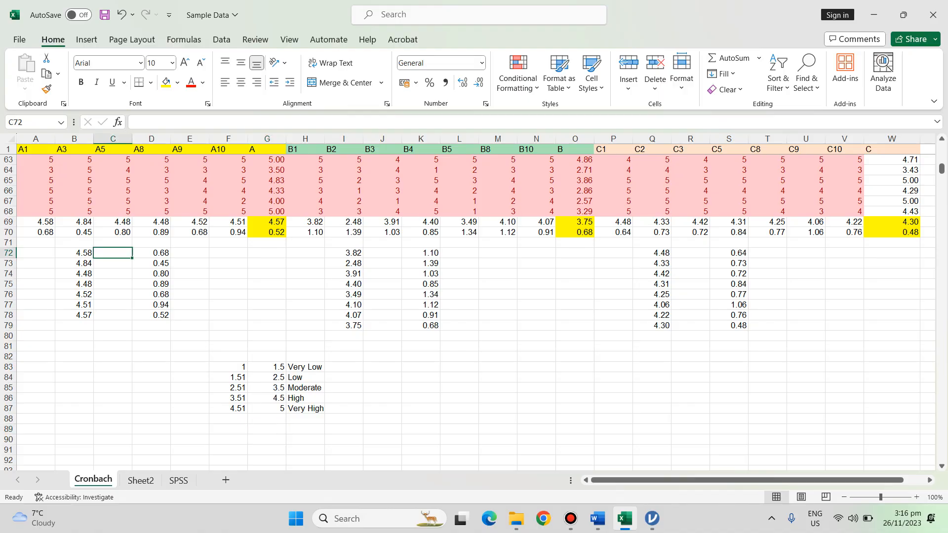
{"action": "type", "text": "="}
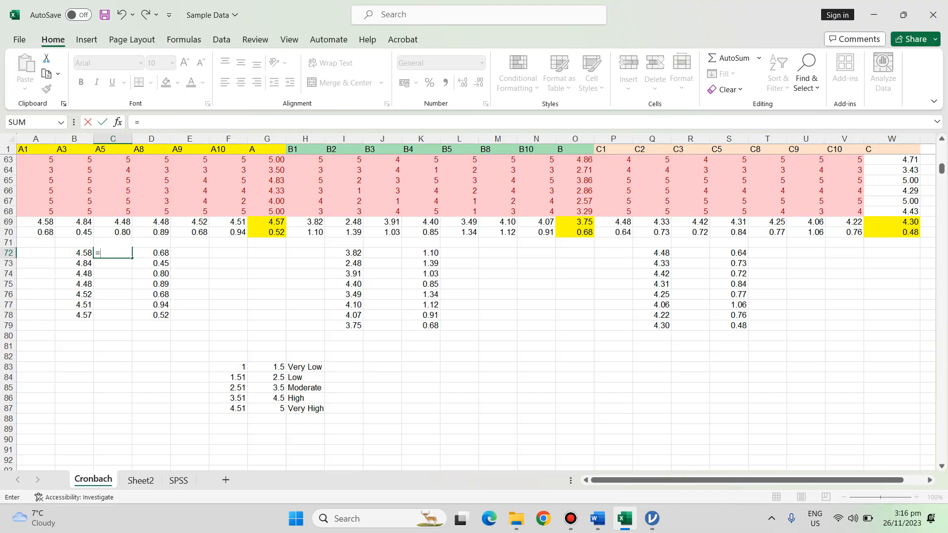
{"action": "type", "text": "vlookup("}
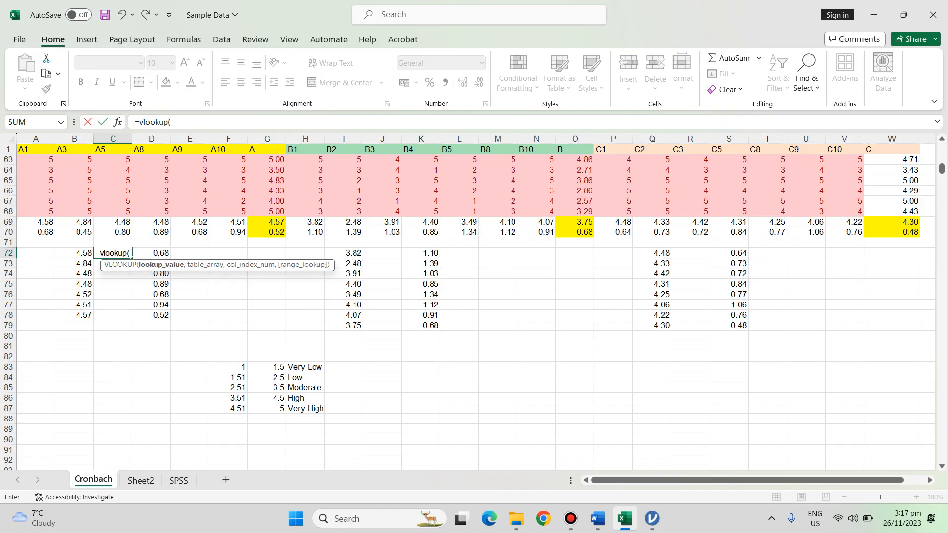
{"action": "key", "text": "Left"}
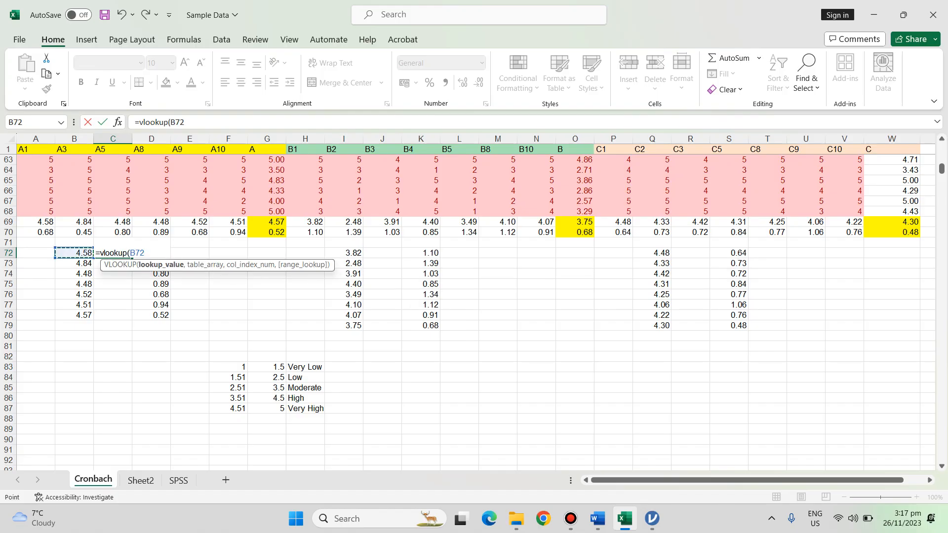
{"action": "type", "text": ","}
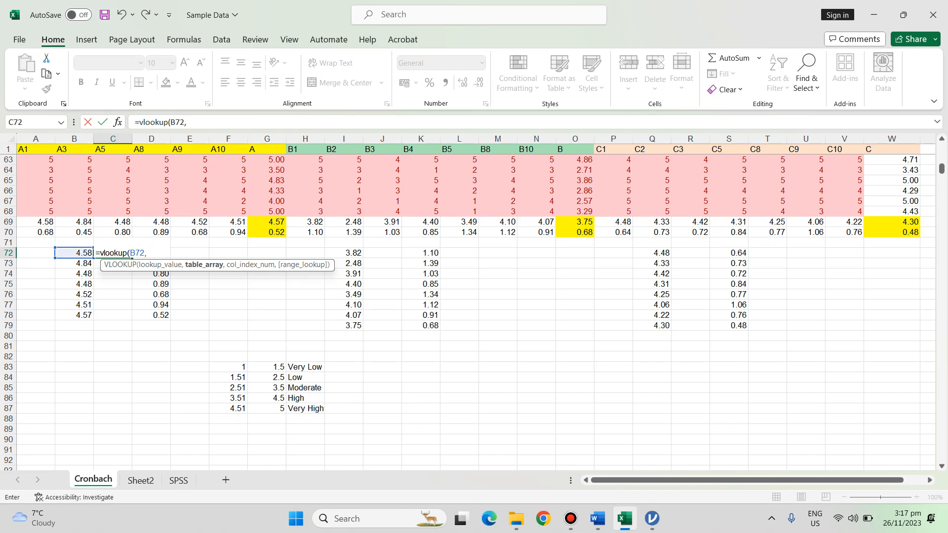
{"action": "left_click_drag", "start_coordinate": [232, 366], "coordinate": [320, 410]}
{"action": "type", "text": ",3"}
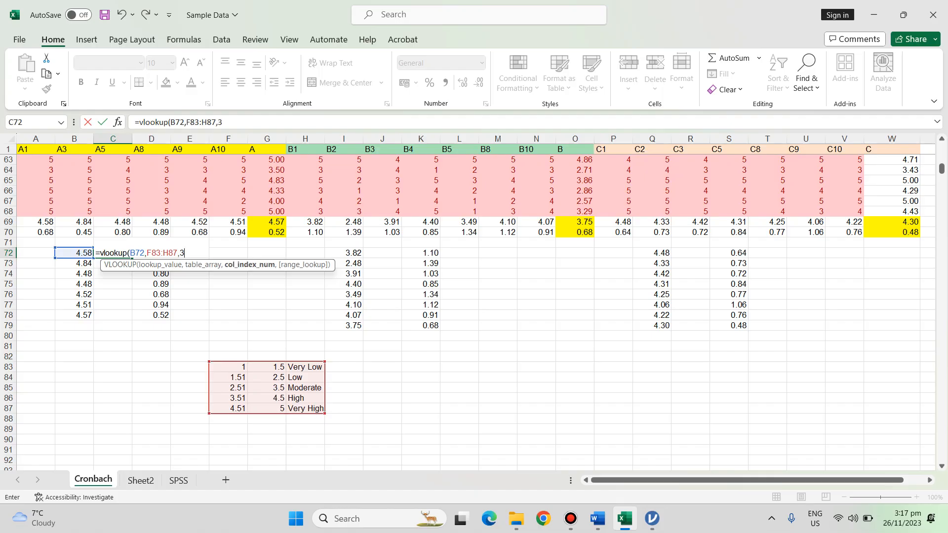
{"action": "type", "text": ")"}
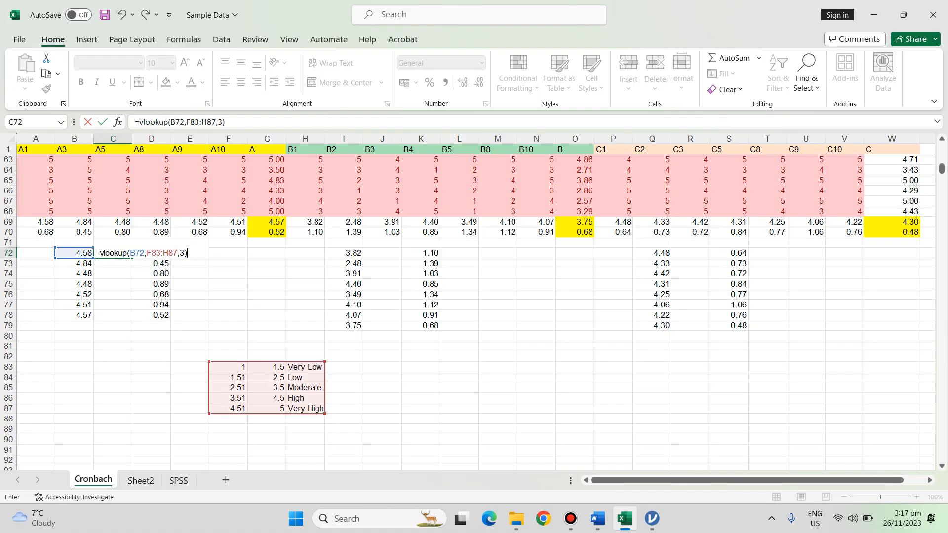
Make the lookup range in the C72 formula absolute as $F$83:$H$87 and commit the formula
{"action": "left_click_drag", "start_coordinate": [147, 252], "coordinate": [174, 253]}
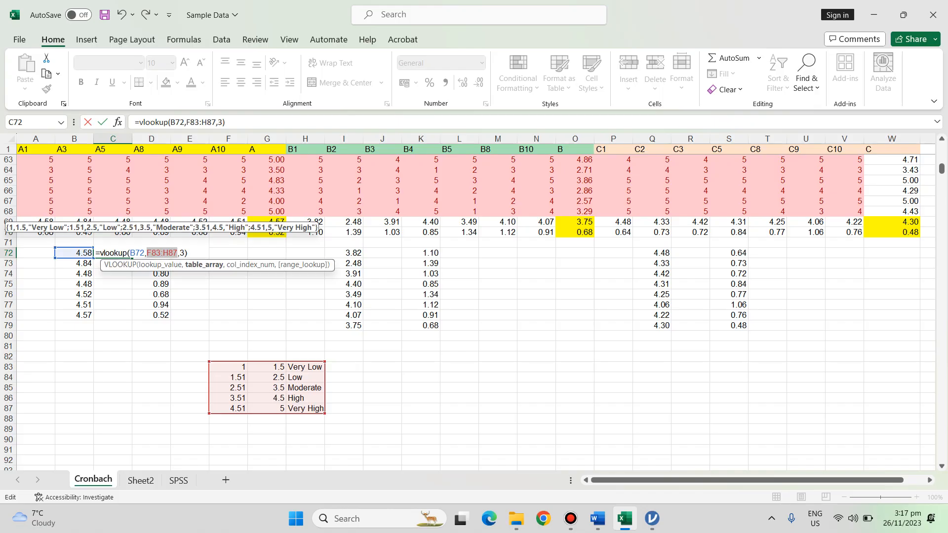
{"action": "key", "text": "F4"}
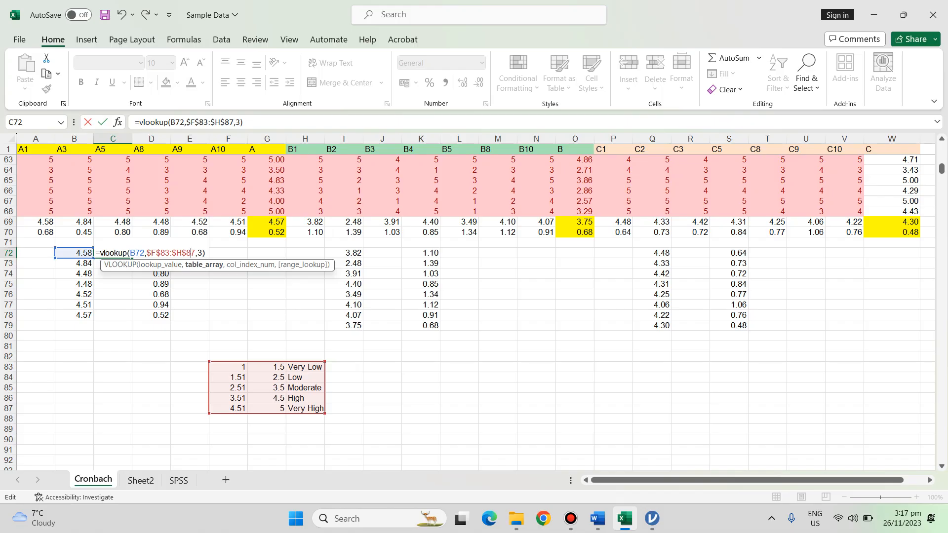
{"action": "key", "text": "Return"}
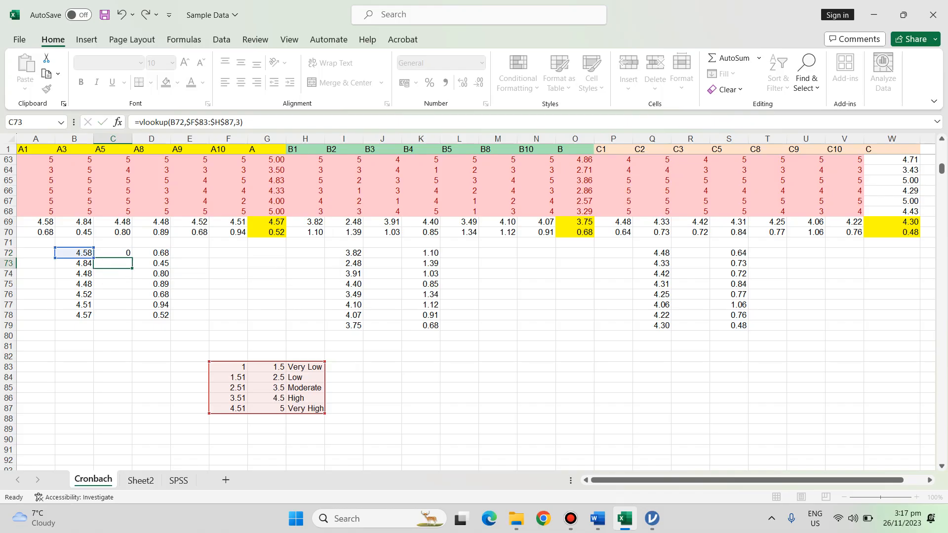
Fill the C72 lookup formula down through C78 and check the copied formulas in C78 and C76
{"action": "left_click", "coordinate": [112, 253]}
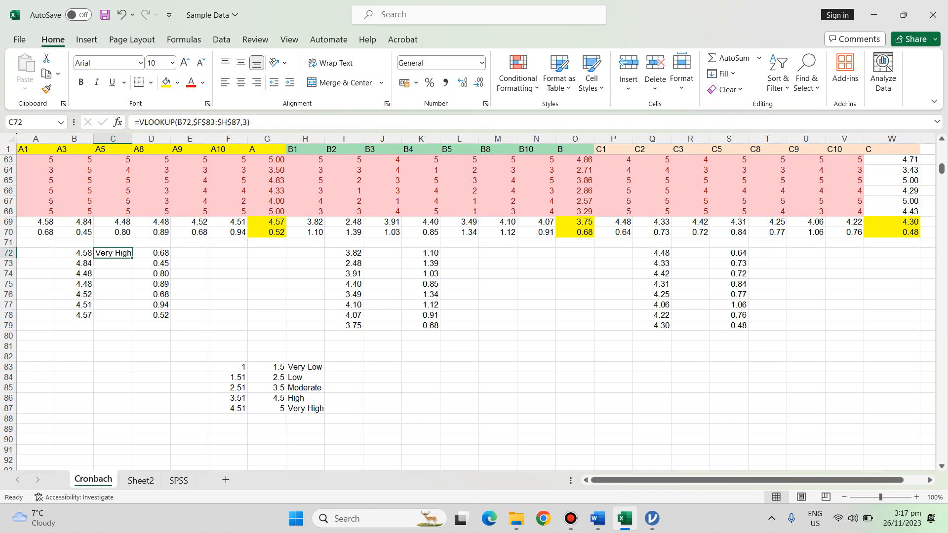
{"action": "left_click_drag", "start_coordinate": [132, 257], "coordinate": [132, 319]}
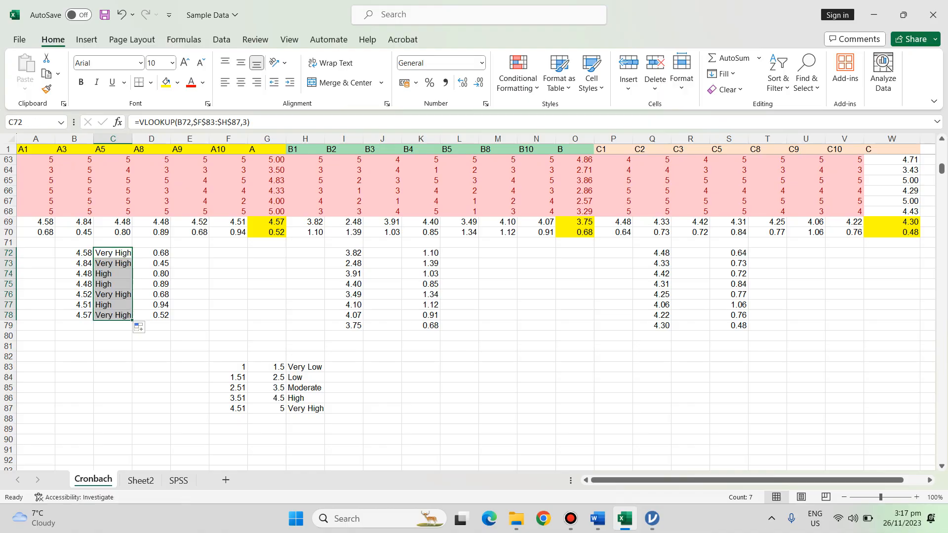
{"action": "left_click", "coordinate": [113, 315]}
{"action": "key", "text": "F2"}
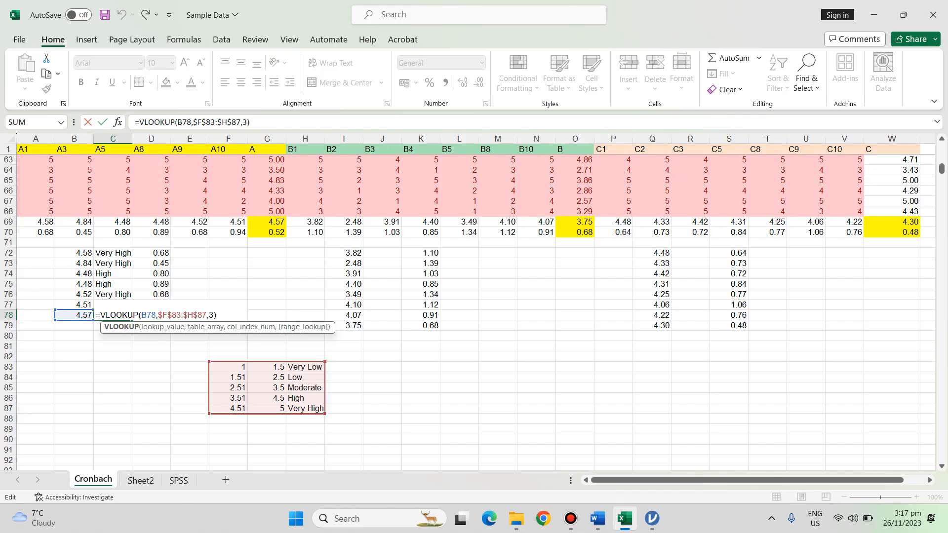
{"action": "left_click", "coordinate": [109, 314]}
{"action": "key", "text": "ctrl+Return"}
{"action": "double_click", "coordinate": [113, 295]}
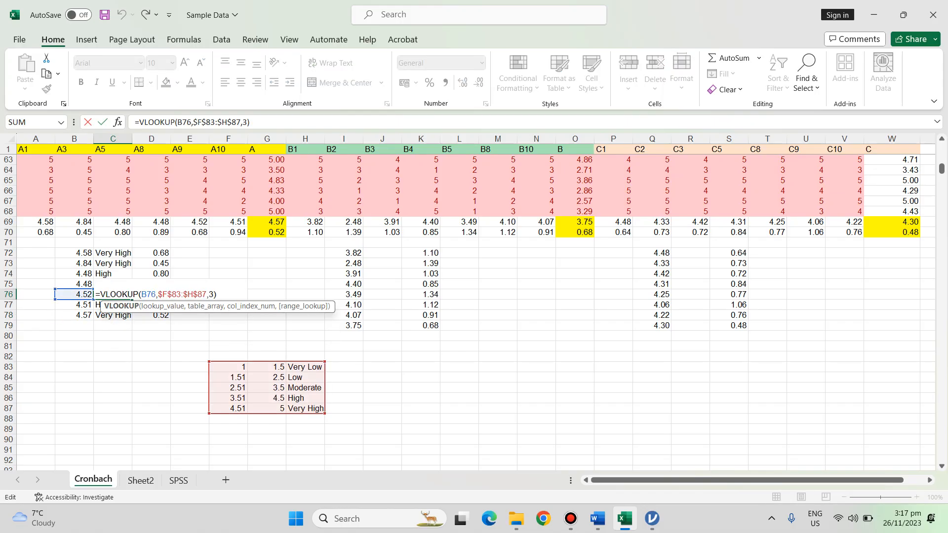
{"action": "key", "text": "Escape"}
Copy the interpretation formulas in C72:C78 to J72:J78, beside the section B means
{"action": "left_click", "coordinate": [113, 253]}
{"action": "key", "text": "ctrl+c"}
{"action": "left_click_drag", "start_coordinate": [113, 253], "coordinate": [113, 316]}
{"action": "key", "text": "ctrl+c"}
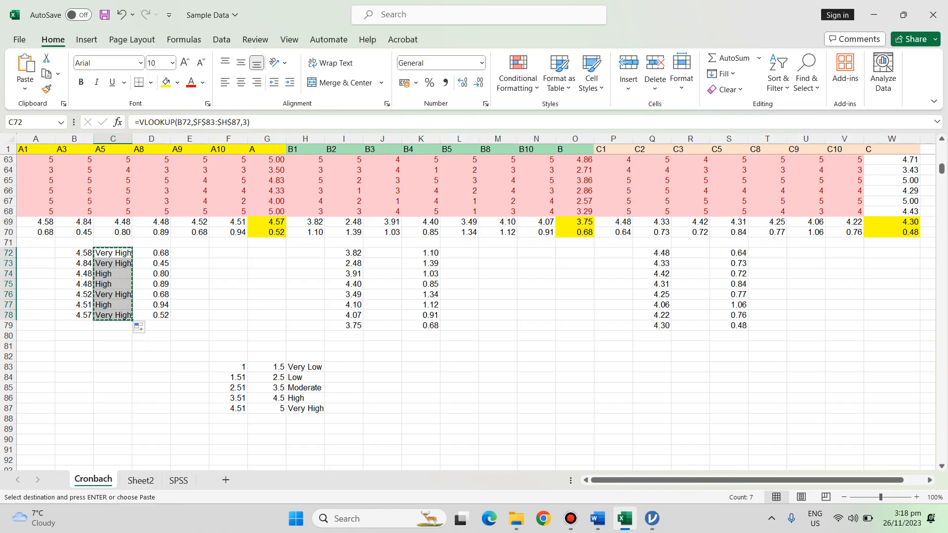
{"action": "left_click", "coordinate": [382, 253]}
{"action": "key", "text": "ctrl+v"}
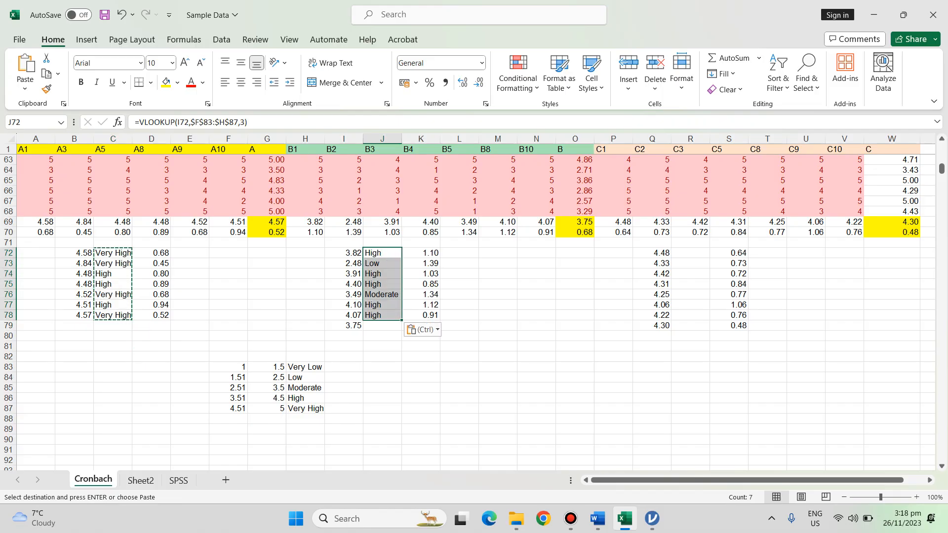
Check the pasted formulas in J72:J74, then extend the lookup from J78 to J79 for the section B grand mean
{"action": "double_click", "coordinate": [382, 253]}
{"action": "key", "text": "Escape"}
{"action": "key", "text": "Return"}
{"action": "key", "text": "F2"}
{"action": "key", "text": "Return"}
{"action": "key", "text": "F2"}
{"action": "key", "text": "Escape"}
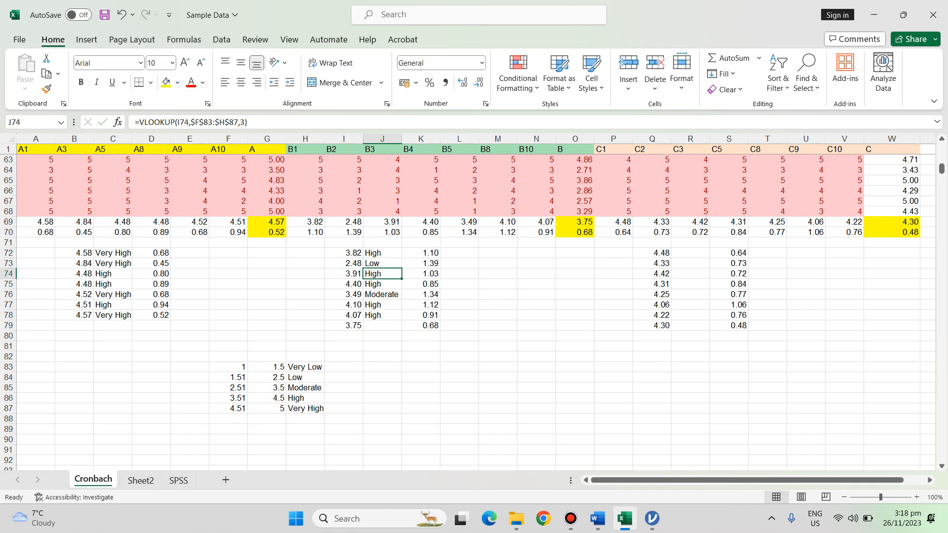
{"action": "left_click", "coordinate": [382, 315]}
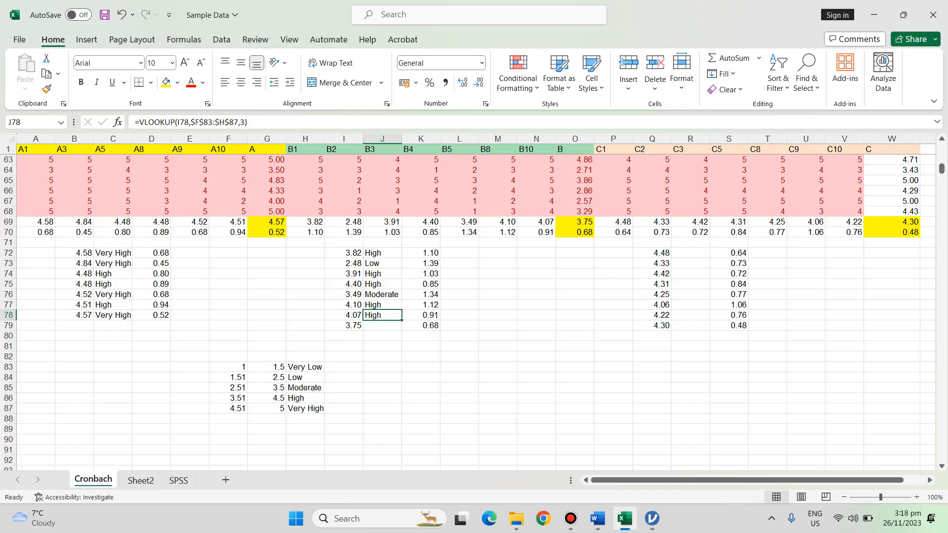
{"action": "left_click_drag", "start_coordinate": [401, 320], "coordinate": [401, 330]}
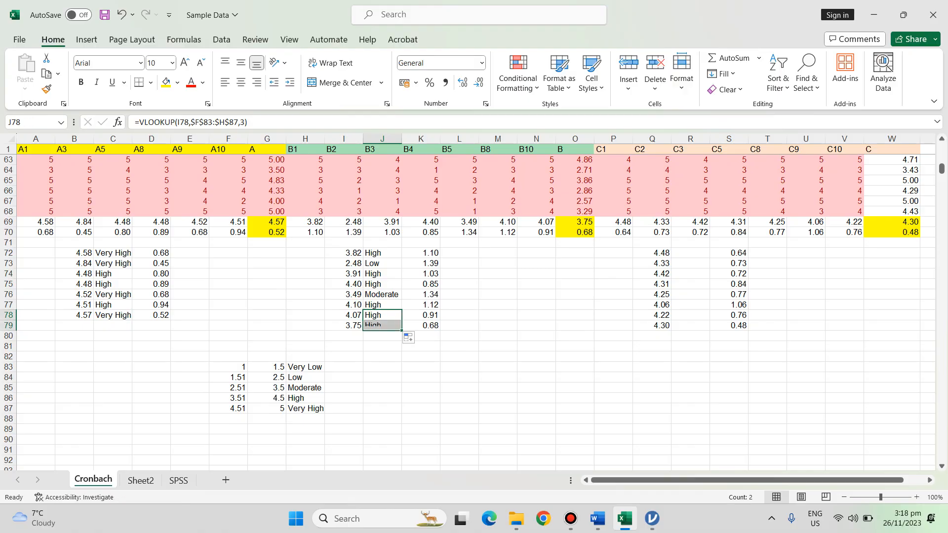
{"action": "double_click", "coordinate": [382, 325]}
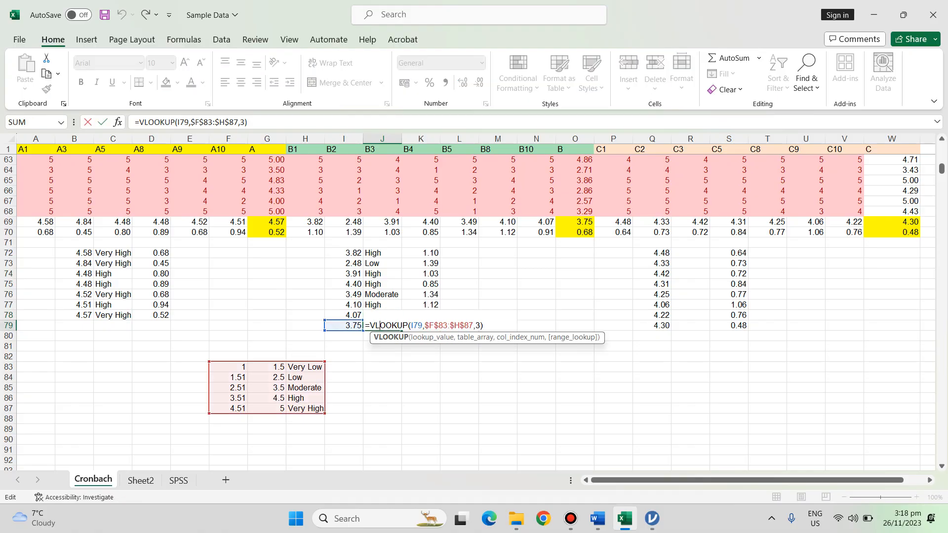
{"action": "key", "text": "Escape"}
Copy the interpretation formulas in J72:J79 to R72:R79, beside the section C means
{"action": "left_click_drag", "start_coordinate": [382, 253], "coordinate": [382, 326]}
{"action": "key", "text": "ctrl+c"}
{"action": "left_click", "coordinate": [690, 253]}
{"action": "key", "text": "ctrl+v"}
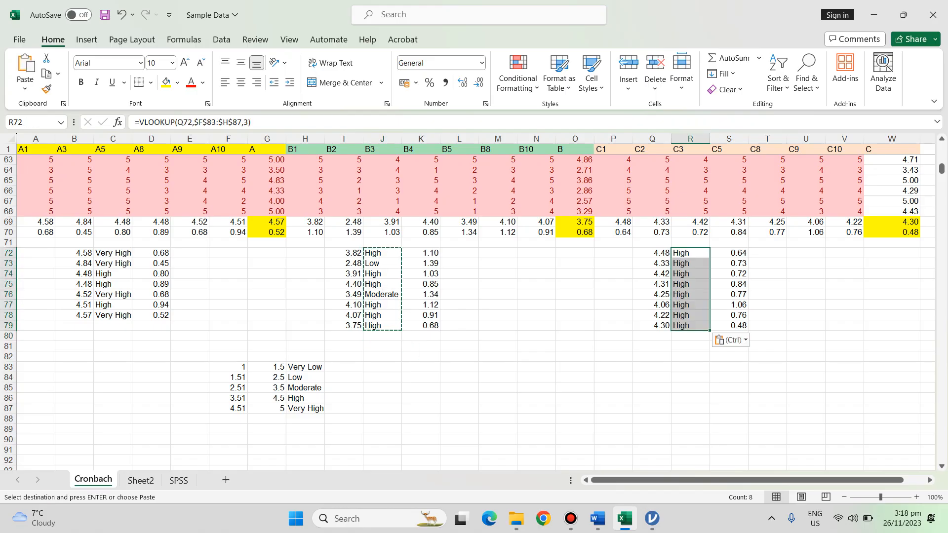
{"action": "left_click", "coordinate": [690, 253]}
{"action": "key", "text": "Escape"}
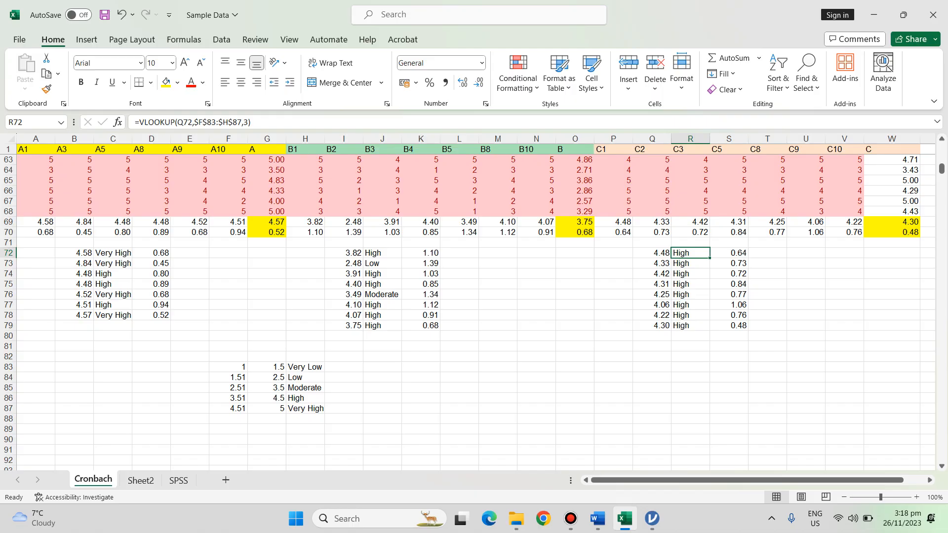
{"action": "left_click", "coordinate": [536, 284]}
{"action": "left_click", "coordinate": [113, 253]}
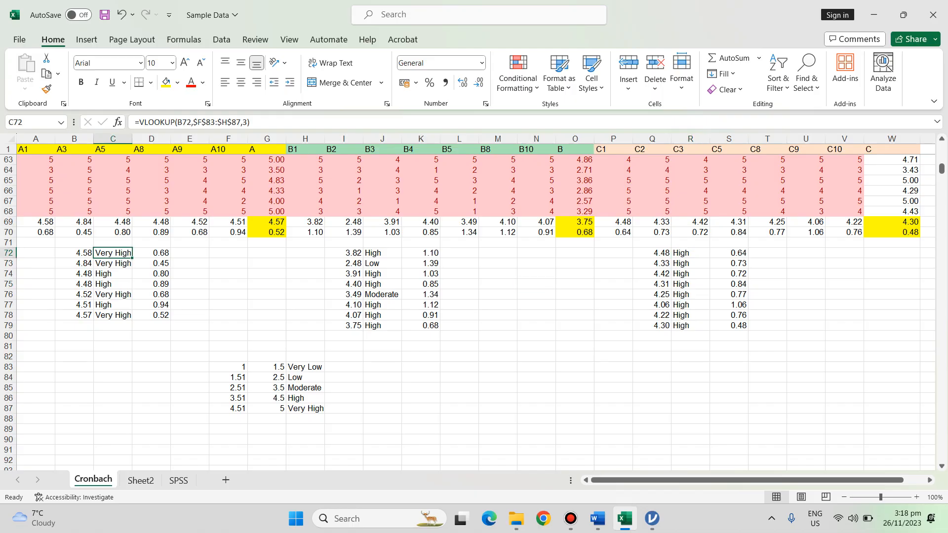
{"action": "left_click", "coordinate": [382, 295]}
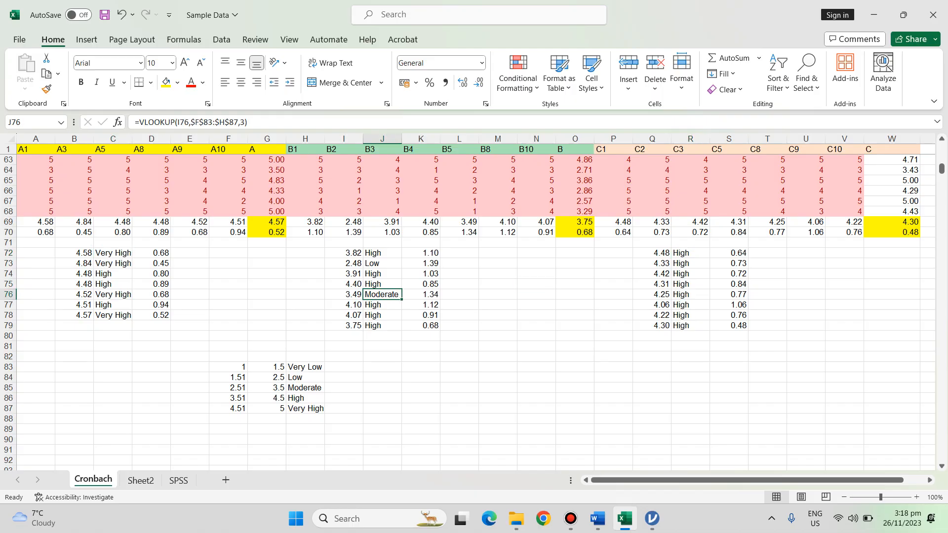
Copy B72:D78 and paste it in Word over the Mean, Description and SD cells of the Knowledge on waste reduction table
{"action": "left_click_drag", "start_coordinate": [74, 252], "coordinate": [152, 315]}
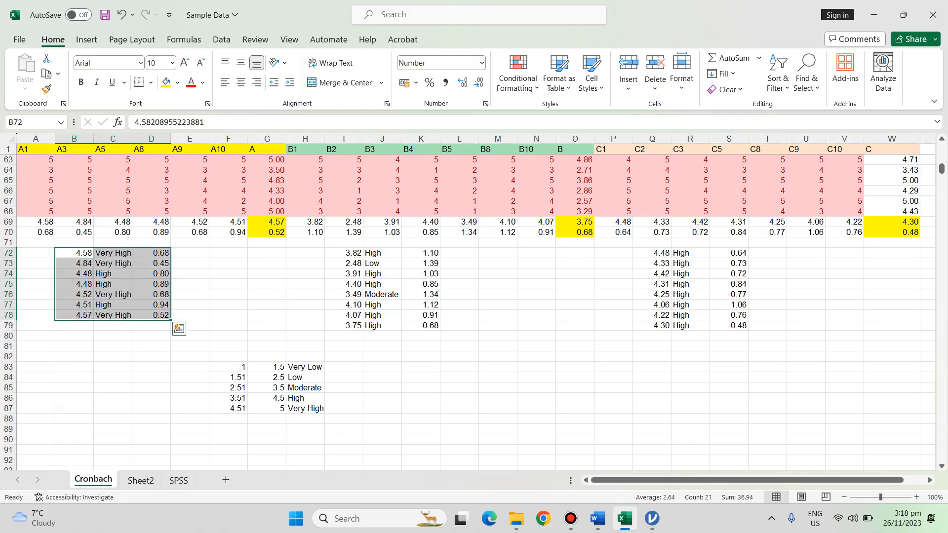
{"action": "key", "text": "ctrl+c"}
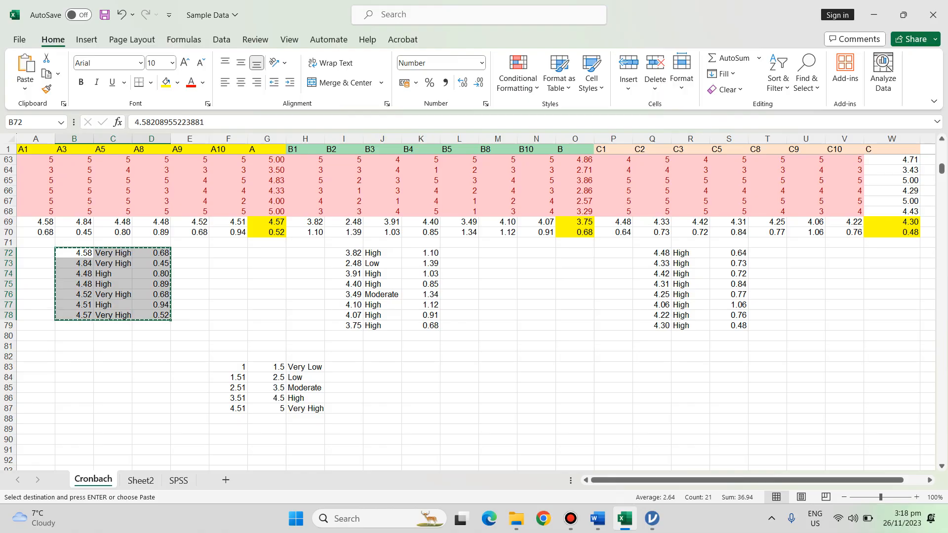
{"action": "left_click", "coordinate": [597, 518]}
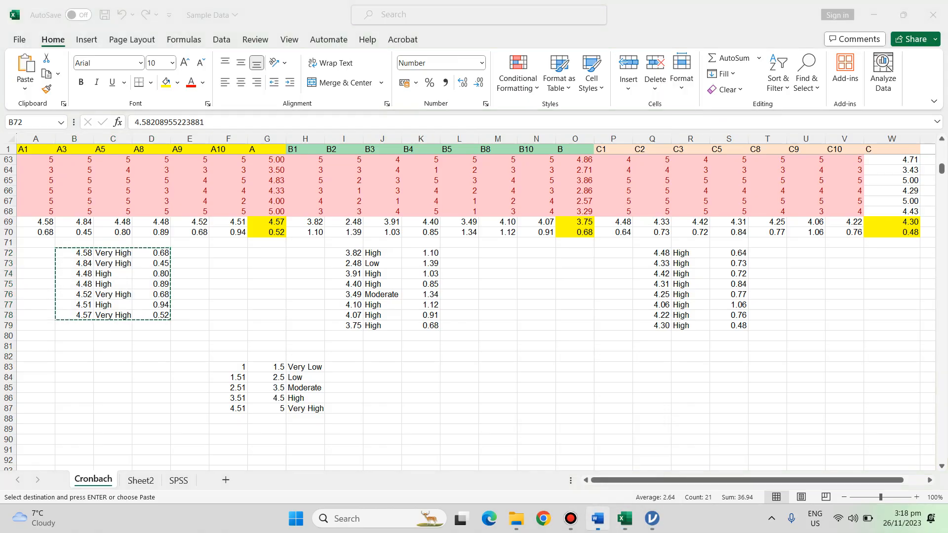
{"action": "left_click_drag", "start_coordinate": [548, 162], "coordinate": [647, 266]}
{"action": "key", "text": "ctrl+v"}
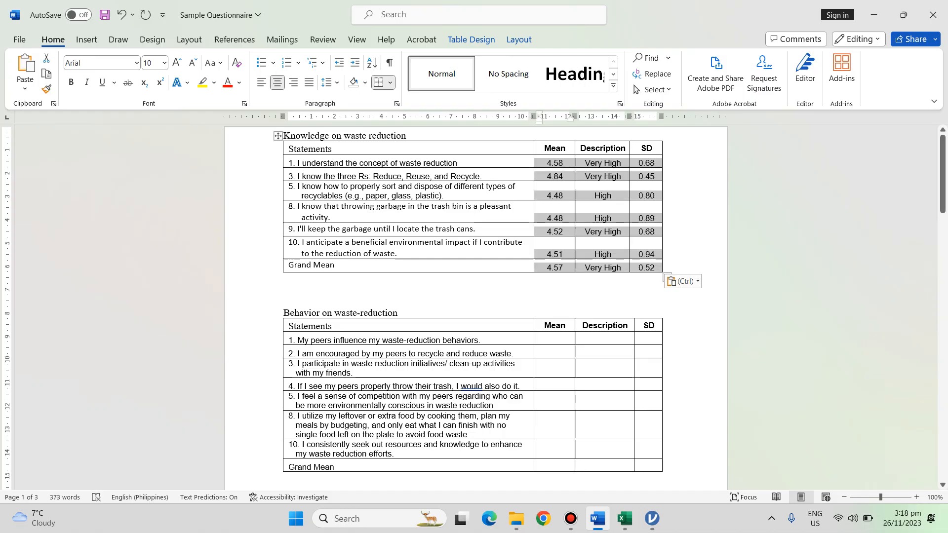
Copy I72:K79 from the Excel sheet into the Mean, Description and SD cells of Word's Behavior on waste-reduction table
{"action": "left_click", "coordinate": [624, 518]}
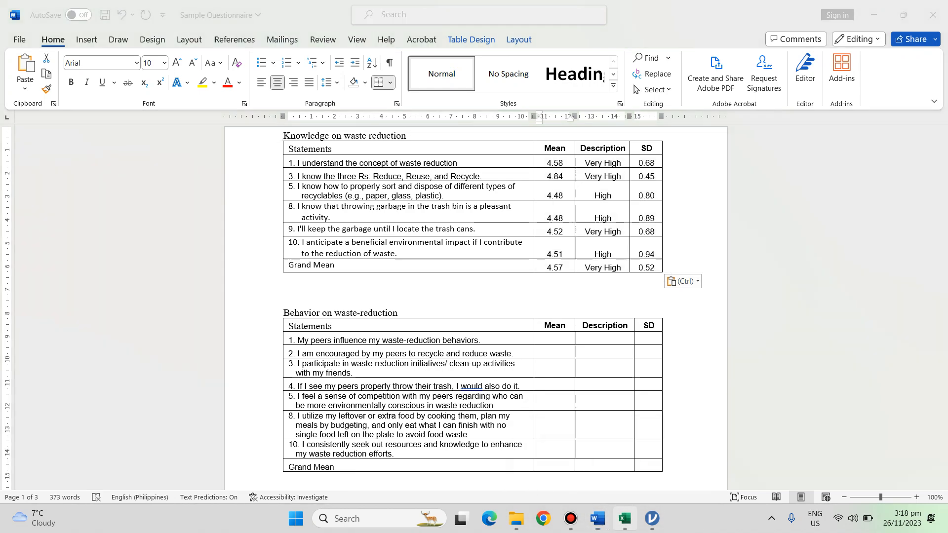
{"action": "left_click_drag", "start_coordinate": [345, 253], "coordinate": [425, 325]}
{"action": "key", "text": "ctrl+c"}
{"action": "left_click", "coordinate": [598, 518]}
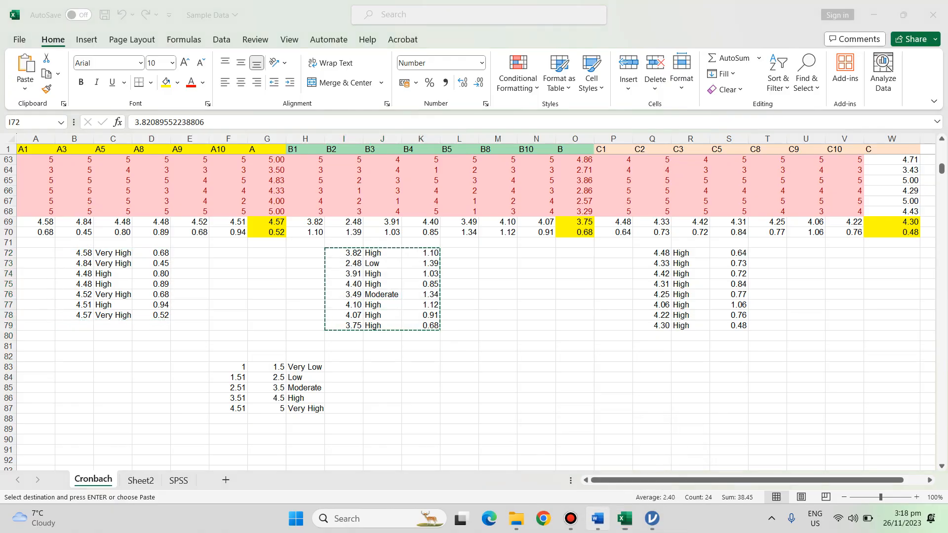
{"action": "key", "text": "ctrl+v"}
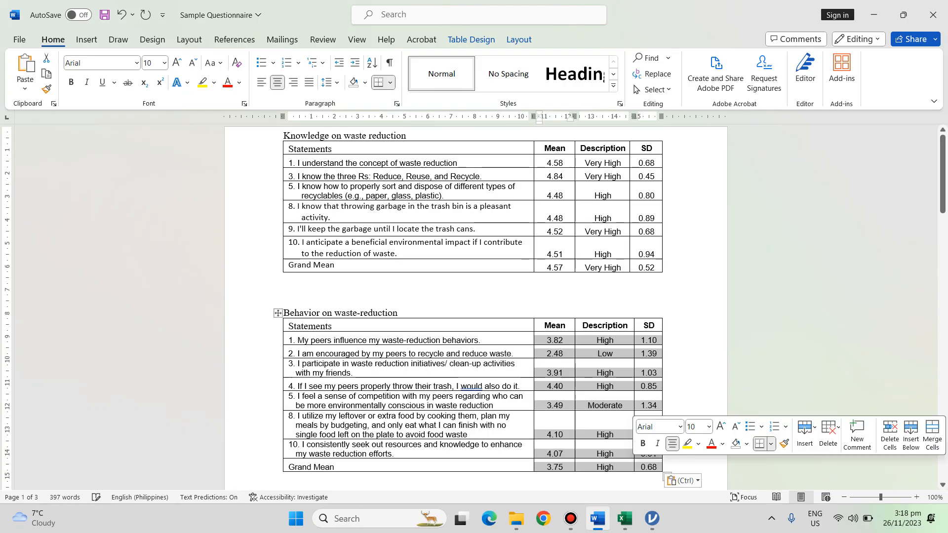
Copy Q72:S79 from the Excel sheet into the Mean, Description and SD cells of Word's Effect of waste reduction table, and save the document
{"action": "left_click_drag", "start_coordinate": [942, 172], "coordinate": [941, 245]}
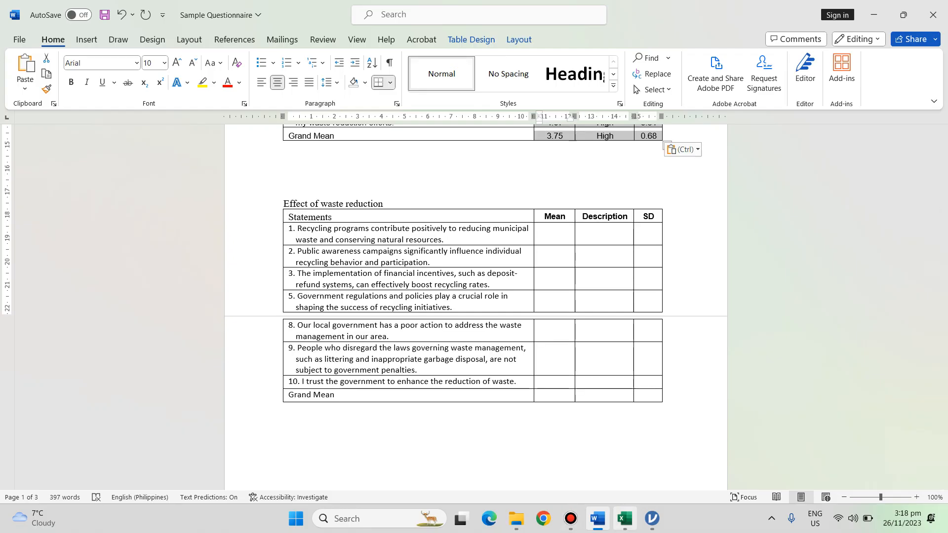
{"action": "left_click", "coordinate": [625, 518]}
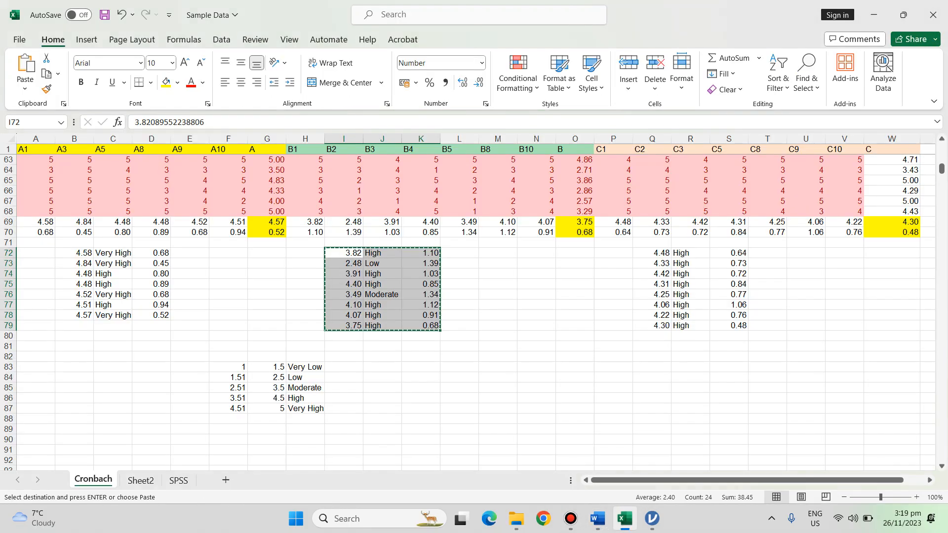
{"action": "left_click_drag", "start_coordinate": [652, 254], "coordinate": [739, 325]}
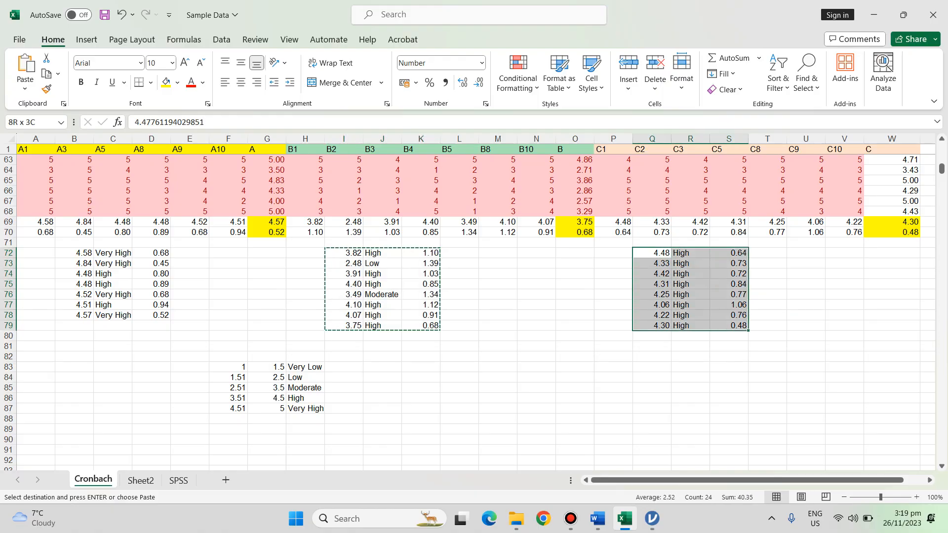
{"action": "key", "text": "ctrl+c"}
{"action": "left_click", "coordinate": [757, 338]}
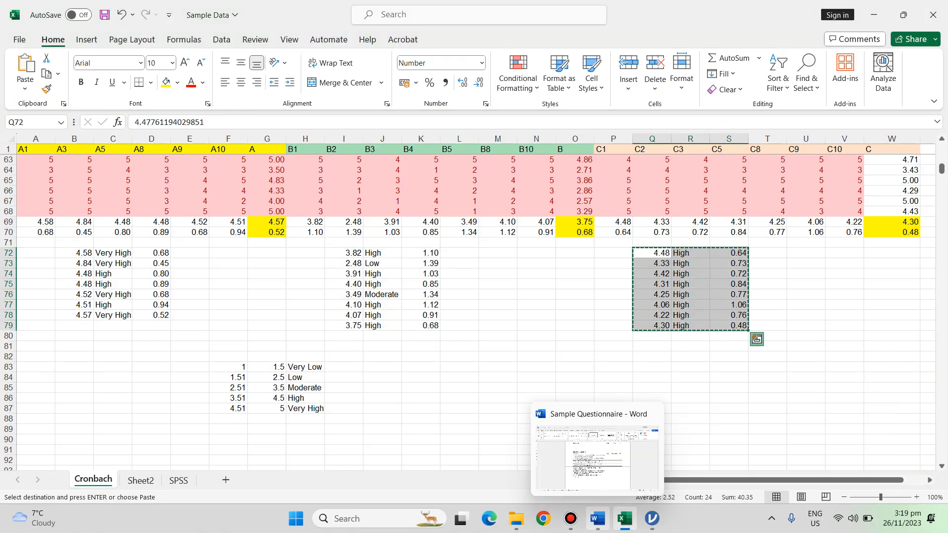
{"action": "left_click", "coordinate": [598, 518]}
{"action": "key", "text": "ctrl+v"}
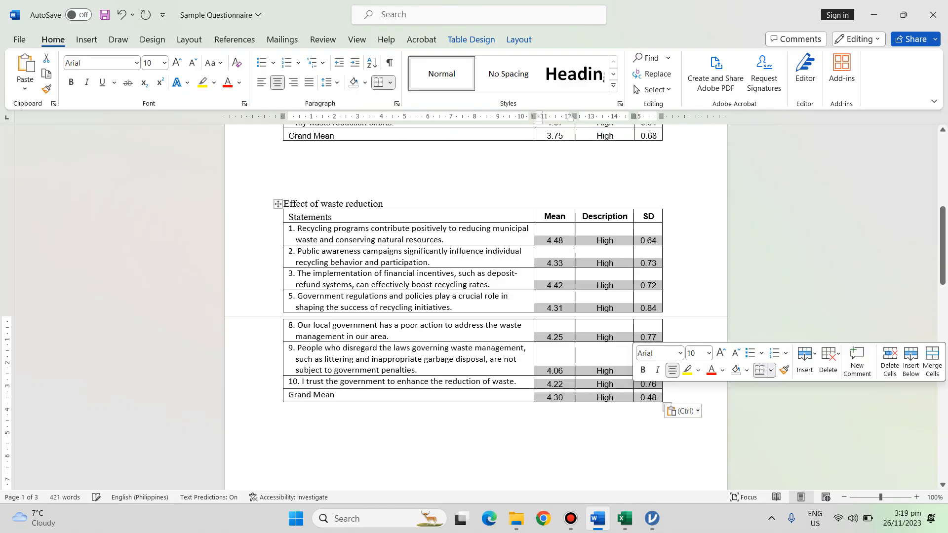
{"action": "left_click", "coordinate": [596, 370]}
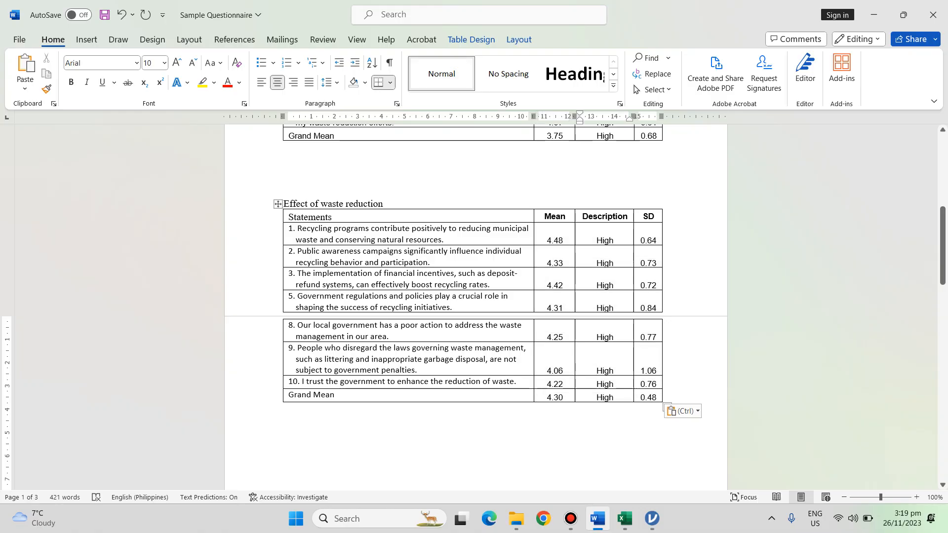
{"action": "left_click", "coordinate": [105, 15]}
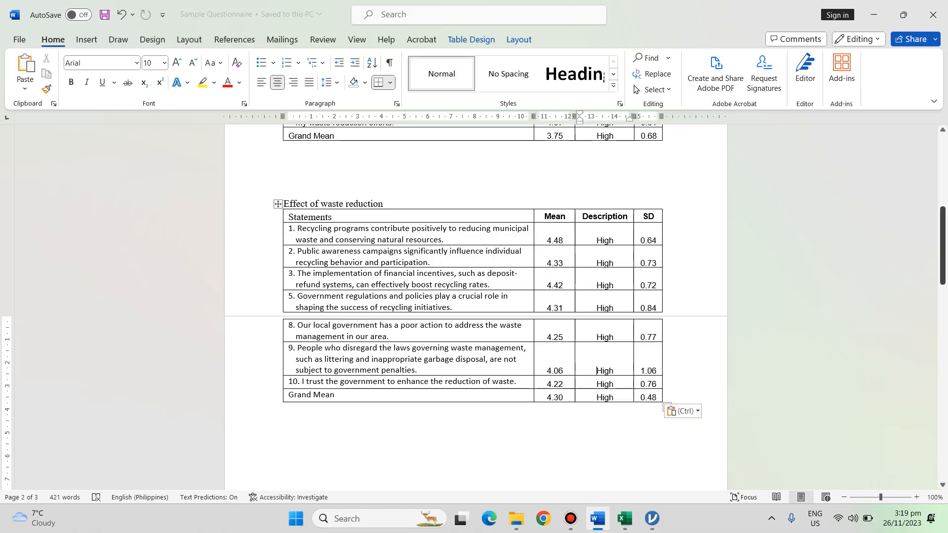
Delete surplus blank lines between the Effect of waste reduction table and the Reliability Test Result heading
{"action": "left_click_drag", "start_coordinate": [942, 237], "coordinate": [942, 301]}
{"action": "key", "text": "ctrl+v"}
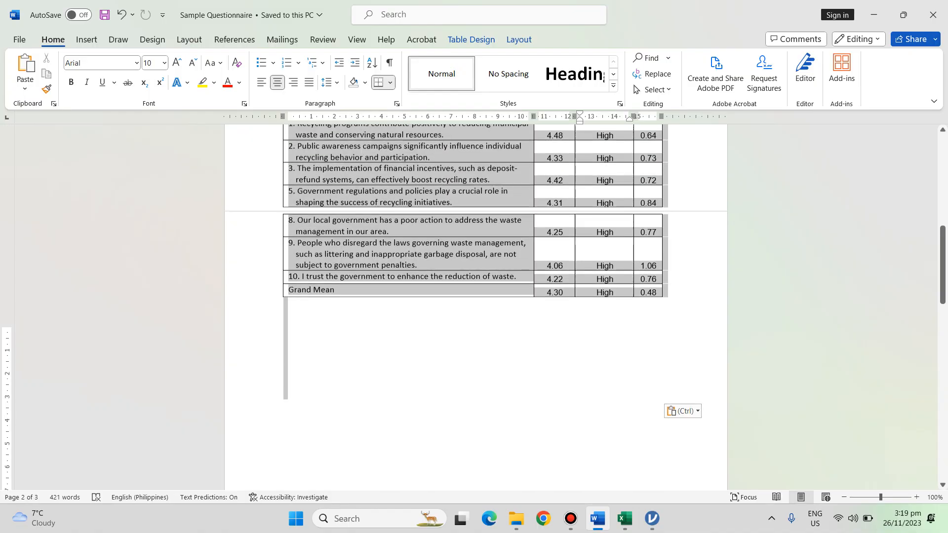
{"action": "left_click_drag", "start_coordinate": [296, 259], "coordinate": [315, 245]}
{"action": "key", "text": "BackSpace"}
{"action": "key", "text": "BackSpace"}
{"action": "key", "text": "BackSpace"}
{"action": "key", "text": "BackSpace"}
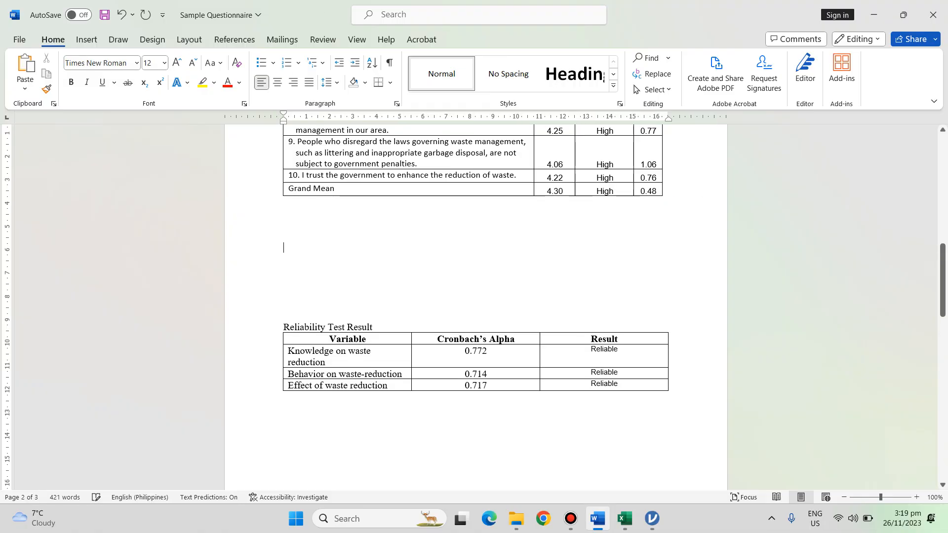
Remove the empty paragraphs below the Reliability Test Result table, and save the document with the first result tables in view
{"action": "left_click_drag", "start_coordinate": [943, 291], "coordinate": [942, 352]}
{"action": "left_click_drag", "start_coordinate": [296, 393], "coordinate": [303, 444]}
{"action": "key", "text": "shift+Up"}
{"action": "key", "text": "shift+Up"}
{"action": "key", "text": "shift+Up"}
{"action": "key", "text": "shift+Up"}
{"action": "key", "text": "shift+Up"}
{"action": "key", "text": "shift+Up"}
{"action": "key", "text": "shift+Up"}
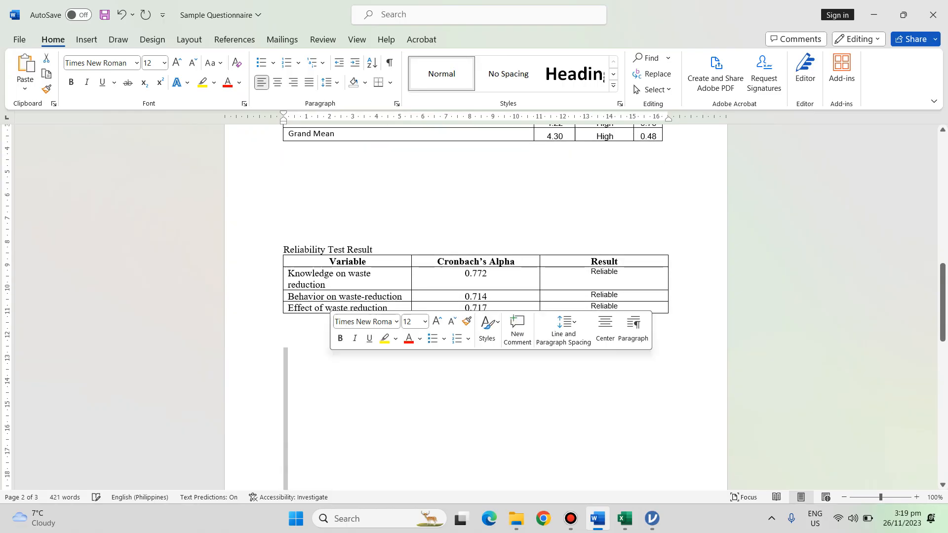
{"action": "key", "text": "BackSpace"}
{"action": "left_click_drag", "start_coordinate": [942, 375], "coordinate": [942, 181]}
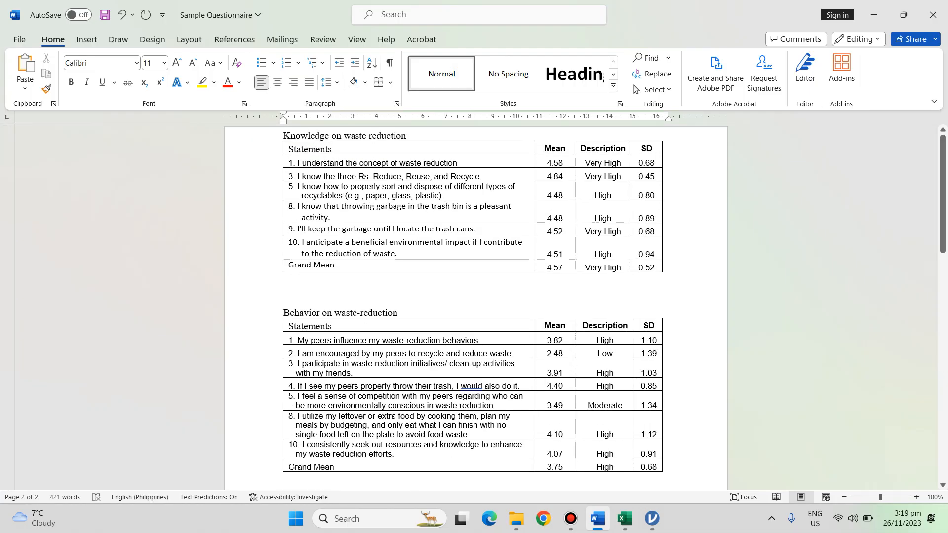
{"action": "key", "text": "ctrl+s"}
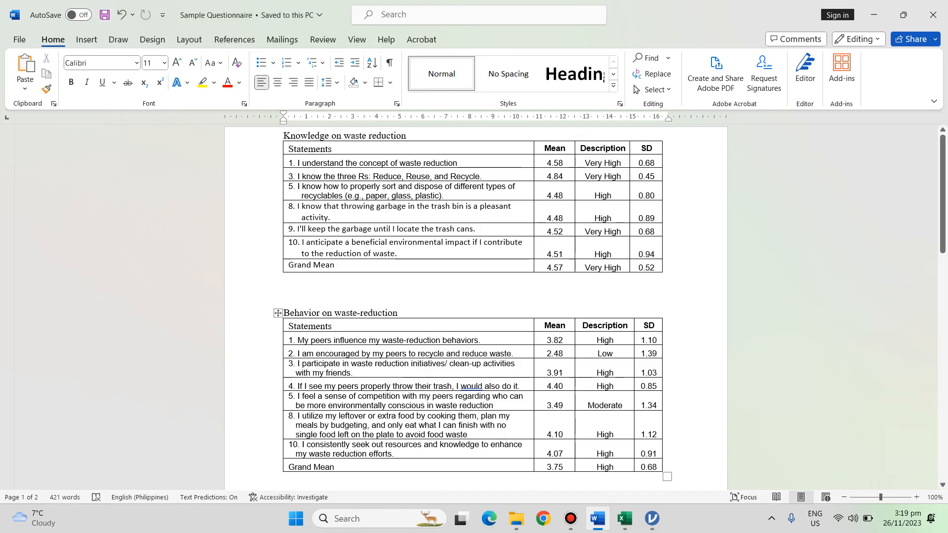